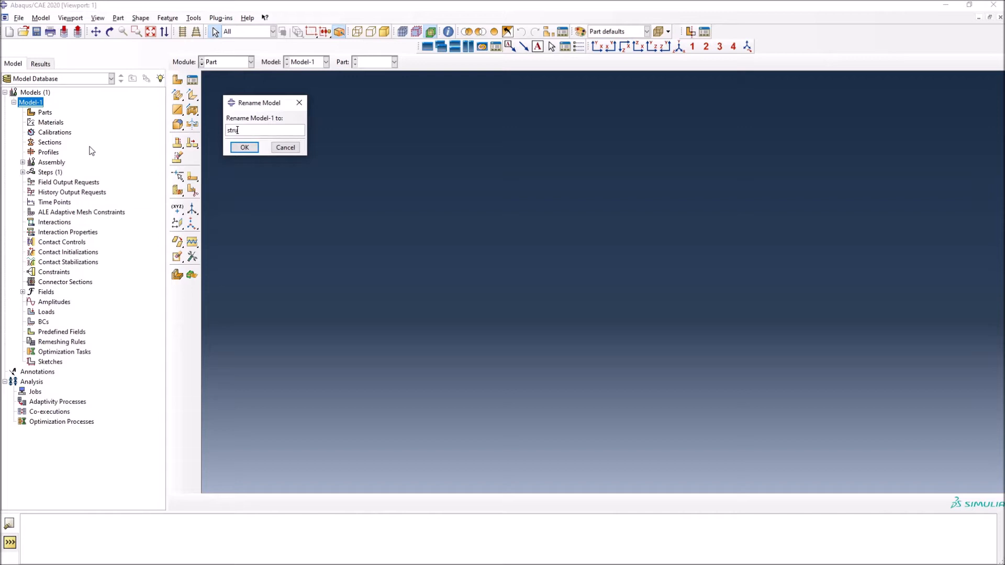
Rename Model-1 as structural_beam.
type("_beam")
left_click(251, 149)
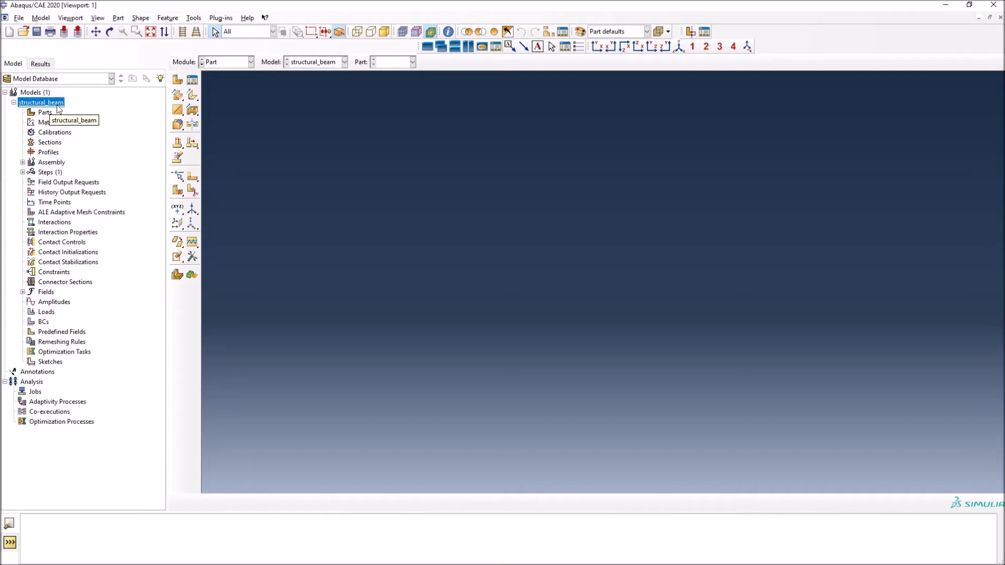
Import the Abaqus input file 2D_temp.inp from the Input_files directory as a new model.
right_click(33, 92)
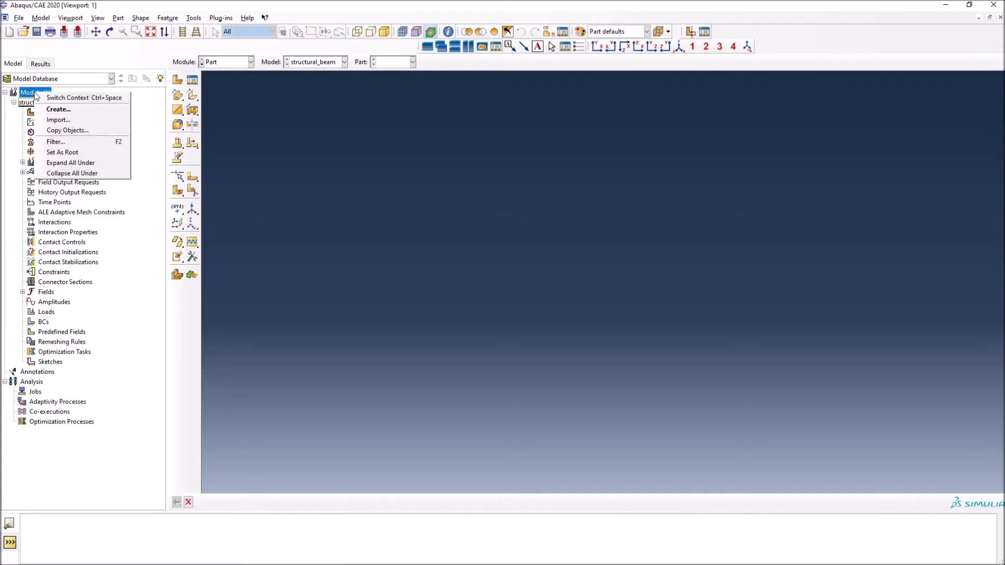
left_click(59, 125)
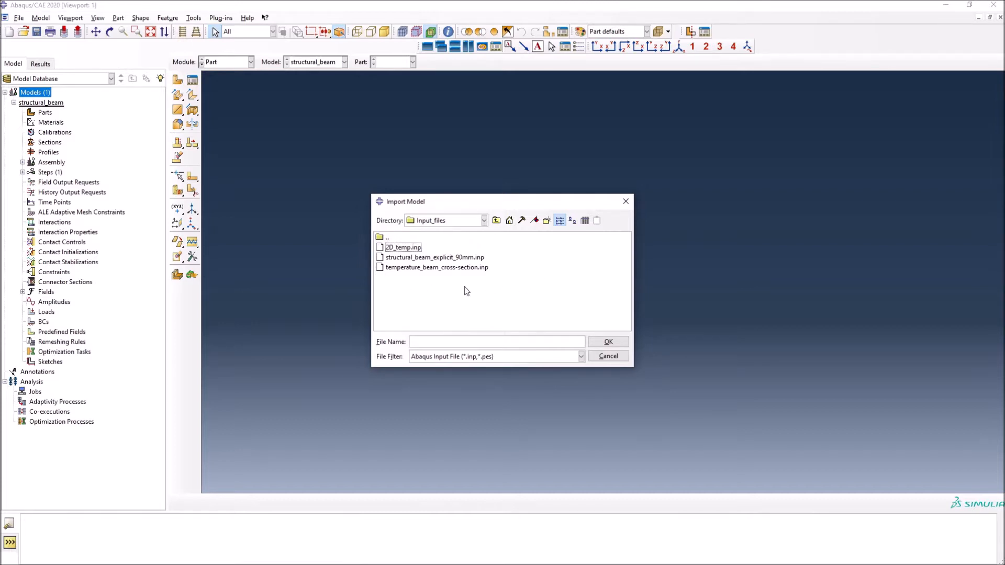
left_click(413, 249)
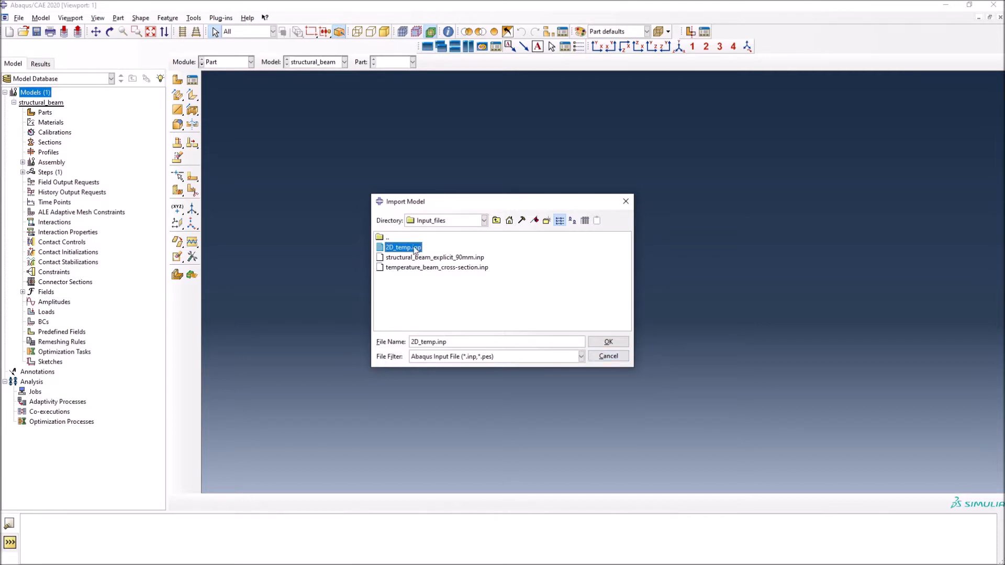
left_click(609, 341)
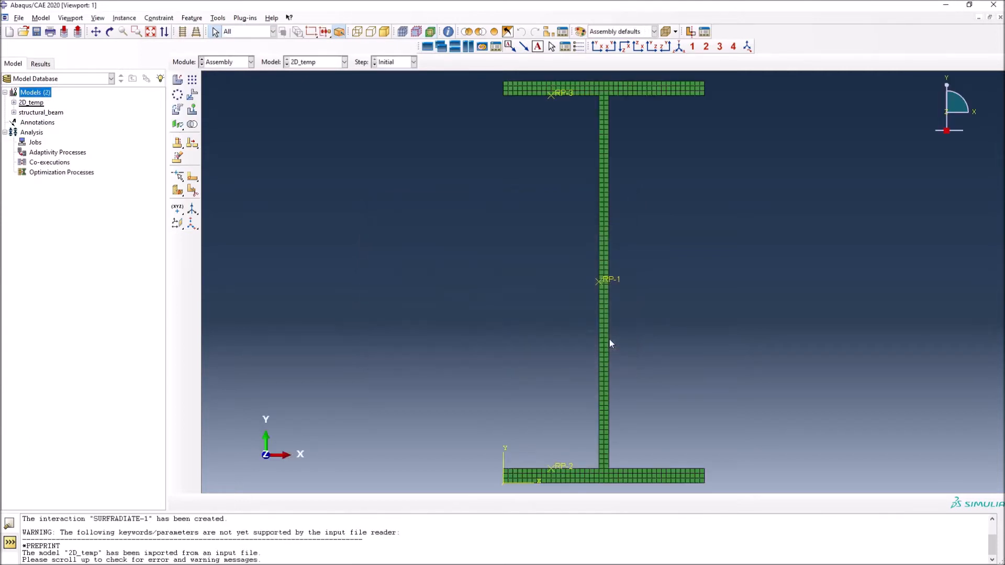
Start a new analysis job named thermal_response with the 2D_temp model as its source.
double_click(35, 143)
right_click(35, 144)
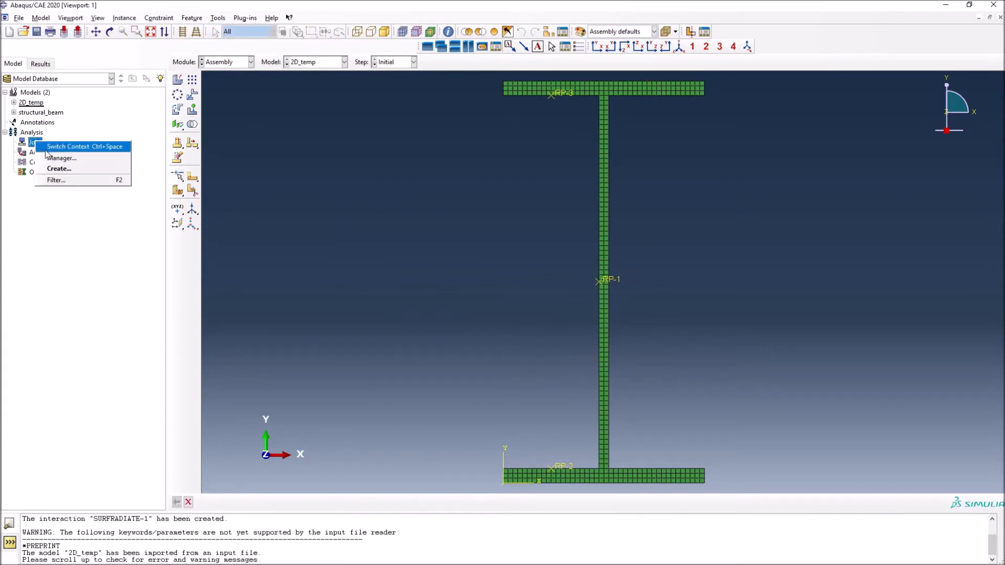
left_click(49, 168)
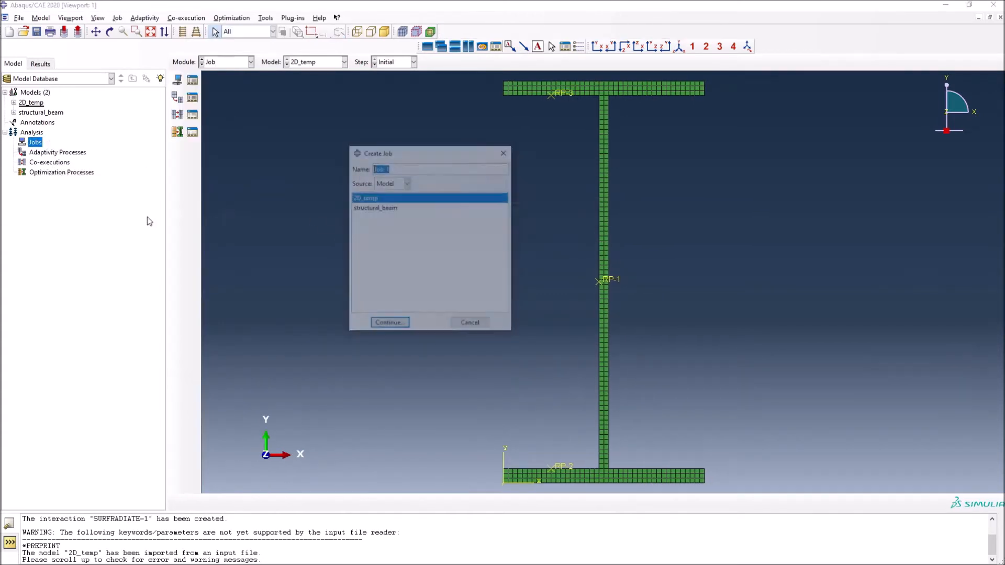
left_click(406, 183)
left_click(402, 183)
key("BackSpace")
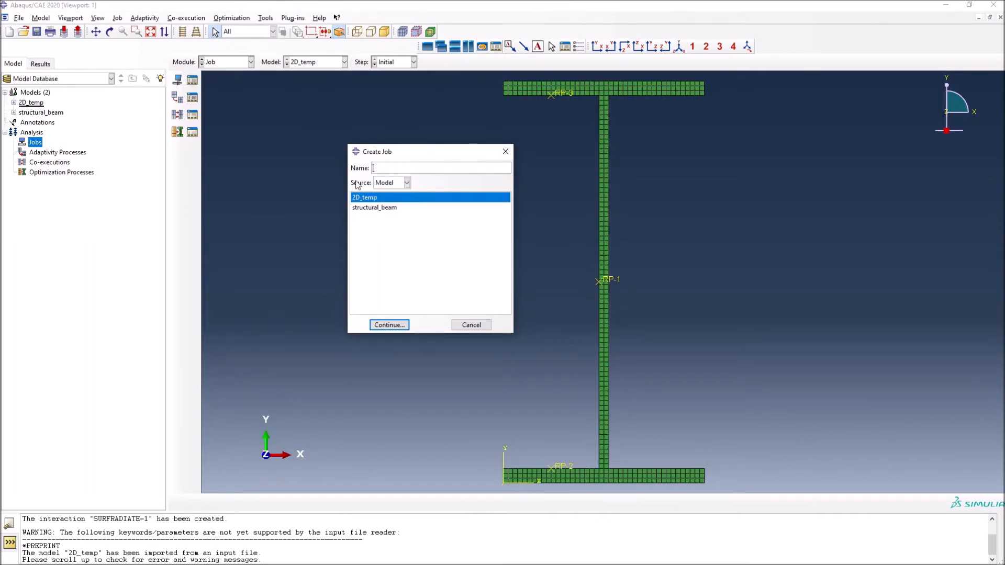
type("2D")
type("_")
key("BackSpace")
key("BackSpace")
key("BackSpace")
key("BackSpace")
type("Thermal_response")
key("Left")
key("Left")
key("Left")
key("Left")
key("Left")
key("Left")
key("Left")
key("Left")
key("Left")
key("Left")
key("Left")
key("Left")
key("Left")
key("Left")
key("Left")
key("Left")
key("Delete")
type("t")
left_click(388, 185)
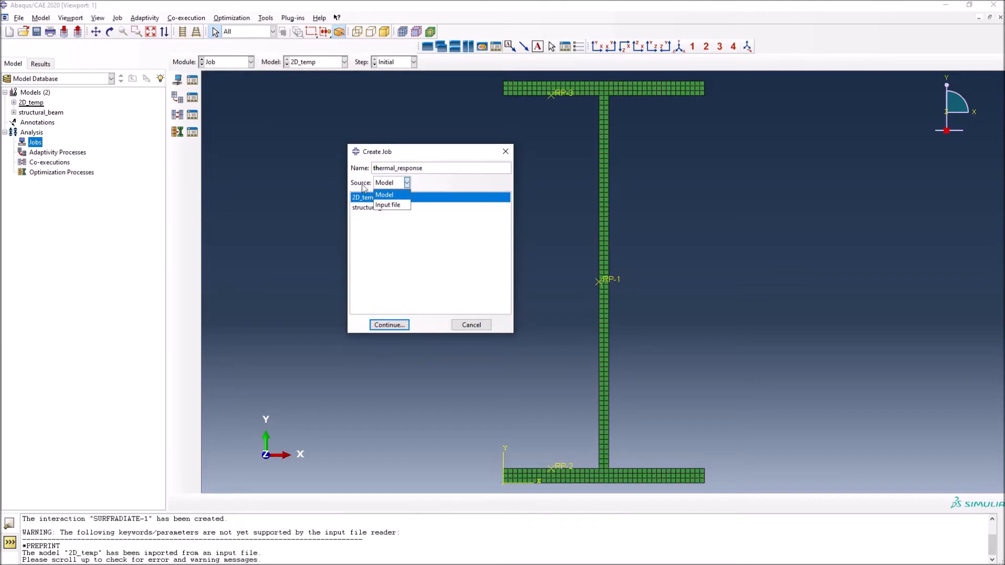
left_click(392, 196)
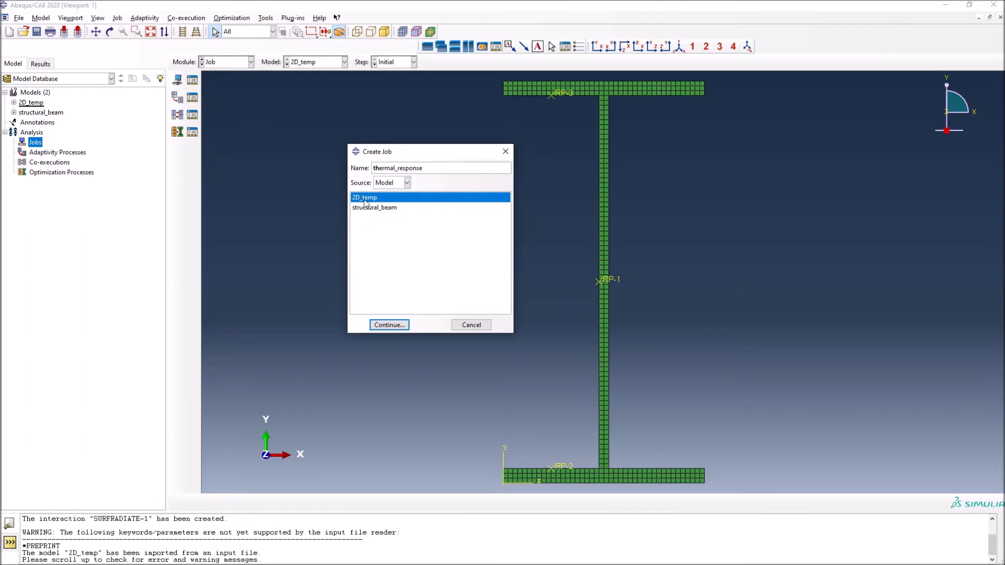
left_click(396, 326)
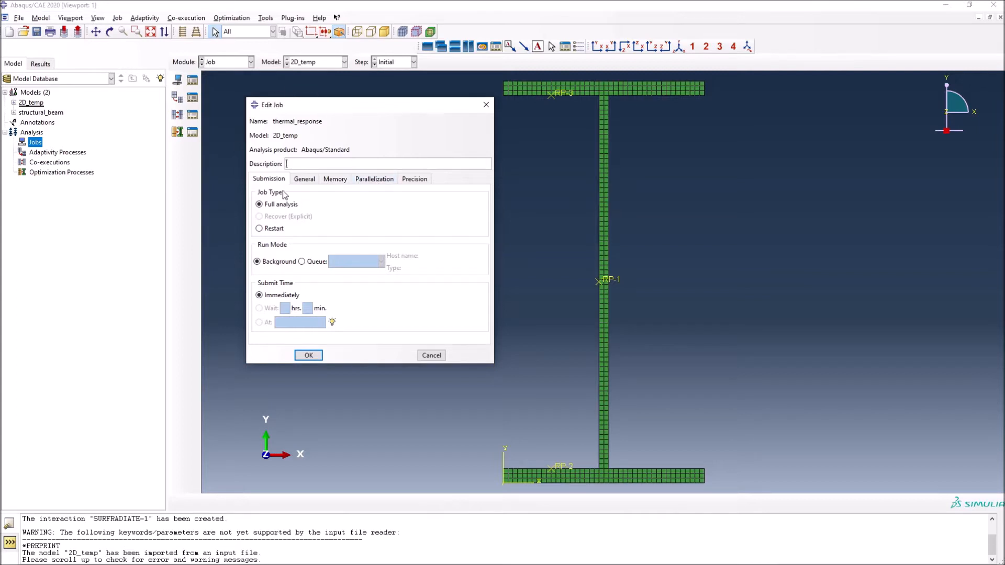
Enable multiple processors for the thermal_response job, raise the processor count by one and save the job.
left_click(361, 180)
left_click(296, 195)
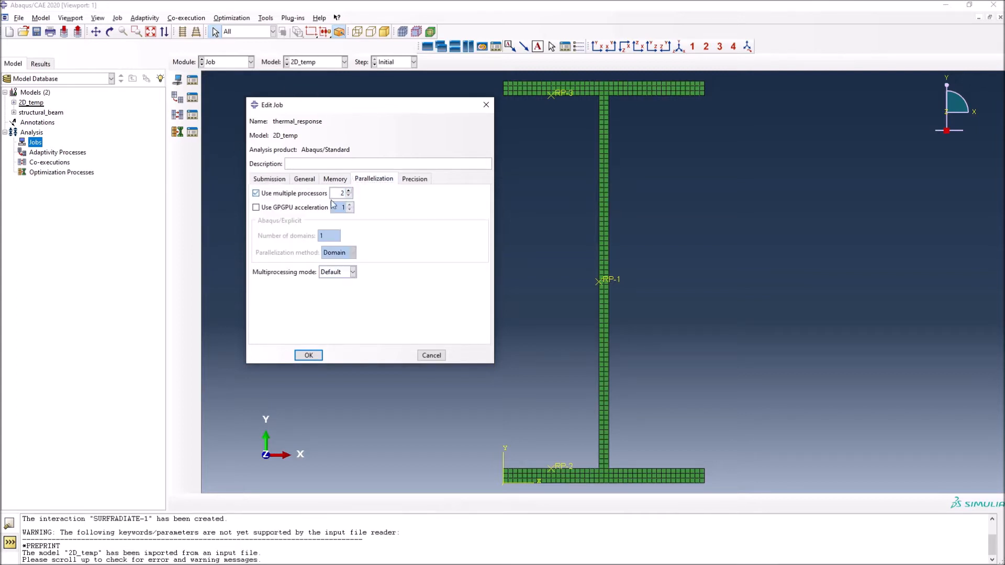
left_click(349, 191)
left_click(310, 356)
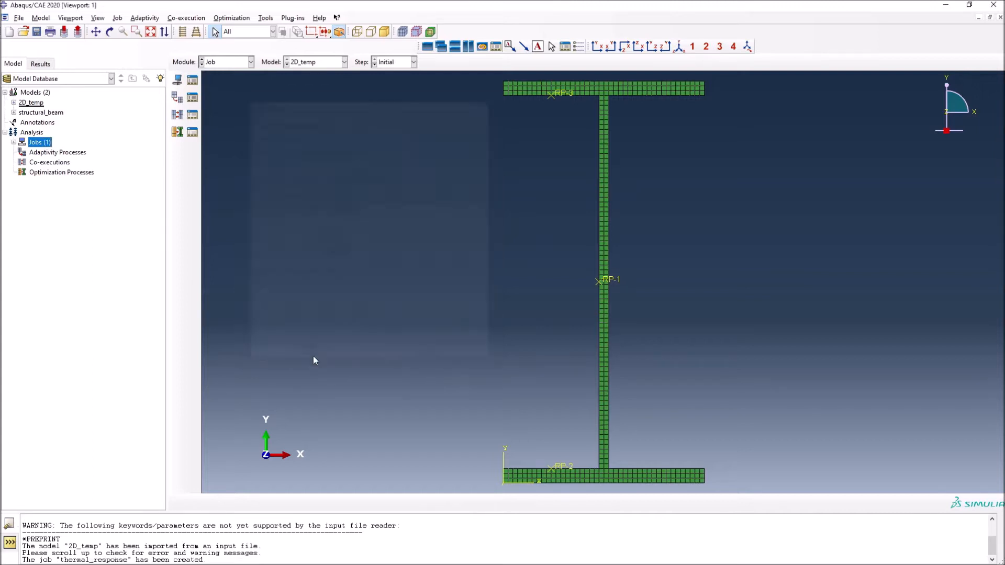
Submit the thermal_response job for analysis, continuing despite the missing output request.
left_click(14, 142)
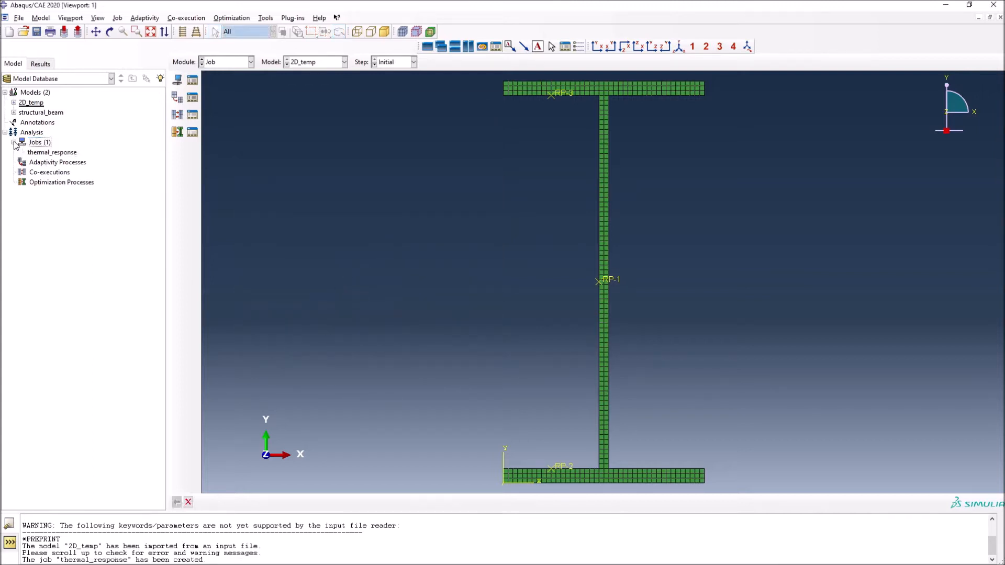
left_click(43, 153)
right_click(43, 155)
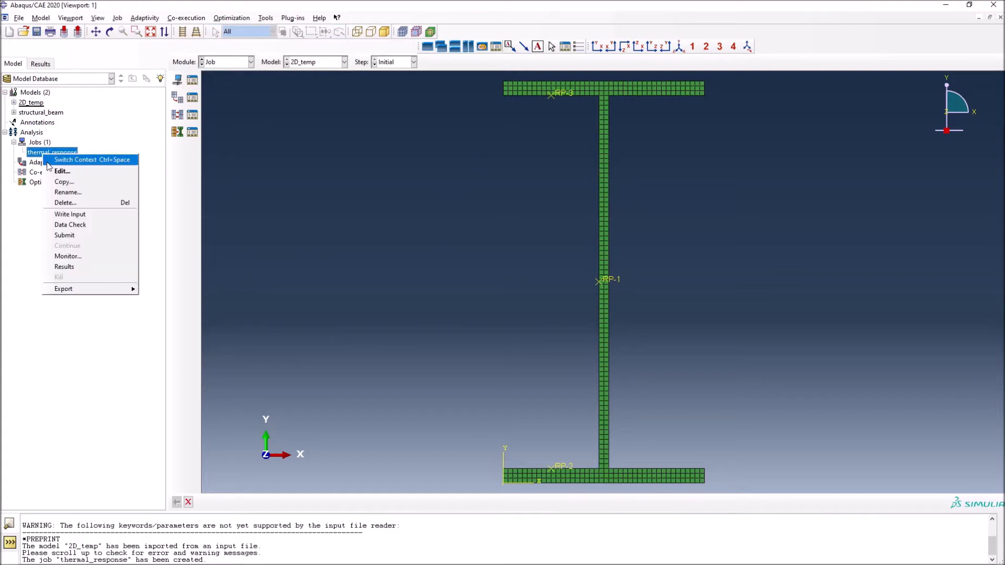
left_click(70, 235)
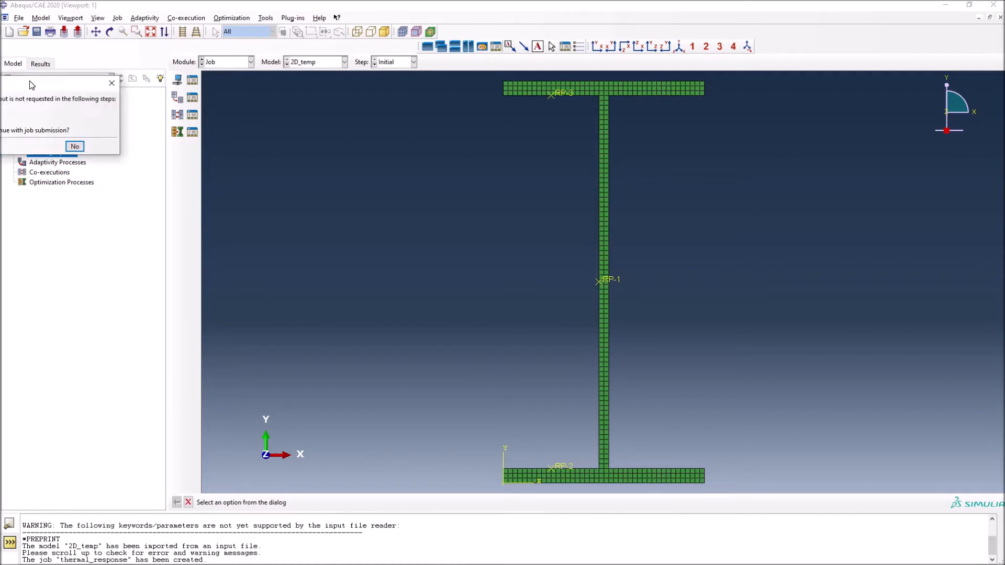
left_click(255, 234)
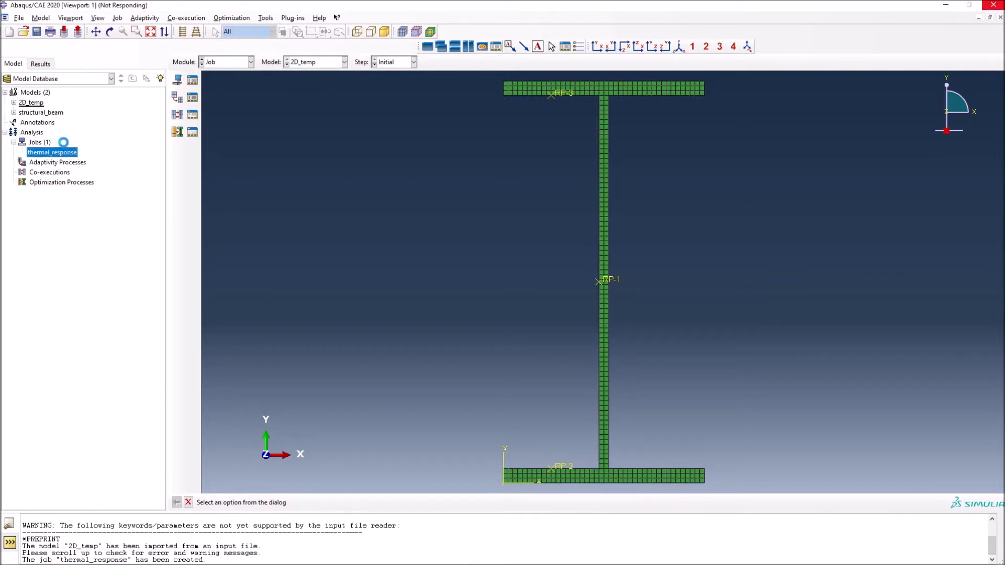
Monitor the increments and log of the thermal_response job in an enlarged window, and minimise it.
right_click(65, 155)
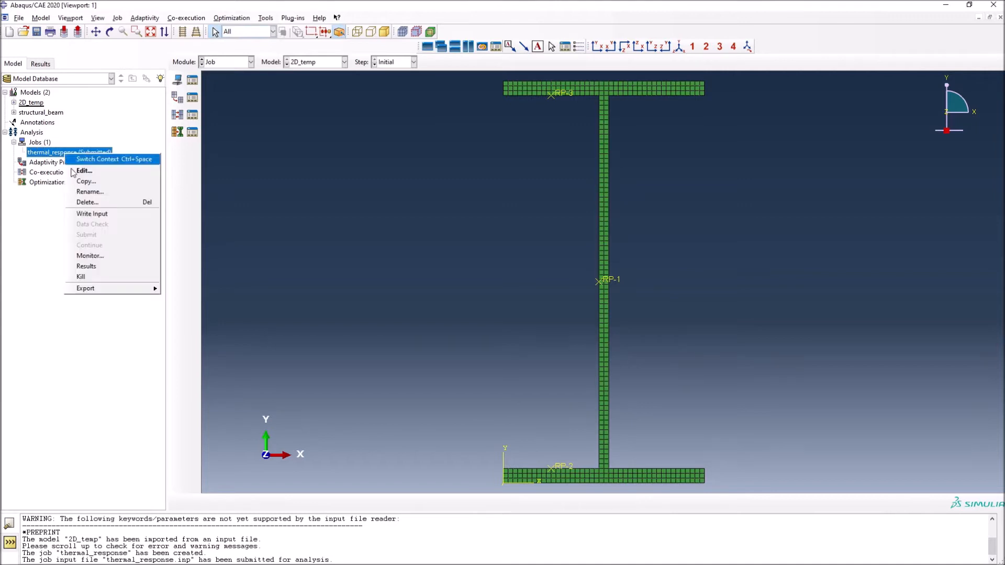
left_click(89, 256)
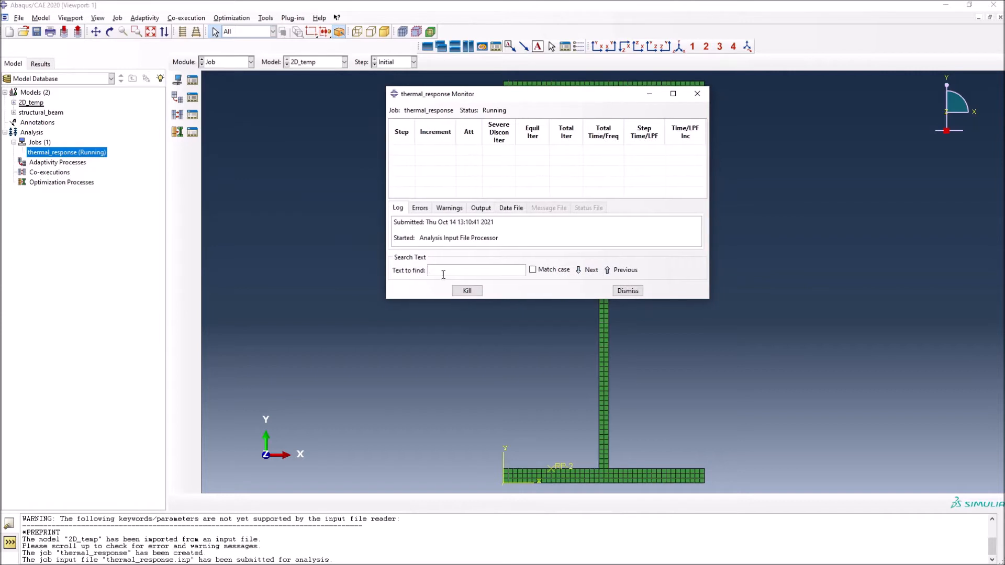
left_click_drag(381, 340, 359, 423)
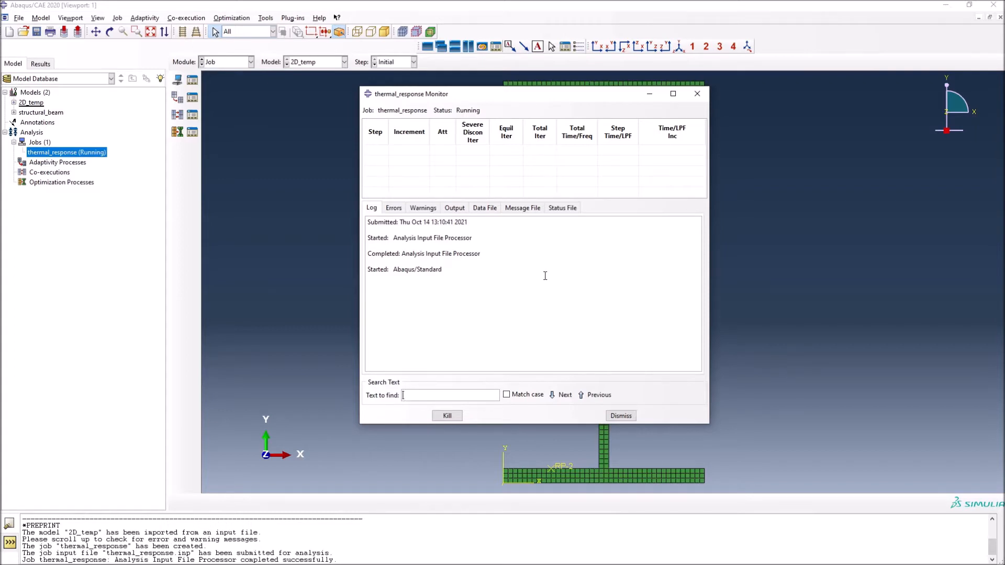
left_click_drag(471, 93, 252, 100)
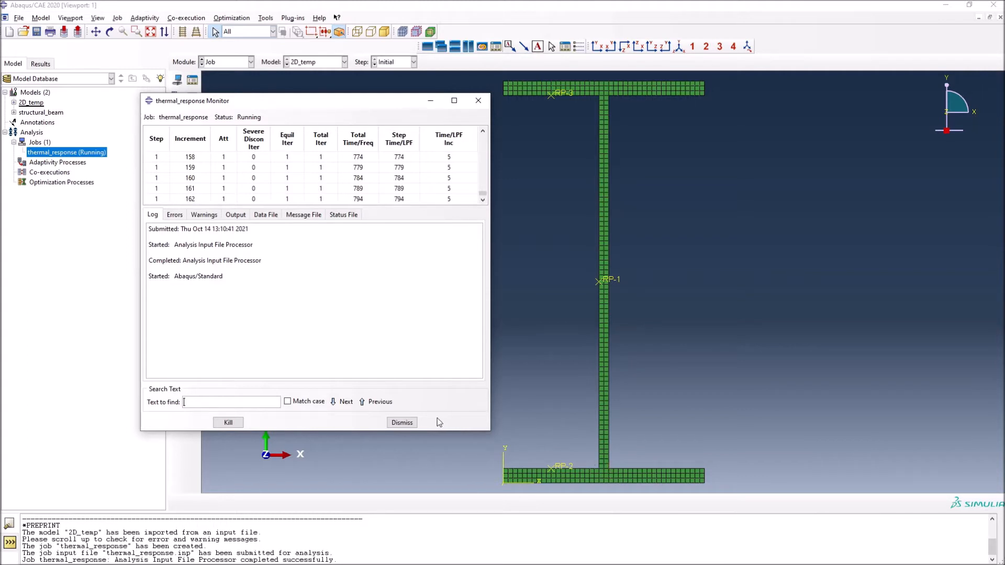
left_click(430, 100)
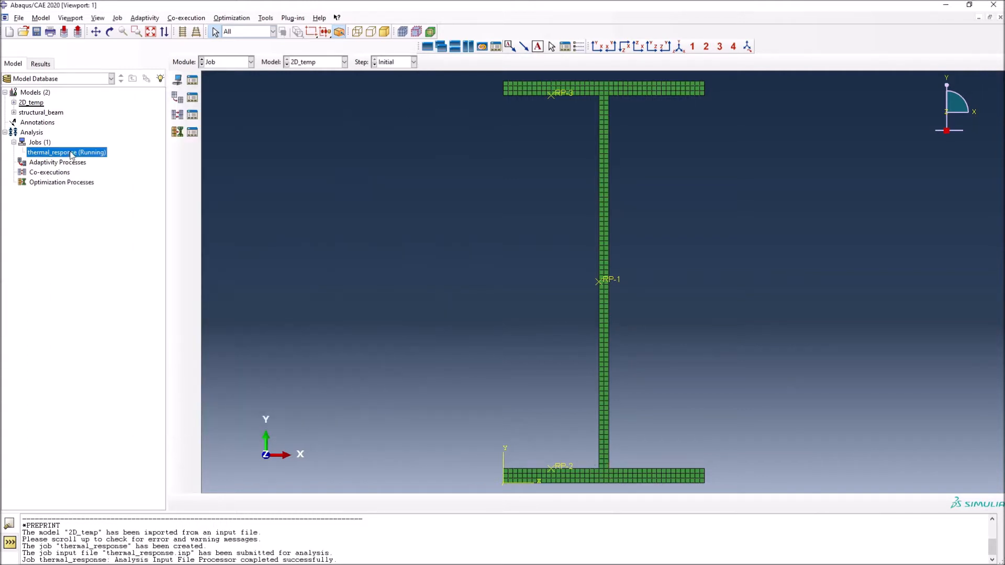
Make structural_beam the current model and switch to the Part module.
left_click(42, 112)
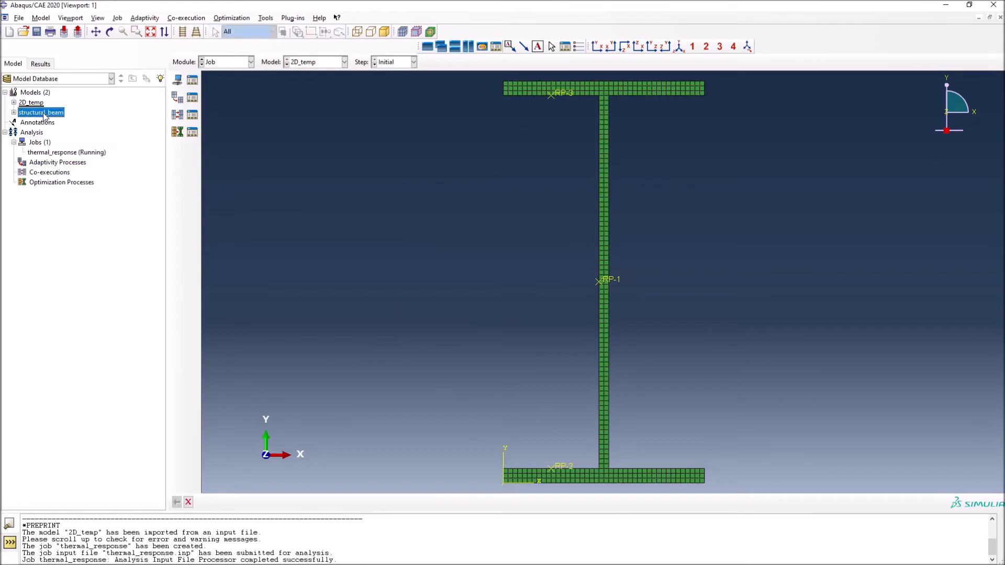
left_click(307, 65)
left_click(310, 84)
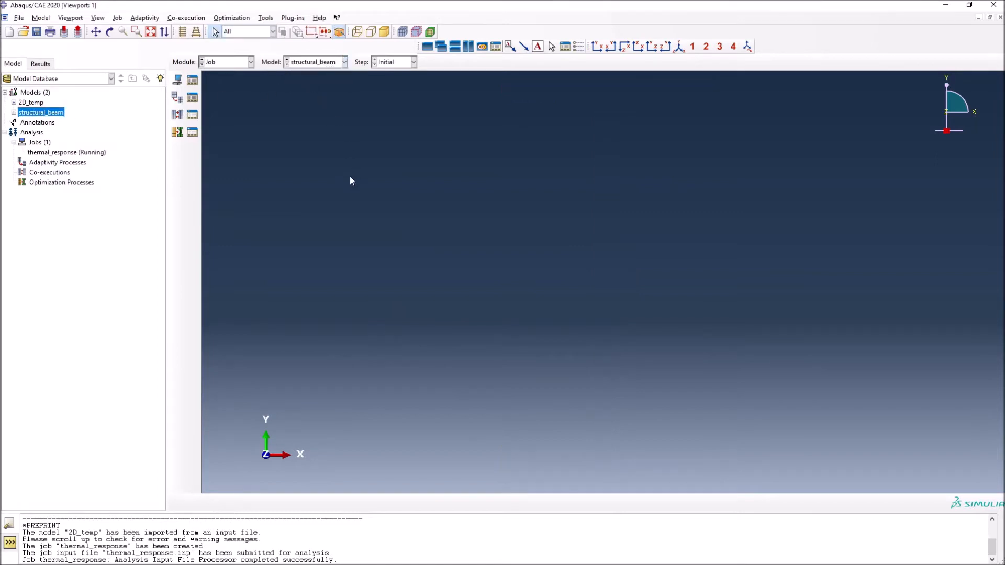
left_click(226, 62)
left_click(222, 75)
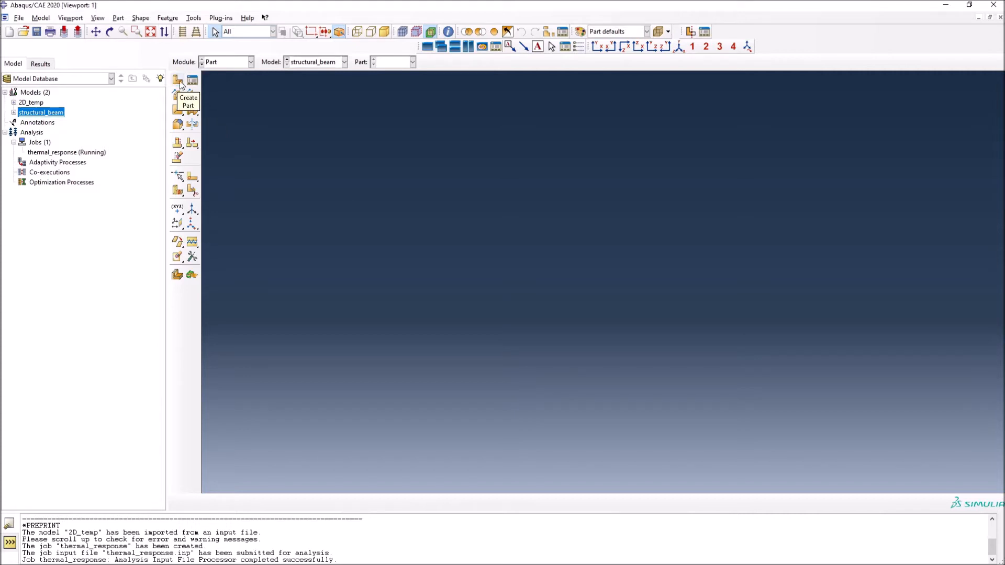
Start a new part in the structural_beam model and name it beam.
left_click(14, 113)
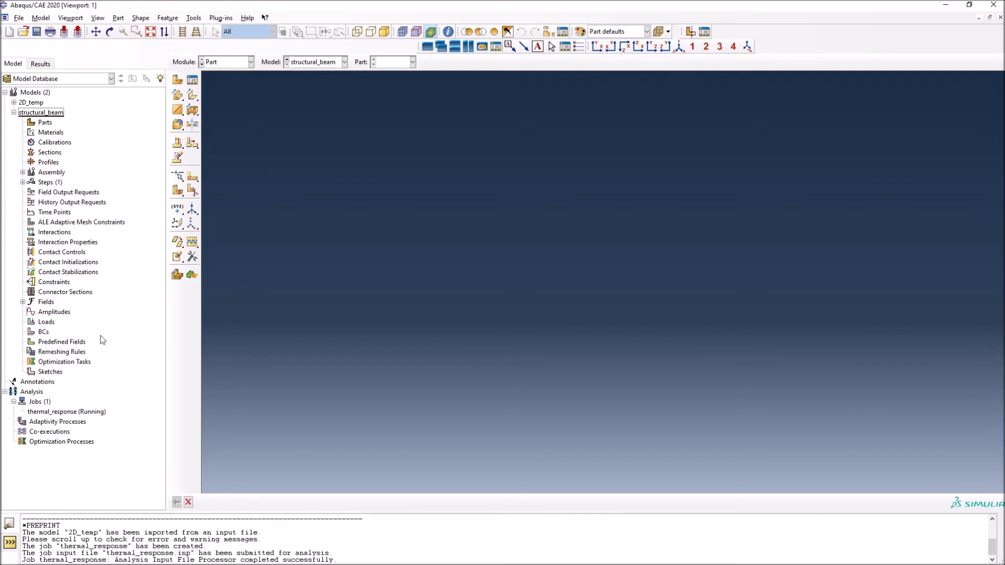
left_click(46, 124)
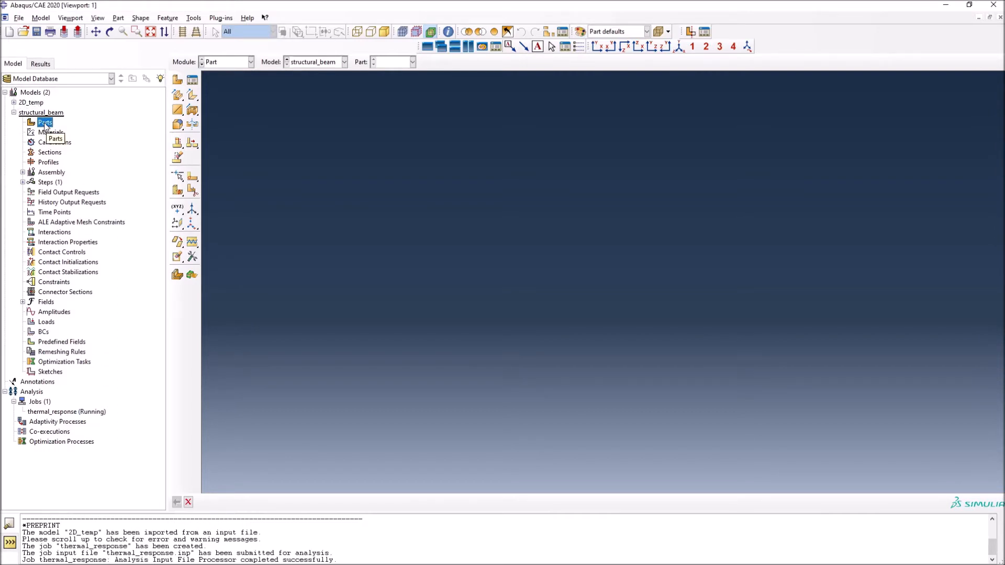
right_click(46, 125)
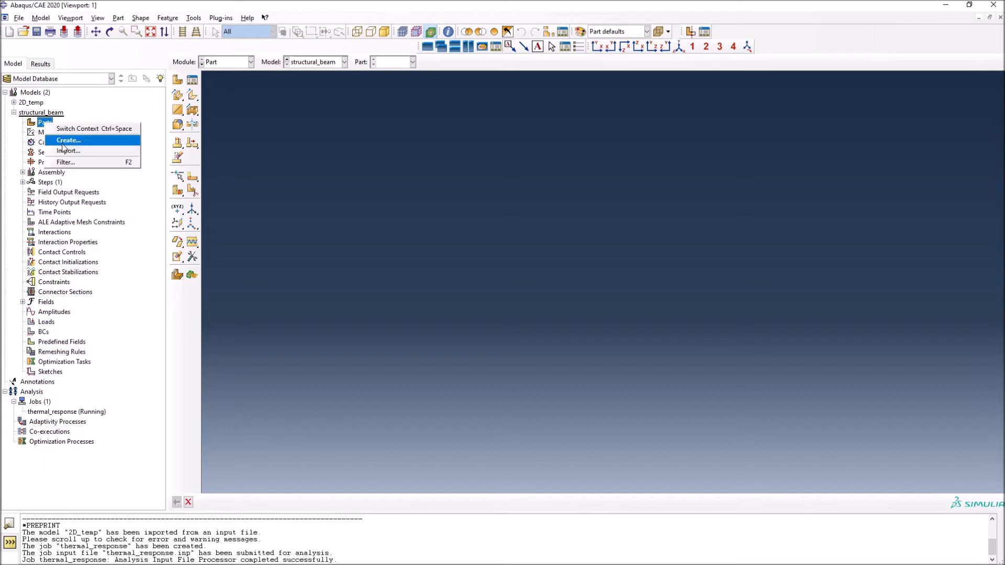
left_click(63, 144)
left_click(392, 127)
key("BackSpace")
key("BackSpace")
key("BackSpace")
key("BackSpace")
key("BackSpace")
key("BackSpace")
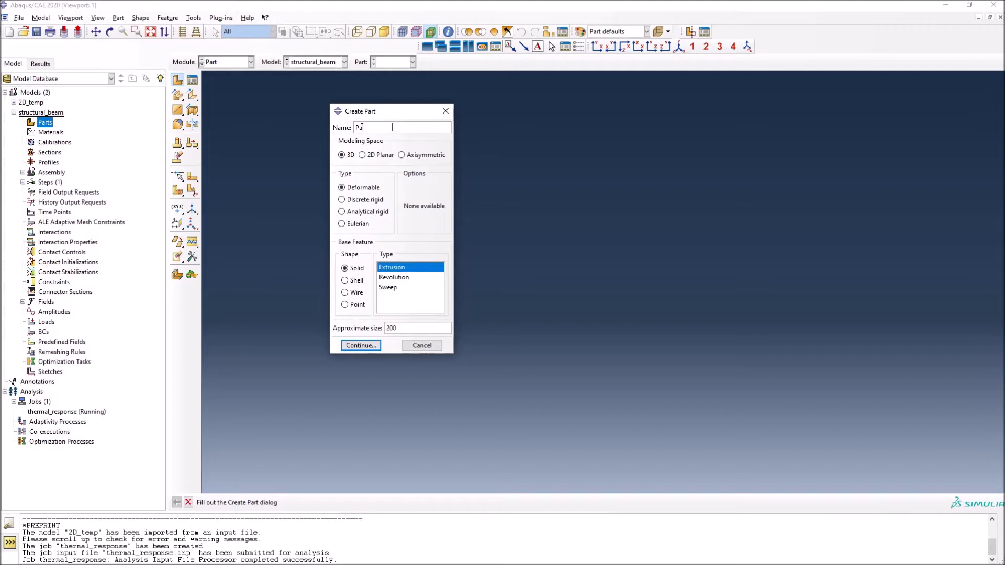
type("beam")
Define the beam part as 2D Planar with a Wire base feature.
left_click(369, 154)
left_click(349, 155)
left_click(368, 156)
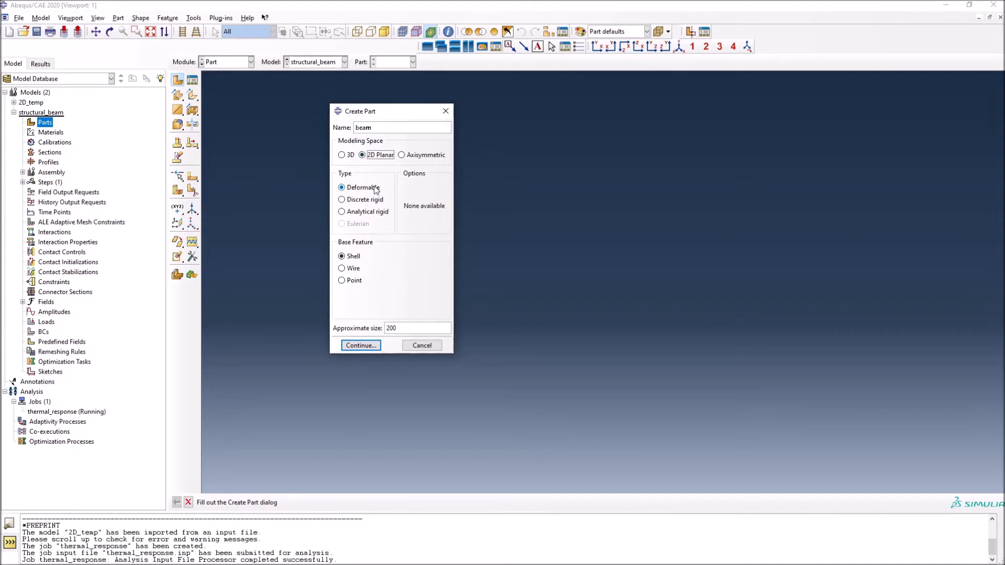
left_click(349, 269)
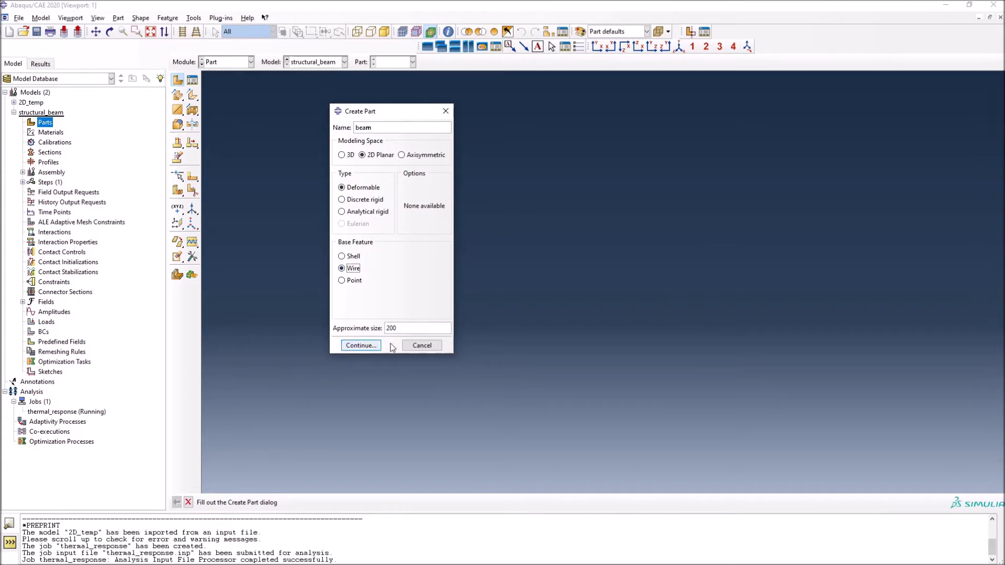
Set the beam part's approximate size to 8500 and open the sketch for its wire section.
left_click(408, 327)
key("BackSpace")
key("BackSpace")
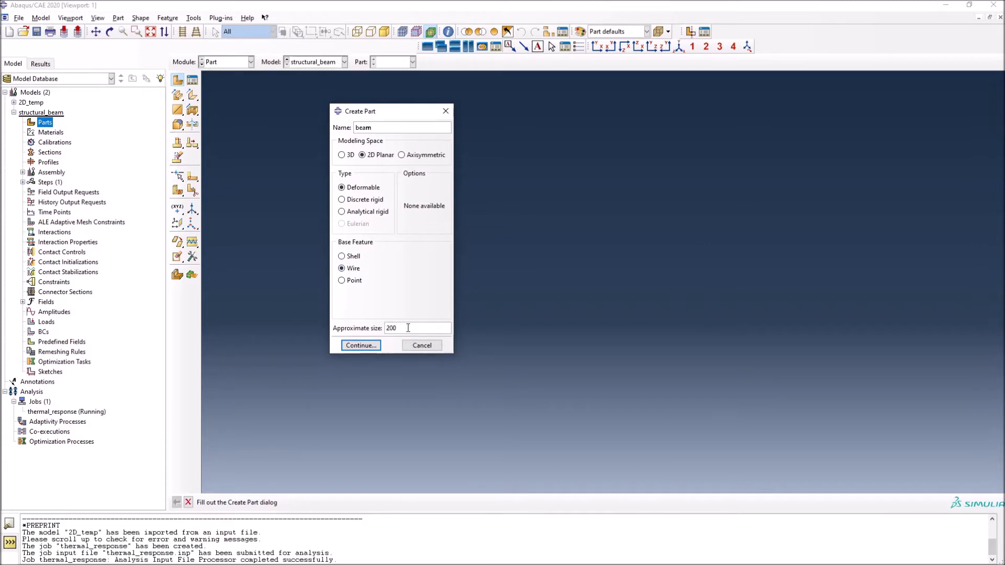
key("BackSpace")
type("8500")
left_click(363, 347)
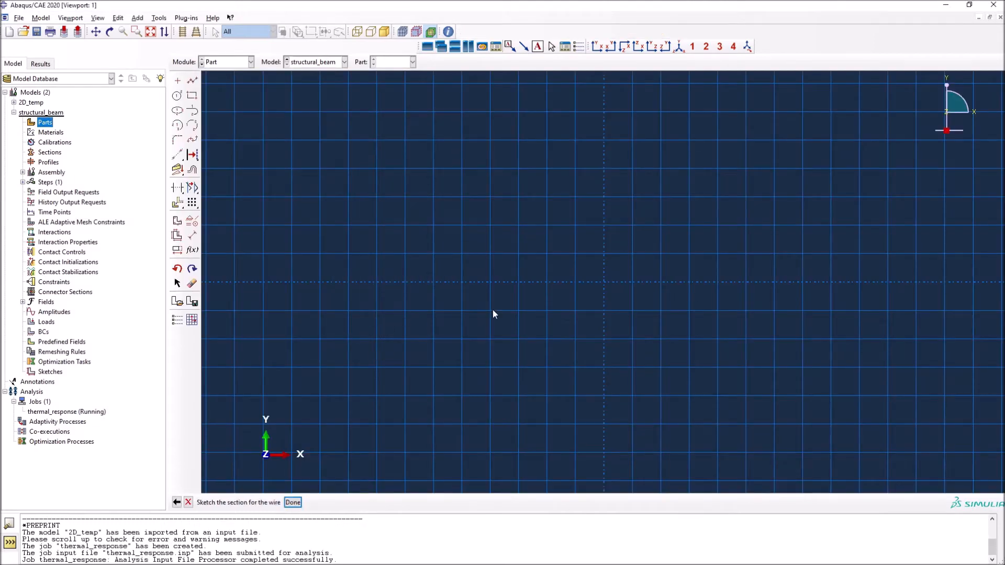
scroll(360, 346, "down", 5)
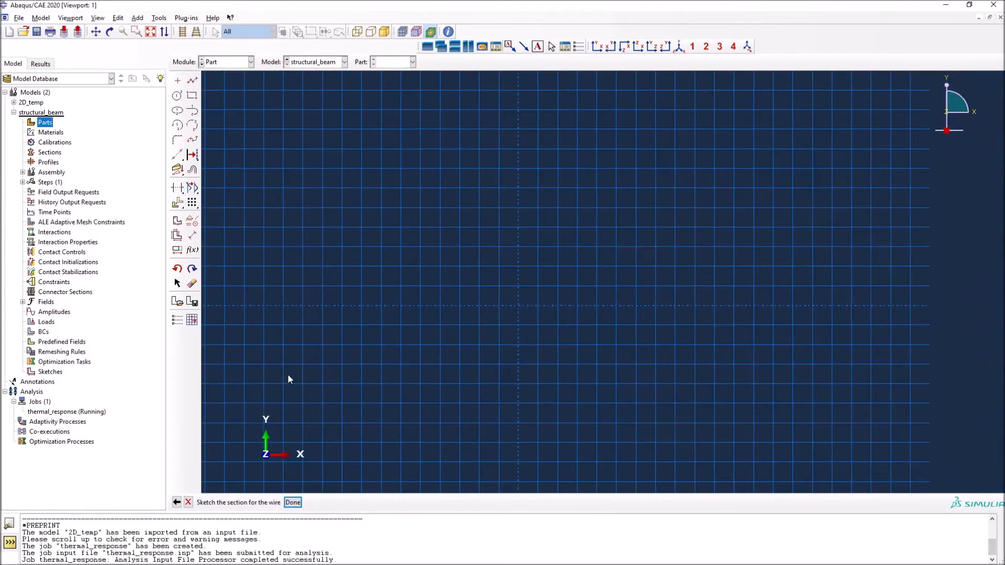
scroll(600, 264, "up", 2)
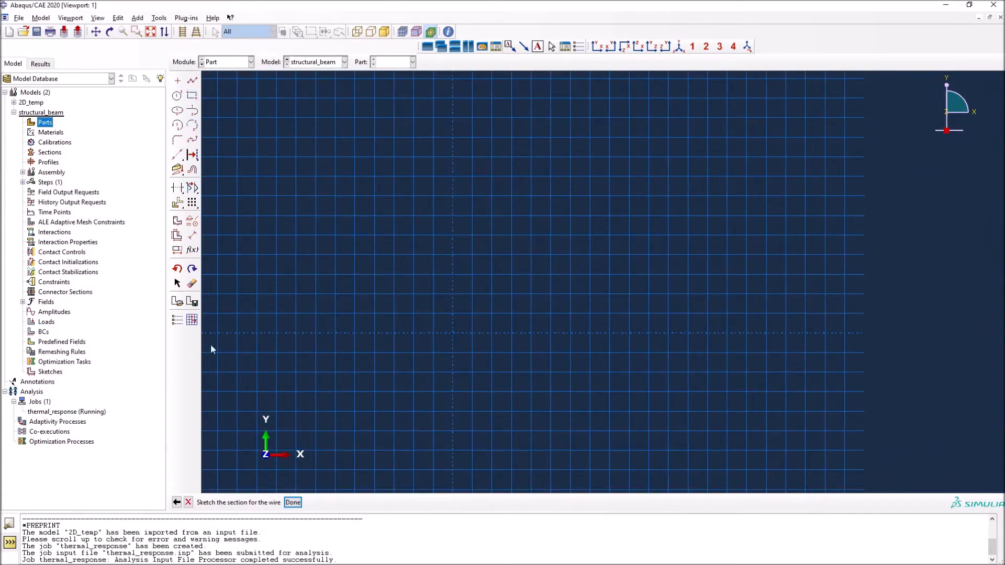
Dismiss the thermal_response job monitor and start a connected line for the beam wire at the origin (0,0).
left_click(196, 82)
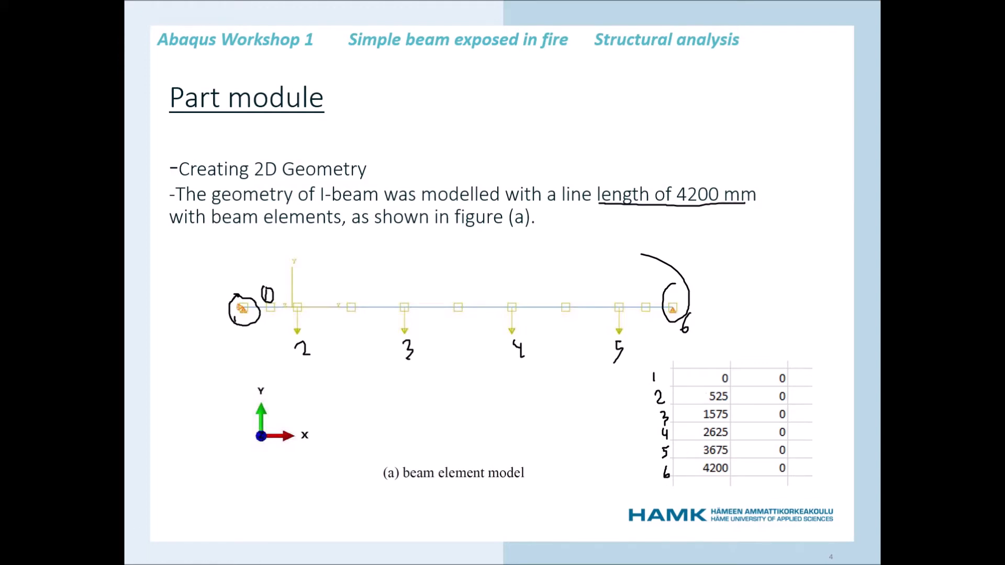
key("alt+Tab")
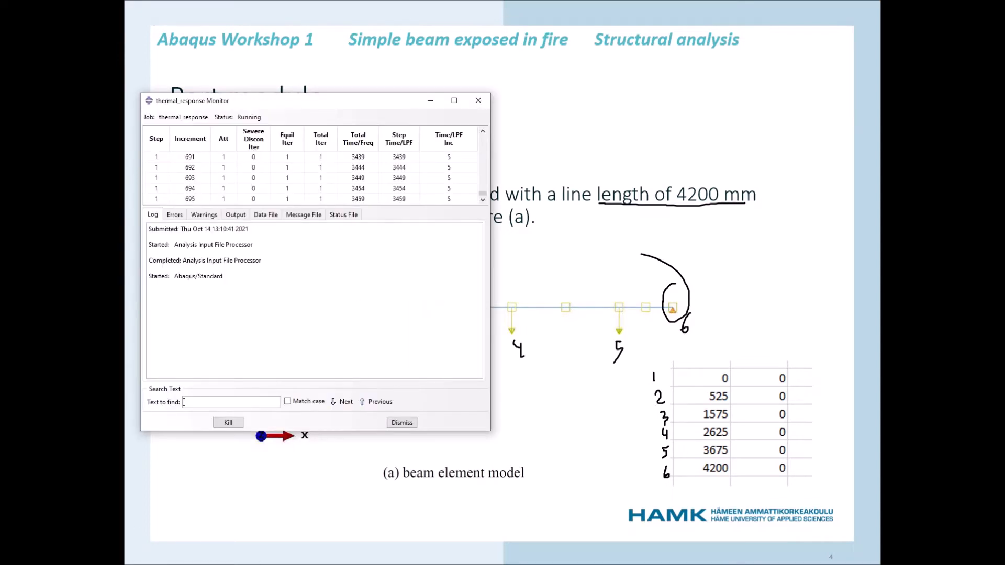
left_click(402, 422)
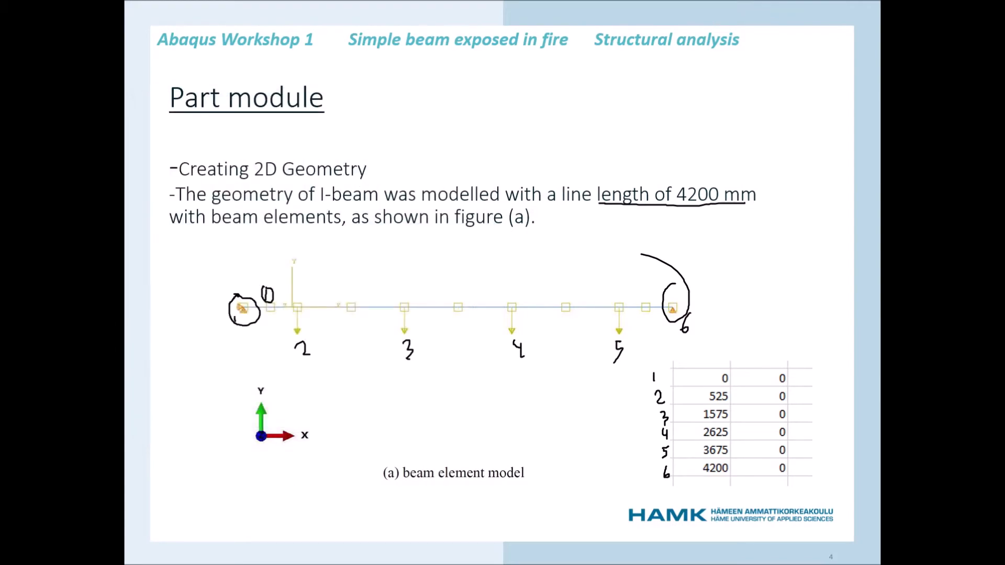
key("alt+Tab")
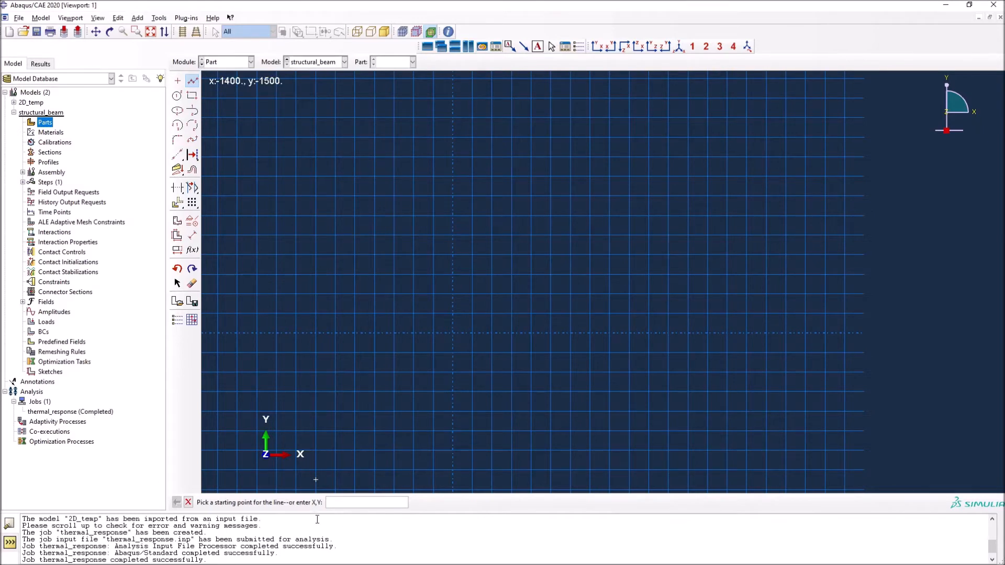
key("alt+Tab")
left_click(350, 502)
type("0")
key("Return")
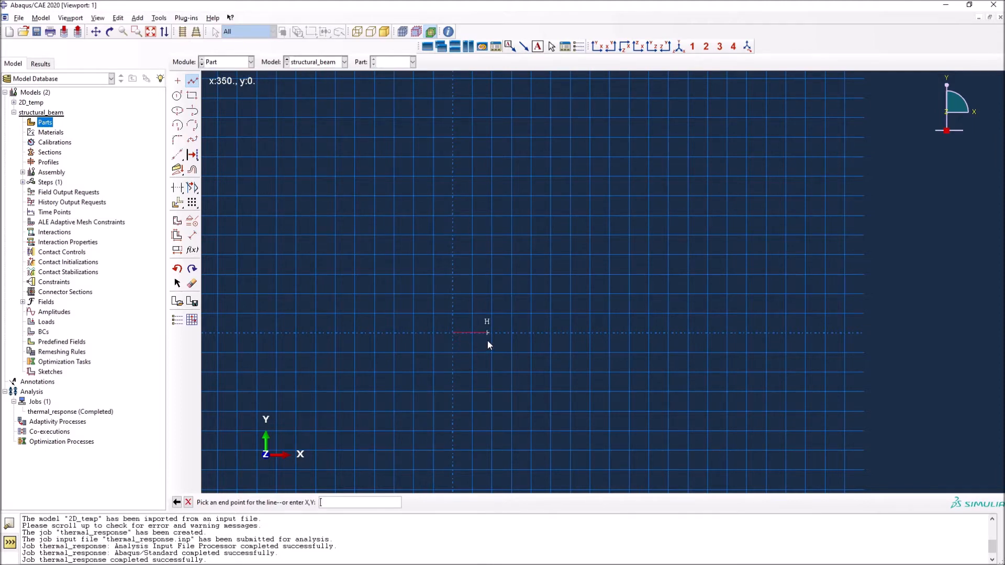
Continue the connected line along the X axis through (525,0), (1575,0), (2625,0) and (3675,0), ending it at (4200,0).
type("500,0")
key("Return")
type("1")
type("500,0")
key("Return")
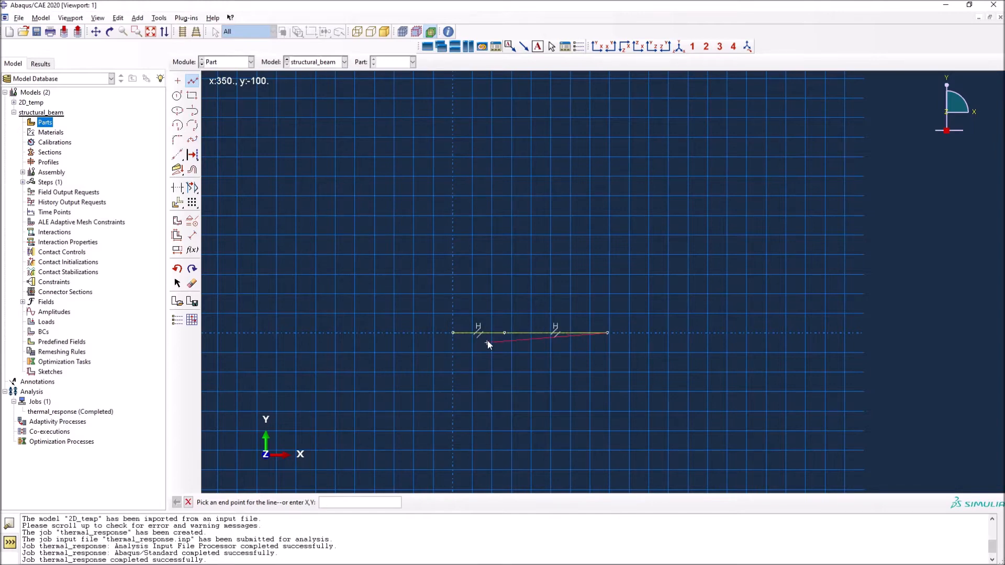
type("2000,0")
key("Return")
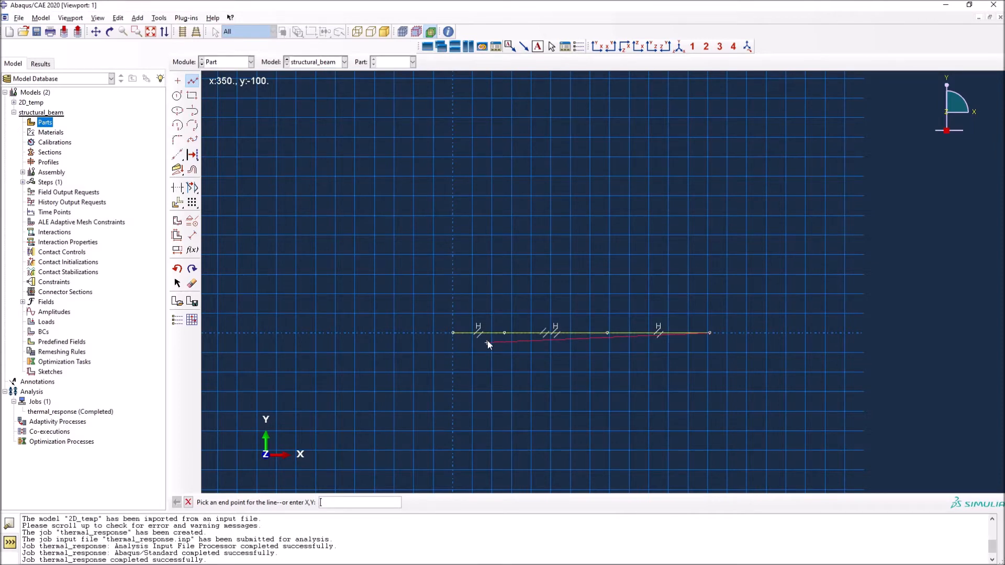
type("3675,0")
key("Return")
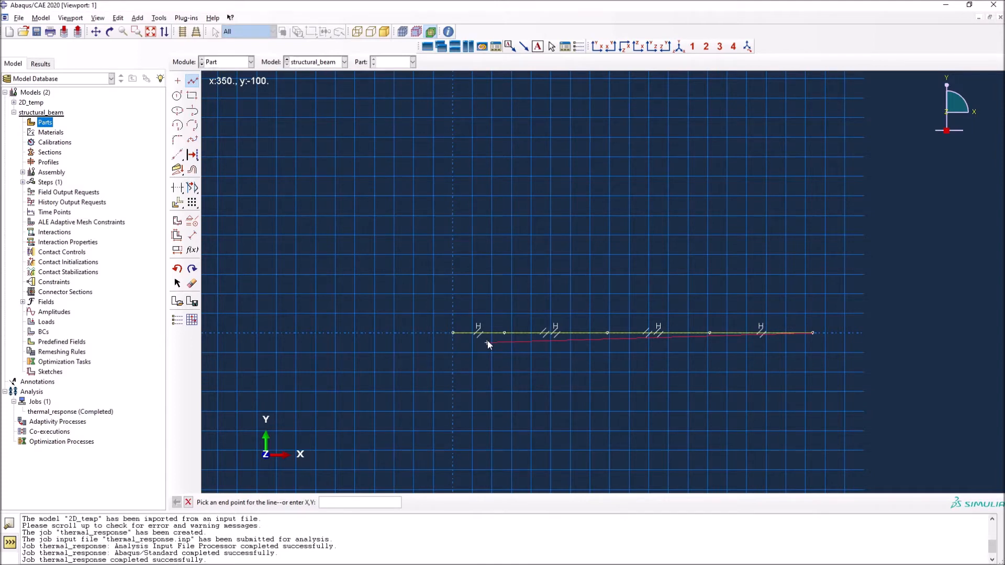
type("4200")
key("Return")
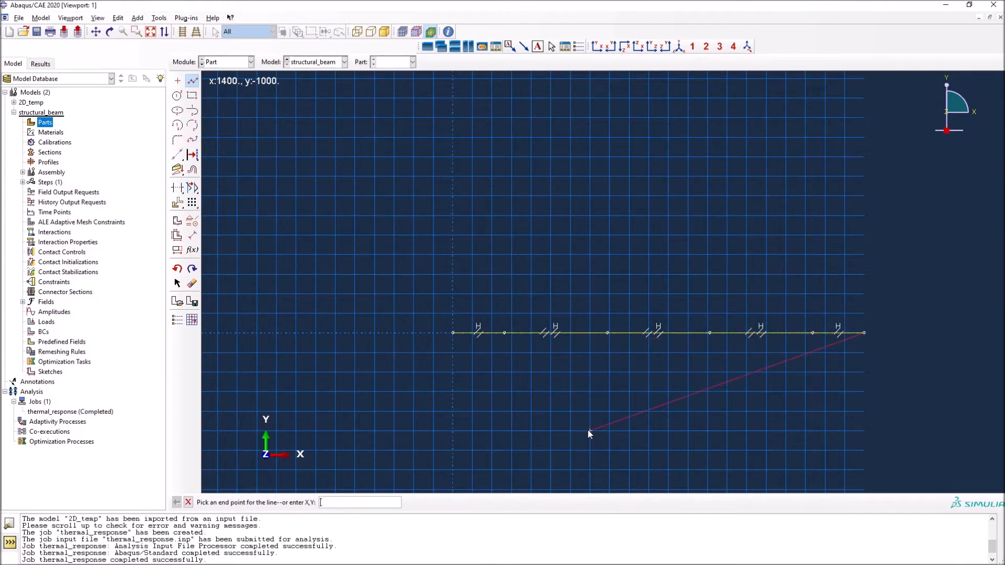
key("Escape")
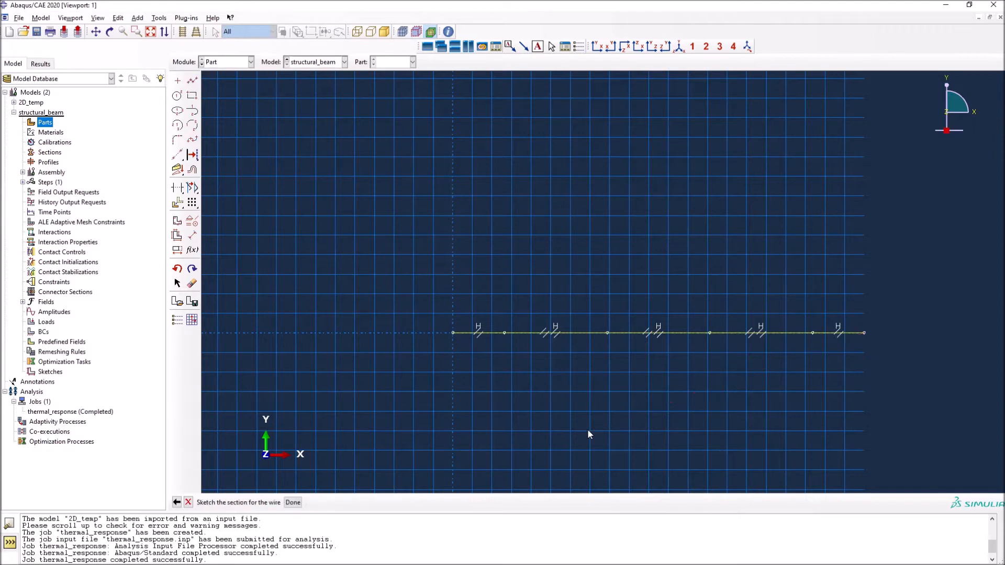
Fit the whole wire in view and finish the section sketch to create the beam part.
scroll(429, 365, "up", 3)
scroll(868, 372, "down", 3)
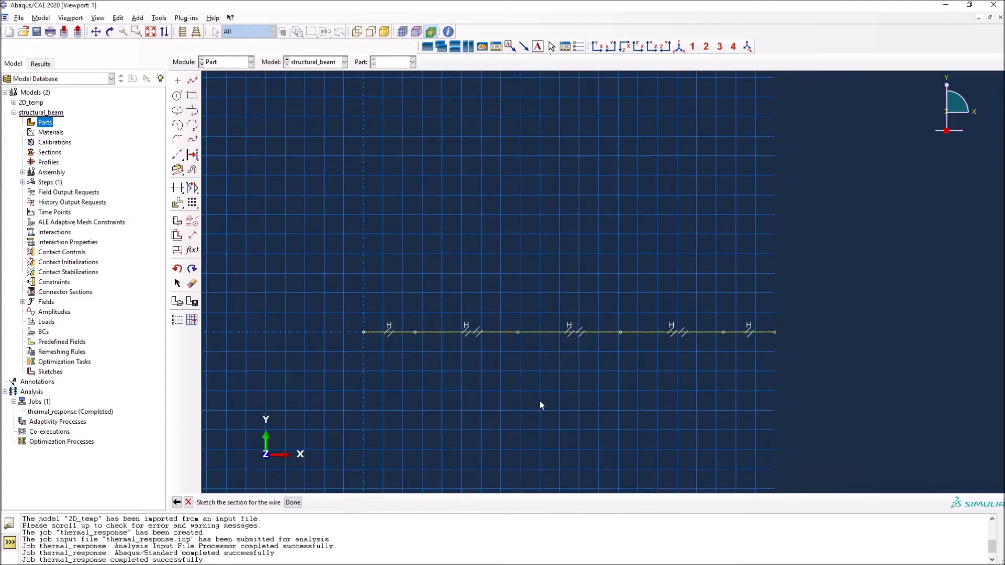
scroll(521, 398, "down", 2)
scroll(458, 372, "up", 1)
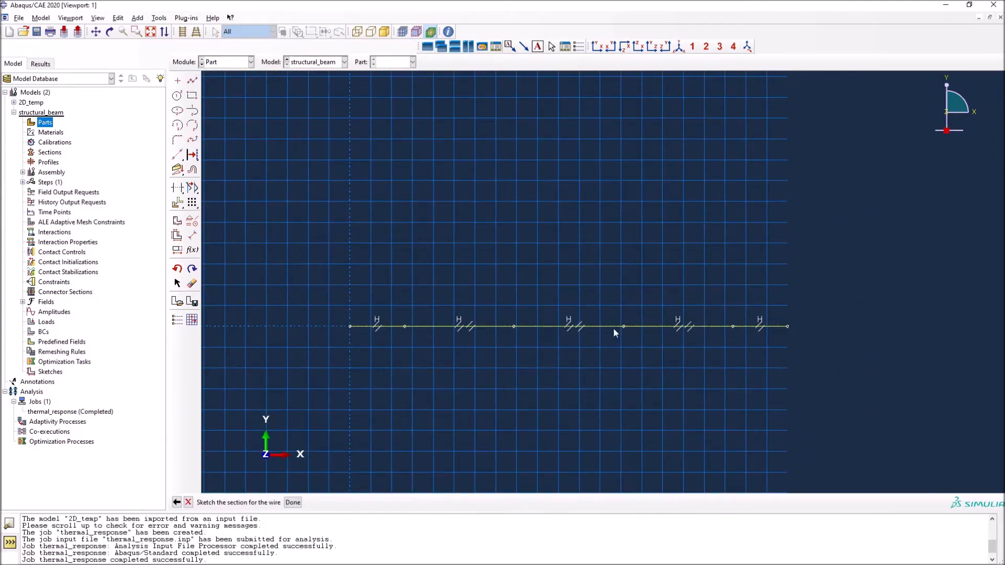
left_click(150, 33)
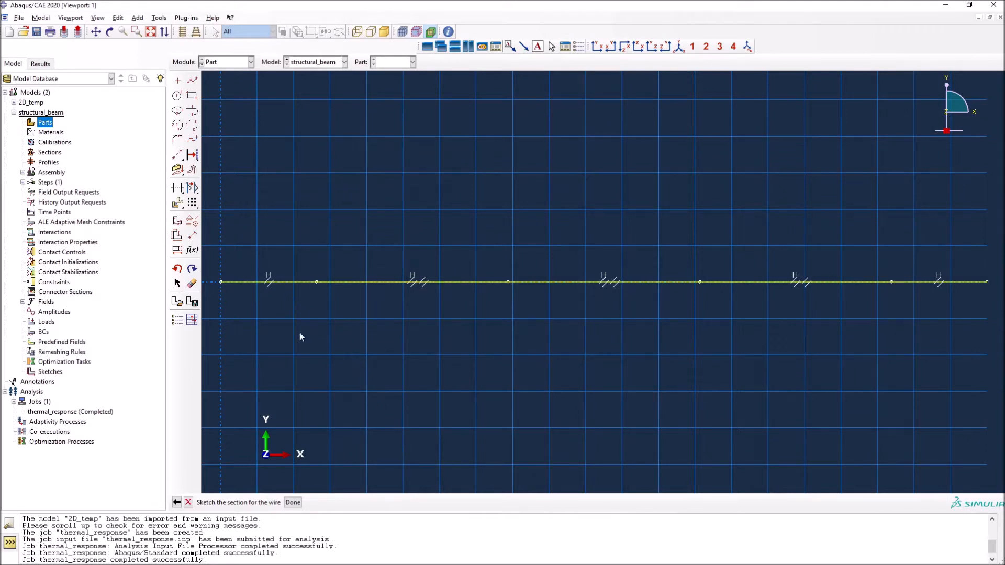
left_click(293, 503)
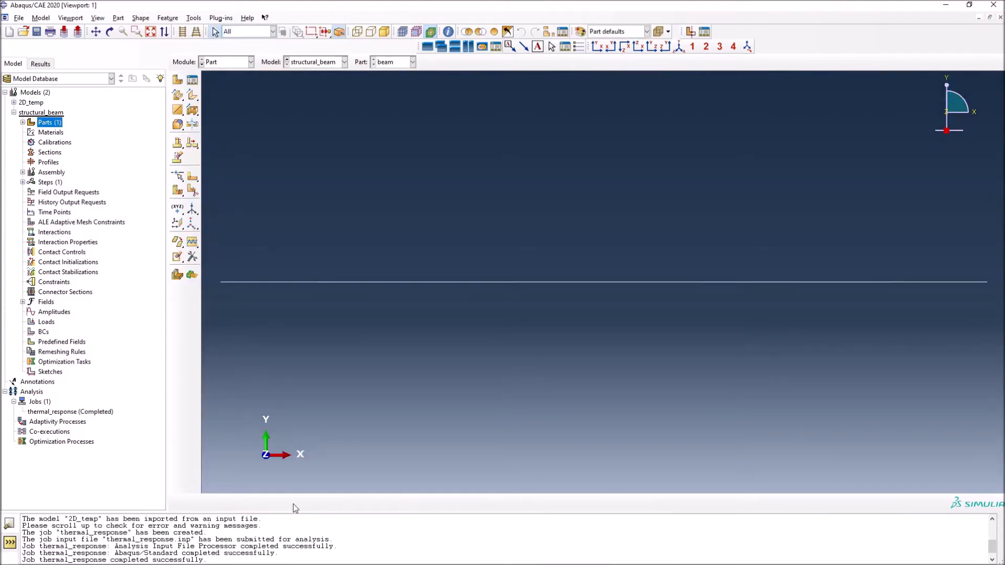
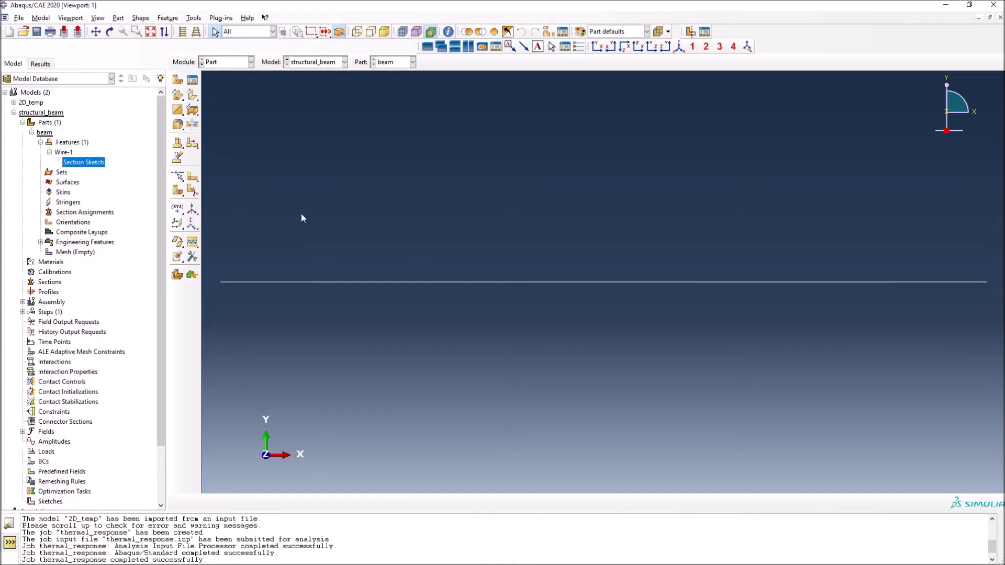
Collapse the beam part in the model tree and switch to the Property module.
left_click(31, 132)
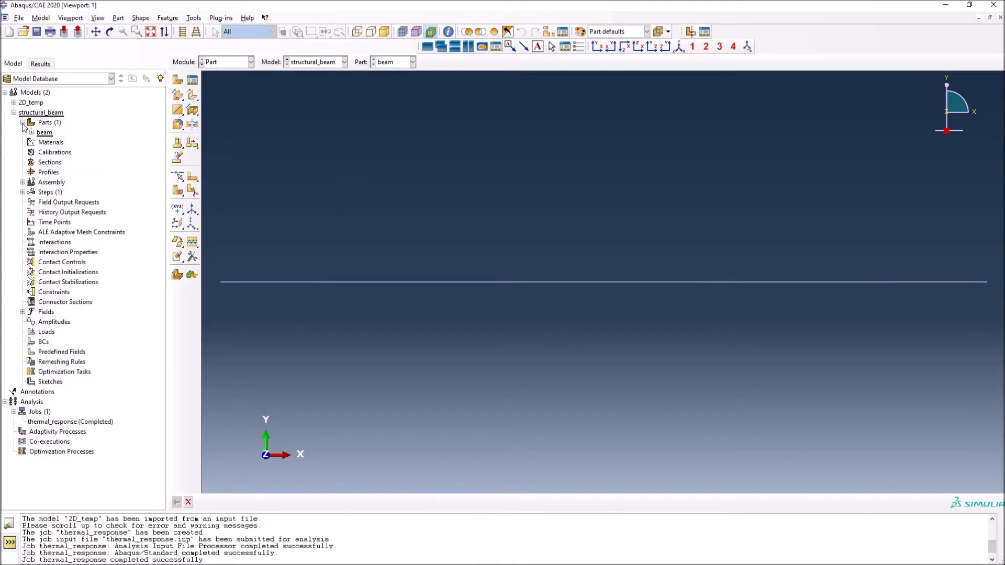
left_click(23, 123)
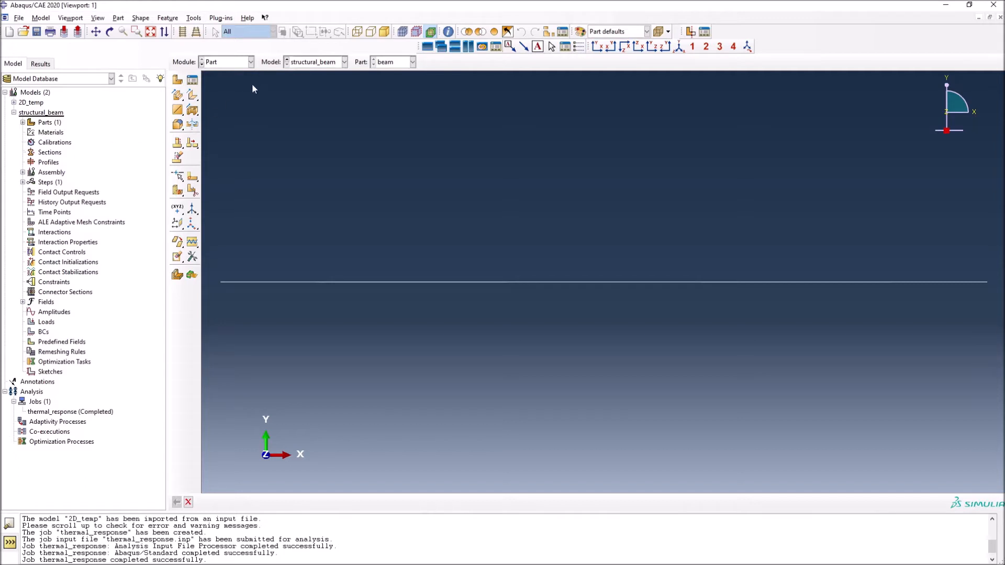
left_click(251, 62)
left_click(229, 84)
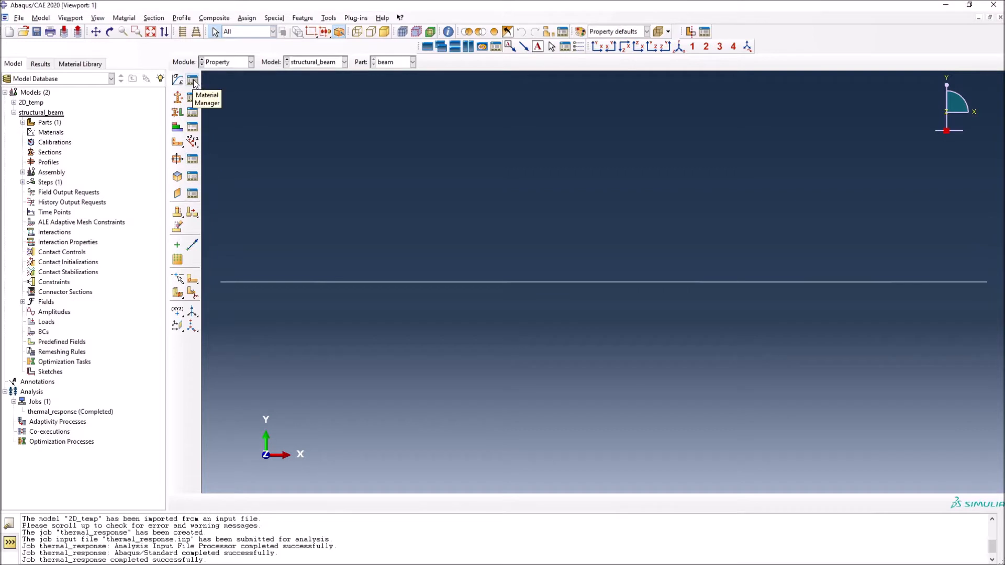
Start a new material in the structural_beam model and name it Steel.
left_click(177, 81)
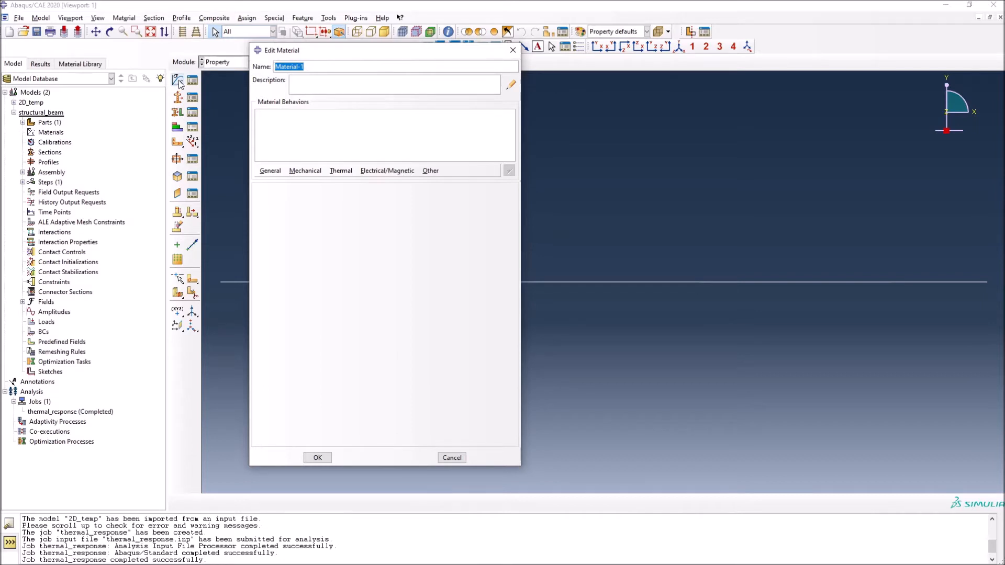
left_click_drag(313, 67, 269, 68)
type("Steel")
left_click(291, 88)
left_click_drag(328, 50, 338, 55)
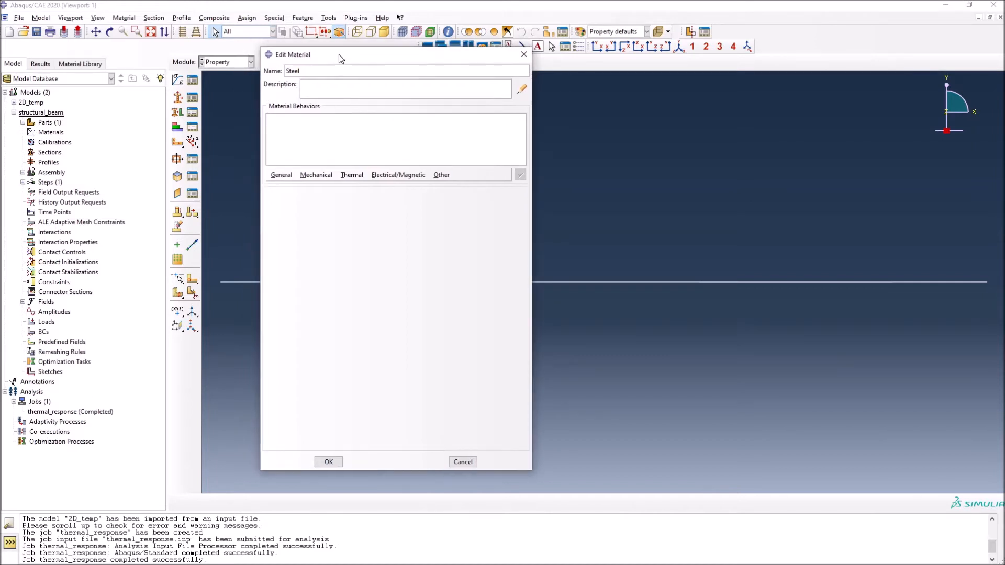
Add the Density and Elastic behaviors to the Steel material.
left_click(281, 175)
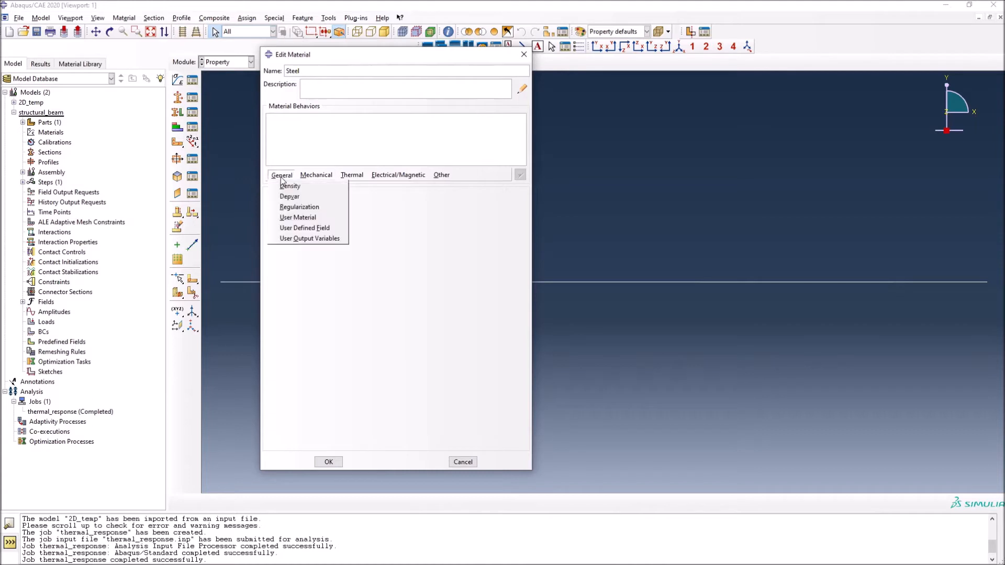
left_click(285, 186)
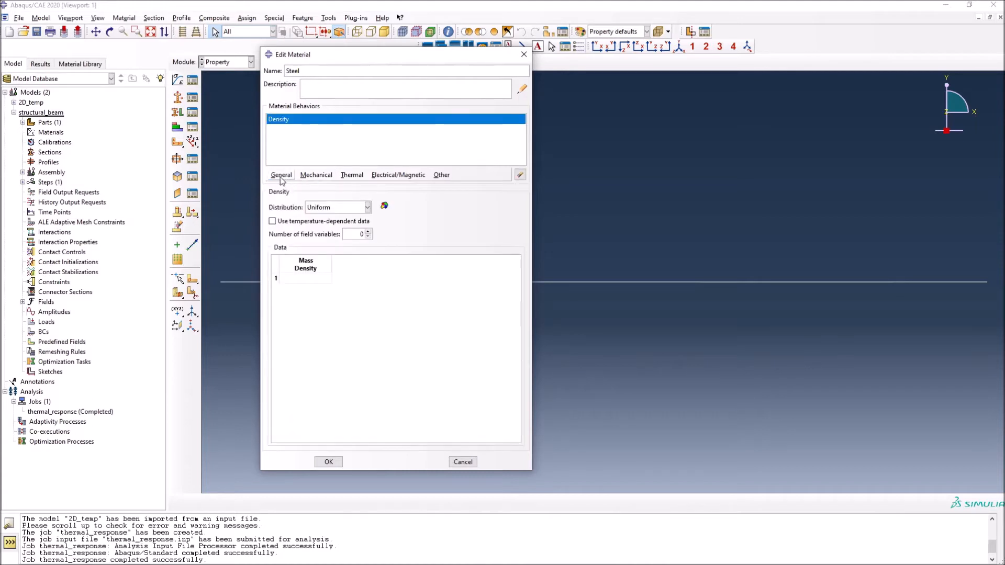
left_click(316, 175)
mouse_move(320, 188)
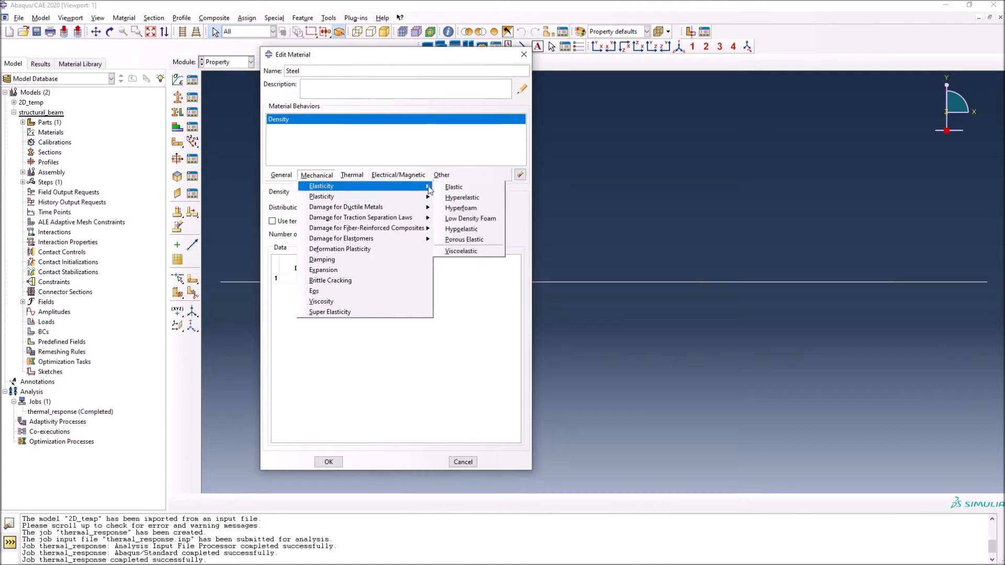
left_click(448, 189)
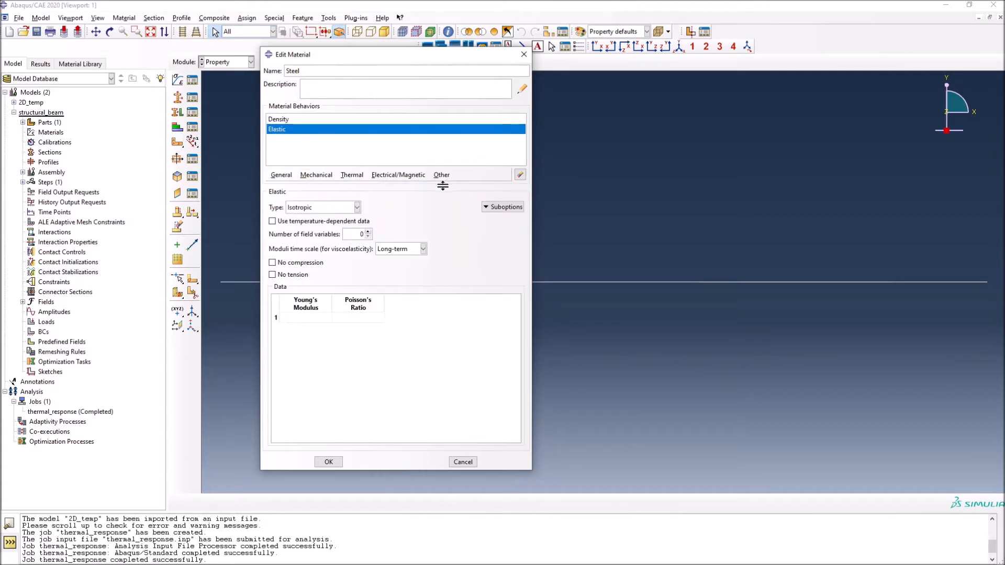
Add the Plastic and Expansion mechanical behaviors to the Steel material.
left_click(318, 177)
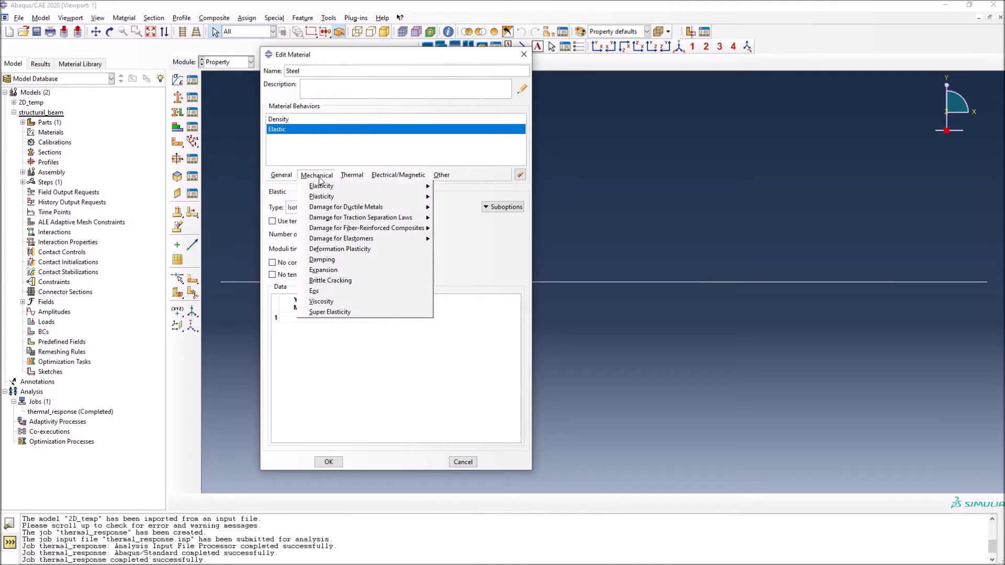
mouse_move(332, 198)
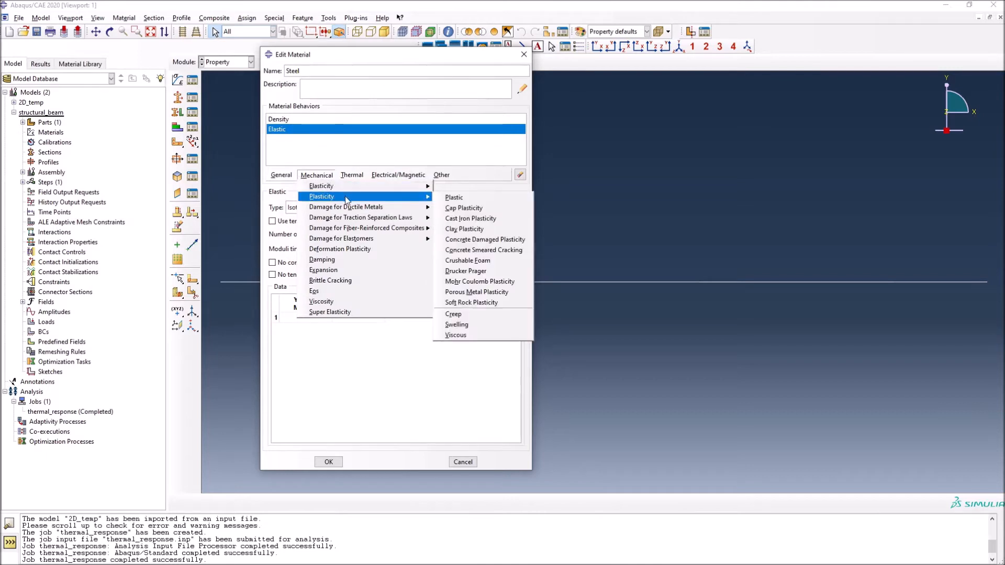
left_click(449, 199)
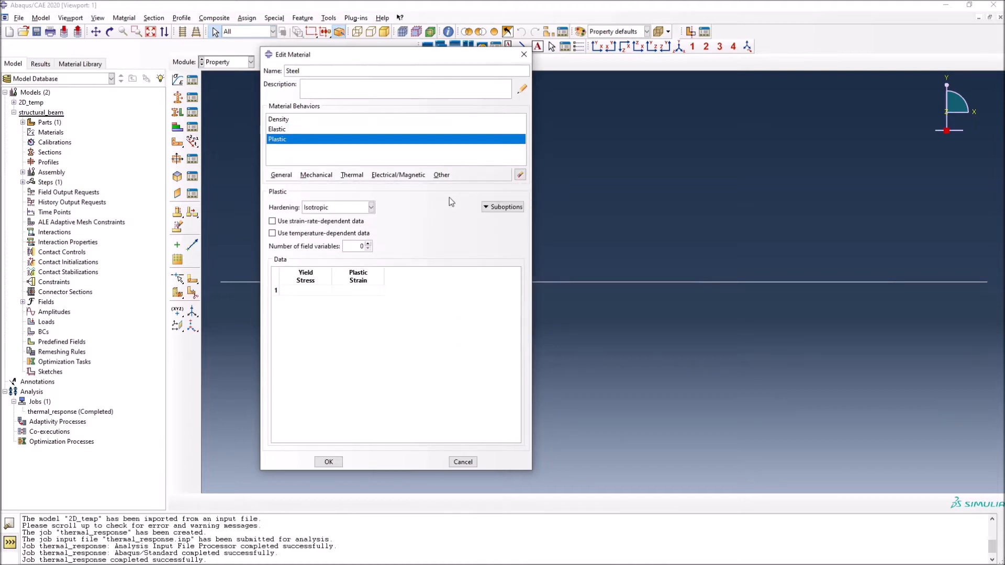
left_click(325, 177)
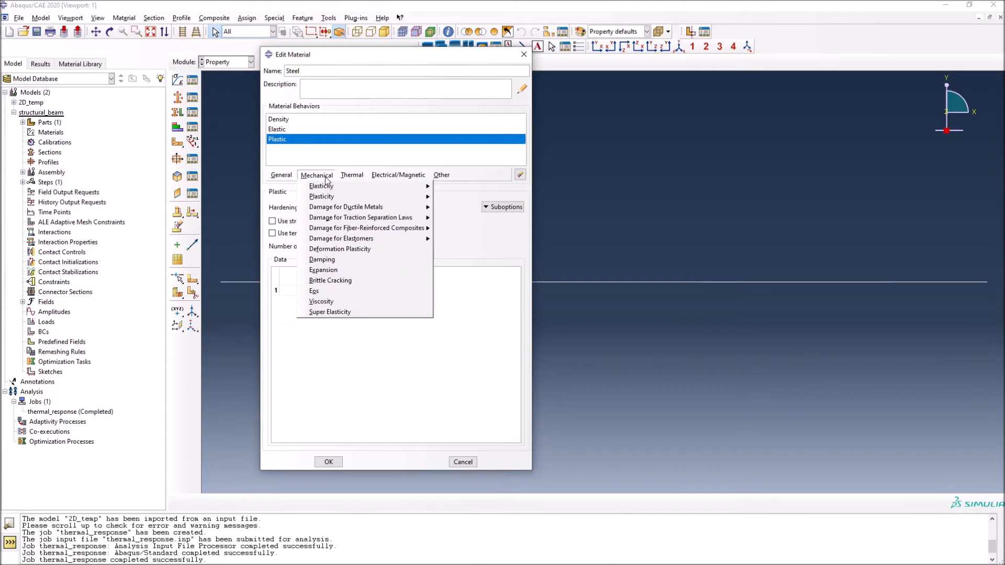
left_click(328, 272)
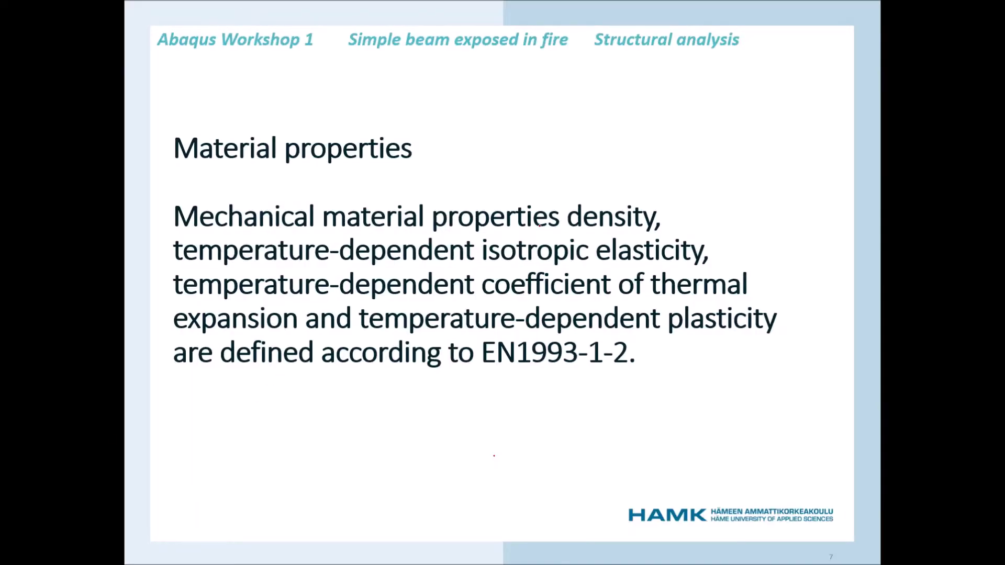
left_click_drag(578, 228, 651, 227)
left_click_drag(195, 265, 687, 260)
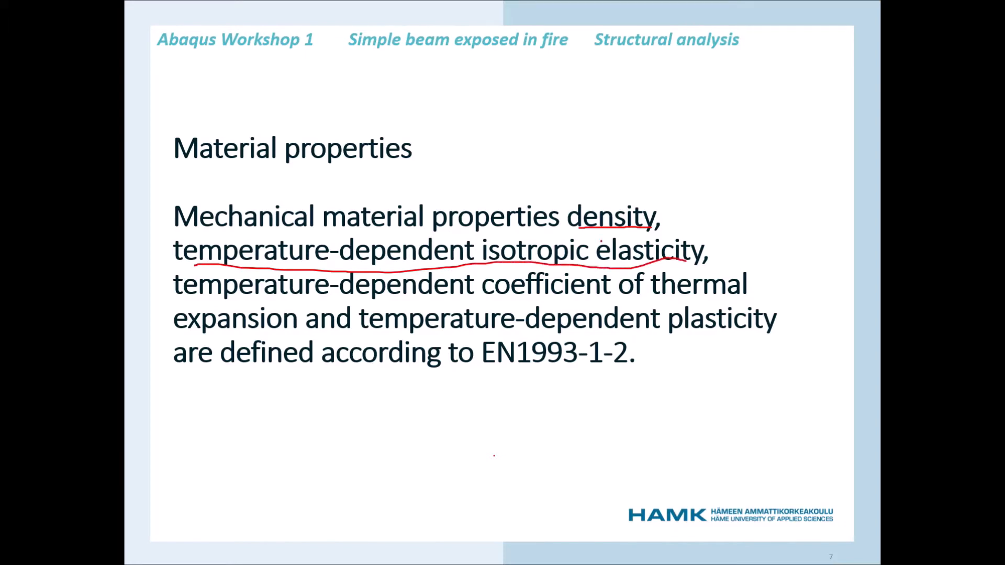
left_click_drag(260, 296, 457, 301)
left_click_drag(661, 296, 733, 293)
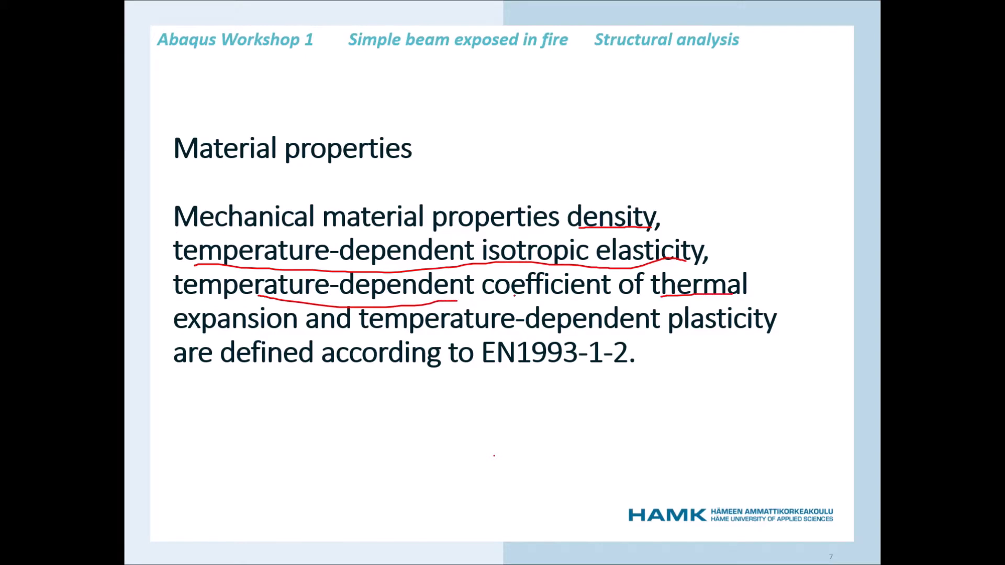
left_click_drag(199, 331, 265, 332)
mouse_move(398, 330)
left_mouse_down()
mouse_move(449, 339)
mouse_move(591, 331)
left_mouse_up()
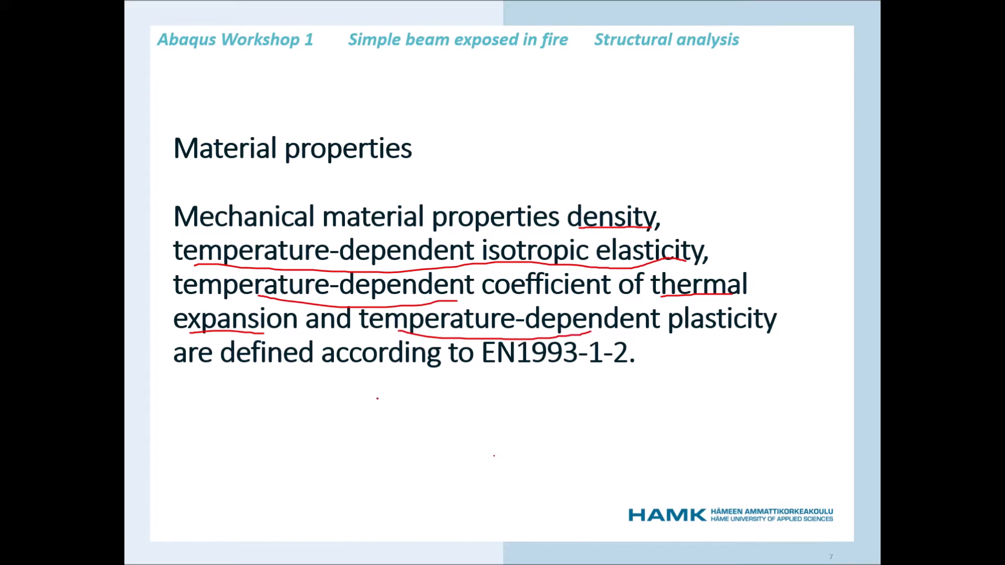
mouse_move(481, 343)
left_mouse_down()
mouse_move(516, 376)
mouse_move(663, 355)
mouse_move(556, 334)
mouse_move(484, 347)
left_mouse_up()
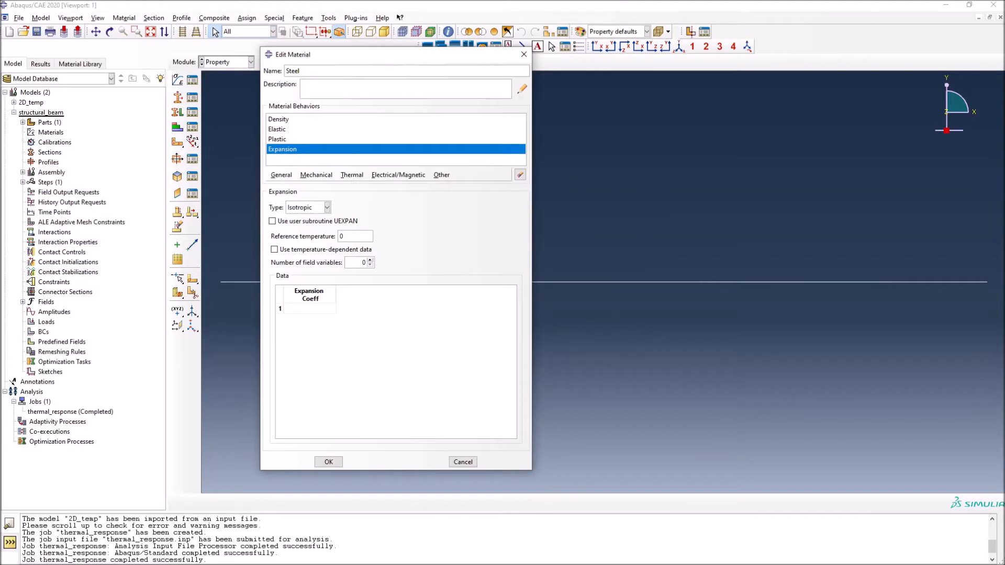
Set the mass density of the Steel material to 7.85E-09.
left_click(282, 119)
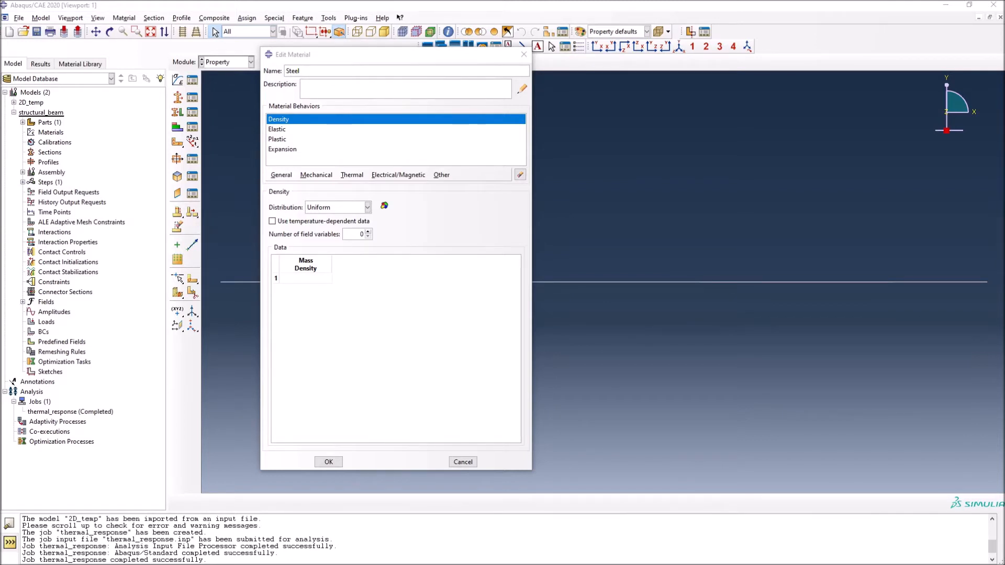
left_click(307, 278)
type("7.85E-09")
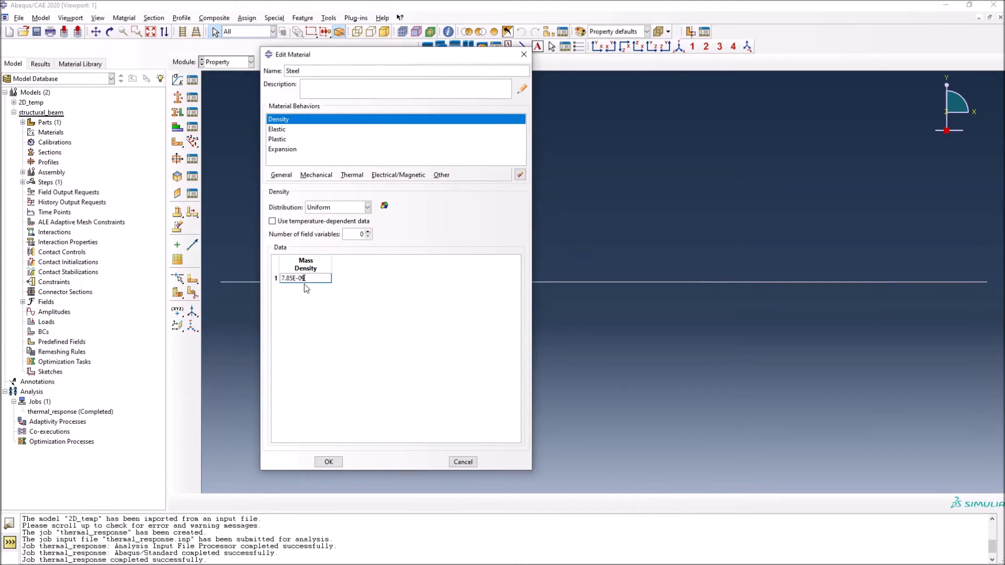
Keep the Elastic behavior of the Steel material isotropic and enable temperature-dependent data for it.
left_click(280, 129)
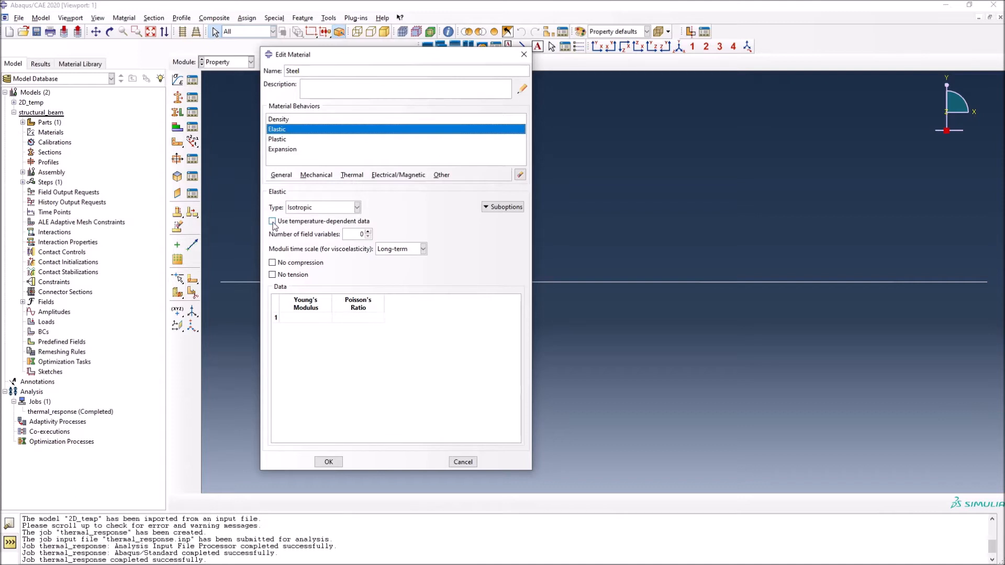
left_click(310, 208)
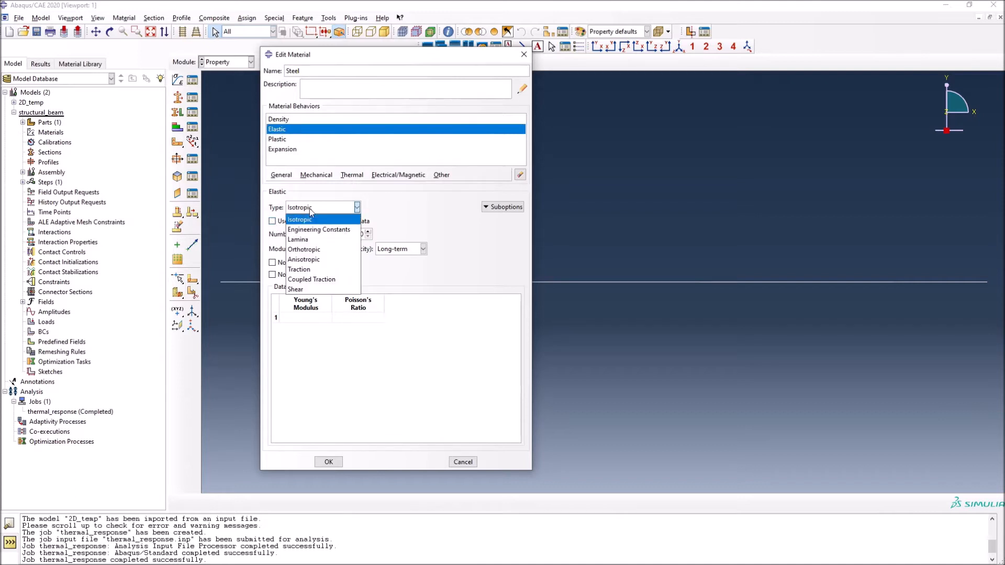
left_click(310, 208)
left_click(310, 208)
left_click(311, 216)
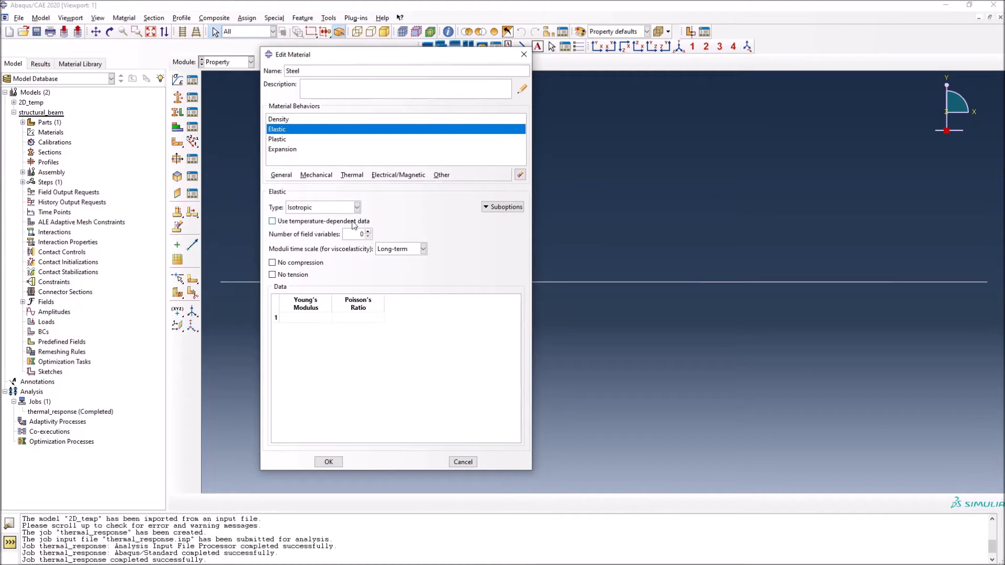
left_click(283, 223)
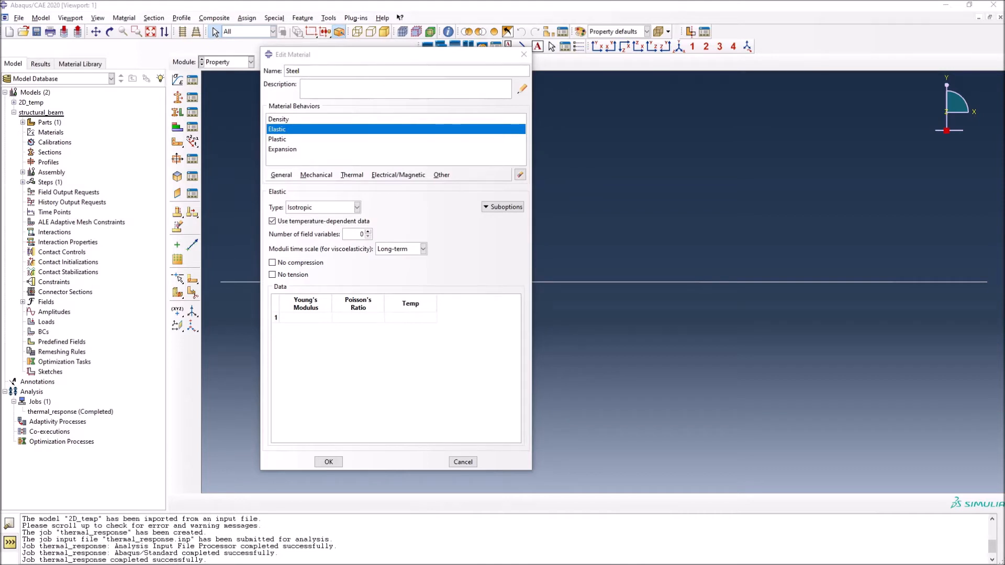
Paste the elastic data table with Young's modulus from 200000 to 1 and Poisson's ratio 0.3 over temperatures 20 to 1200.
left_click(313, 319)
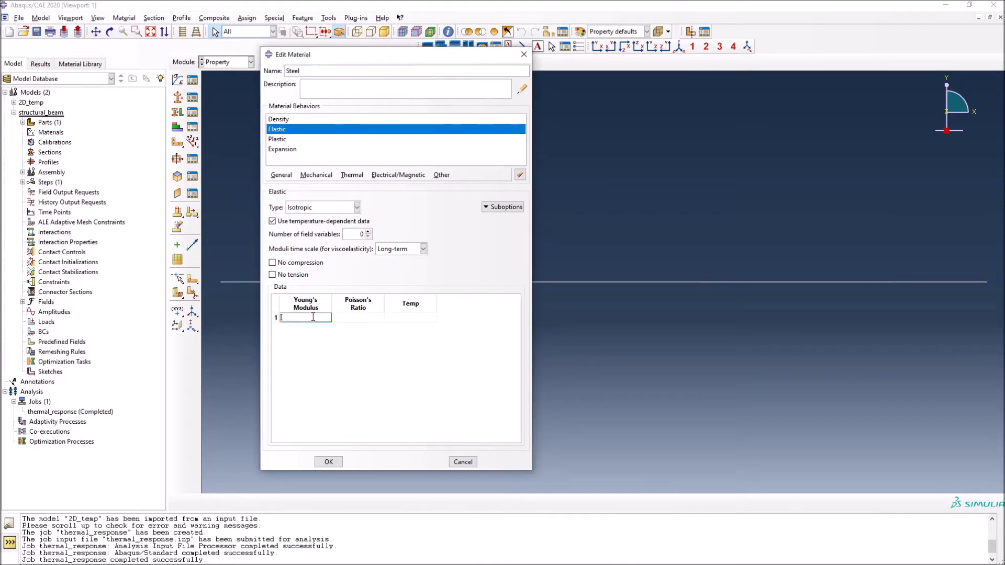
right_click(313, 318)
left_click(330, 348)
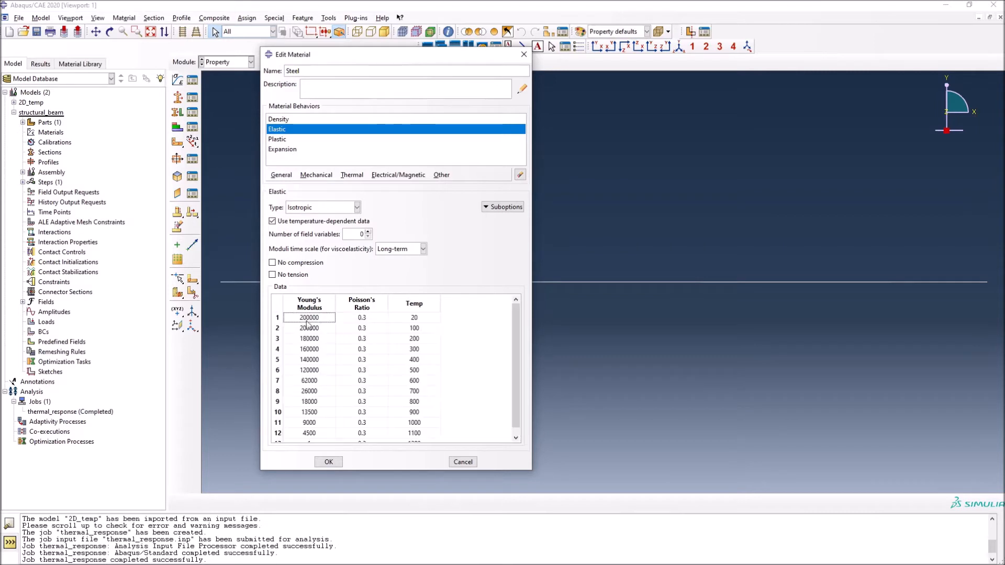
left_click_drag(517, 343, 516, 366)
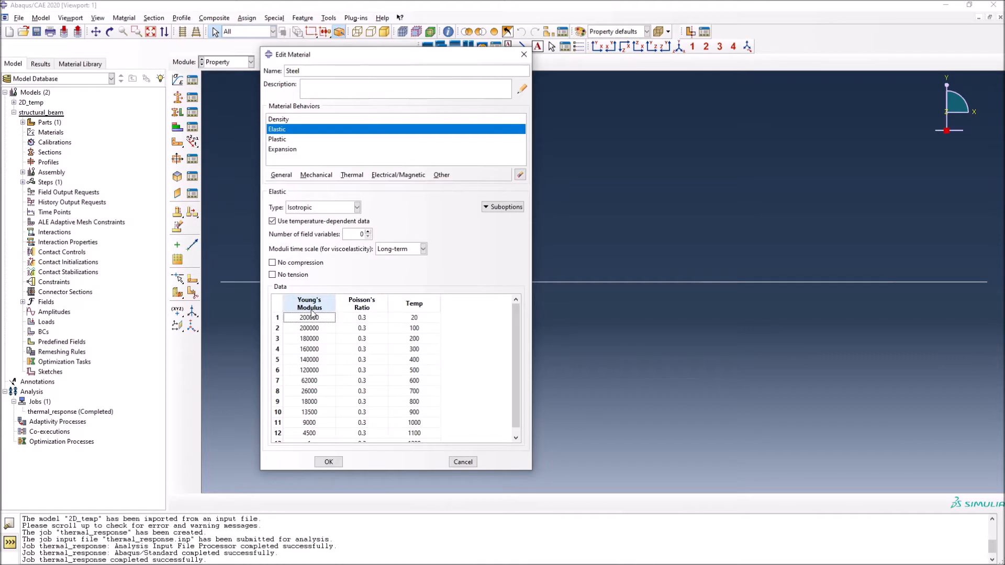
scroll(414, 319, "down", 1)
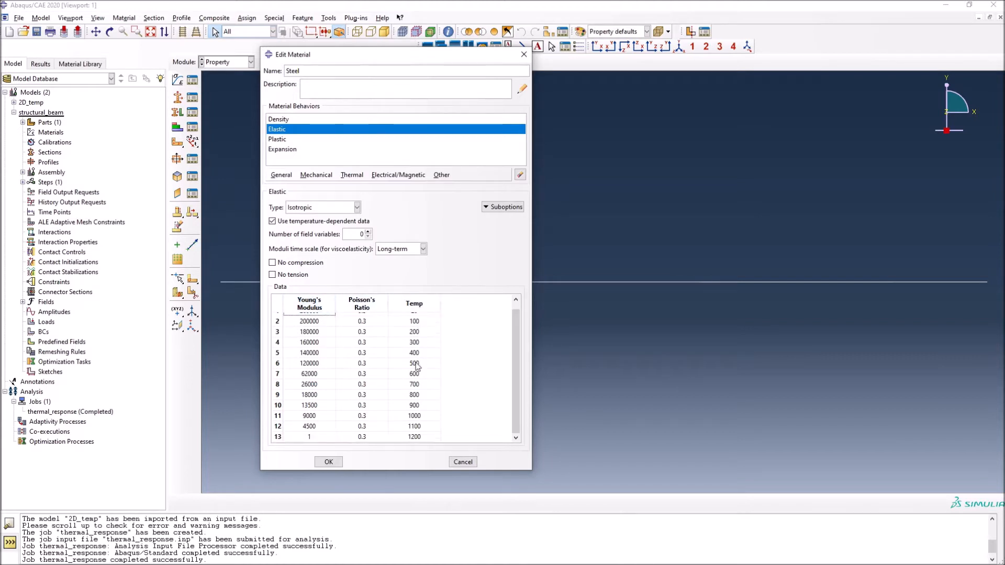
Make the Expansion behavior temperature-dependent and paste its coefficient table, starting with 1.2000000424E-05 at temperature 20.
left_click(282, 150)
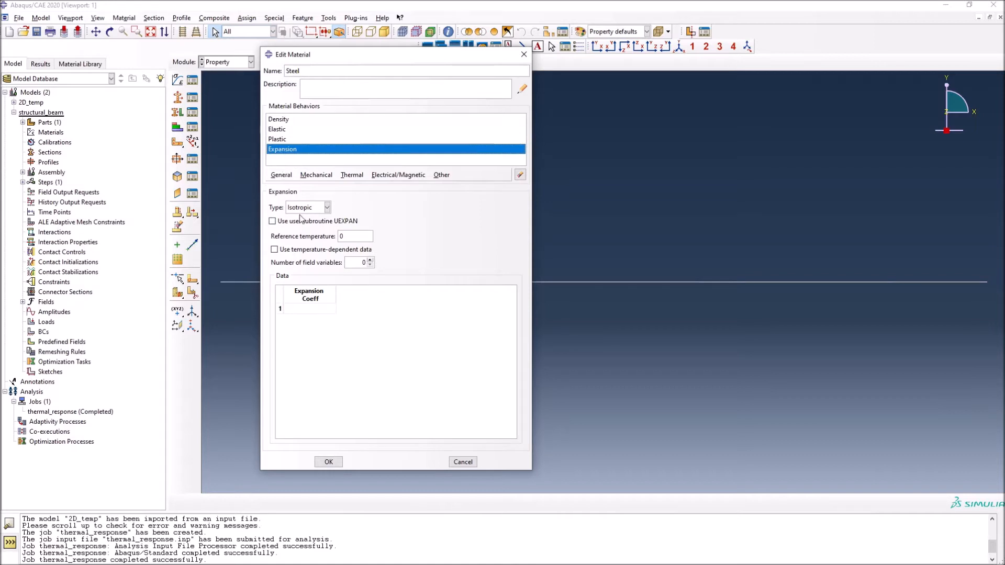
left_click(274, 250)
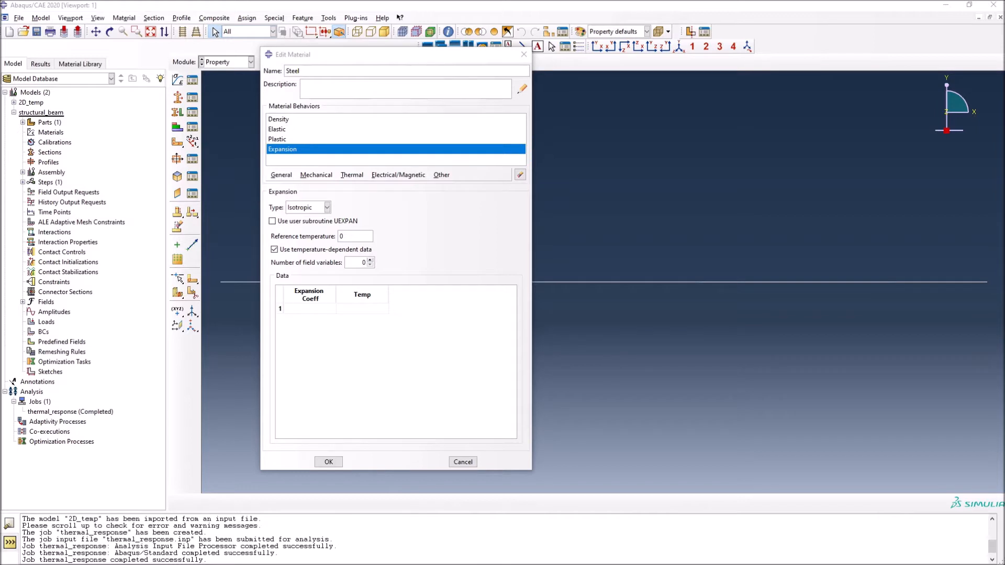
right_click(310, 309)
left_click(332, 339)
left_click_drag(511, 343, 513, 408)
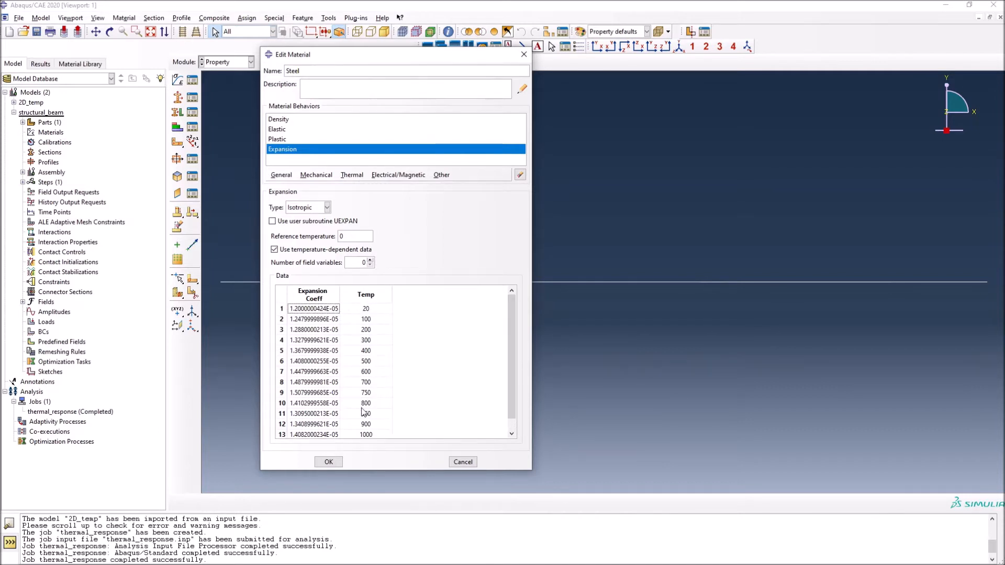
Make the Plastic behavior temperature-dependent and paste its yield stress table, starting with 304.8 at plastic strain 0 and temperature 20.
left_click(285, 140)
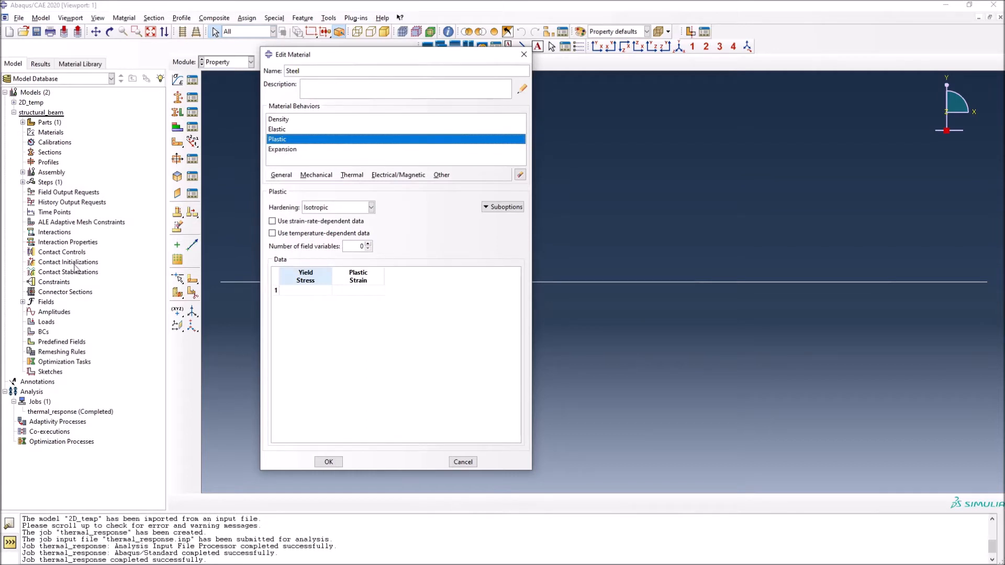
left_click(323, 234)
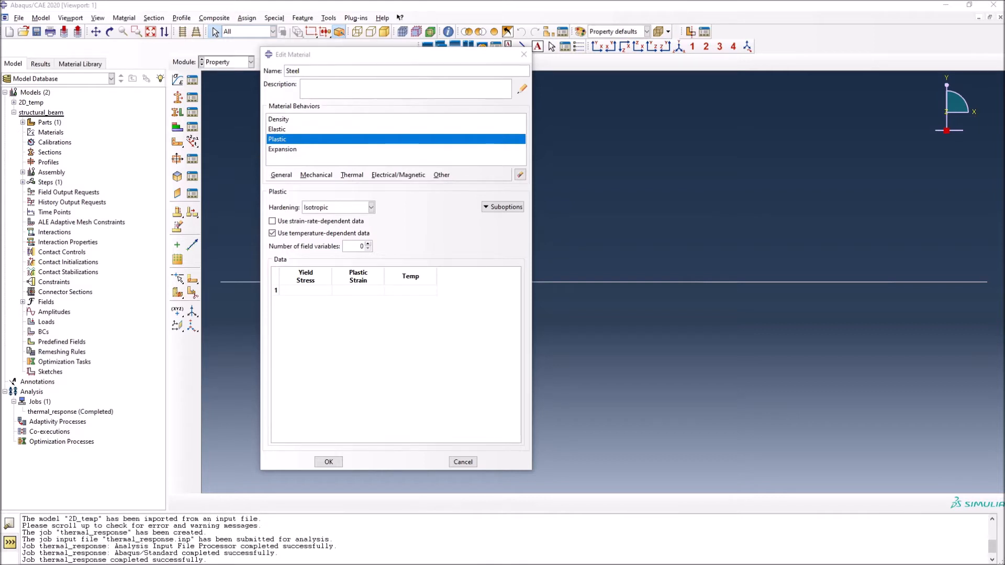
left_click(300, 291)
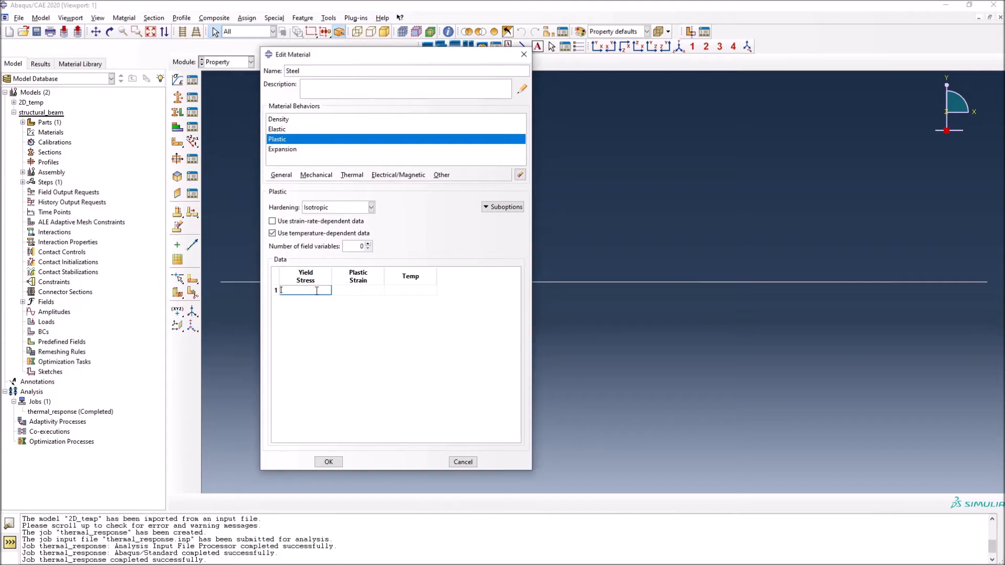
right_click(316, 292)
left_click(336, 320)
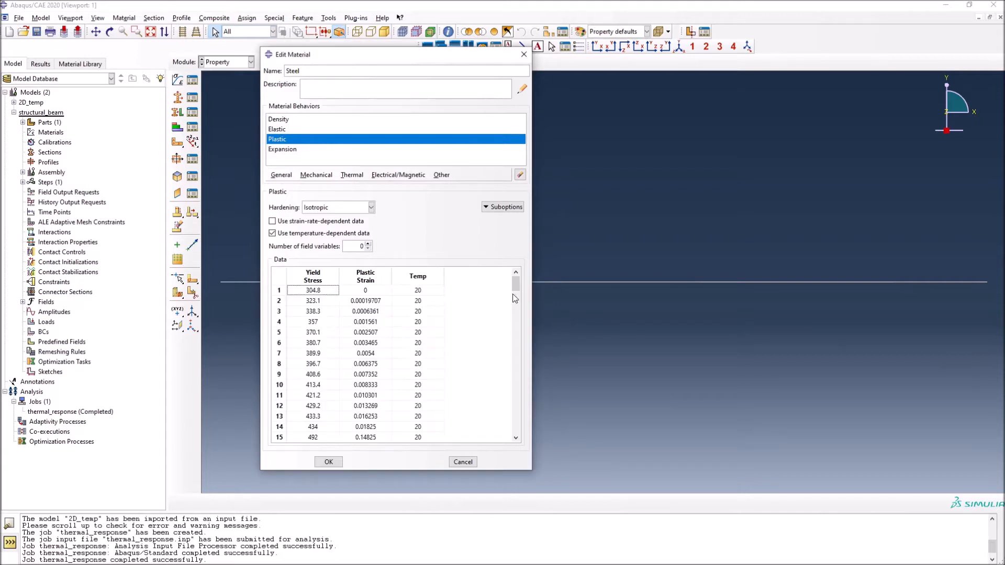
Examine the pasted plastic data, comparing the yield stress and plastic strain rows for the different temperatures.
left_click_drag(313, 291, 412, 406)
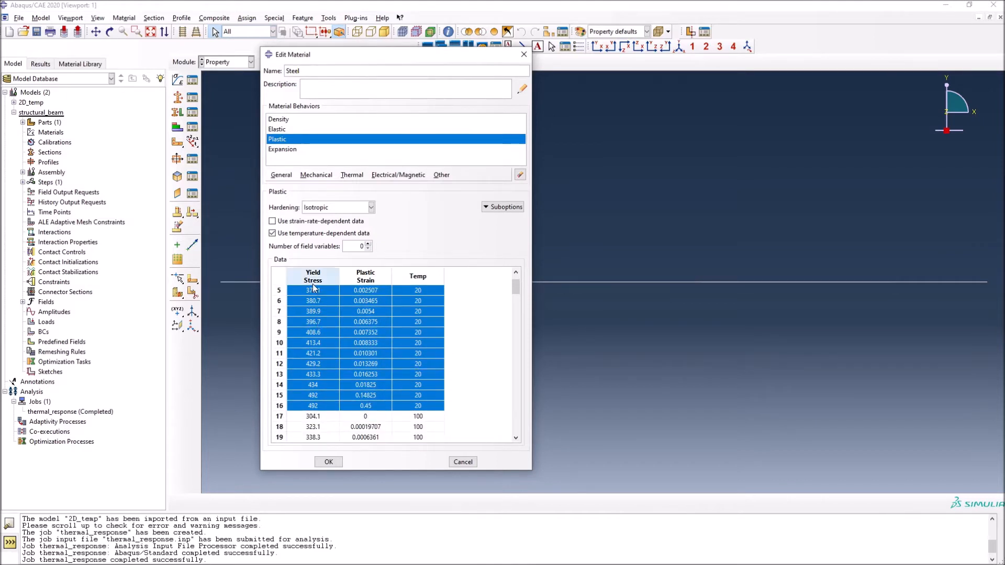
scroll(365, 315, "up", 2)
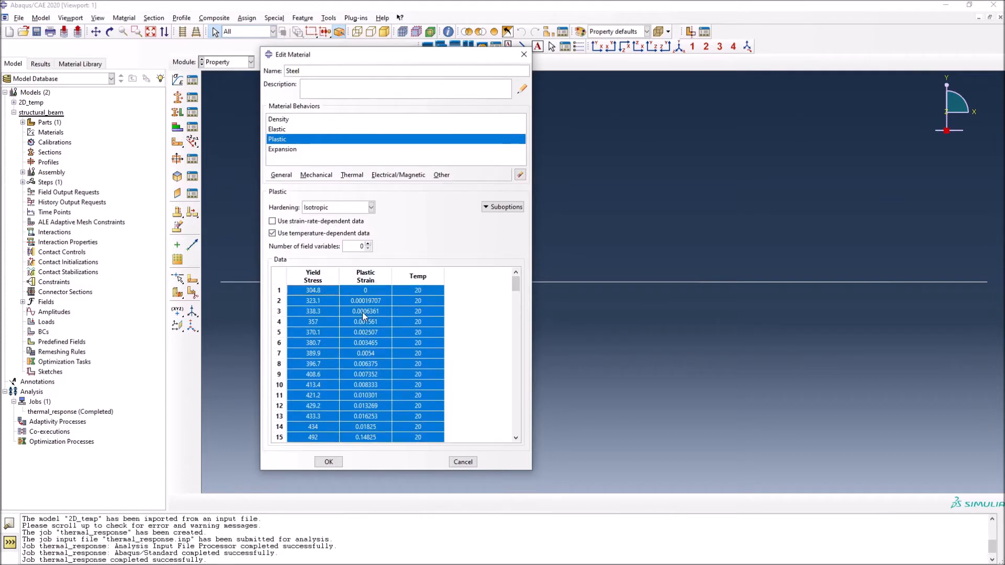
scroll(372, 327, "down", 8)
scroll(371, 327, "up", 1)
scroll(415, 382, "down", 20)
scroll(404, 369, "down", 15)
scroll(438, 403, "up", 20)
scroll(436, 399, "up", 4)
Check the Density, Elastic, Plastic and Expansion data of the Steel material and save the material.
left_click(323, 151)
left_click(307, 120)
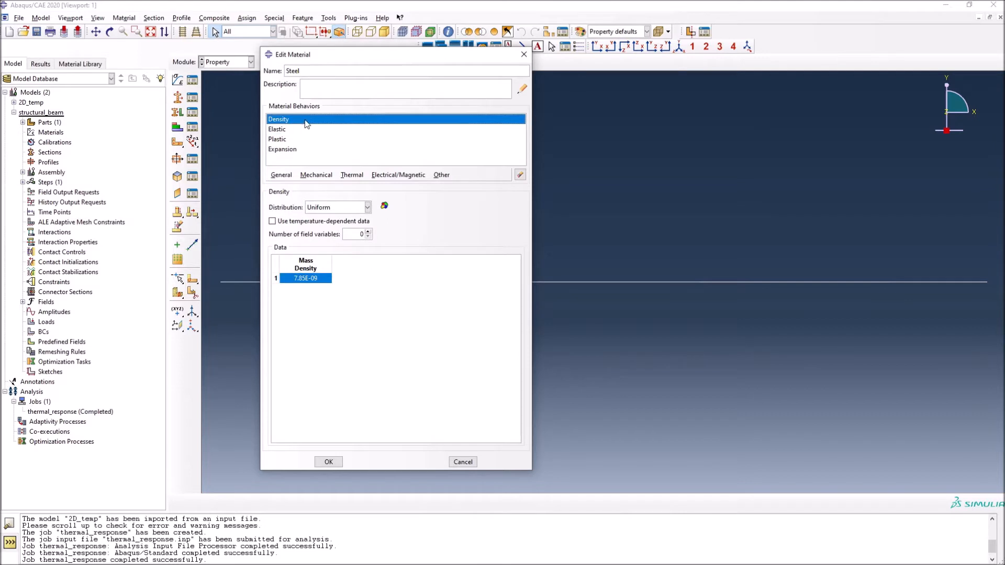
left_click(290, 130)
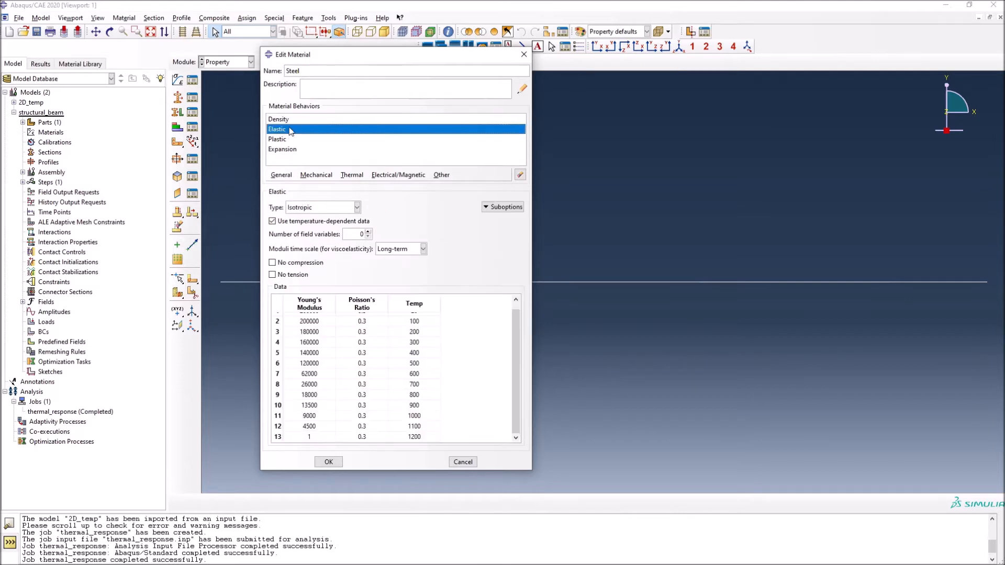
left_click(290, 140)
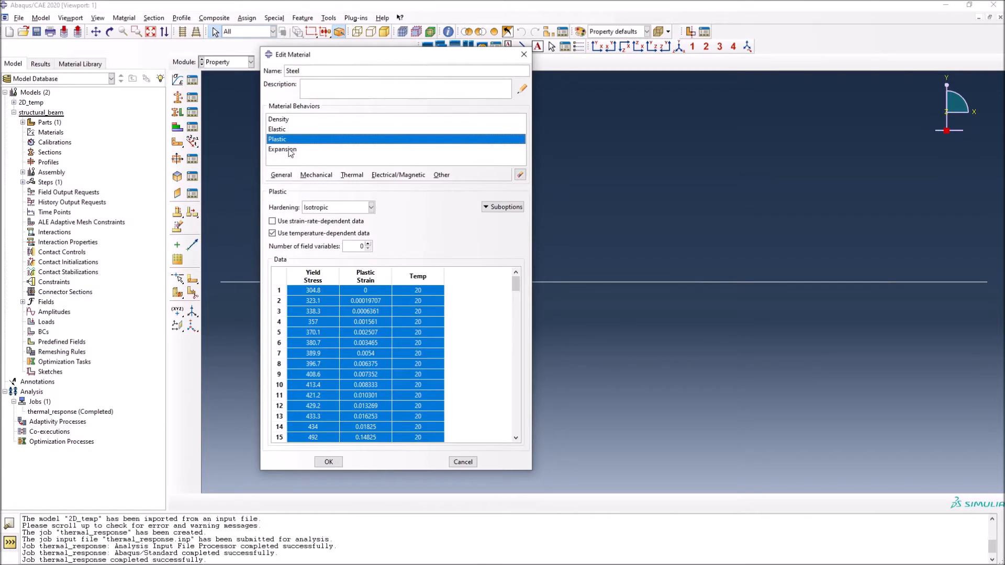
left_click(289, 151)
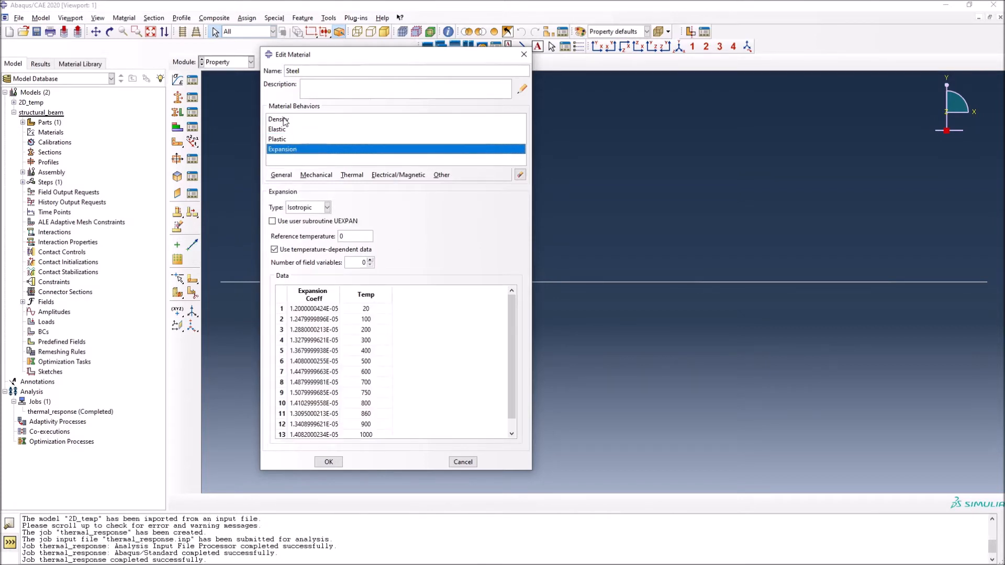
left_click(284, 120)
left_click(282, 140)
left_click(282, 149)
left_click(328, 462)
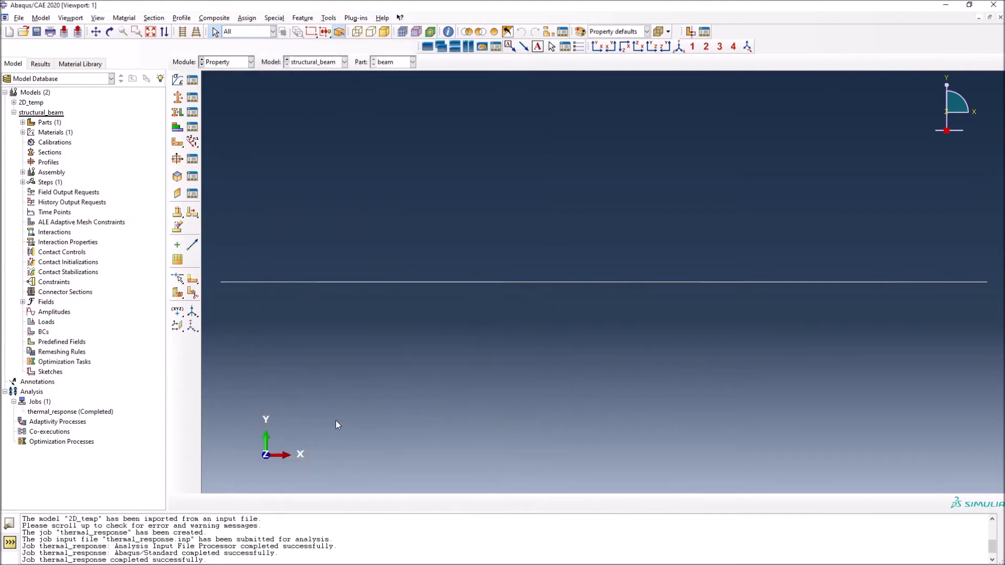
Reopen the Steel material and review the stored data of each of its four behaviors.
left_click(22, 133)
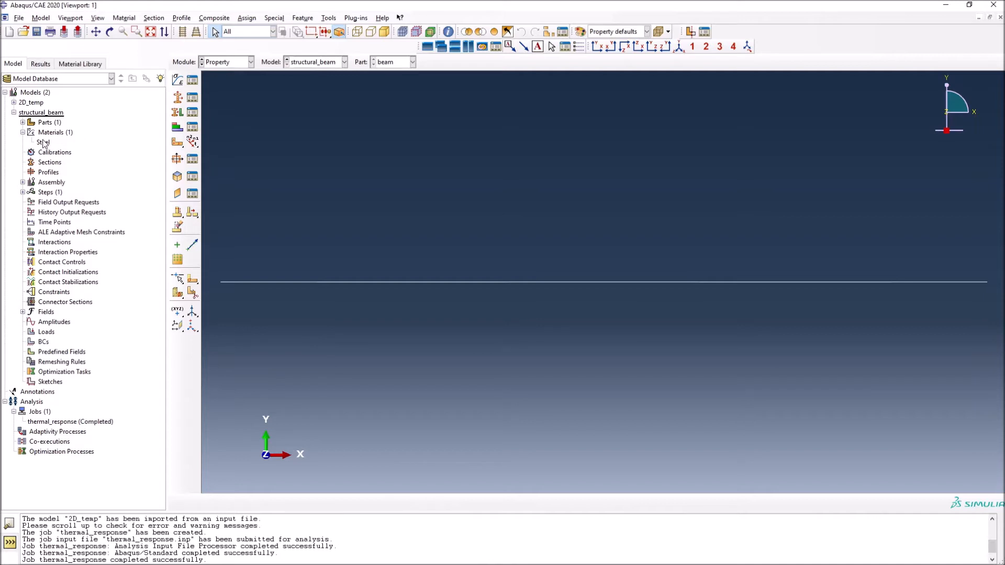
double_click(44, 143)
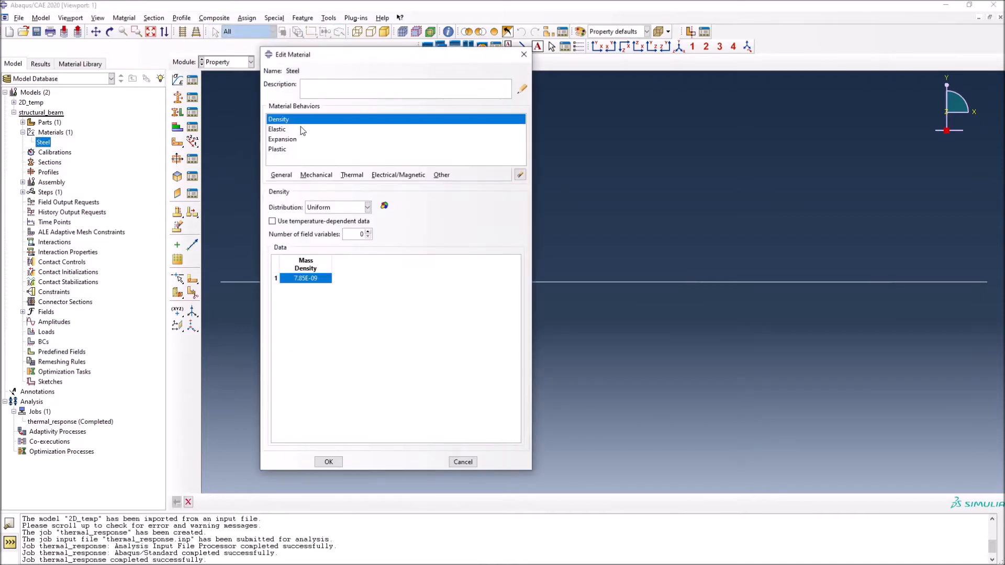
left_click(285, 130)
left_click(286, 120)
left_click(286, 131)
left_click(287, 140)
left_click(281, 150)
left_click(282, 120)
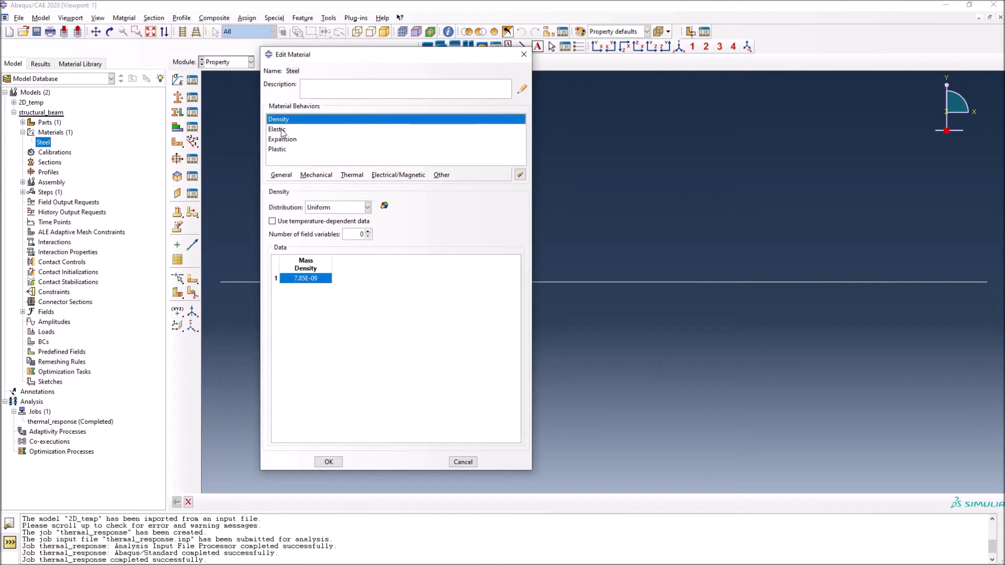
left_click(282, 130)
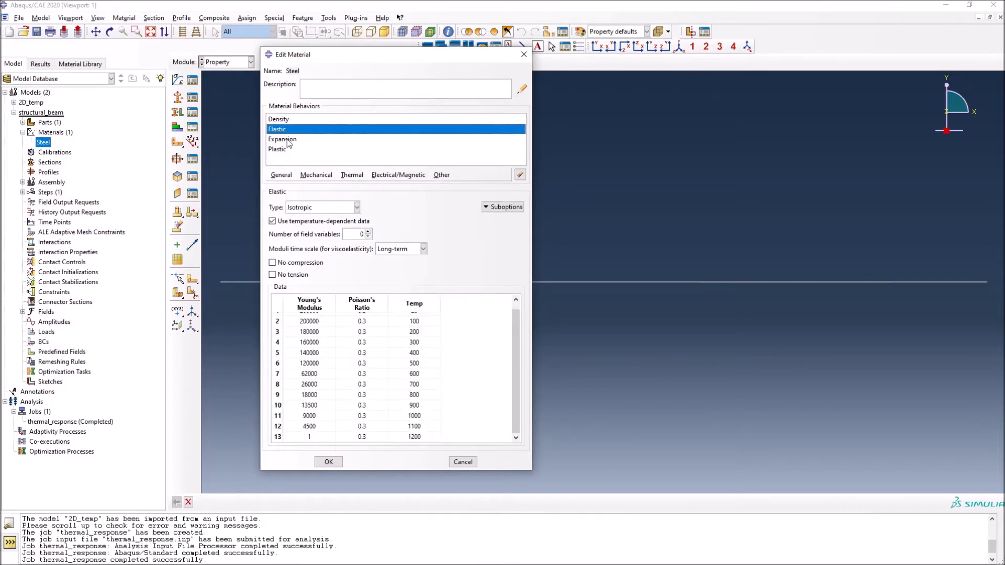
left_click(288, 140)
left_click(286, 149)
left_click(288, 140)
left_click(329, 461)
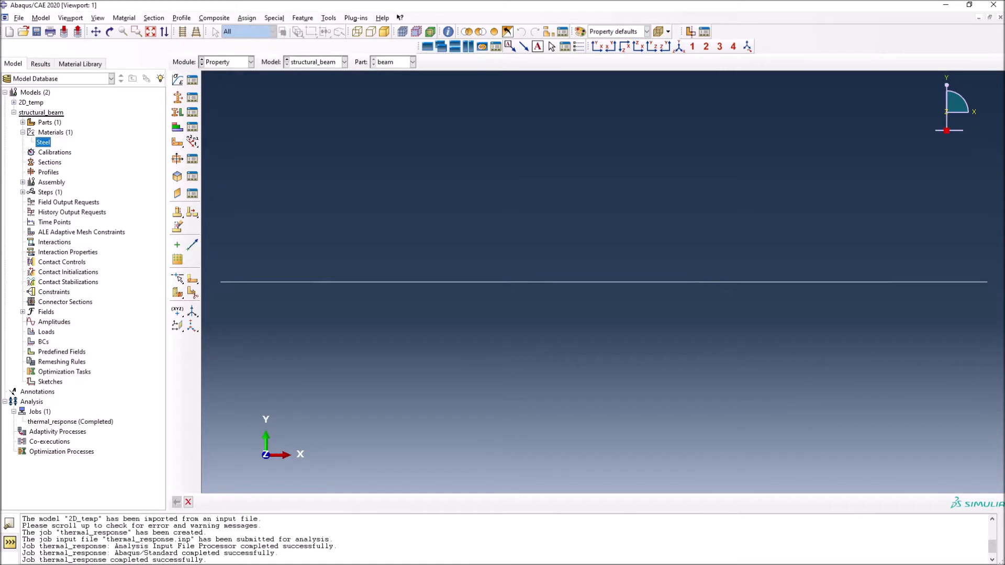
Start a new section named beam_section with category Beam and type Beam.
left_click(178, 97)
left_click_drag(260, 173, 332, 125)
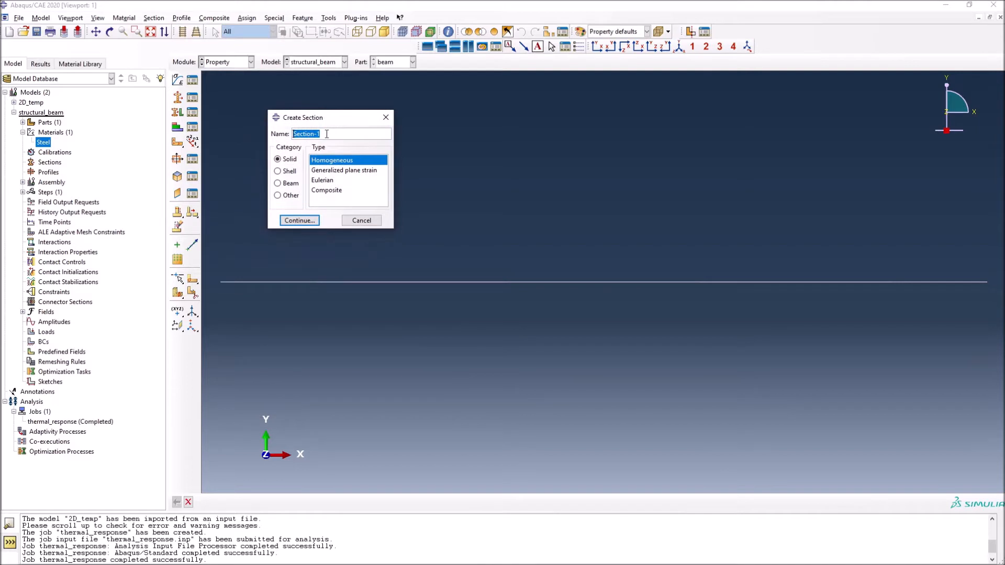
left_click_drag(325, 134, 286, 135)
type("beam_section")
left_click(292, 183)
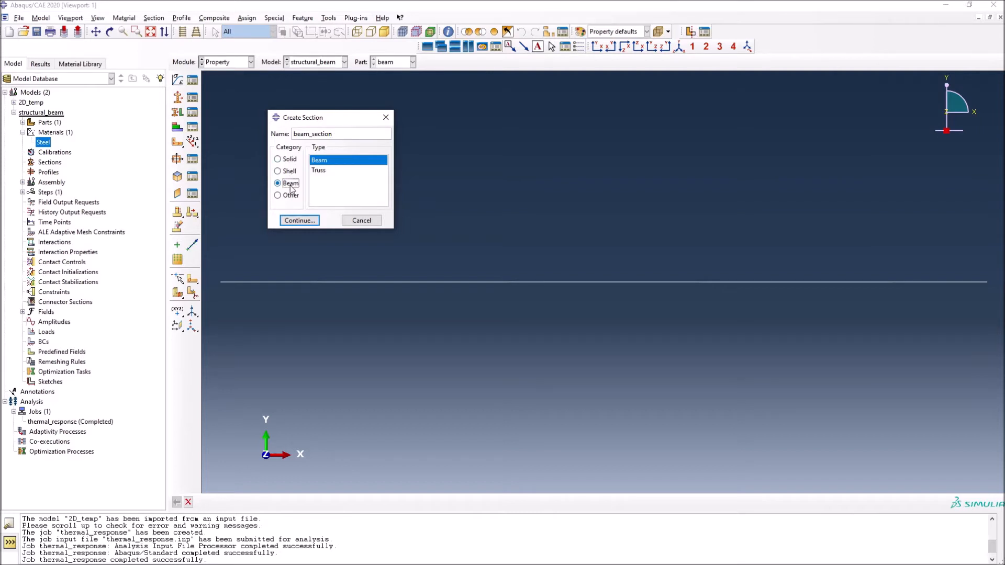
left_click(324, 164)
left_click(310, 222)
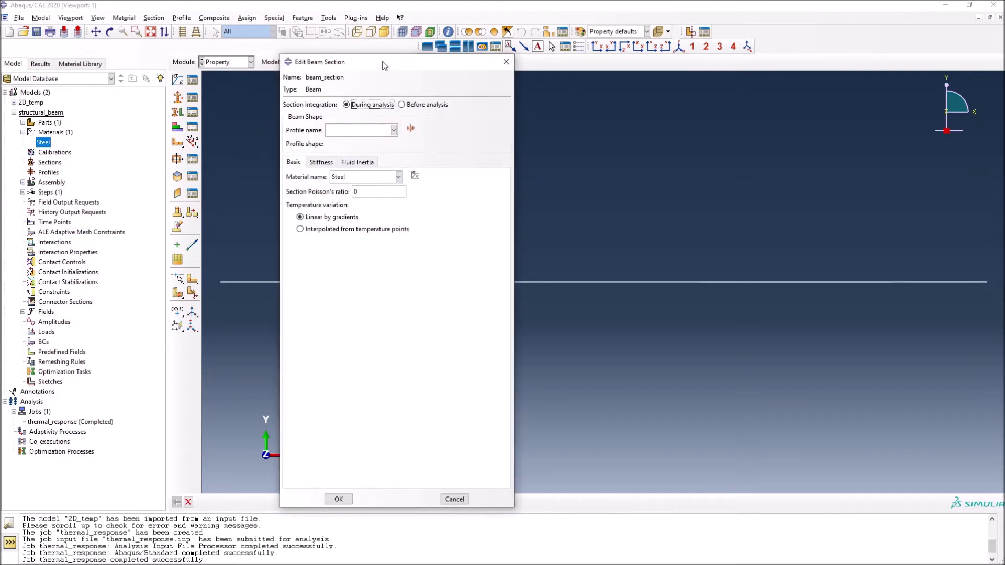
Start a new beam profile for beam_section, named I-beam-profile, with the I shape.
mouse_move(382, 62)
left_mouse_down()
mouse_move(386, 87)
mouse_move(379, 67)
left_mouse_up()
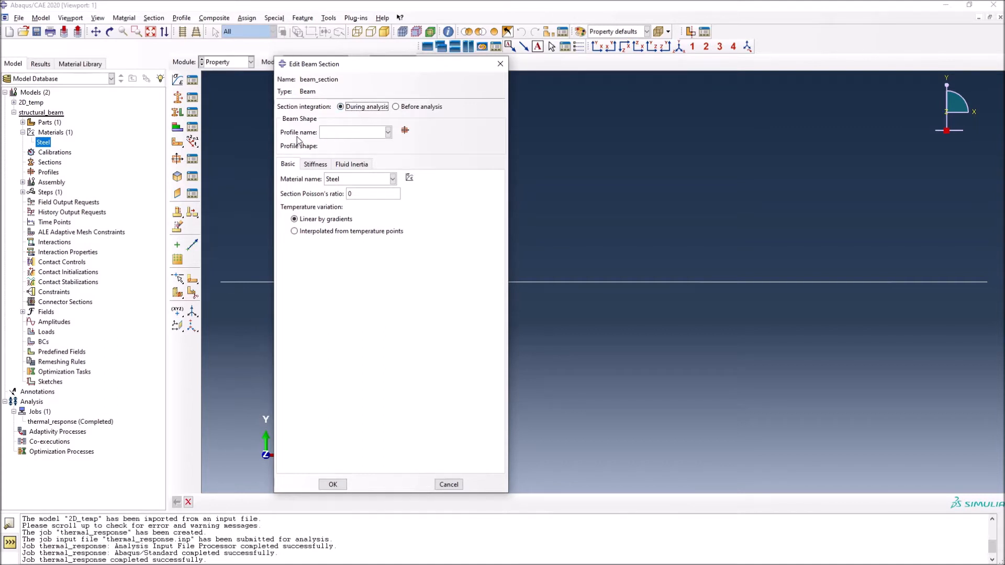
left_click(388, 134)
left_click(388, 134)
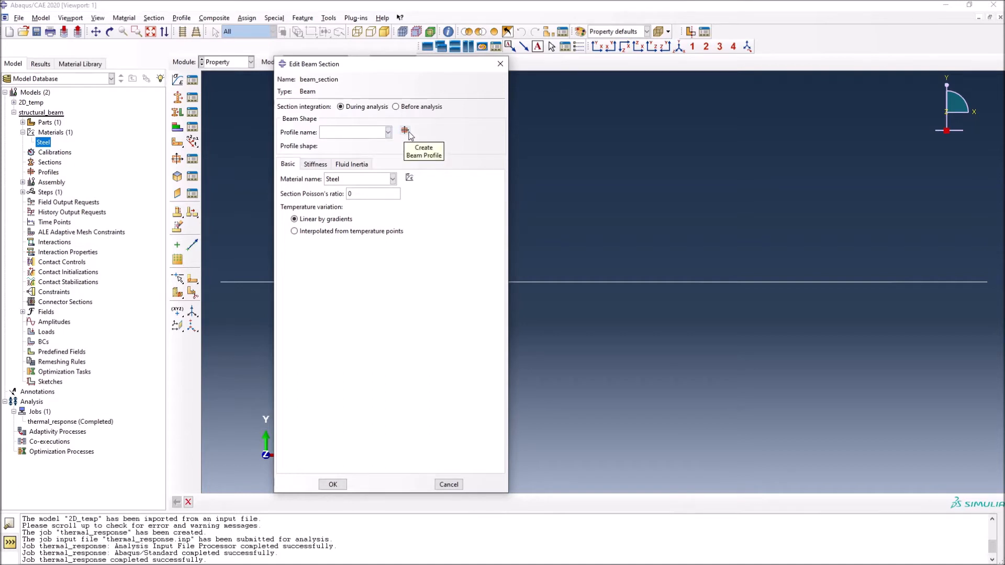
left_click(405, 131)
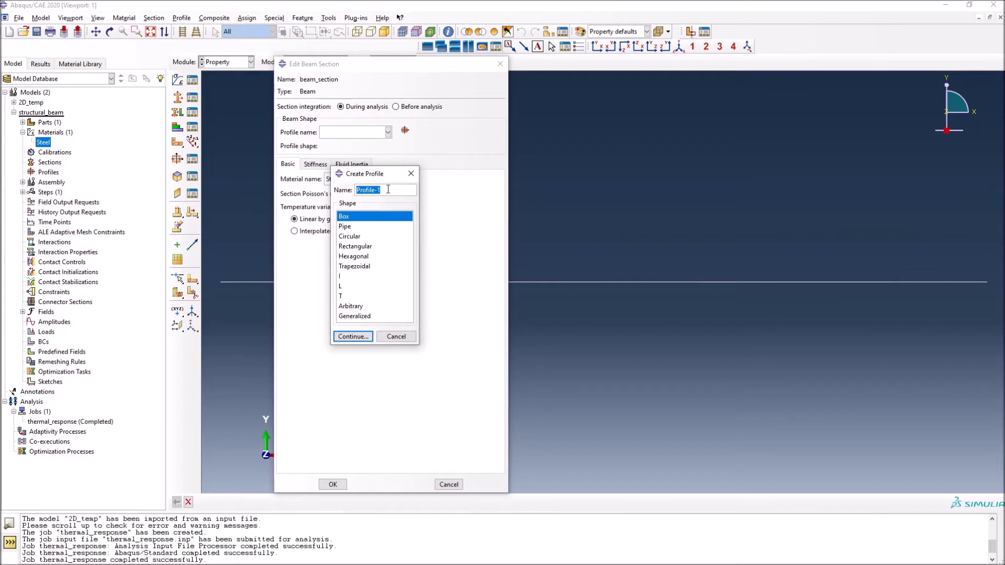
type("I-beam-profile")
left_click(343, 276)
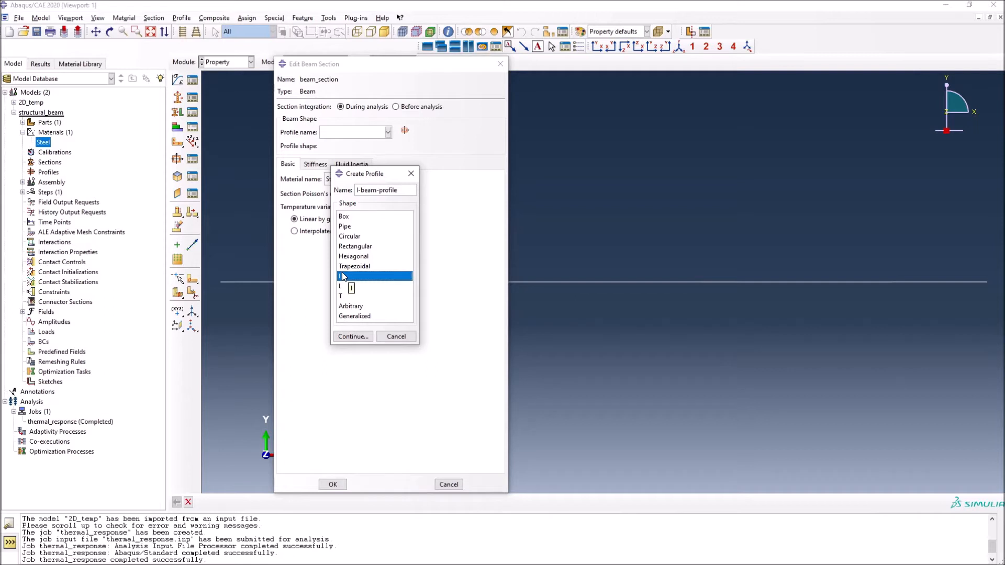
left_click(355, 338)
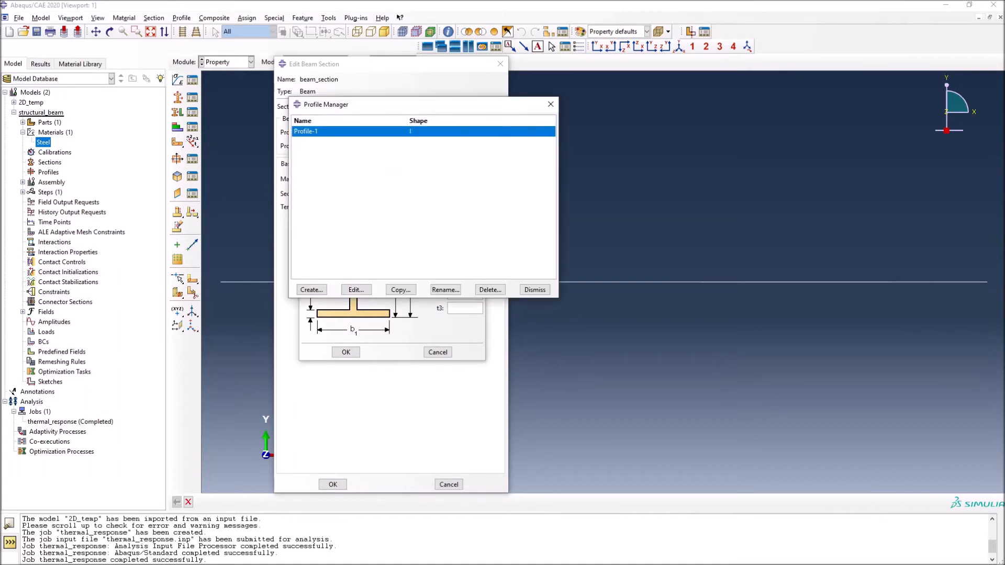
Check the dimensions stored in the existing I-shaped profile Profile-1 and close it without changes.
left_click(356, 289)
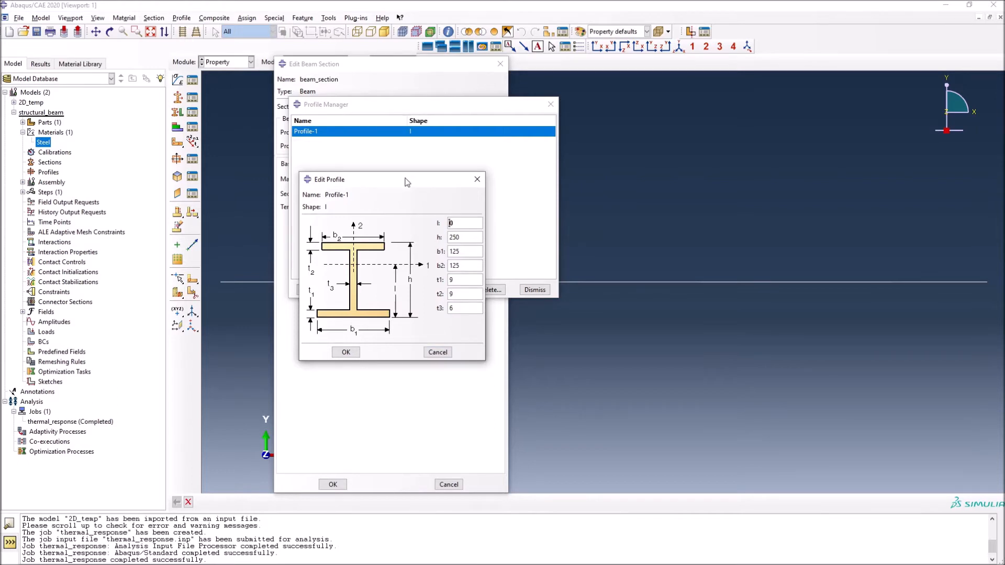
left_click(437, 351)
left_click(534, 289)
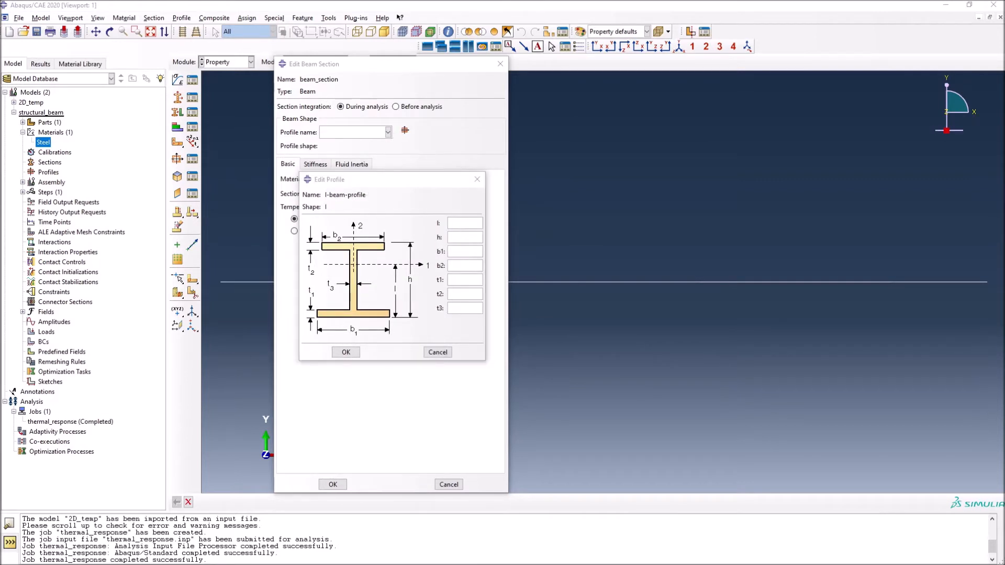
Define I-beam-profile with l 0, h 250, b1 and b2 125, t1 and t2 9, and t3 6.
left_click(467, 223)
type("0")
left_click(462, 239)
type("250")
type("125")
left_click(460, 266)
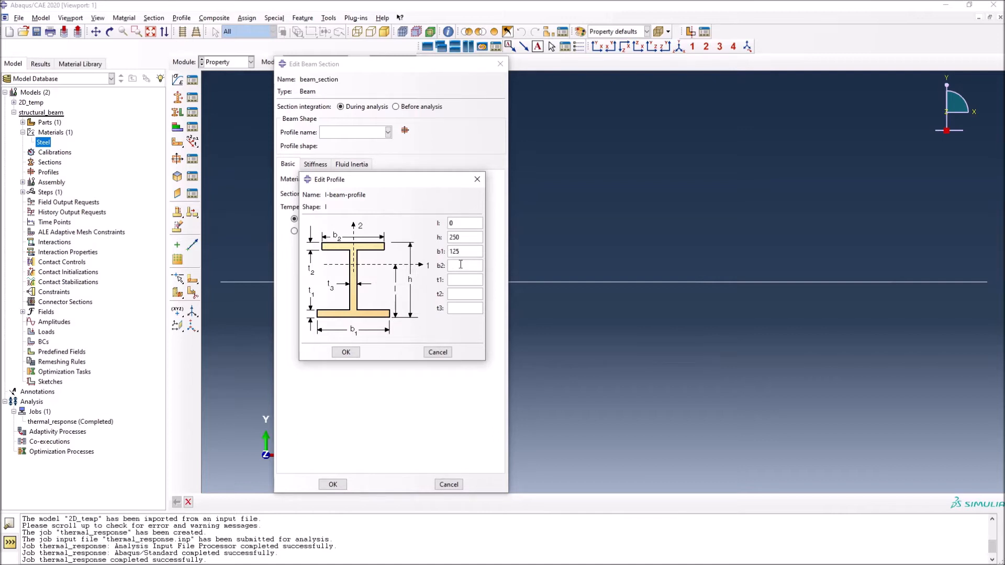
type("125")
left_click(463, 282)
type("9")
left_click(462, 294)
type("9")
left_click(462, 308)
left_click(346, 352)
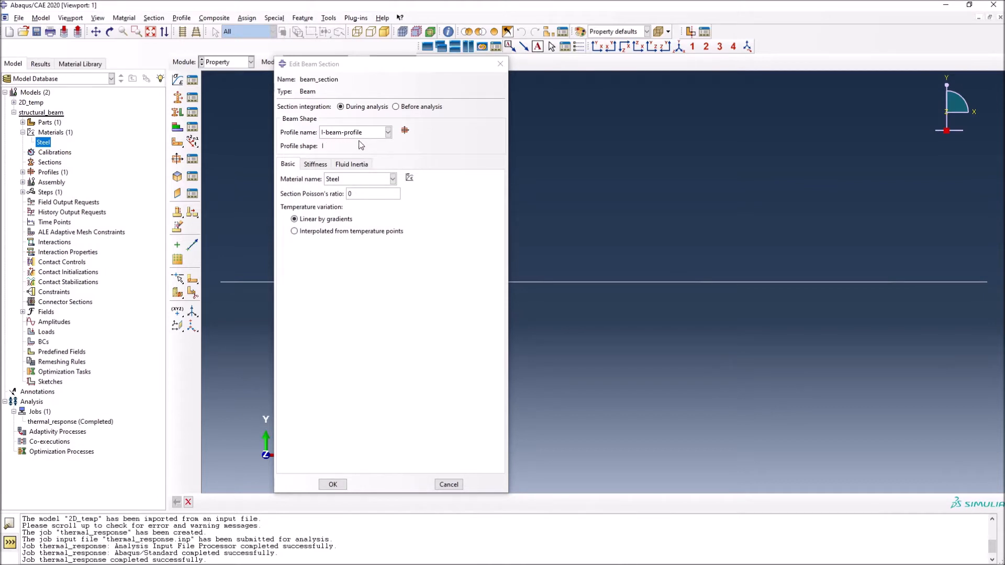
Complete beam_section with the Steel material and temperature variation interpolated from temperature points.
left_click(315, 165)
left_click(289, 165)
left_click(315, 165)
left_click(285, 166)
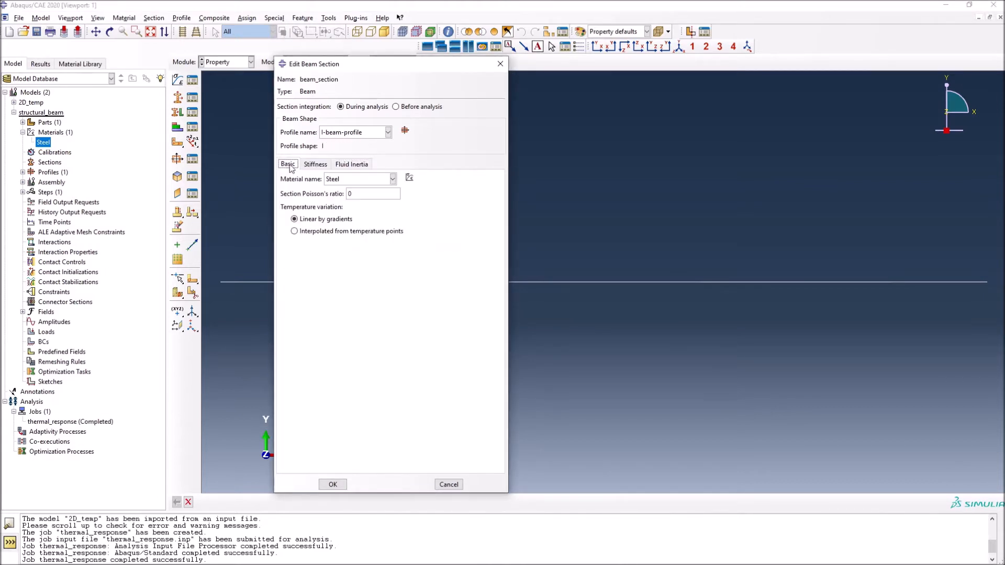
left_click(392, 179)
left_click(375, 182)
left_click(393, 179)
left_click(394, 180)
left_click(358, 195)
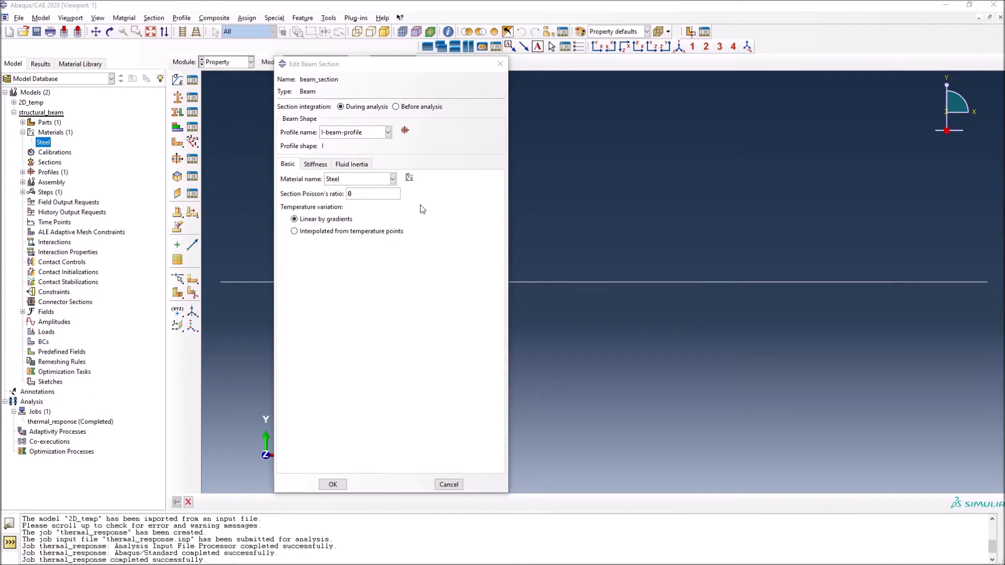
left_click(369, 195)
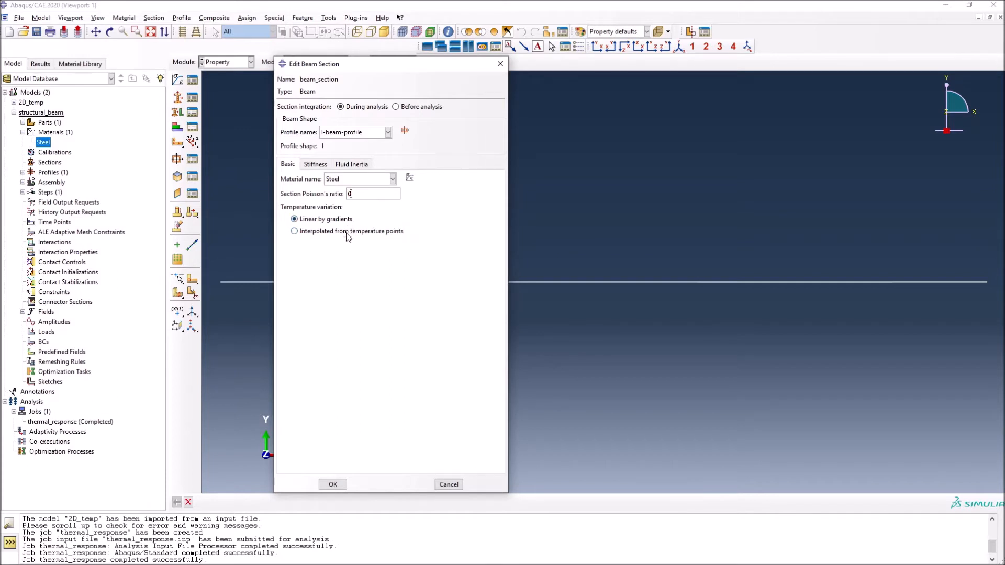
left_click(306, 233)
left_click(333, 484)
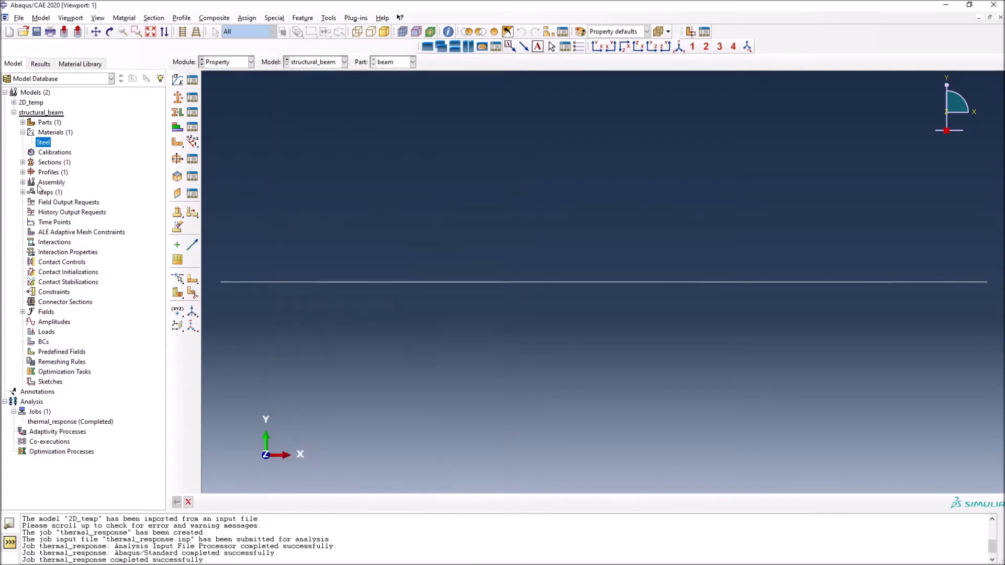
Check the section and profile entries of structural_beam in the model tree.
left_click(22, 162)
left_click(47, 174)
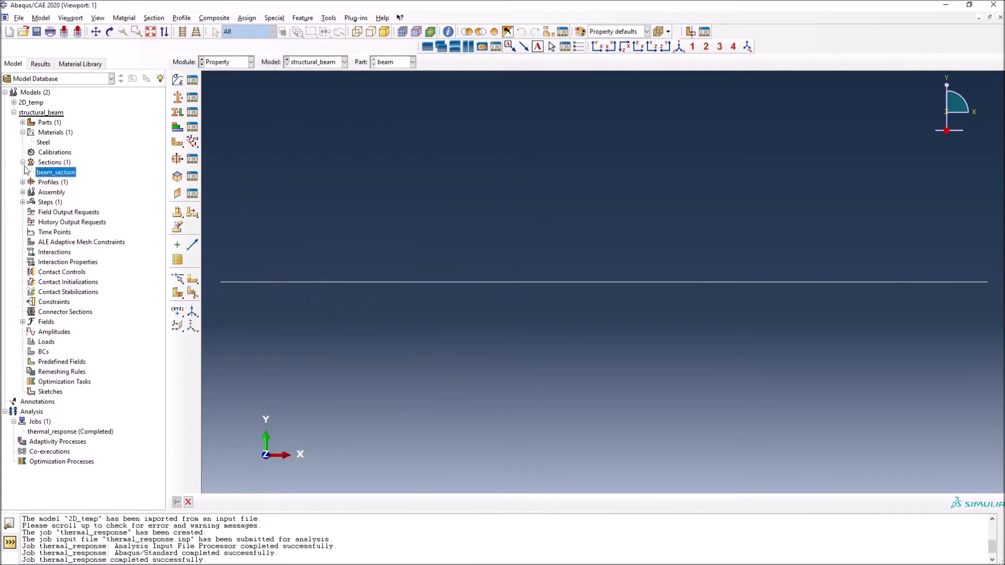
left_click(22, 162)
left_click(23, 172)
left_click(52, 182)
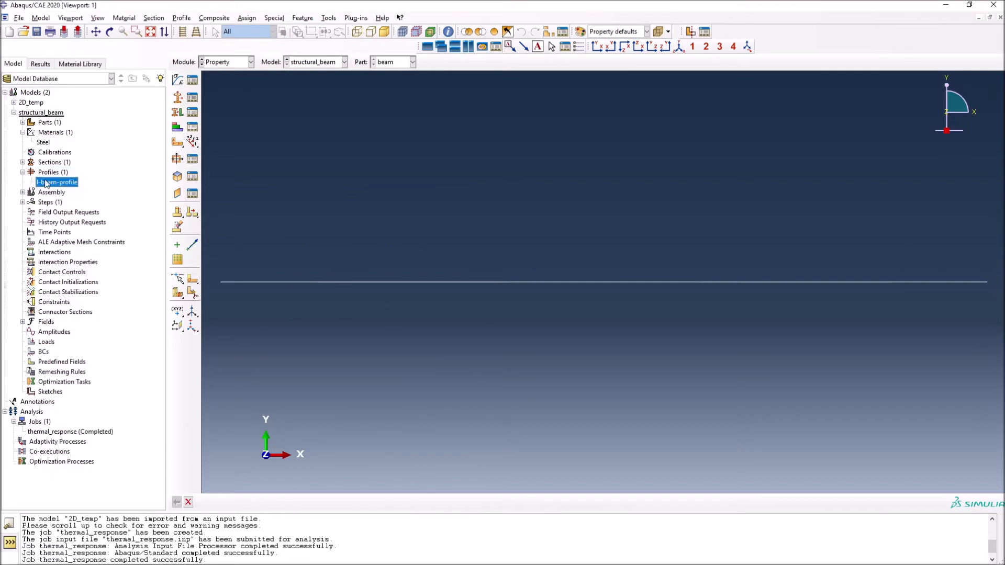
left_click(23, 172)
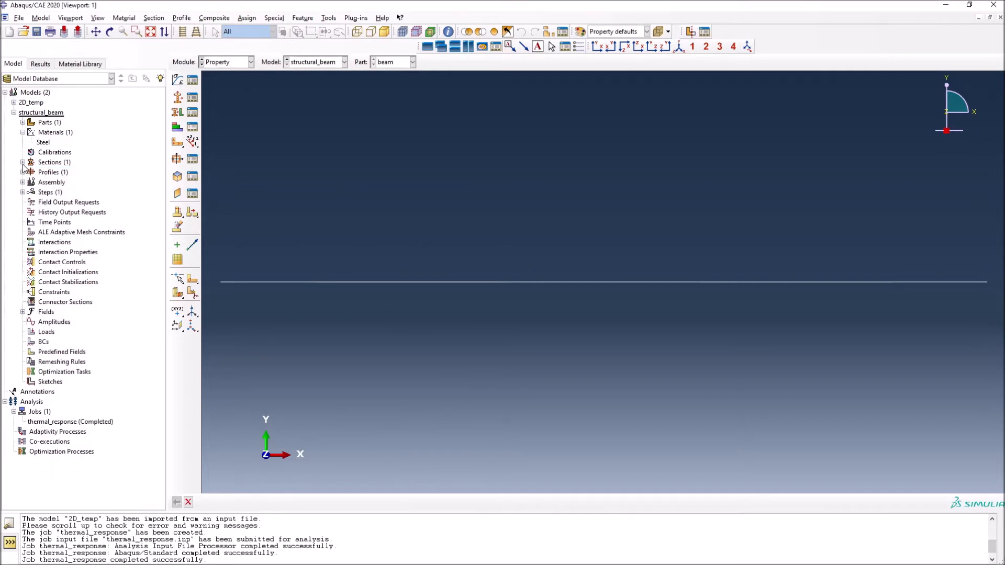
left_click(22, 132)
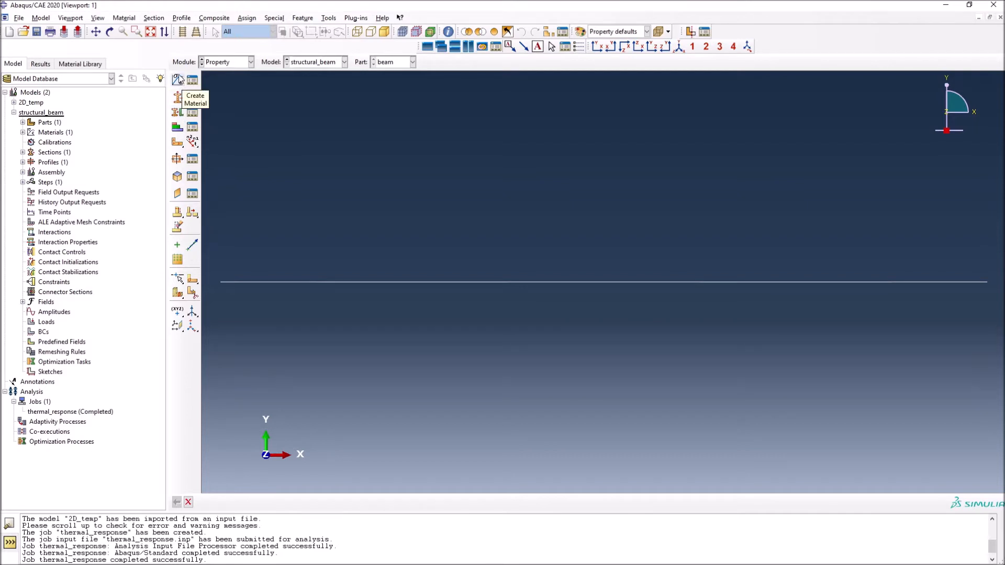
Review the material list and the stored settings of beam_section.
left_click(192, 79)
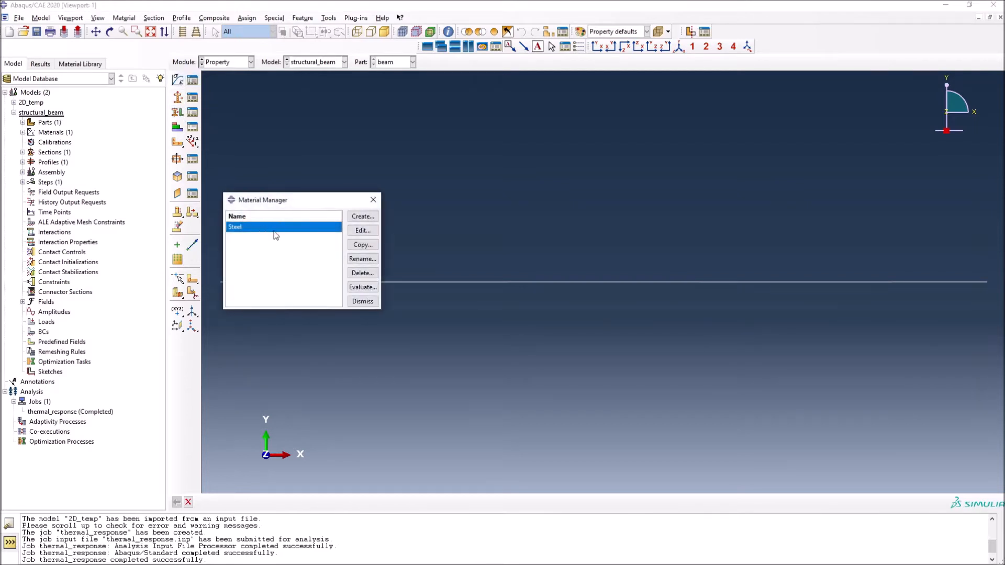
left_click(374, 199)
left_click(198, 99)
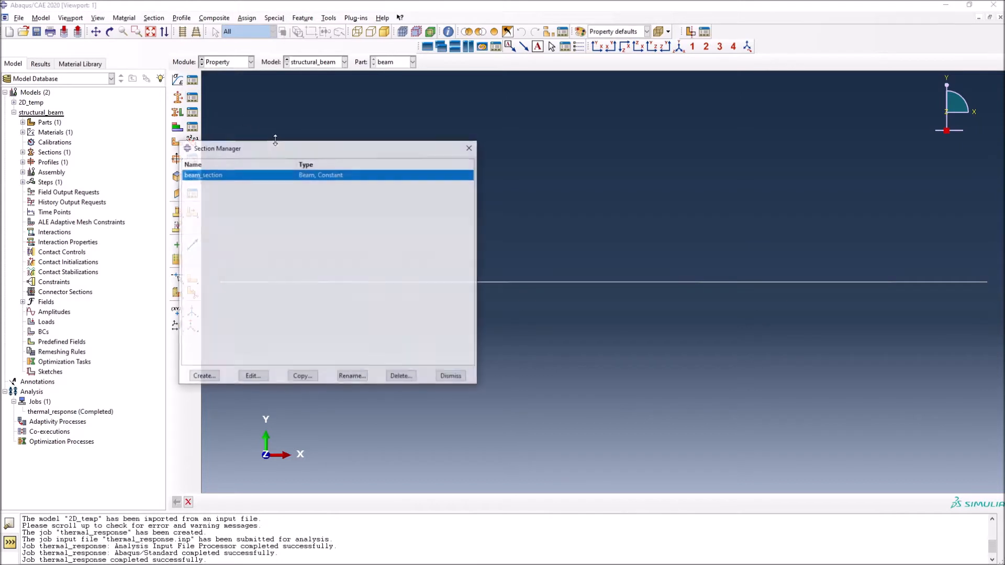
left_click(253, 377)
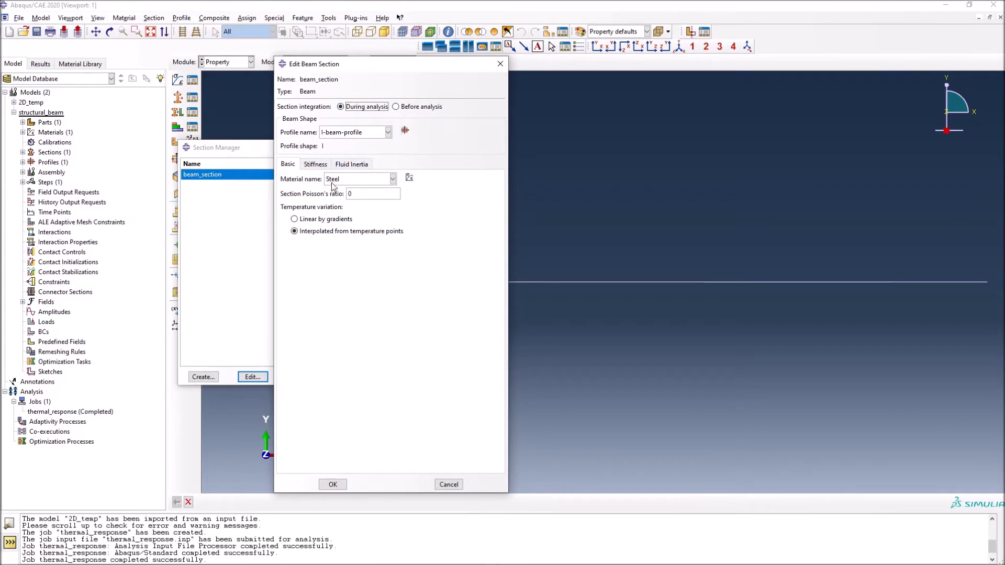
left_click(332, 484)
left_click(450, 377)
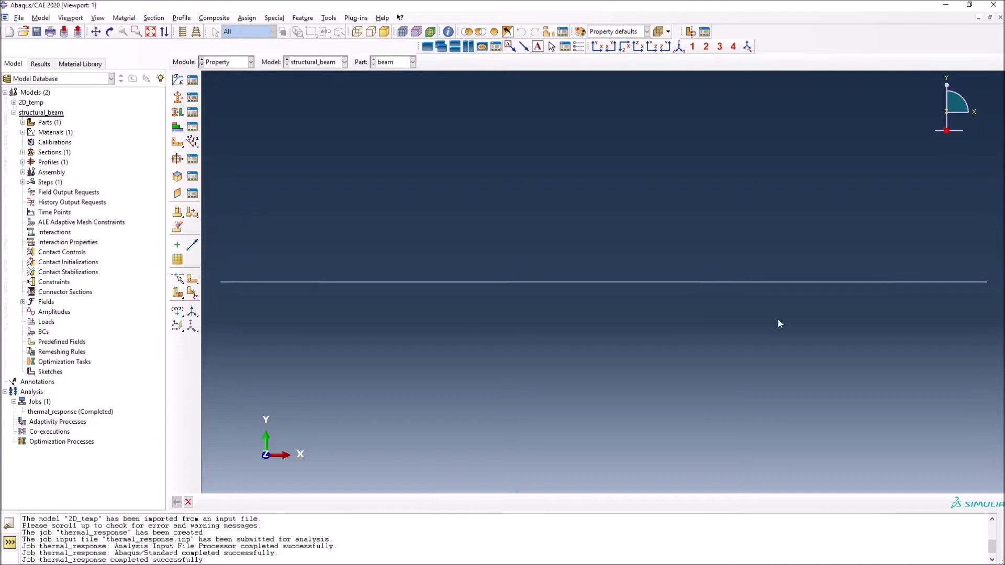
Start a section assignment on the beam part with a new region set named beam.
left_click(178, 114)
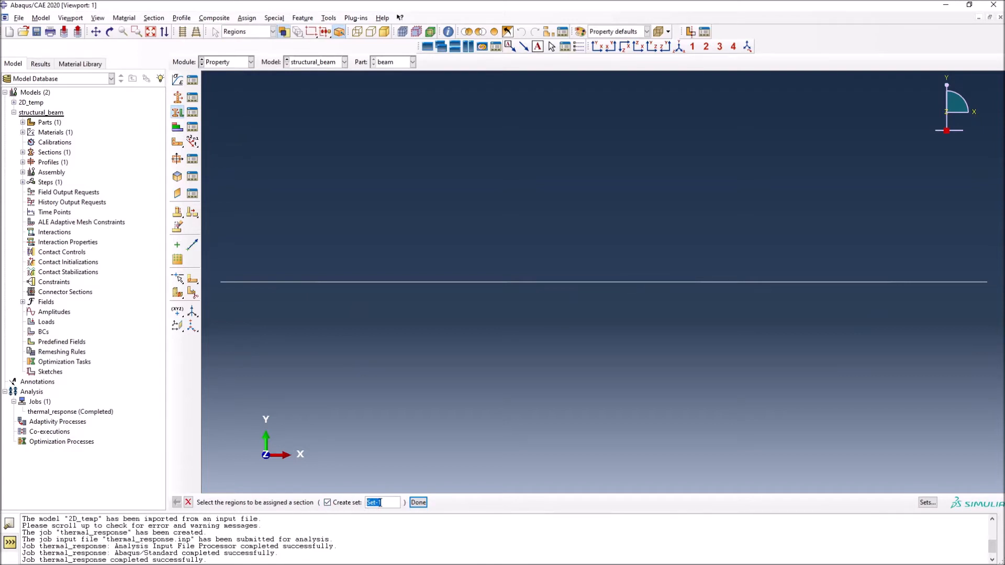
left_click(327, 503)
left_click(927, 502)
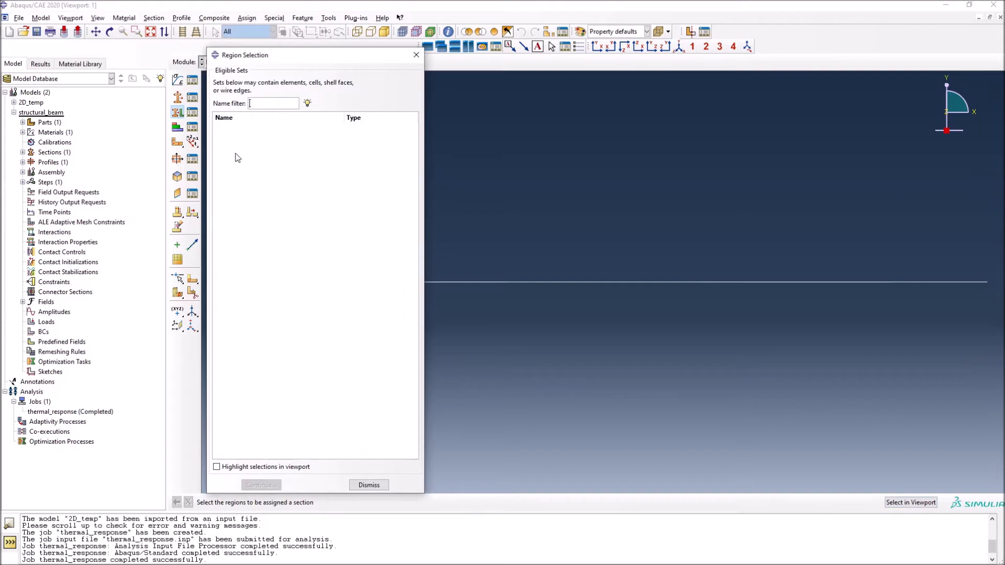
left_click(369, 485)
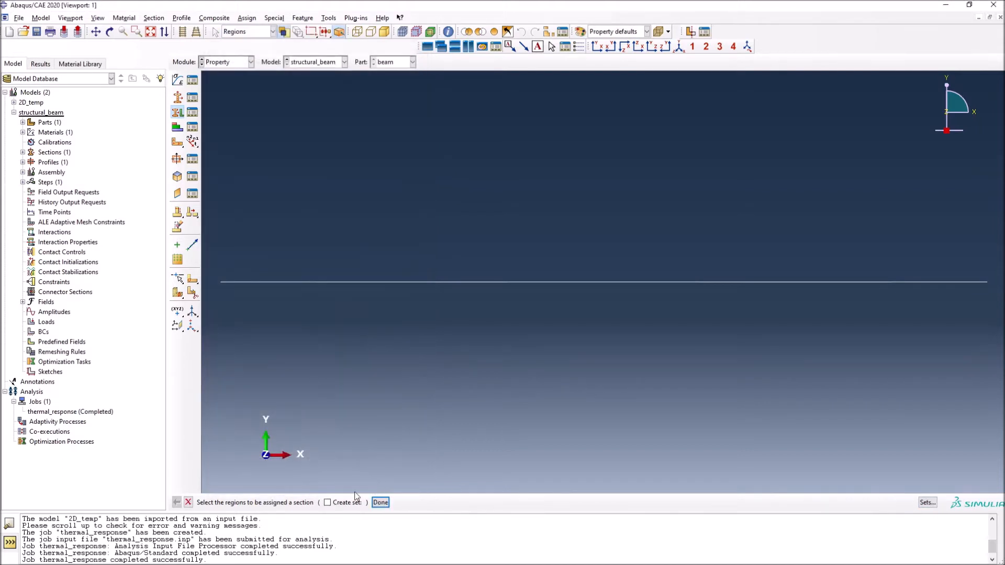
left_click(327, 502)
left_click_drag(388, 503, 369, 503)
key("BackSpace")
type("Beam")
Try selecting the beam's wire segments with a selection box and one by one, clearing each selection.
left_click_drag(215, 261, 995, 315)
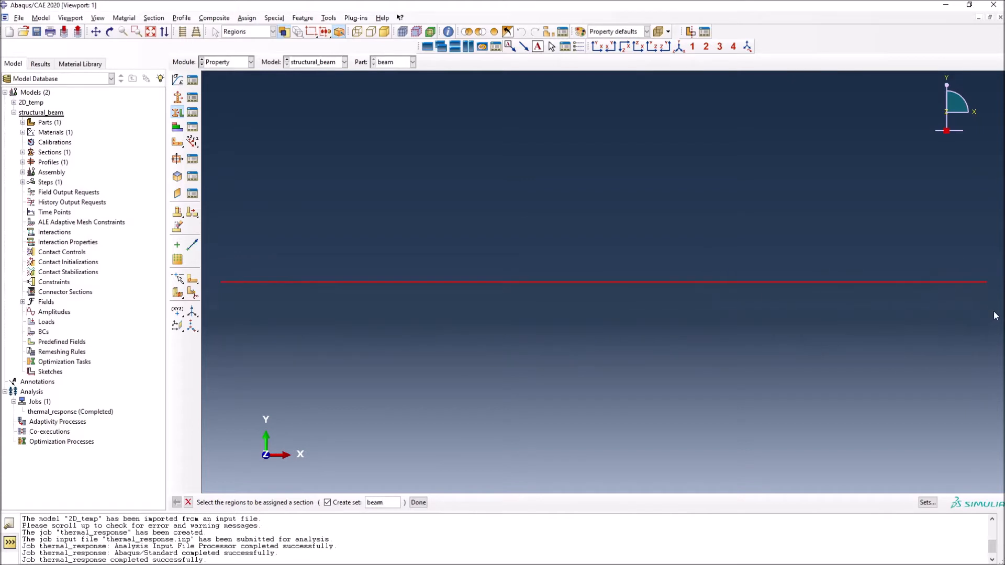
left_click(348, 308)
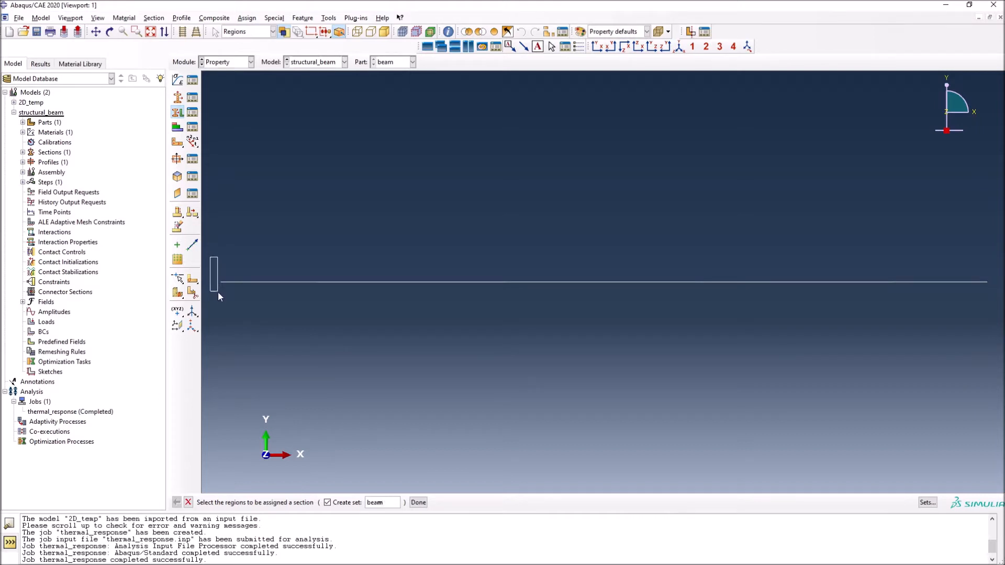
left_click_drag(218, 294, 994, 314)
left_click(352, 283)
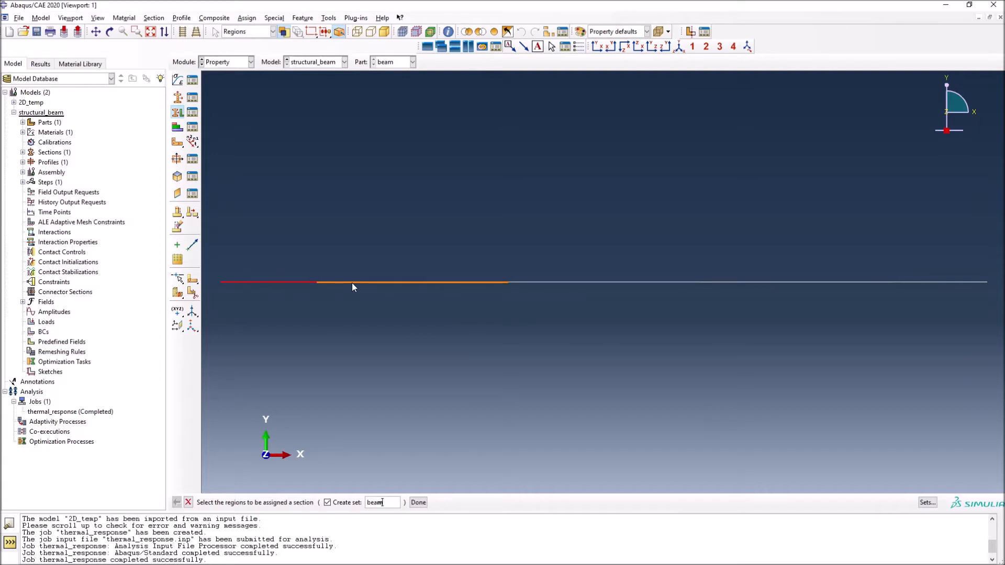
left_click(380, 282, "shift")
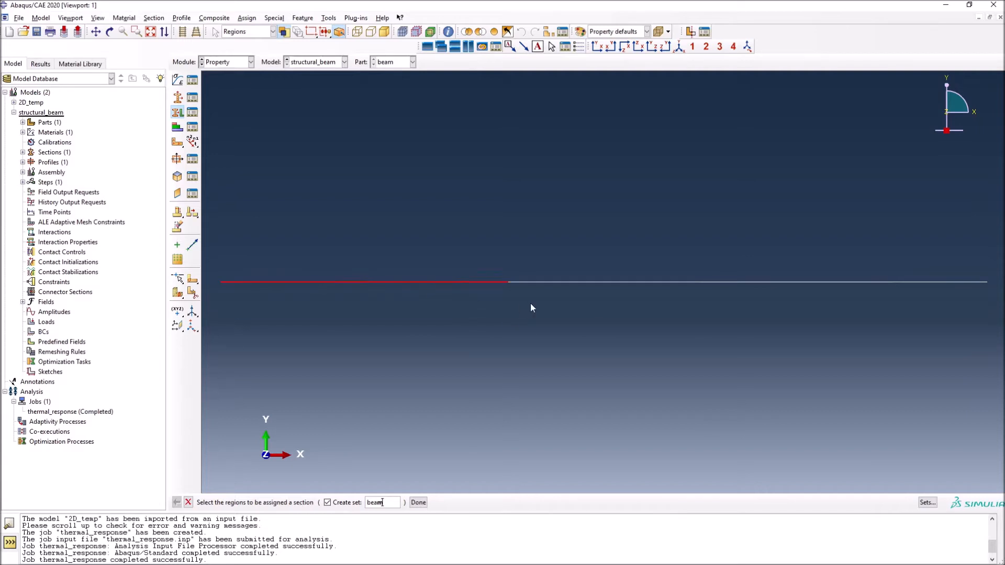
left_click(550, 281, "shift")
left_click(731, 281, "shift")
left_click(909, 282, "shift")
left_click(740, 332)
left_click(295, 283)
left_click(361, 283, "shift")
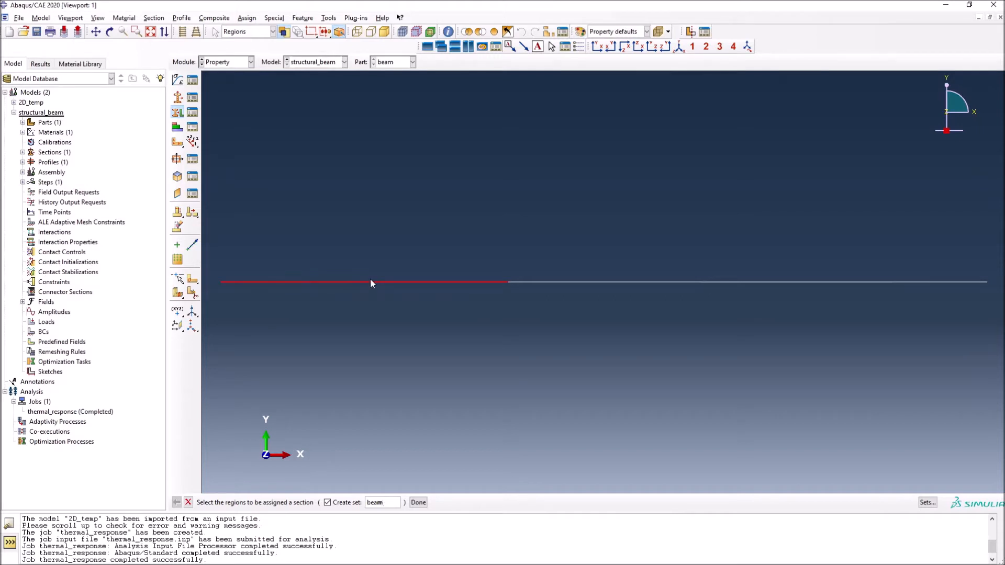
left_click(541, 284, "shift")
left_click(751, 283, "shift")
left_click(915, 282, "shift")
left_click(595, 325)
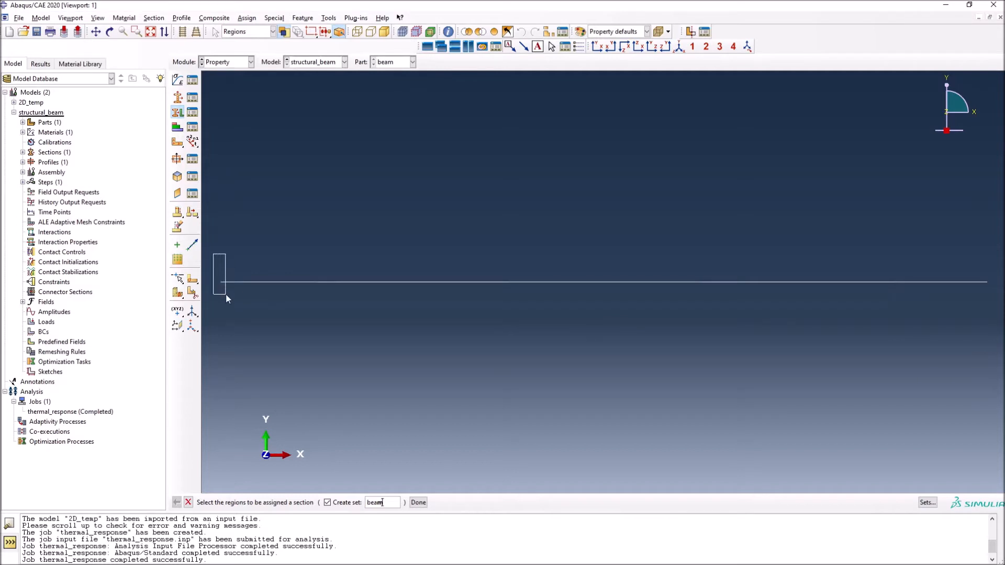
Assign beam_section to the entire wire as the region beam, and end the assignment command.
left_click_drag(225, 294, 992, 312)
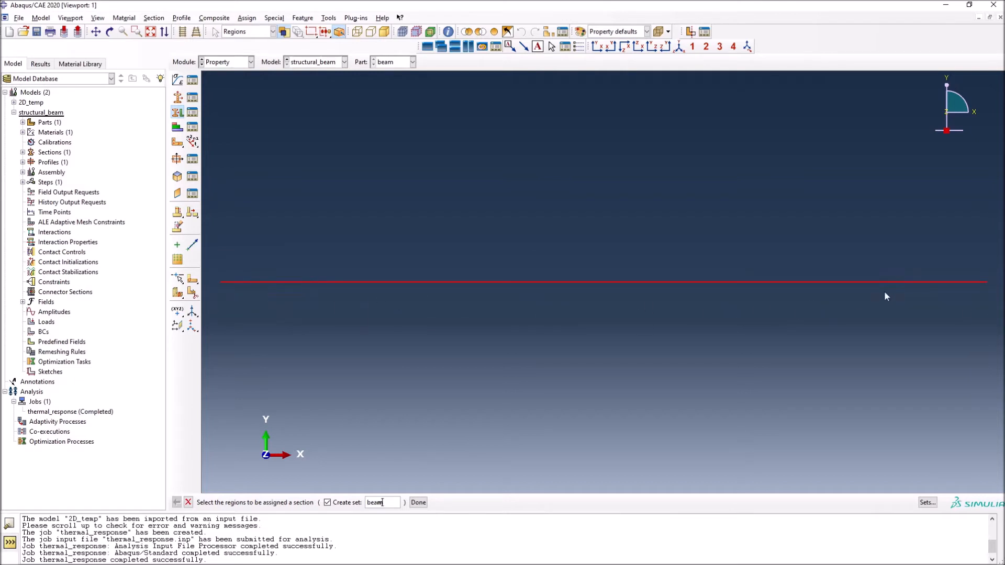
left_click(419, 503)
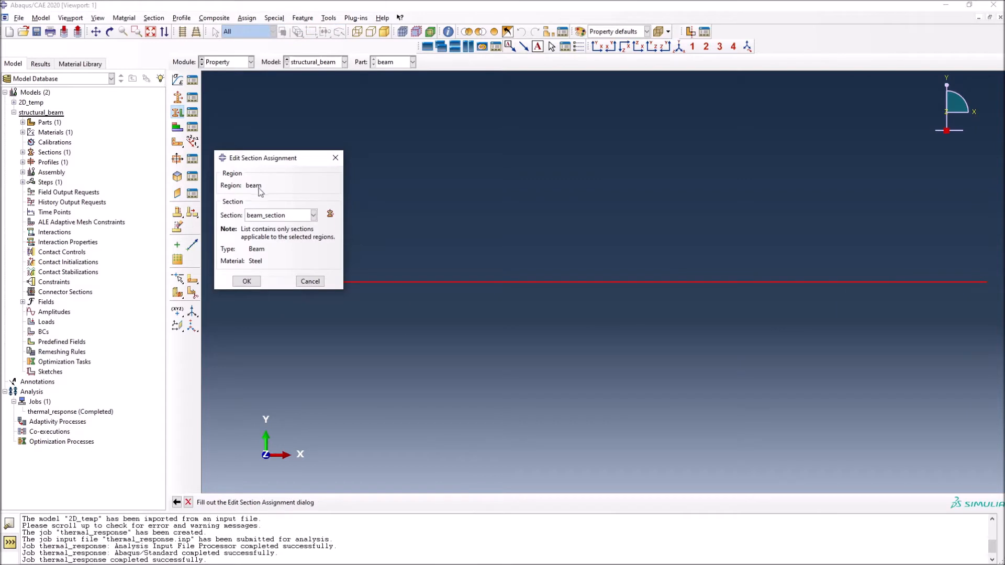
left_click_drag(273, 158, 386, 112)
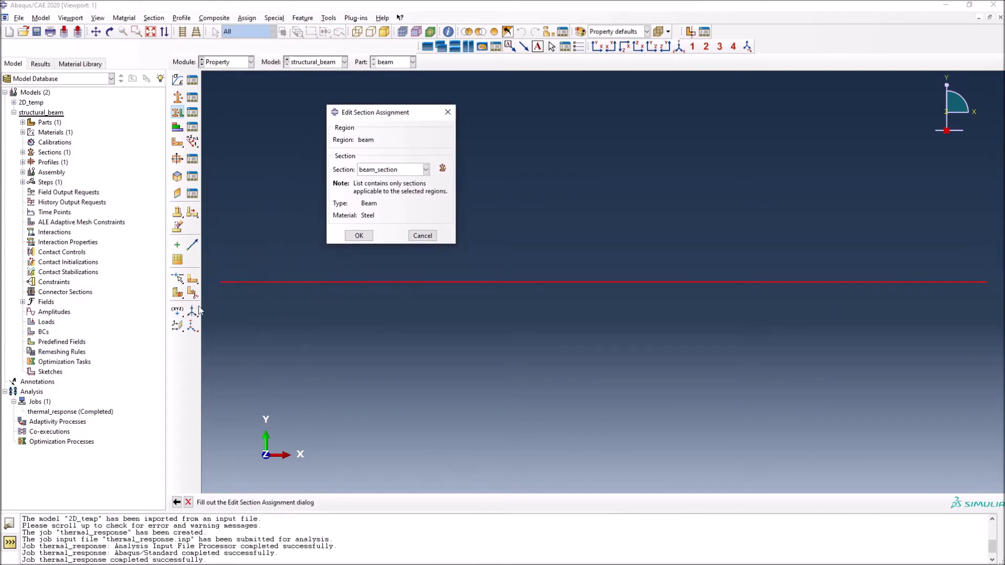
left_click(359, 236)
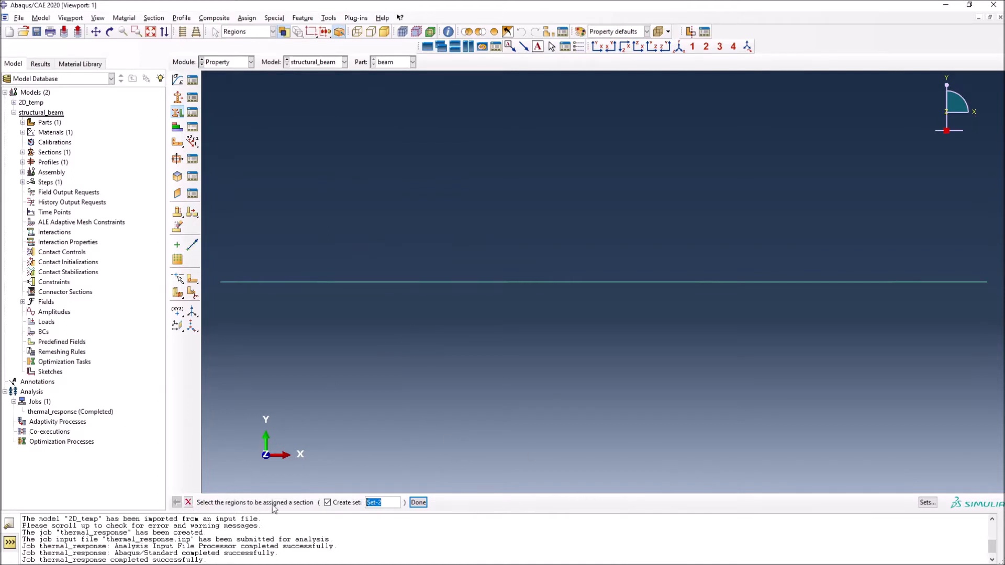
left_click(189, 502)
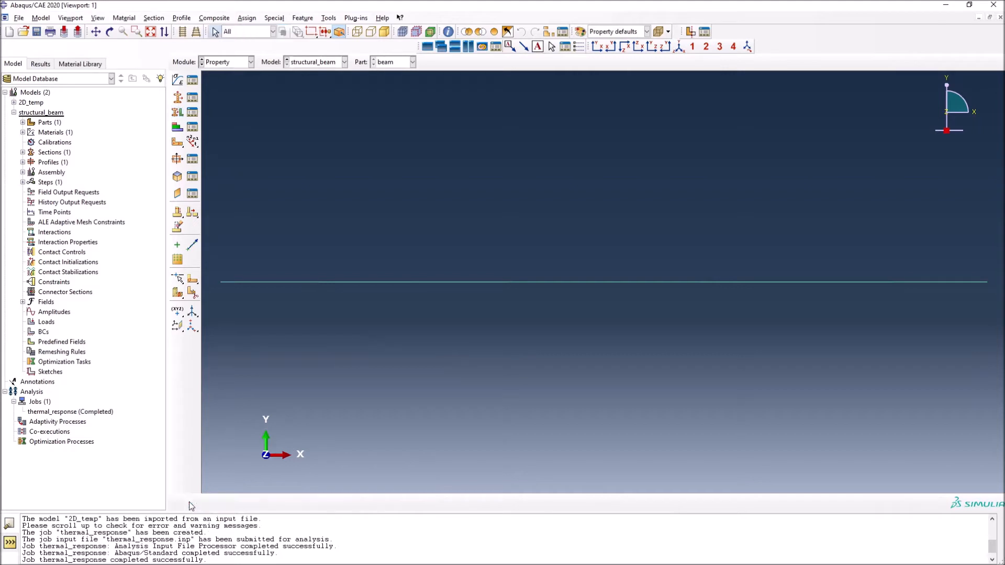
Review the section assignment of beam_section and its region selection on the beam part, leaving the assignment as it is.
left_click(192, 127)
left_click_drag(585, 159, 512, 139)
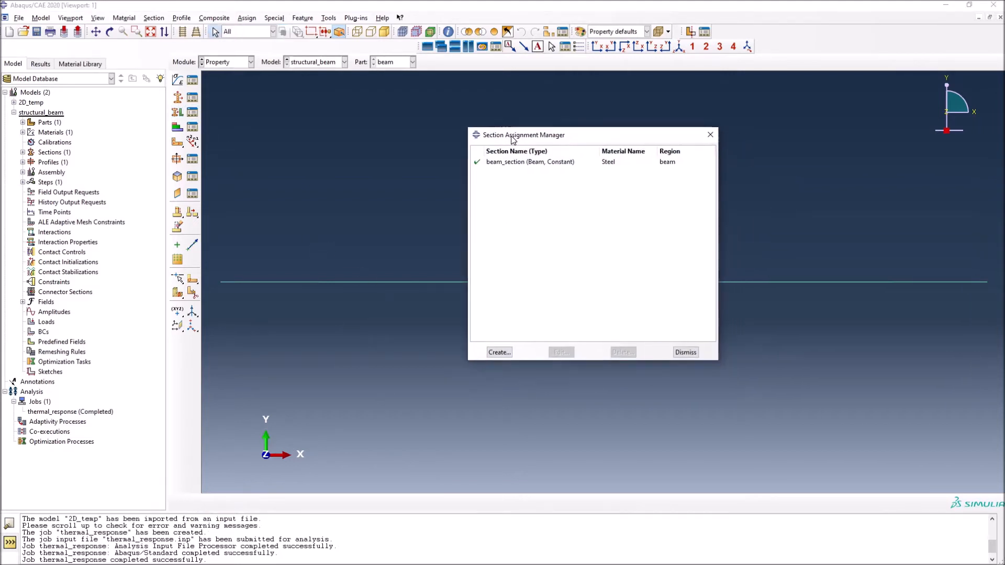
left_click(525, 166)
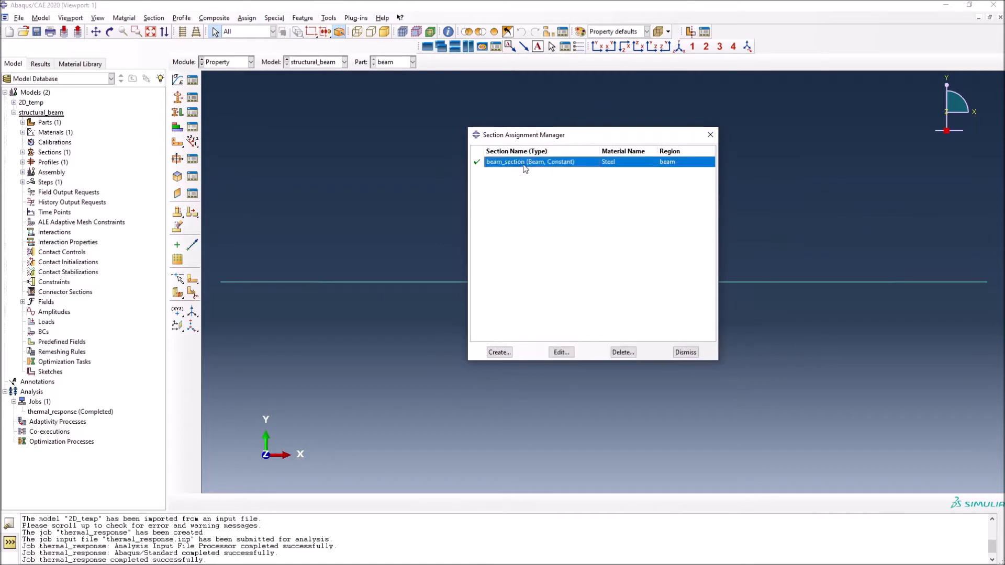
left_click(561, 352)
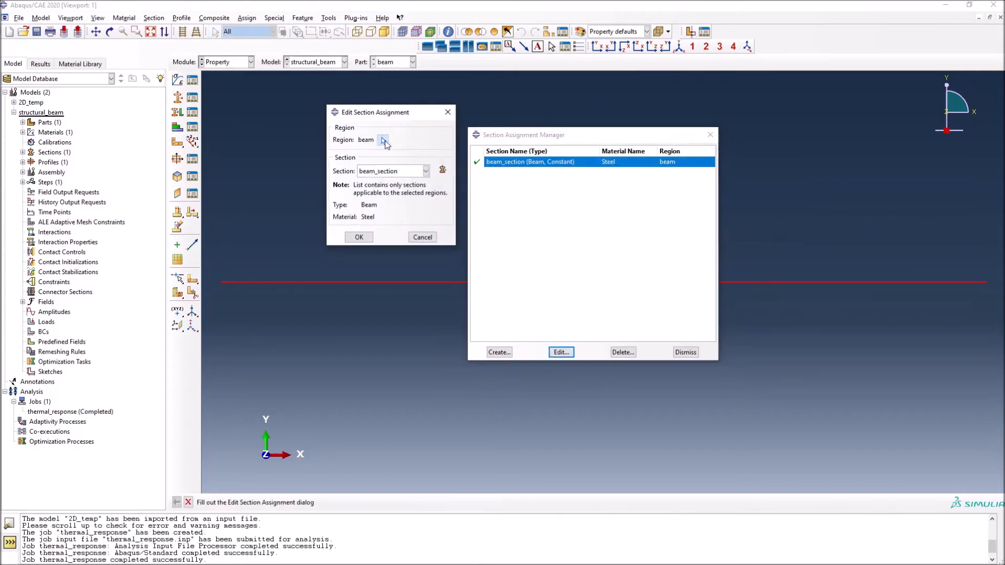
left_click(383, 141)
left_click(259, 468)
left_click(368, 485)
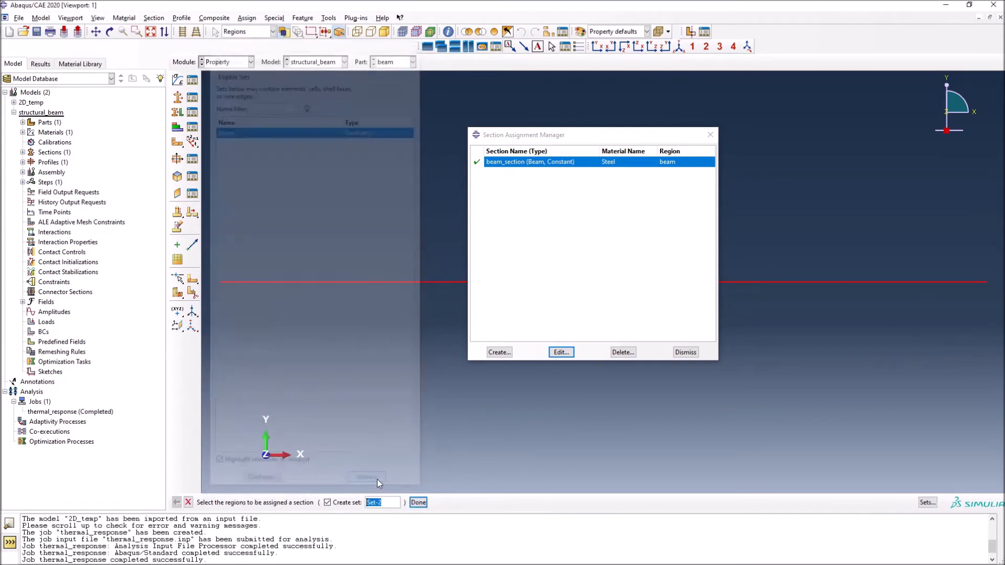
left_click(680, 354)
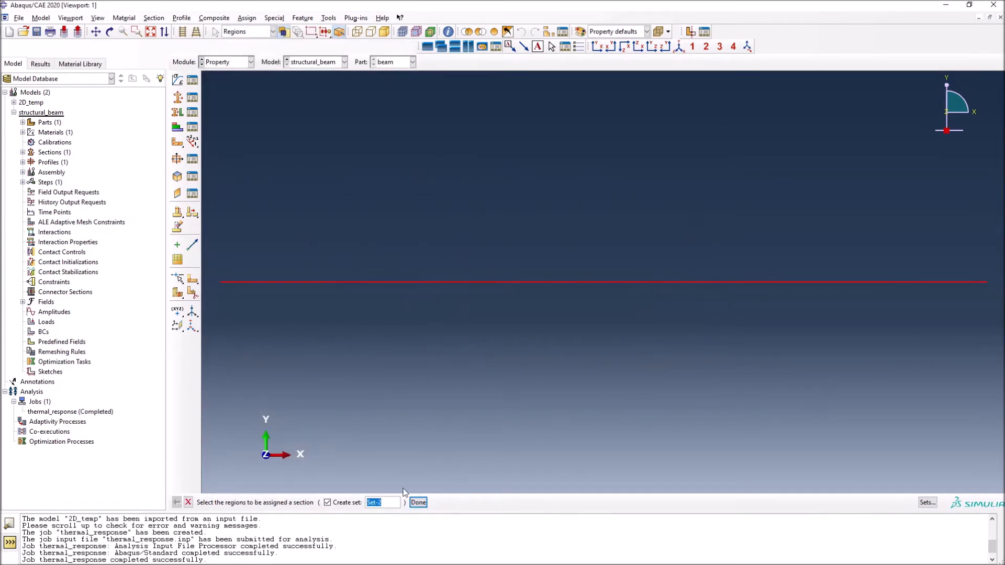
left_click(187, 502)
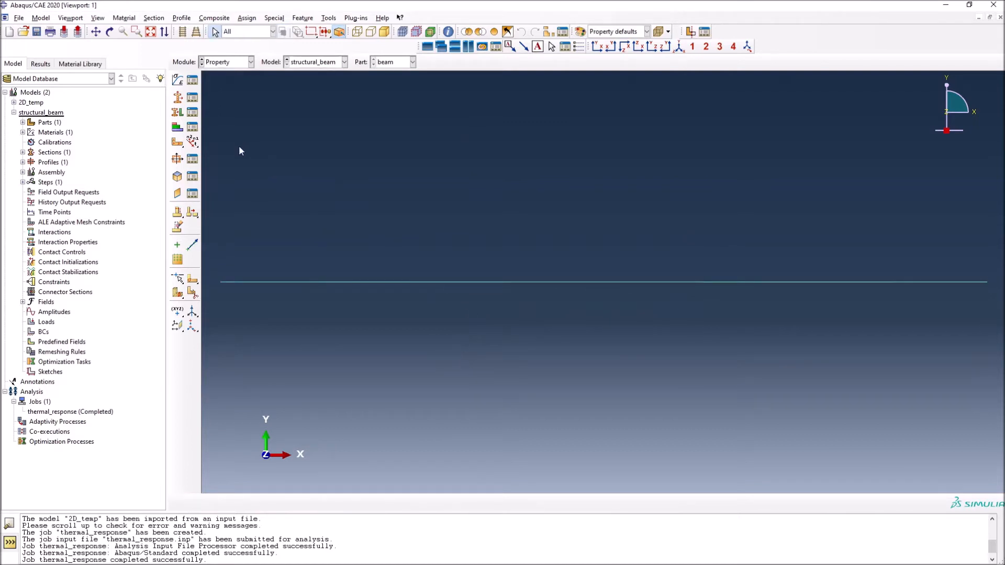
Assign a beam section orientation to the set beam with n1 direction 0.0,0.0,-1.0, and end the command.
left_click(191, 143)
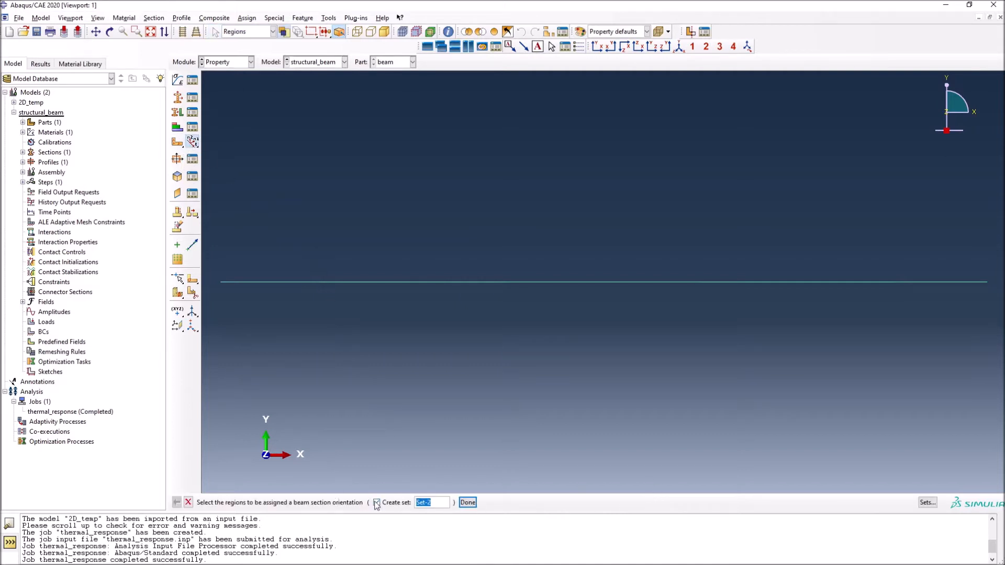
left_click(926, 502)
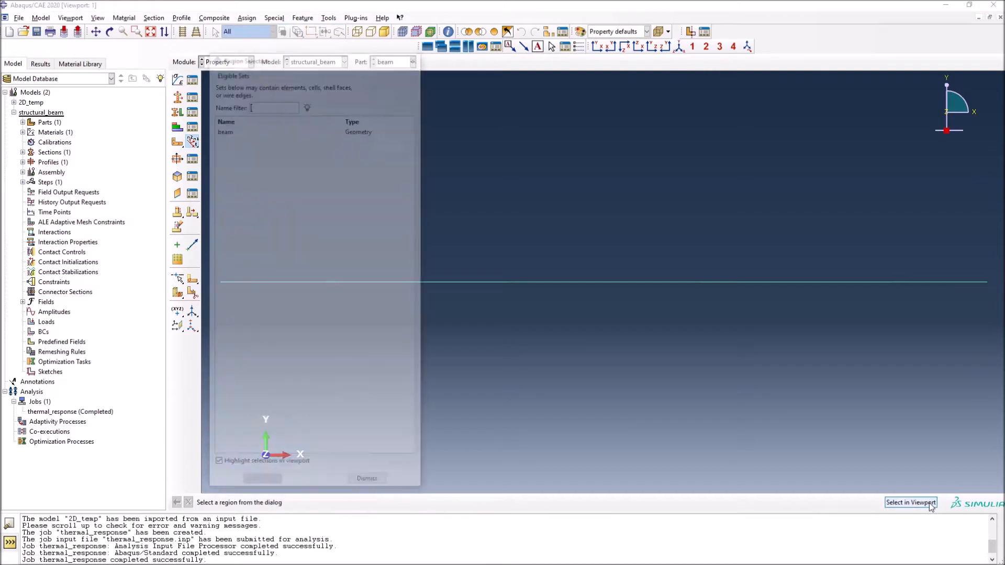
left_click(242, 129)
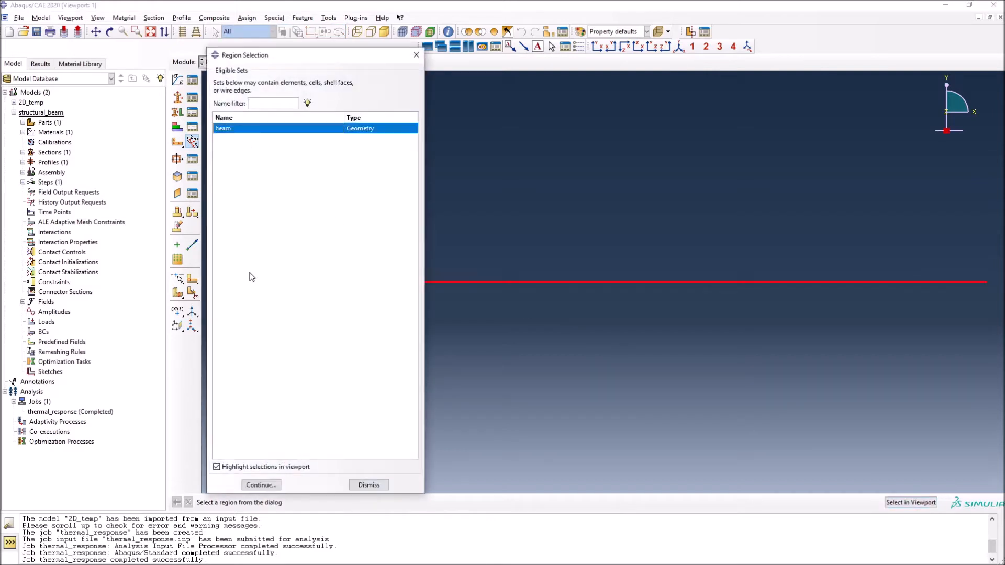
left_click(261, 485)
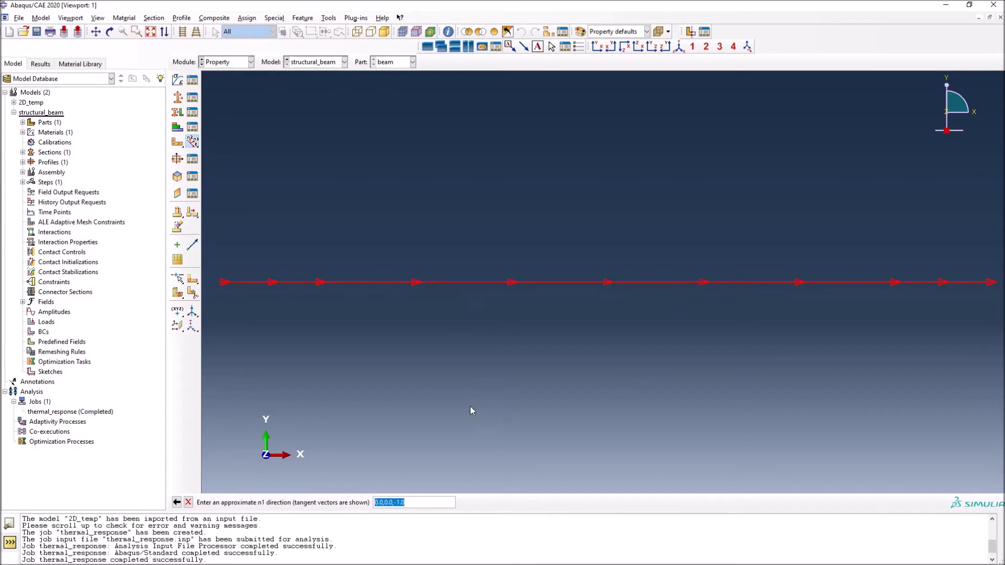
left_click(422, 502)
key("Return")
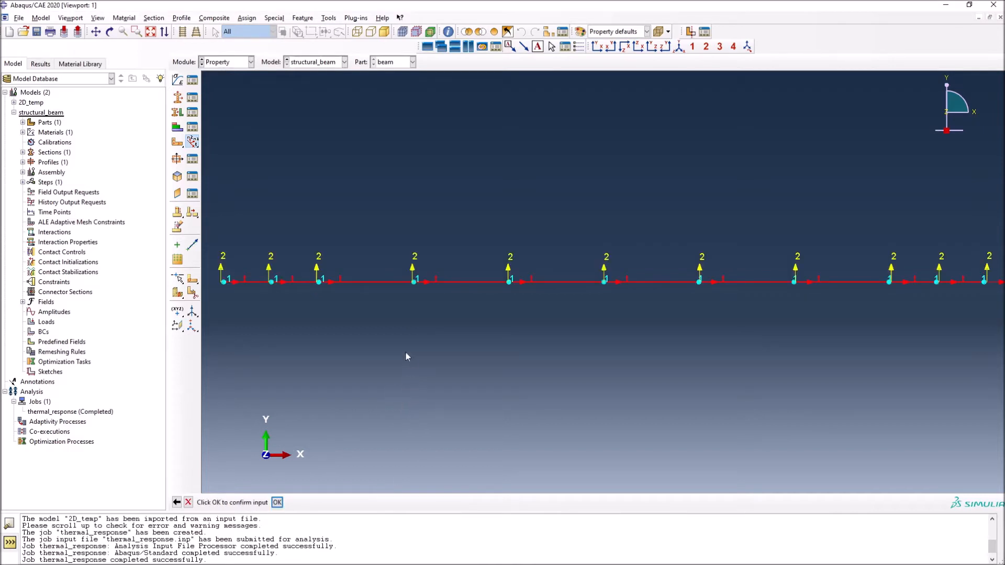
left_click(276, 502)
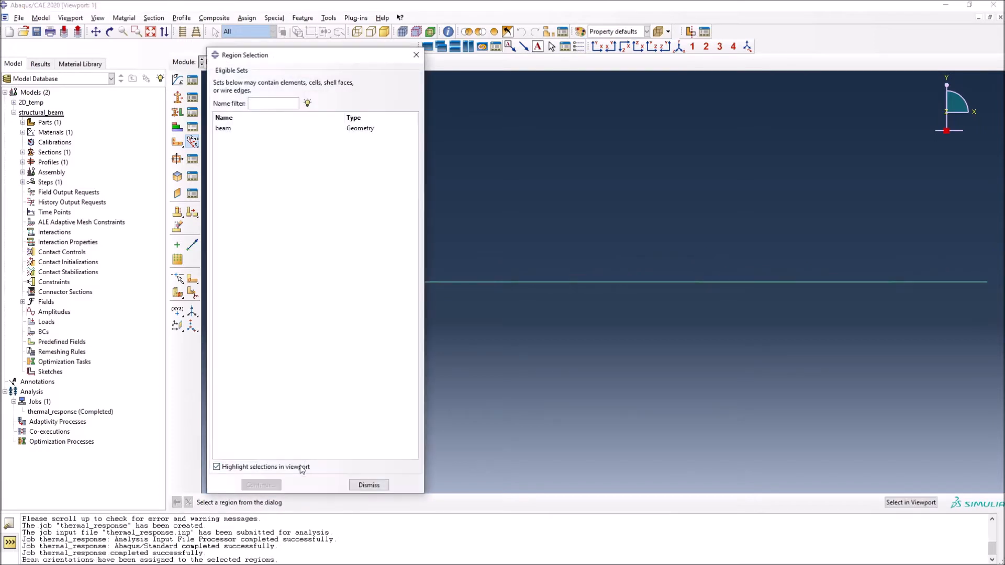
left_click(369, 485)
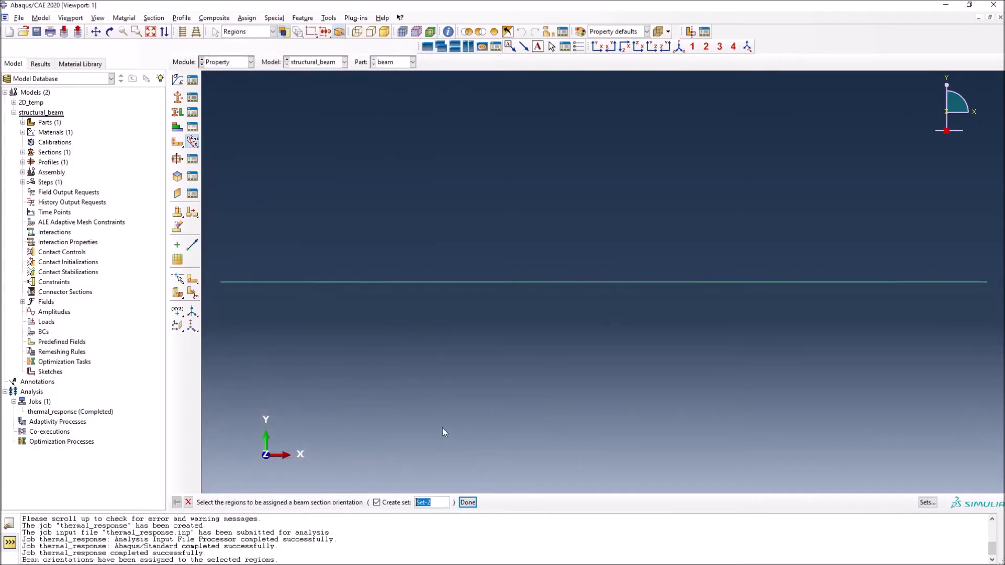
left_click(188, 502)
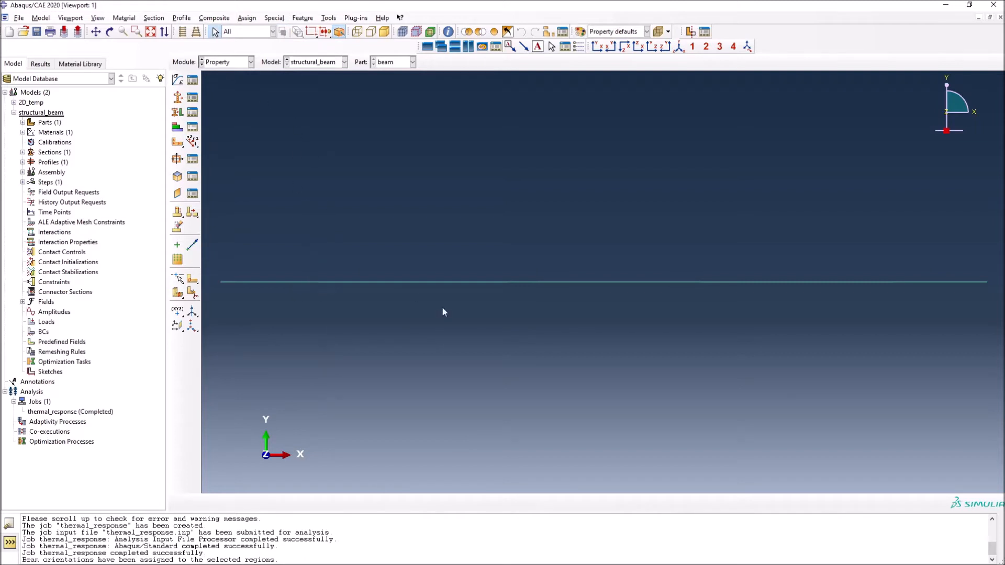
Turn on rendering of beam profiles at scale factor 1 in the part display options.
left_click(98, 20)
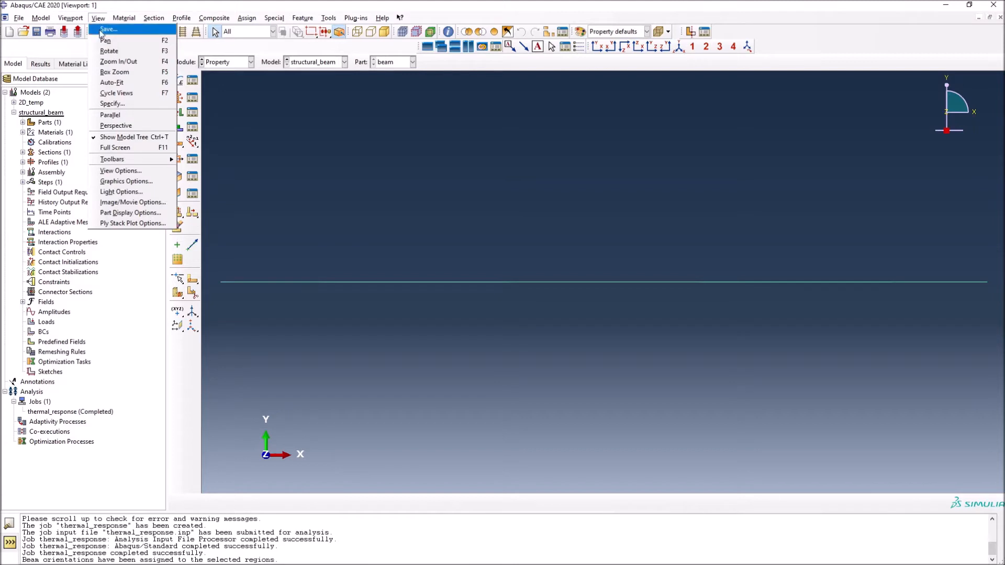
left_click(129, 212)
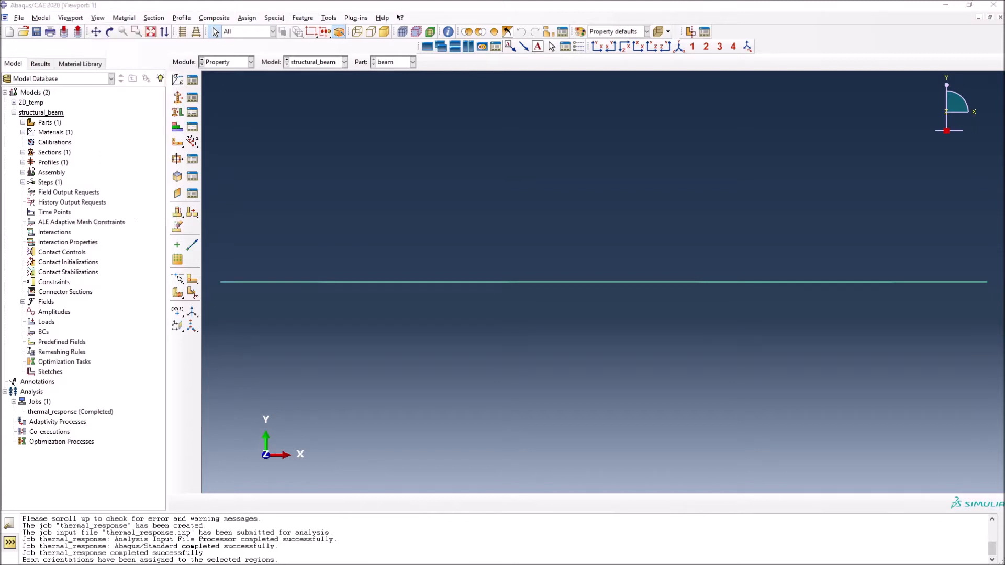
left_click_drag(62, 108, 327, 64)
left_click(266, 341)
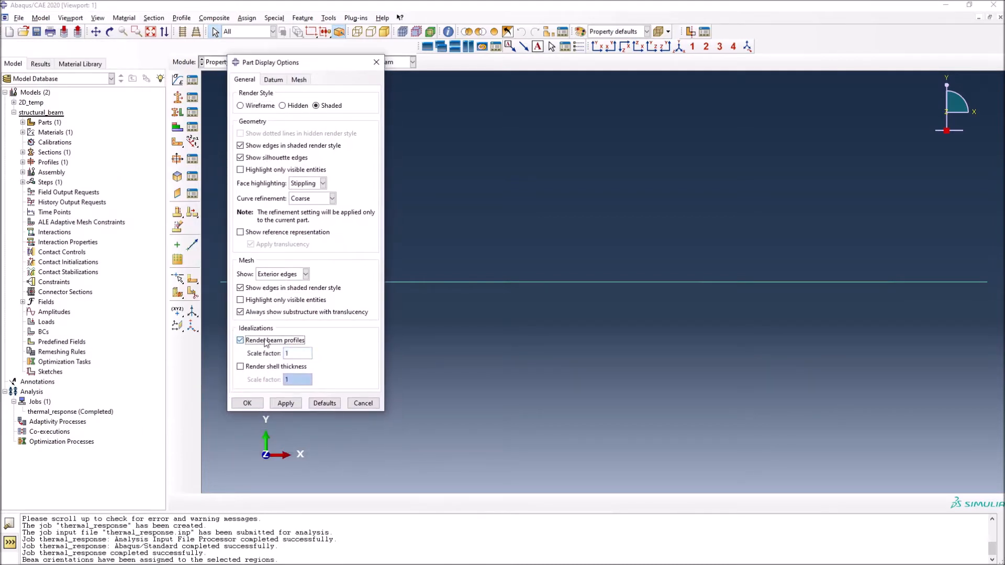
left_click(285, 403)
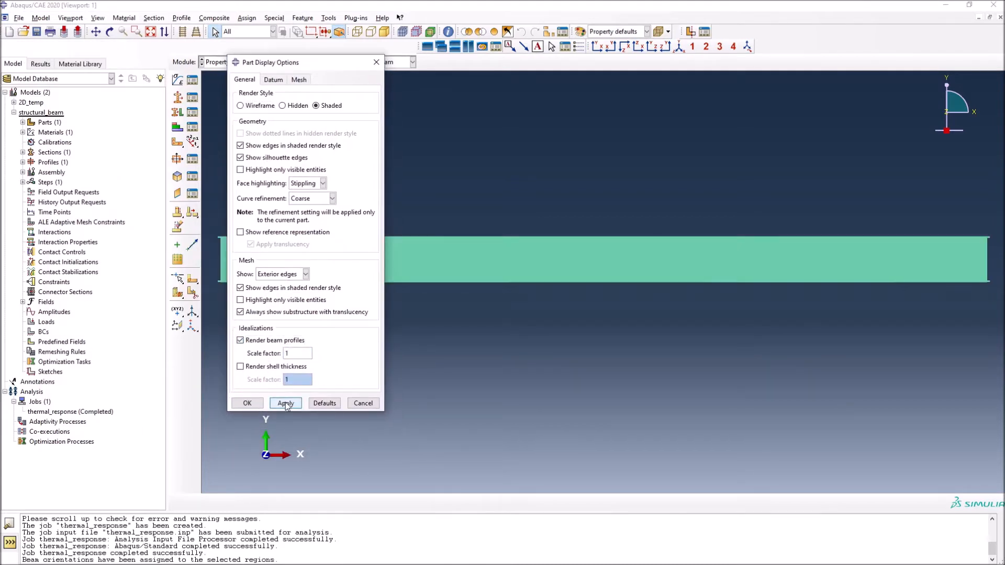
left_click(254, 405)
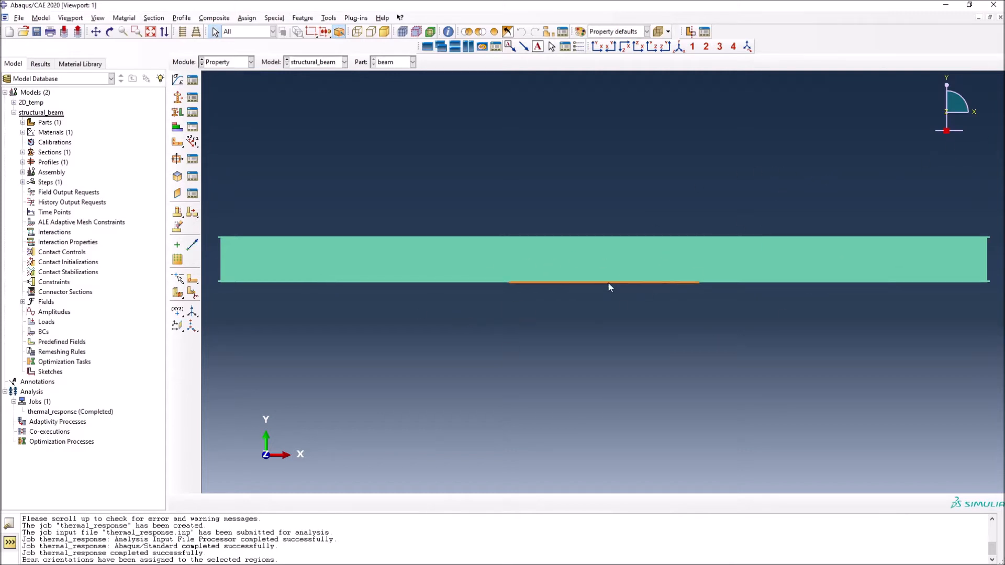
left_click(251, 62)
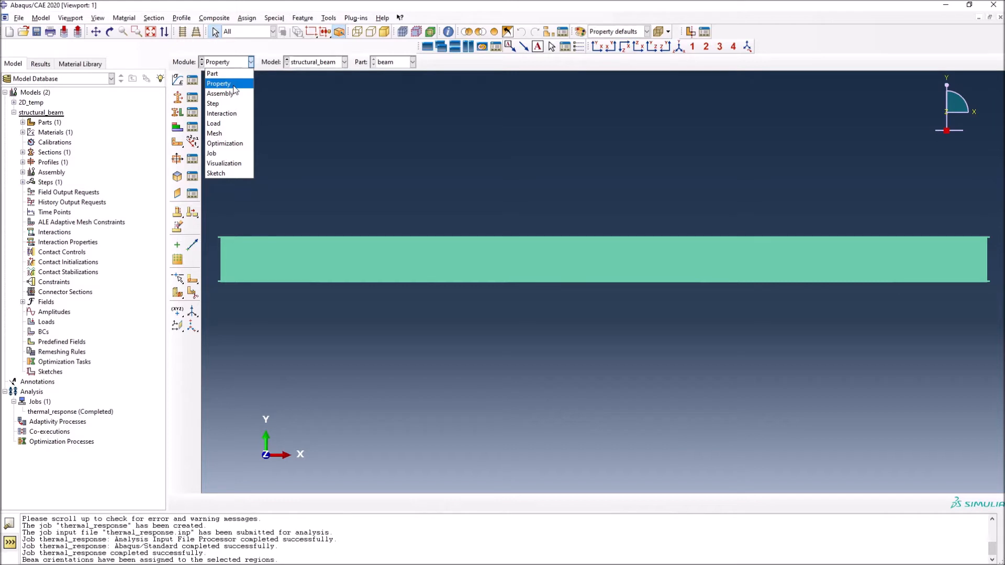
left_click(234, 73)
left_click(241, 63)
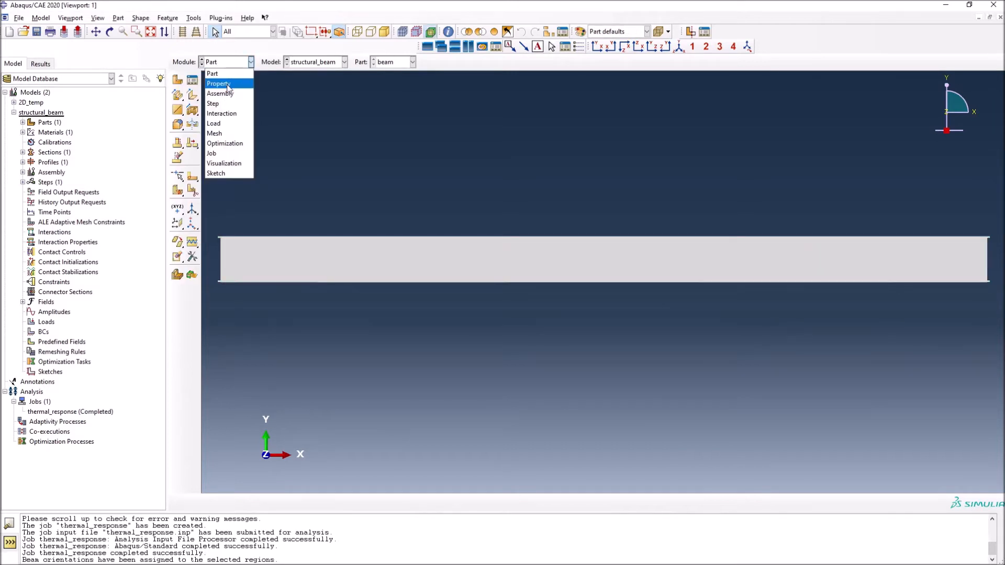
left_click(218, 84)
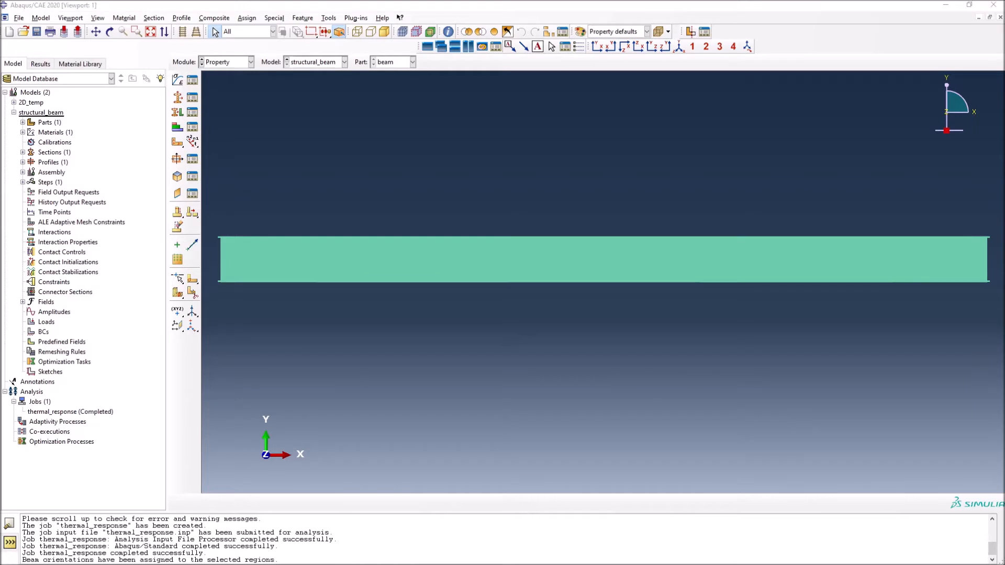
left_click(251, 63)
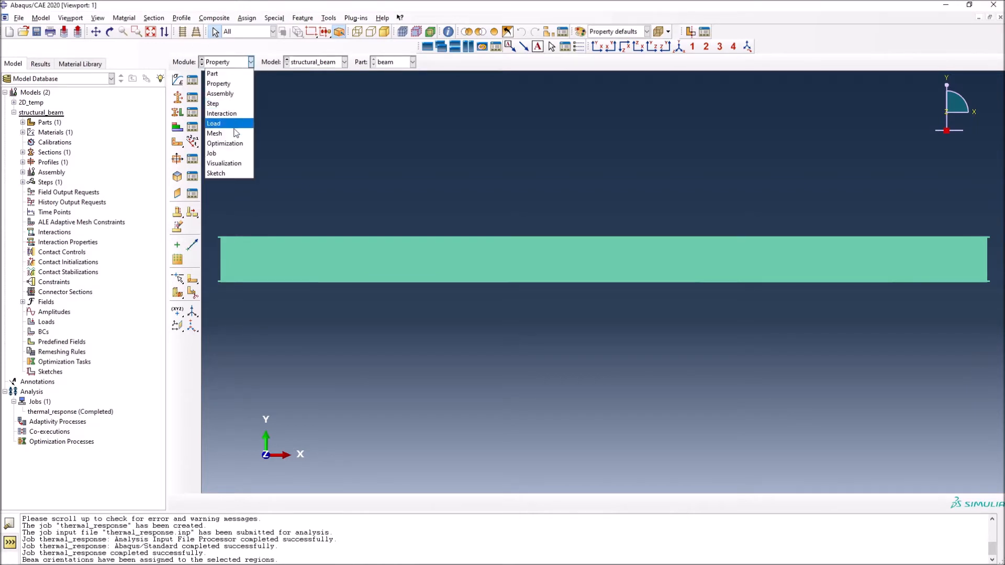
left_click(252, 62)
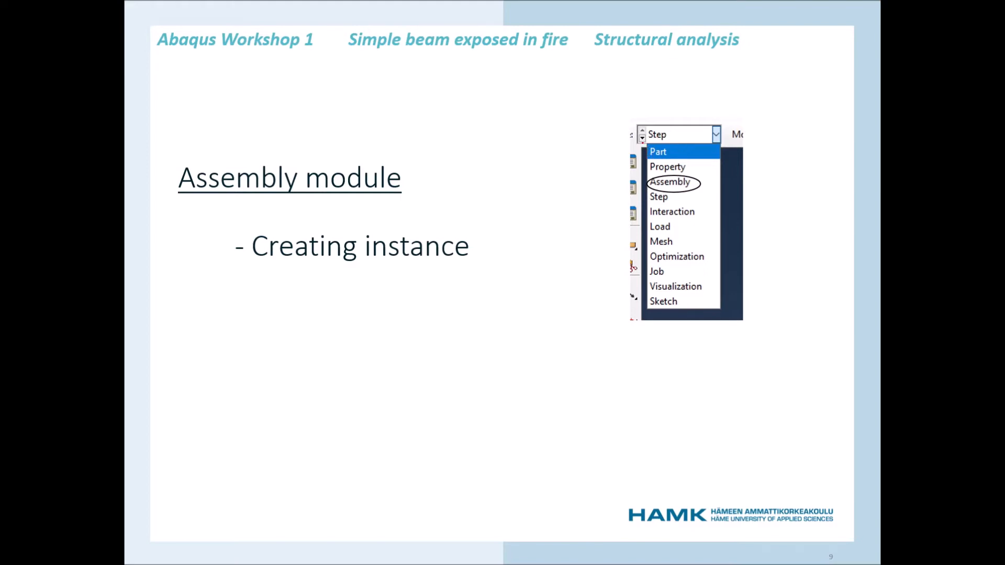
mouse_move(653, 145)
left_mouse_down()
mouse_move(615, 156)
mouse_move(654, 161)
left_mouse_up()
mouse_move(651, 157)
left_mouse_down()
mouse_move(635, 164)
mouse_move(641, 170)
left_mouse_up()
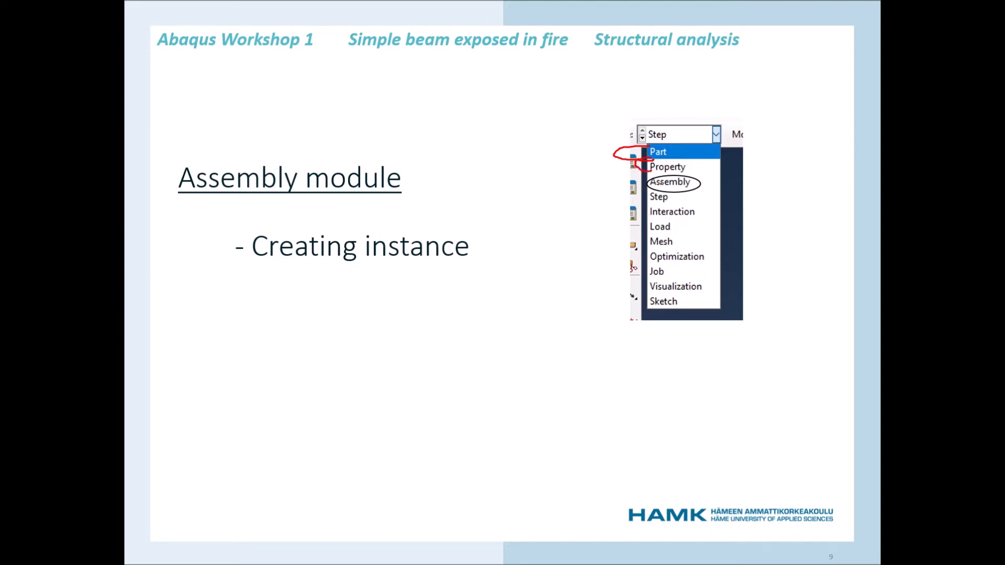
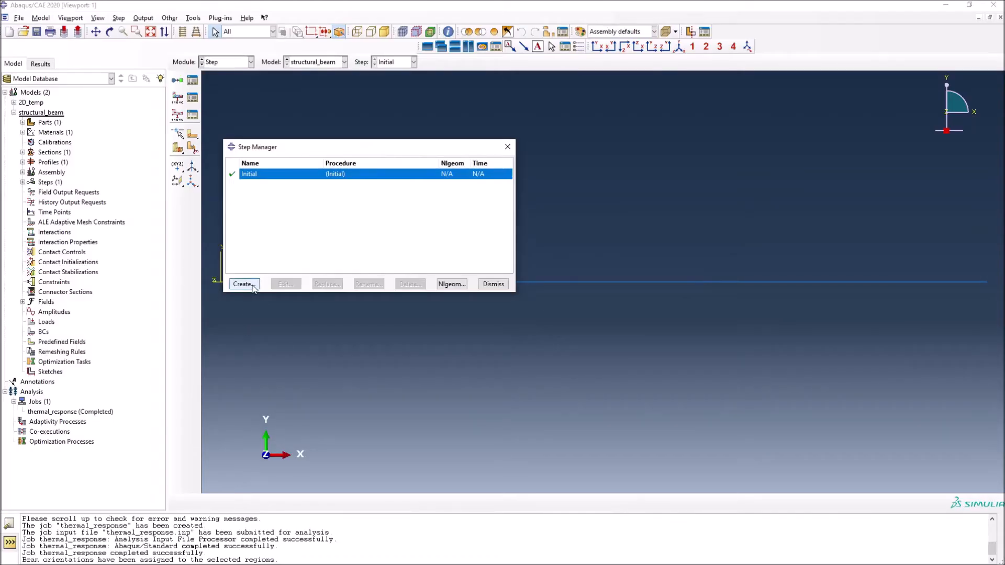
Start a new Dynamic, Explicit step named mechanical_loading after the Initial step.
left_click(253, 286)
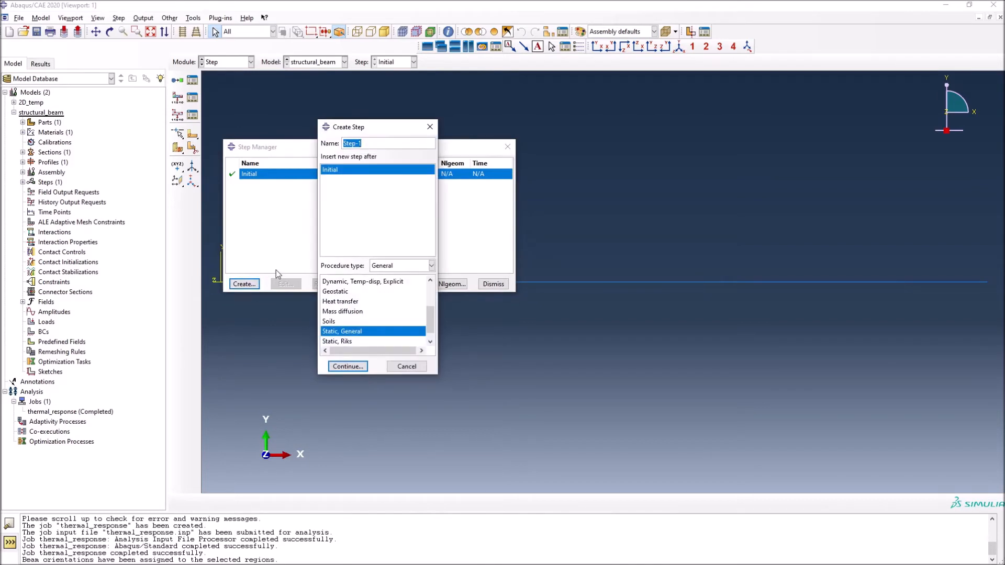
key("BackSpace")
type("mechanical_loading")
scroll(356, 307, "up", 1)
scroll(355, 307, "up", 1)
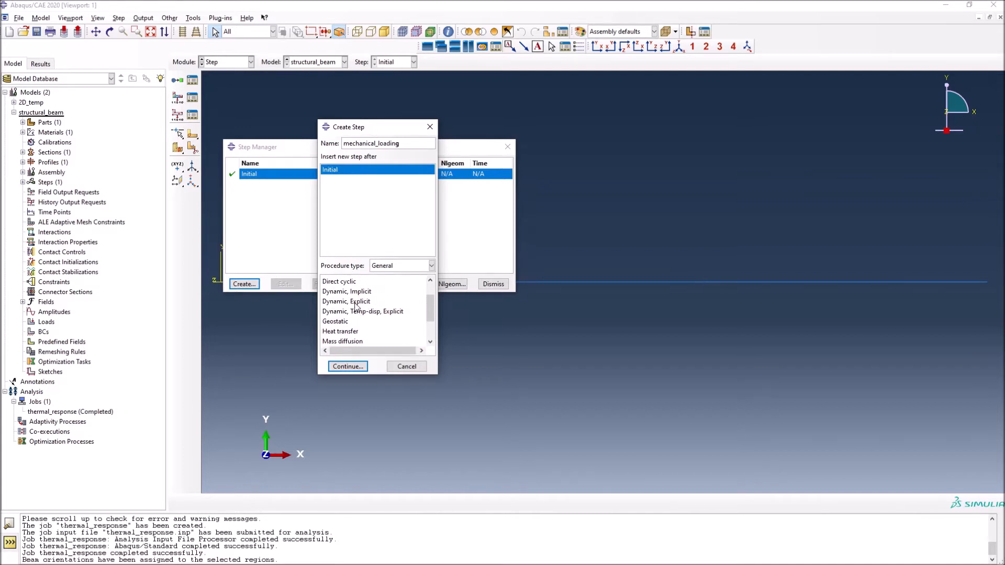
left_click(354, 305)
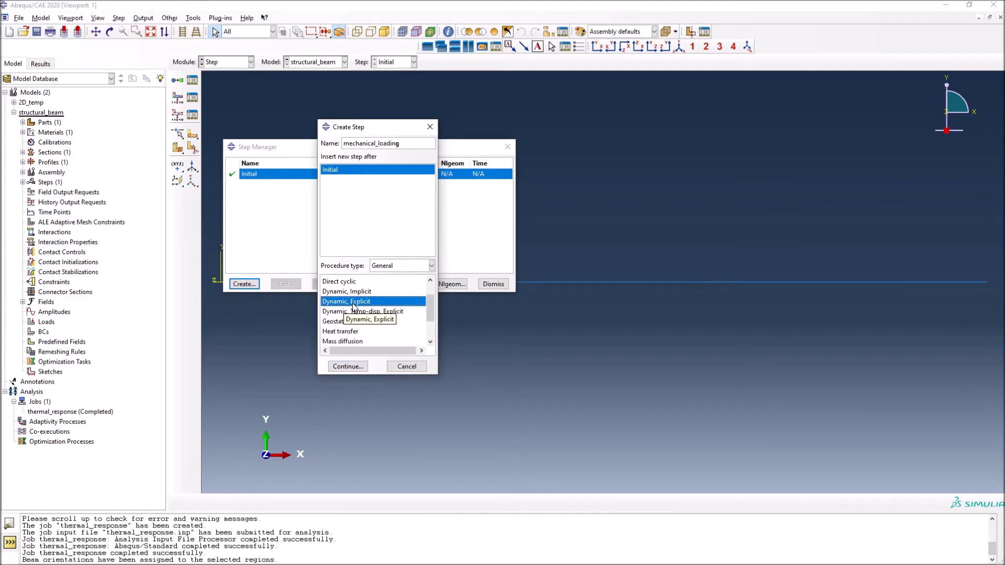
left_click(348, 366)
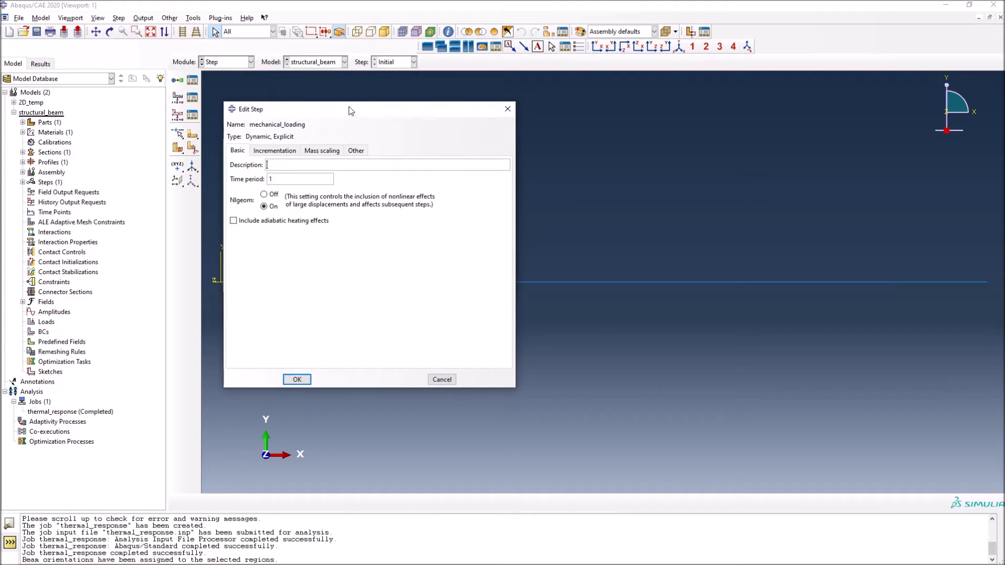
Set the time period of the mechanical_loading step to 2.
left_click_drag(351, 111, 398, 125)
left_click(339, 193)
key("BackSpace")
type("2")
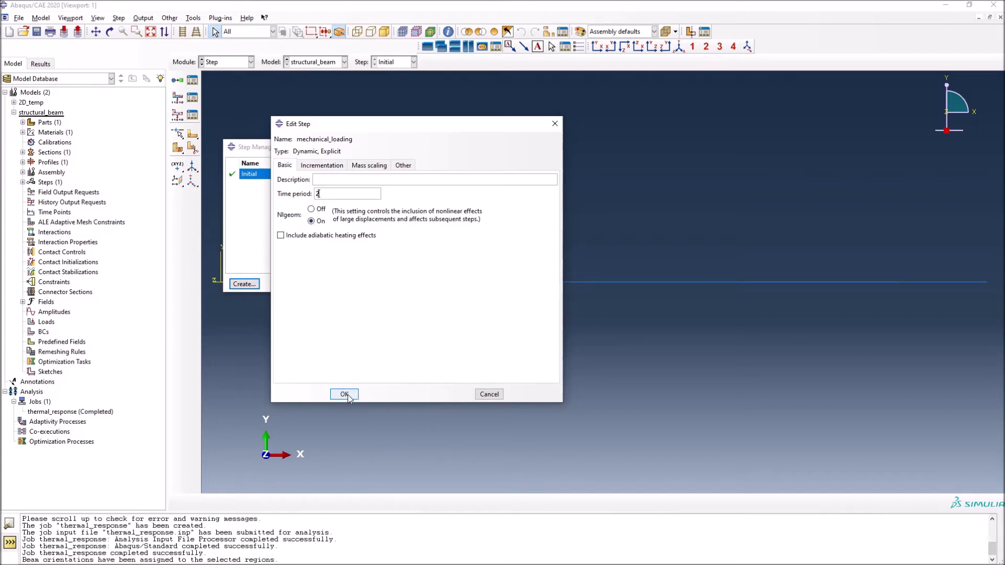
Review the incrementation, mass scaling and other settings of mechanical_loading, and finish creating the step.
left_click(321, 166)
left_click(368, 165)
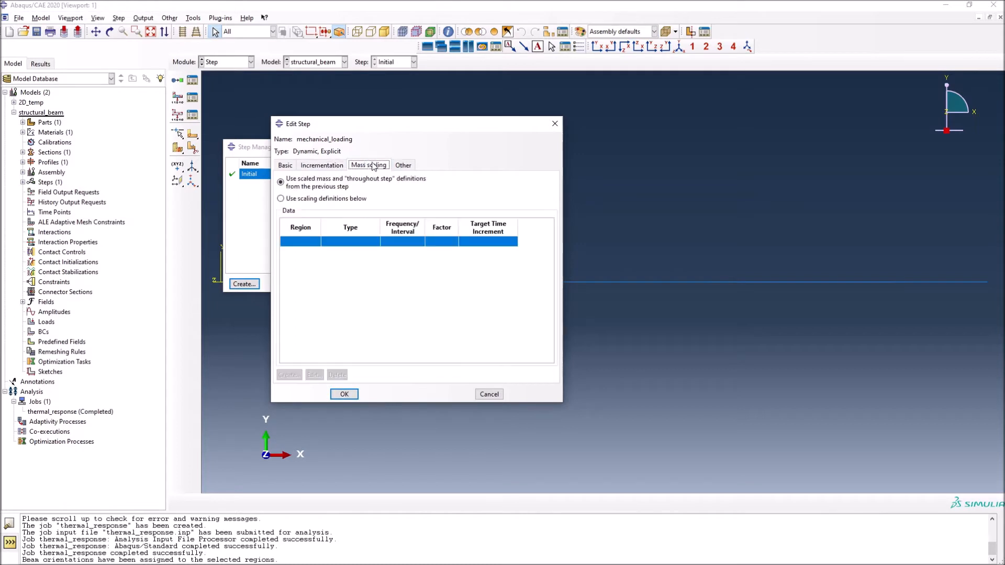
left_click(402, 165)
left_click(368, 166)
left_click(321, 165)
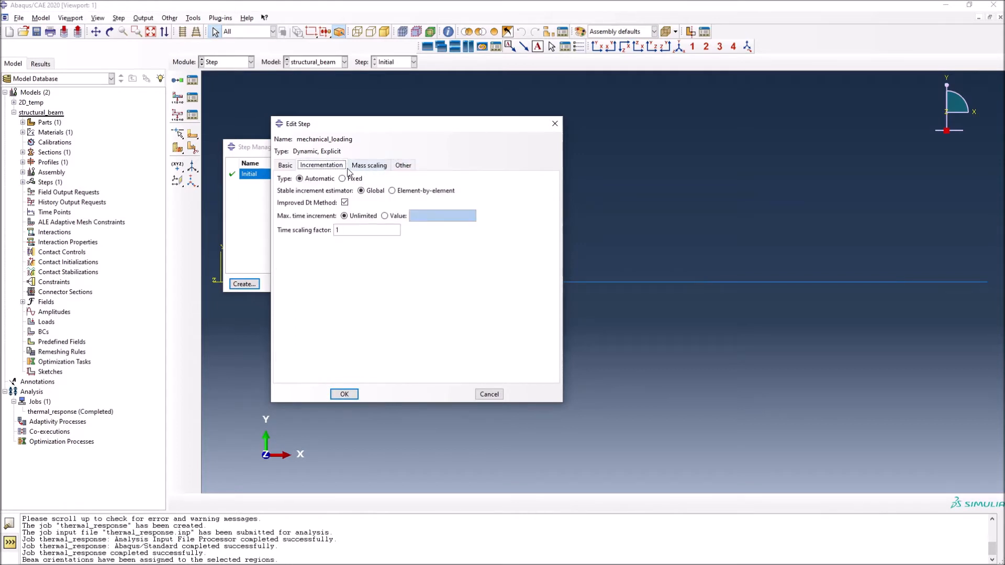
left_click(368, 166)
left_click(404, 165)
left_click(369, 166)
left_click(332, 166)
left_click(368, 165)
left_click(404, 166)
left_click(369, 166)
left_click(323, 167)
left_click(286, 166)
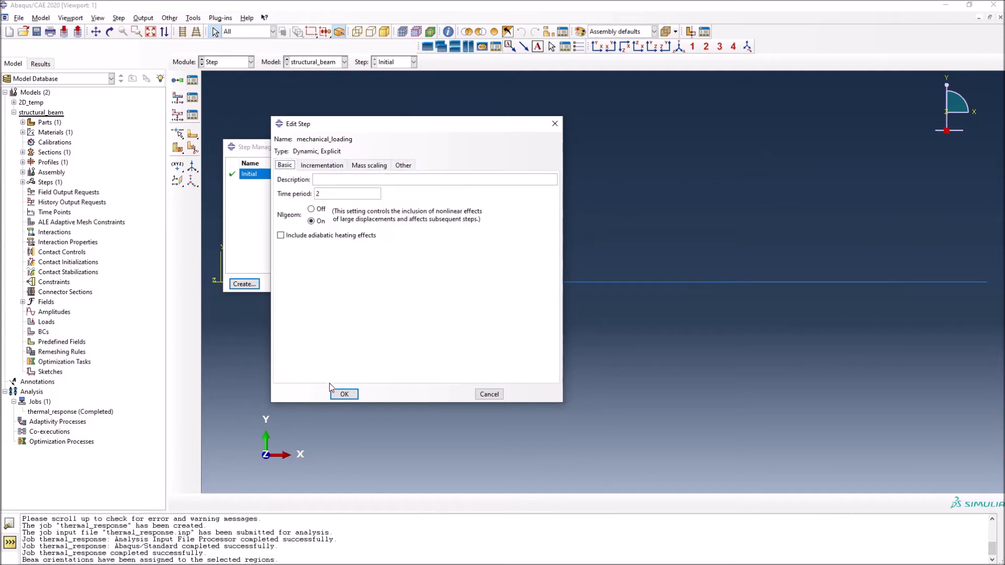
left_click(343, 395)
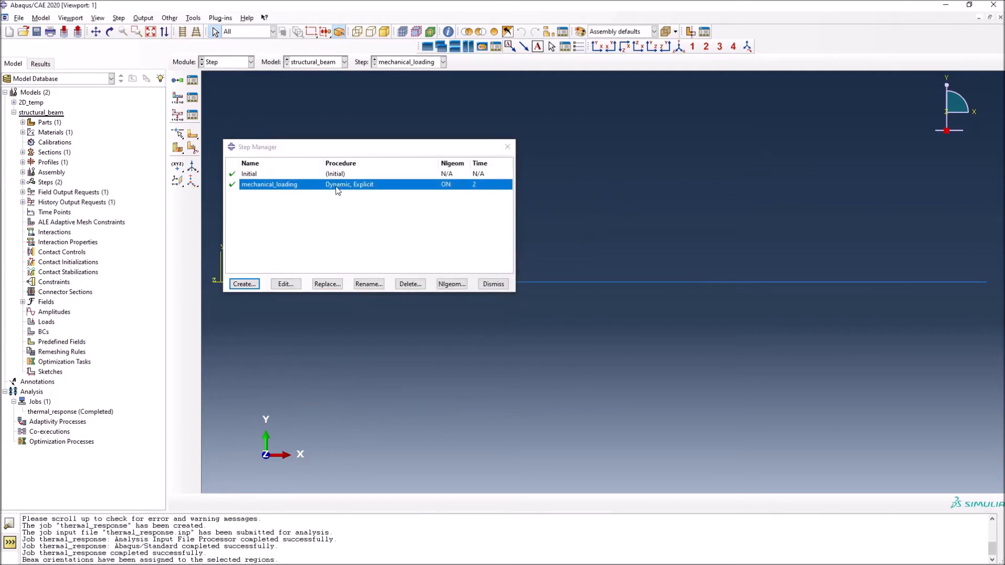
Start a new Dynamic, Explicit step named fire_heating after mechanical_loading, with a time period of 18.
left_click(254, 283)
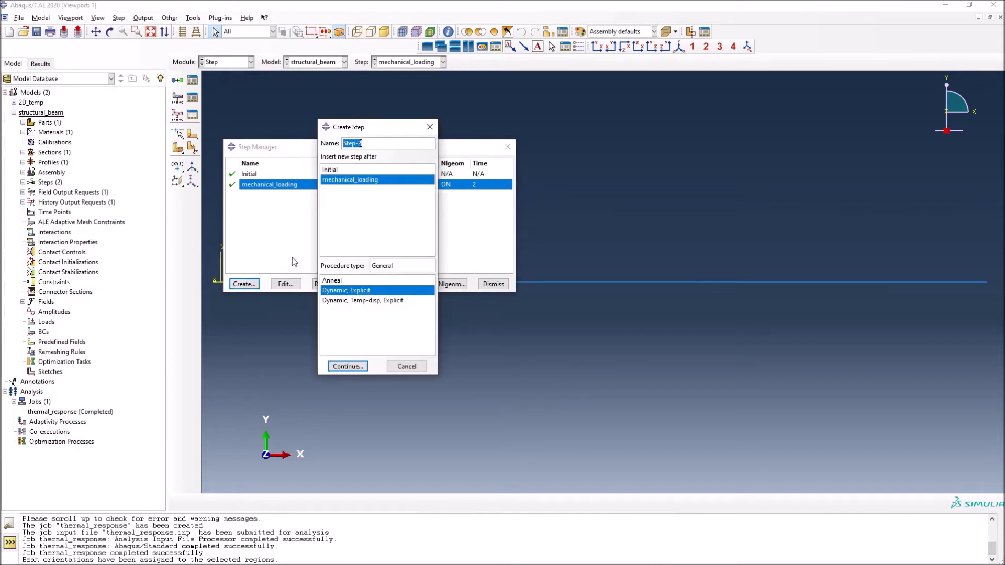
type("fire_heating")
left_click(349, 367)
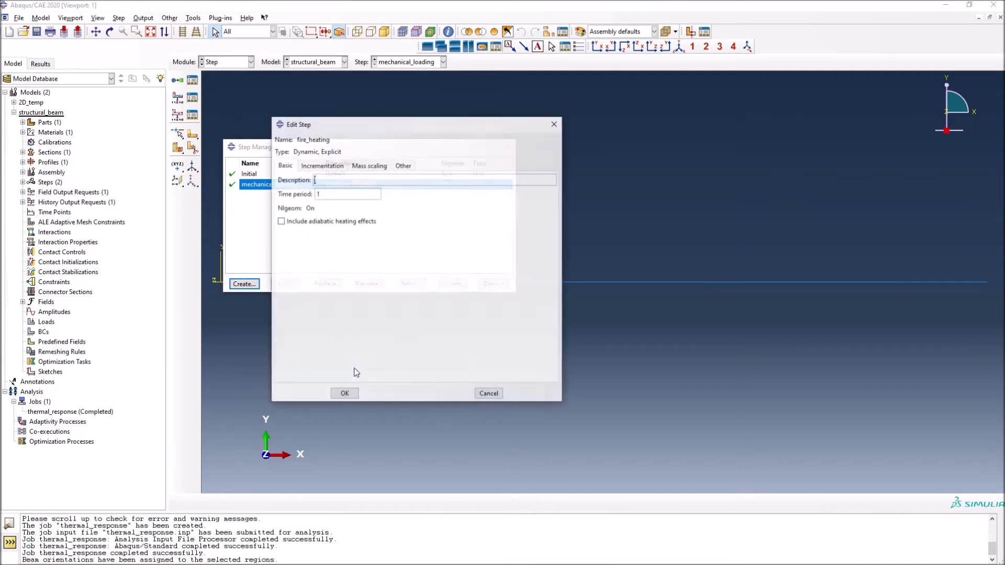
left_click_drag(335, 194, 283, 195)
type("18")
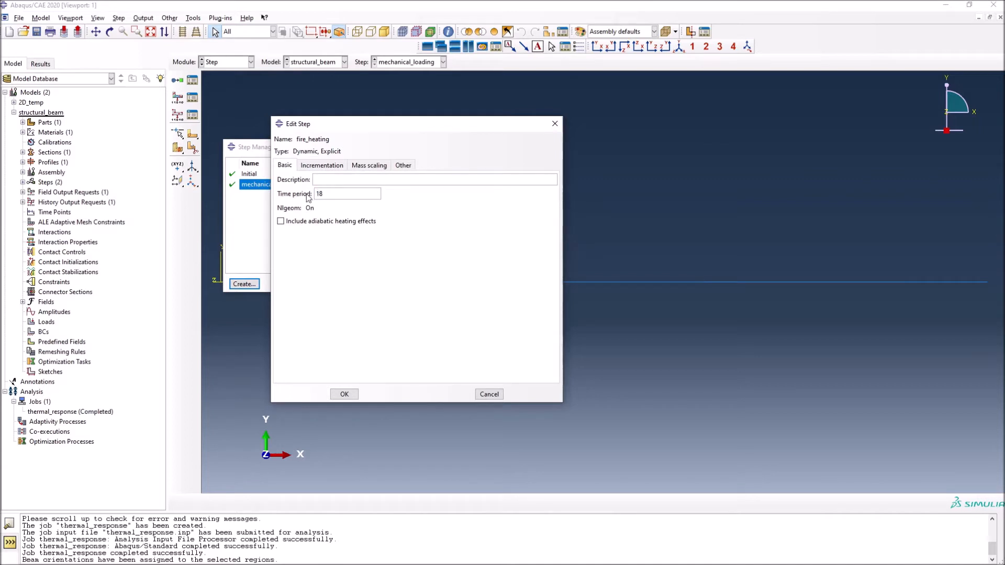
Review the incrementation, mass scaling and other settings of fire_heating, and finish creating the step.
left_click(329, 166)
left_click(359, 166)
left_click(403, 166)
left_click(284, 165)
left_click(345, 394)
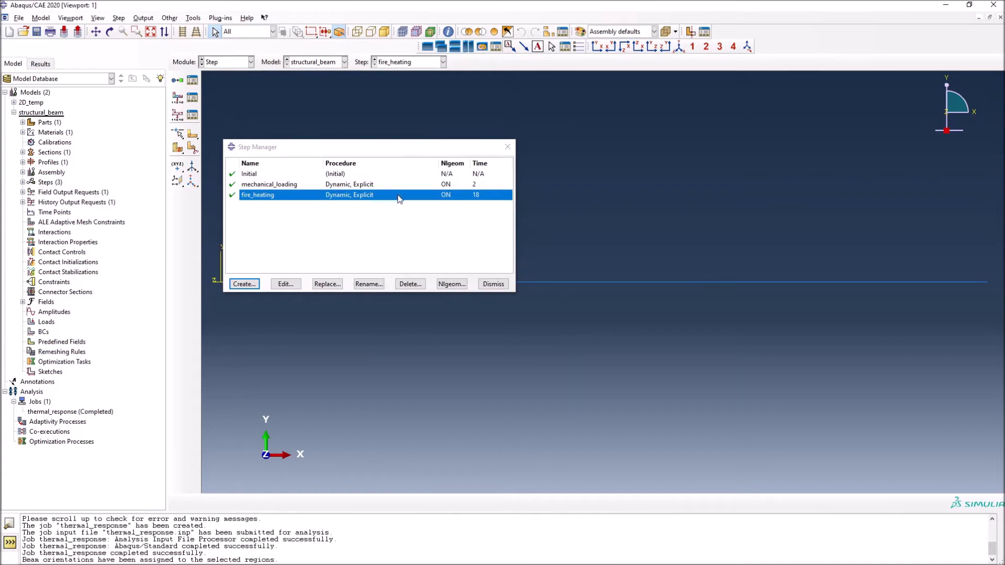
left_click(487, 285)
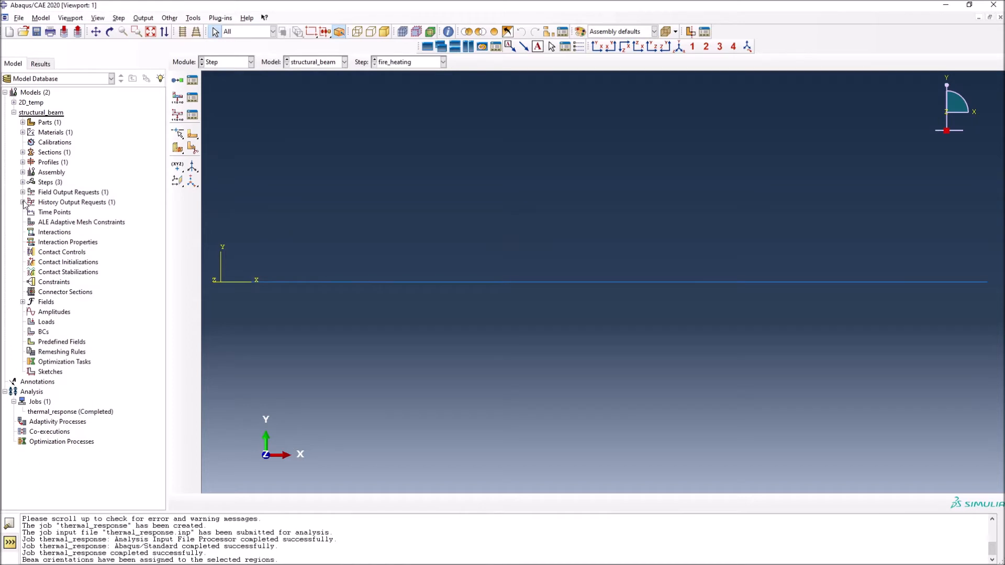
Check the basic settings of the fire_heating and mechanical_loading steps, leaving them as they are.
left_click(23, 182)
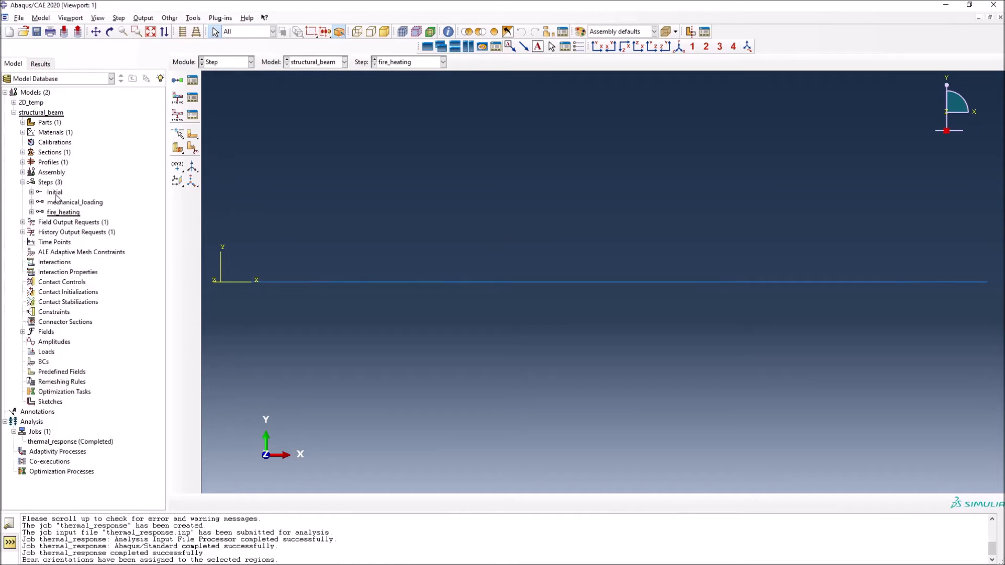
left_click(192, 80)
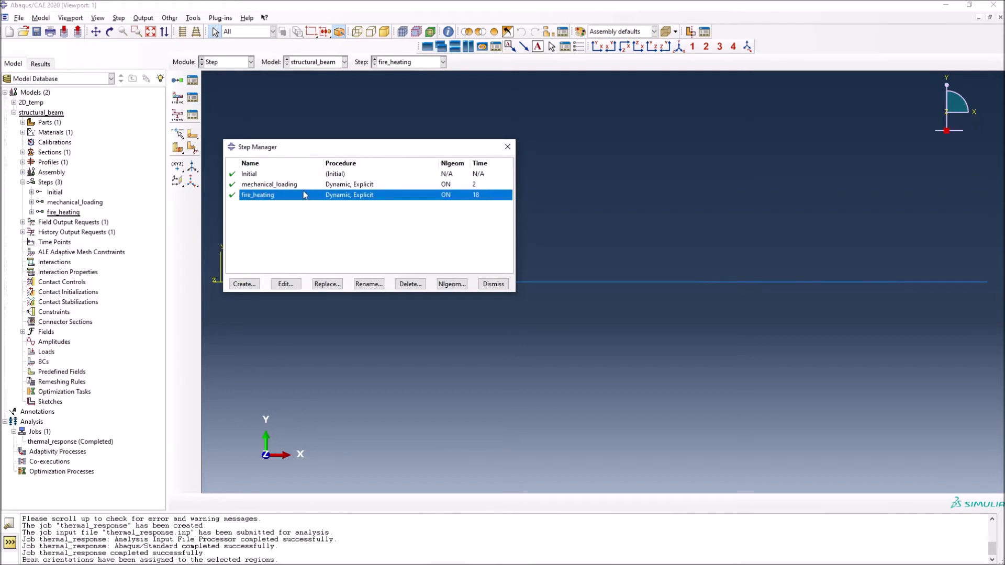
left_click(286, 284)
left_click_drag(334, 128, 429, 131)
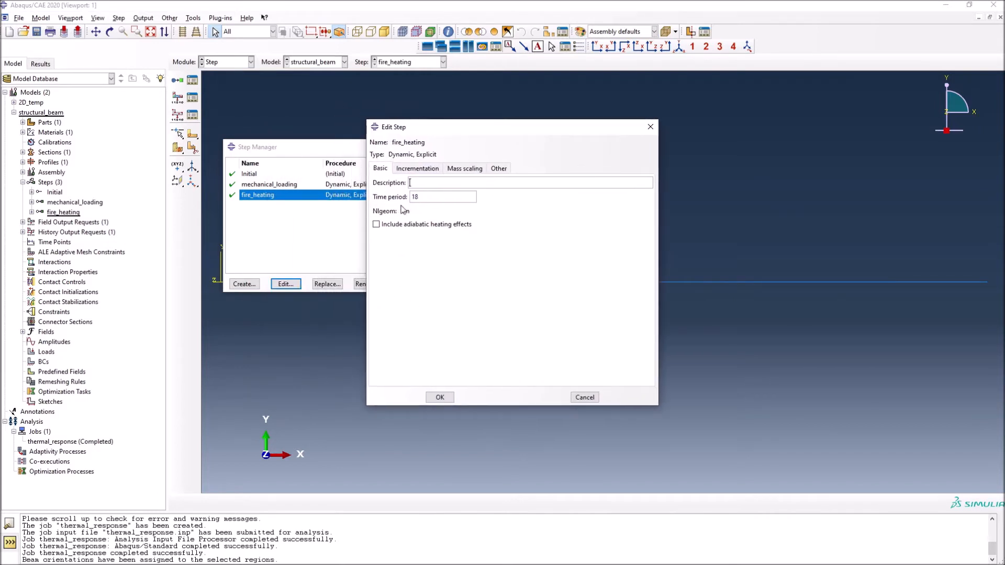
left_click(440, 397)
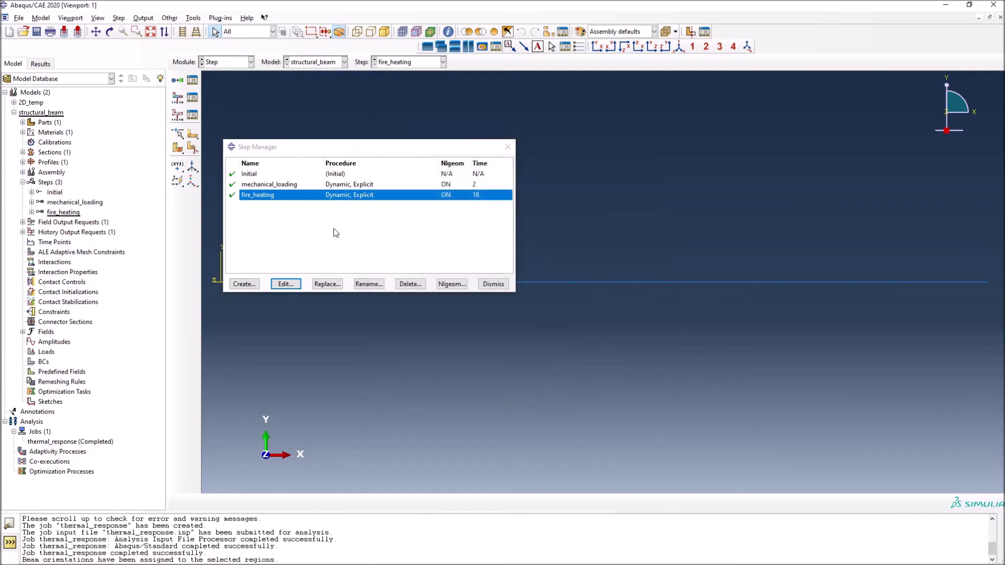
left_click(293, 174)
left_click(293, 184)
left_click(285, 284)
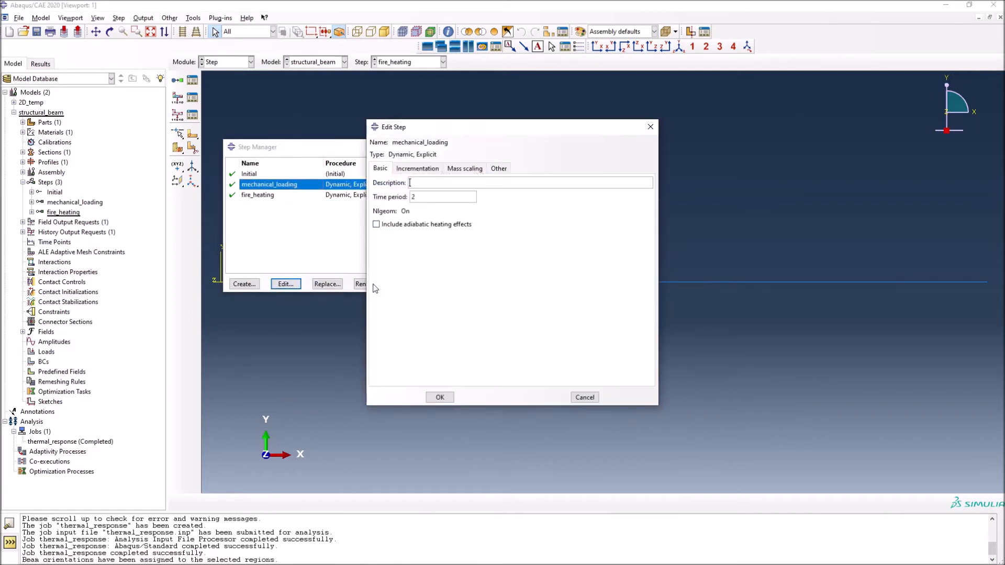
left_click(442, 398)
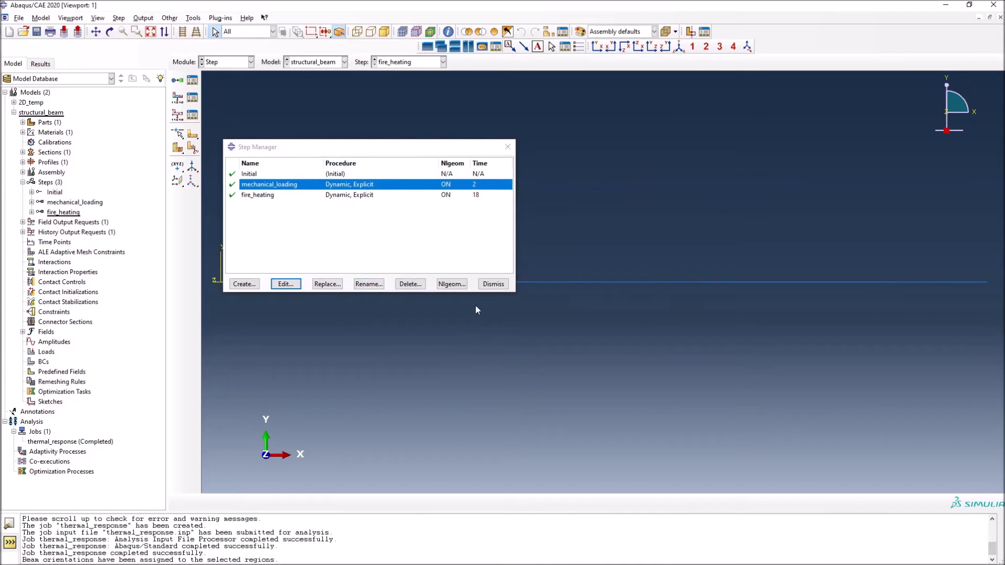
left_click(492, 285)
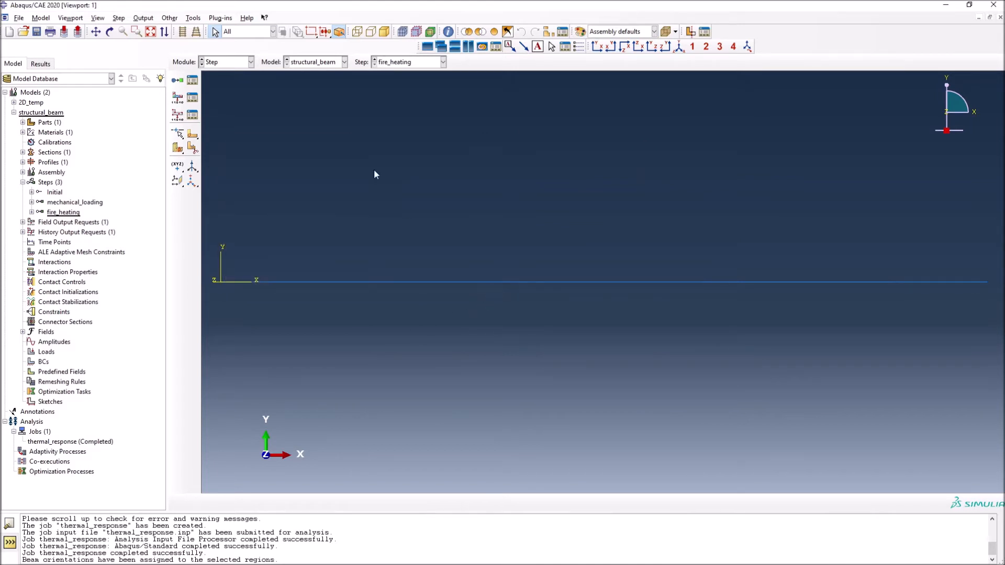
Switch to the Load module, looking briefly at the Interaction module on the way.
left_click(250, 62)
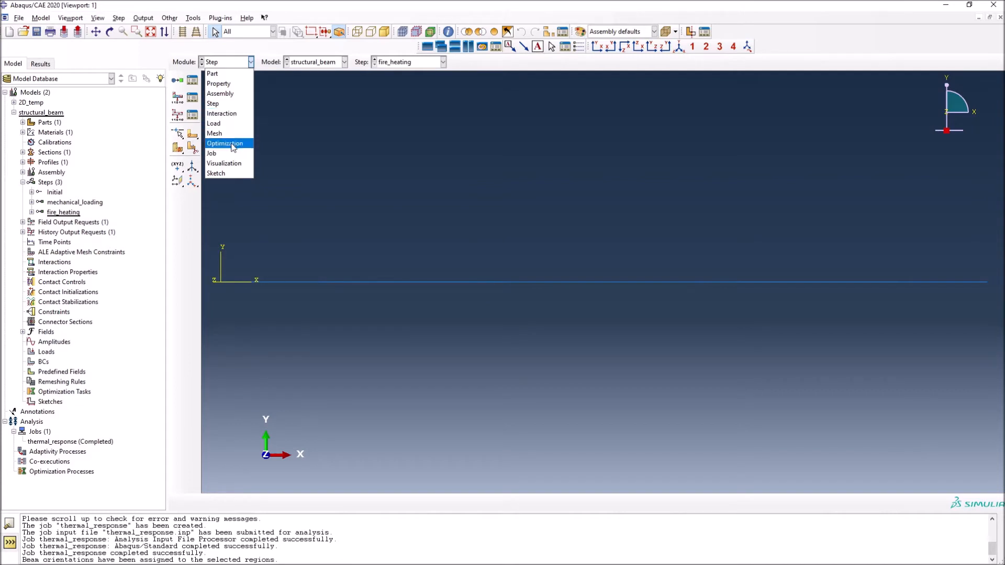
left_click(251, 65)
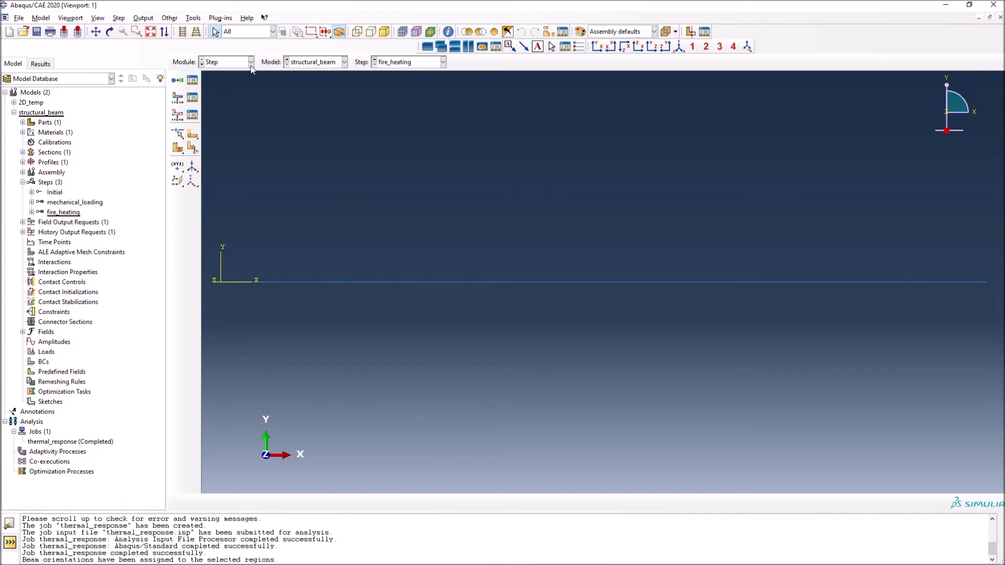
left_click(252, 64)
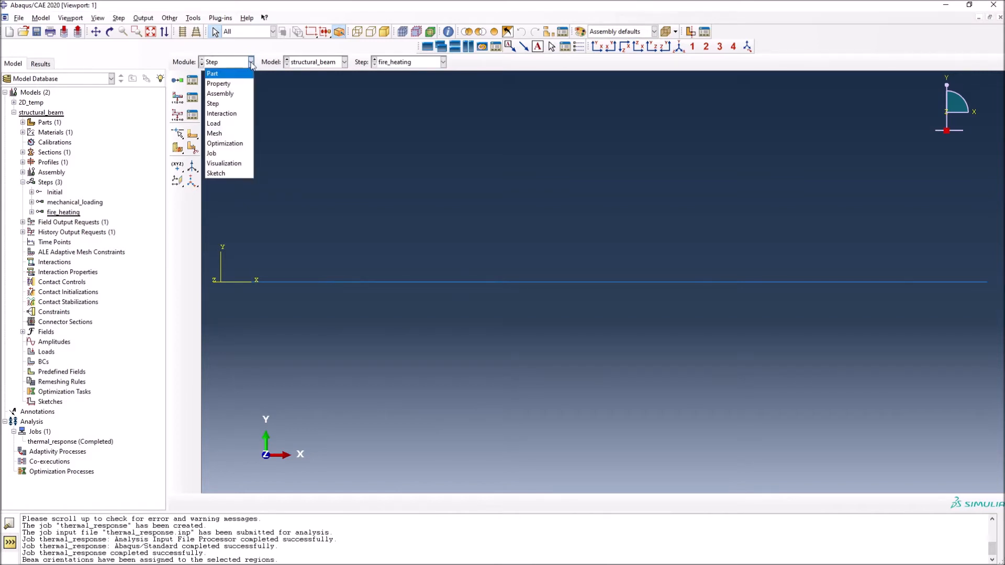
left_click(231, 124)
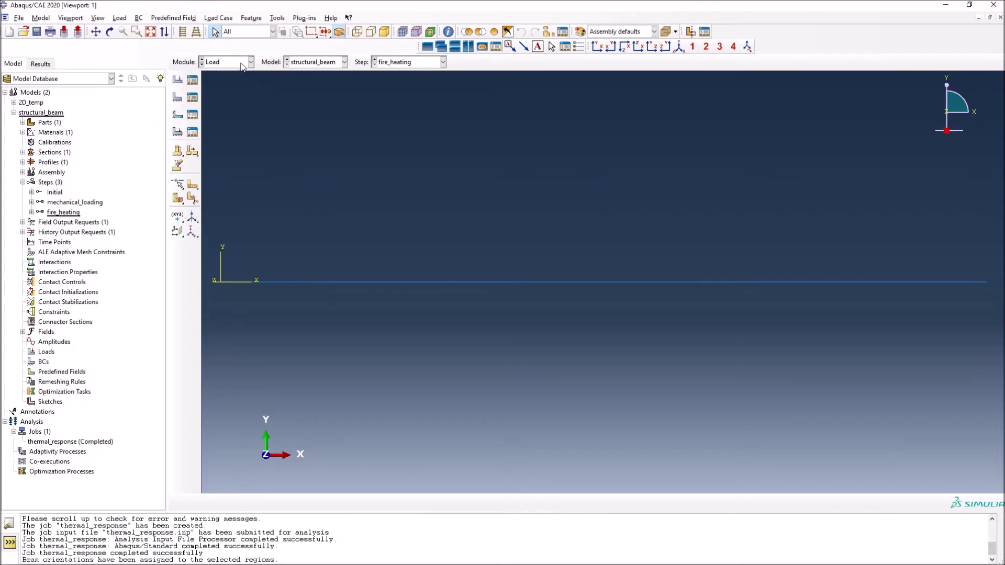
left_click(242, 63)
left_click(229, 115)
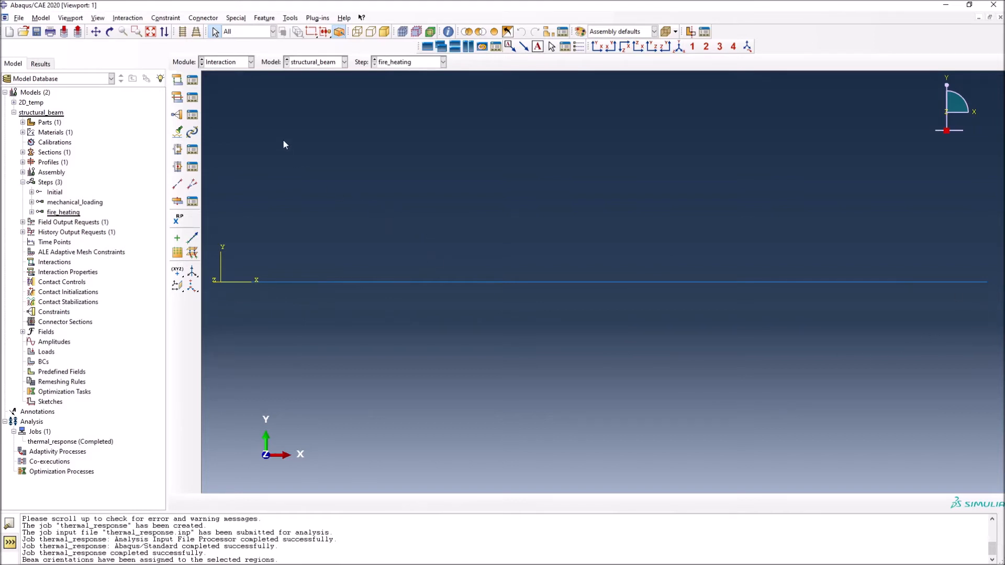
left_click(250, 62)
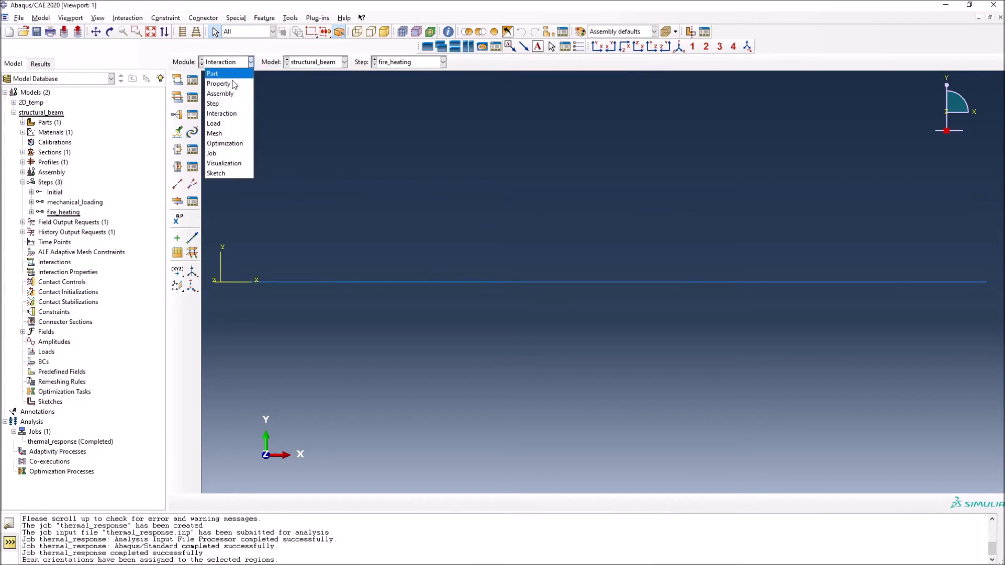
left_click(215, 124)
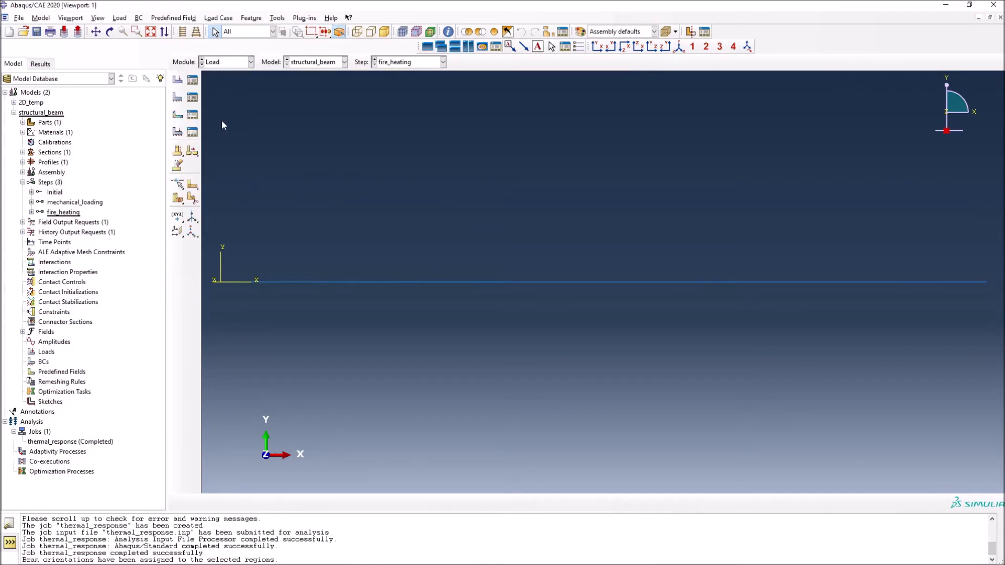
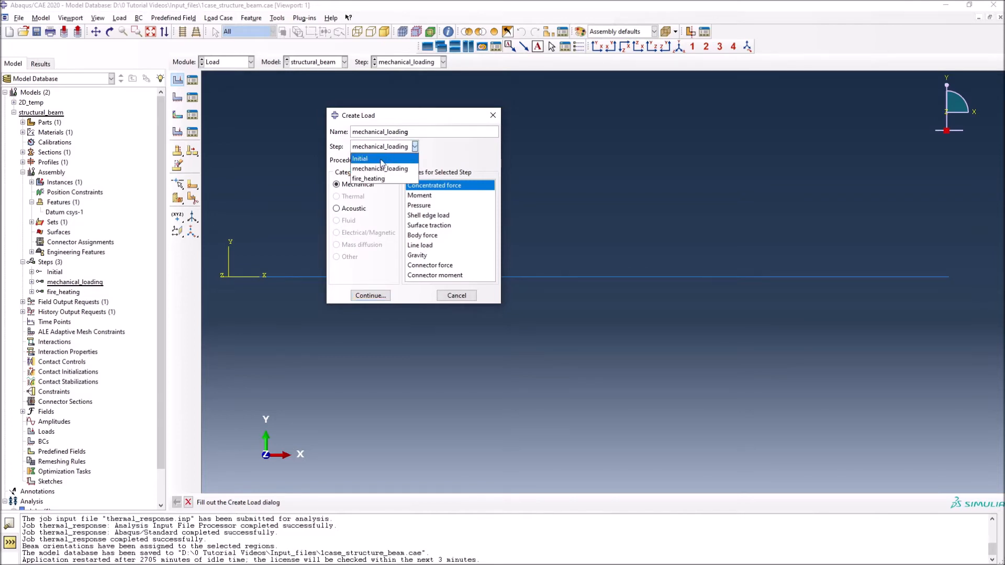
Start a mechanical Concentrated force load named mechanical_loading in the mechanical_loading step.
left_click(376, 168)
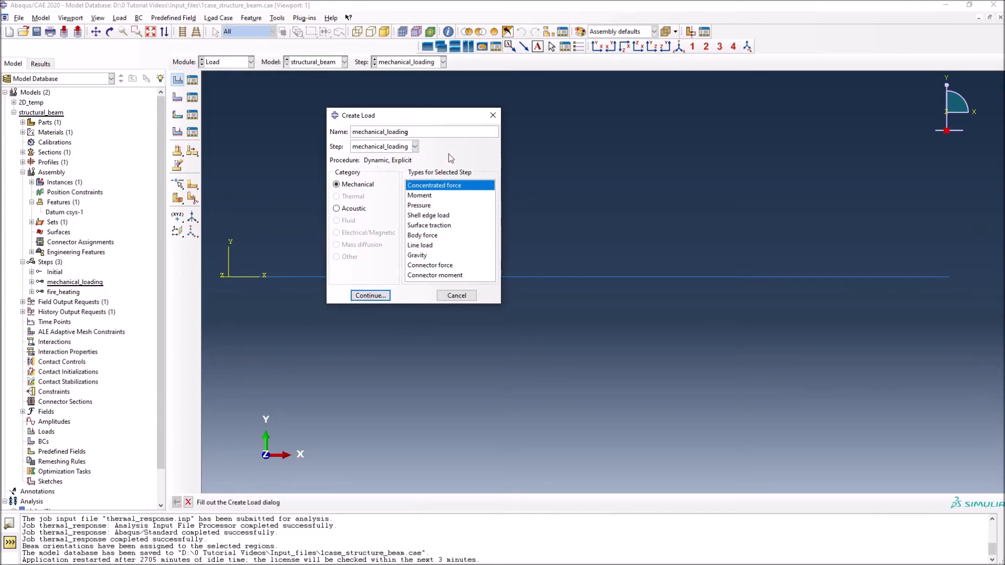
left_click(373, 149)
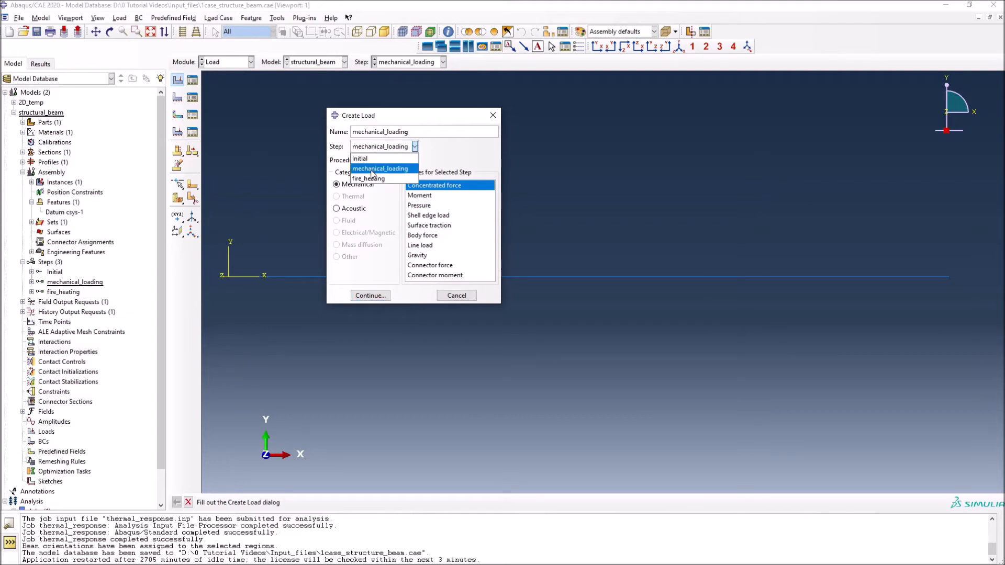
left_click(372, 169)
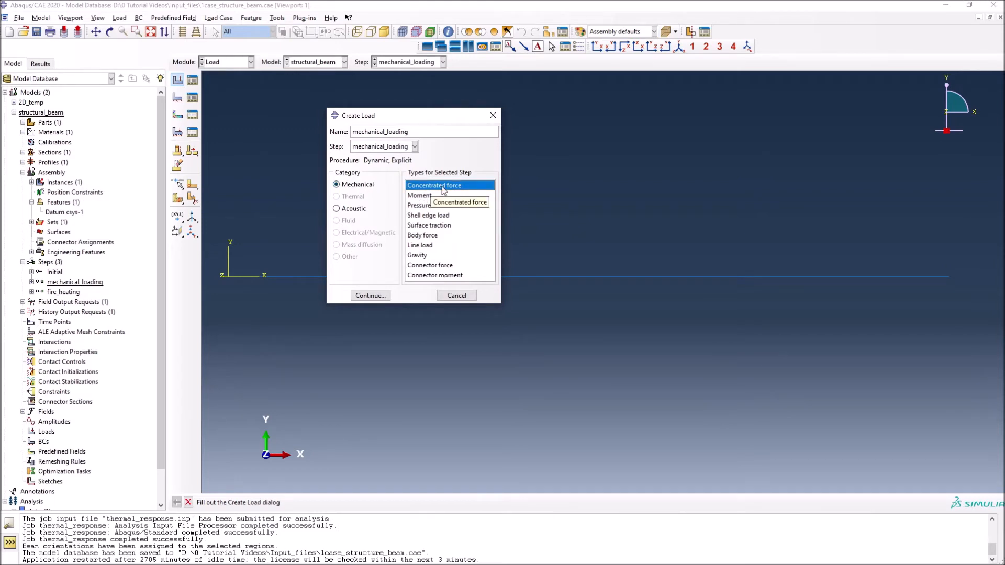
left_click(381, 296)
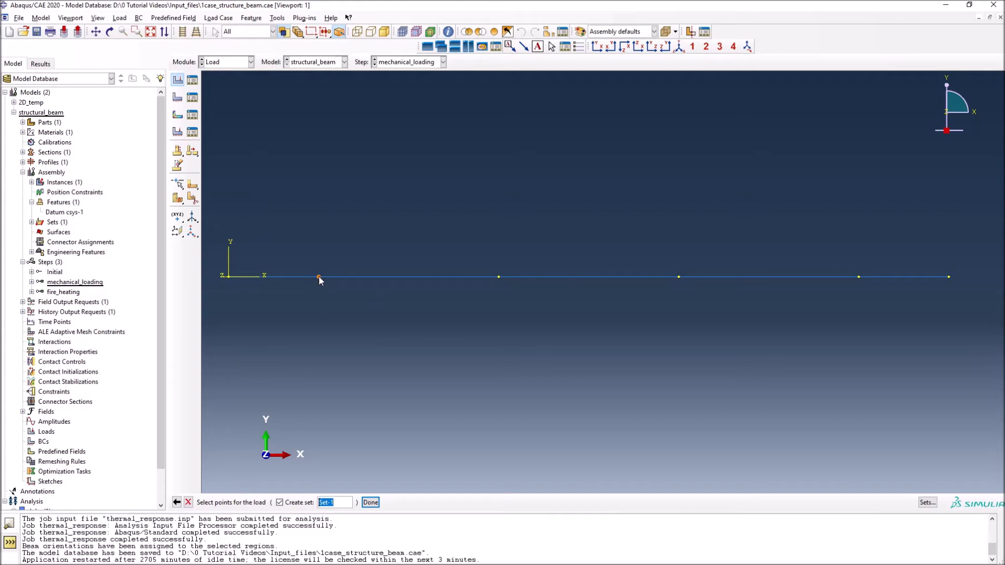
Apply the load to the four interior points along the beam, saving them as a set named load_points.
left_click(678, 277)
left_click(679, 276)
left_click(860, 278, "shift")
left_click(338, 503)
key("BackSpace")
key("BackSpace")
key("BackSpace")
key("BackSpace")
key("BackSpace")
type("loads")
key("BackSpace")
type("_points")
left_click(370, 502)
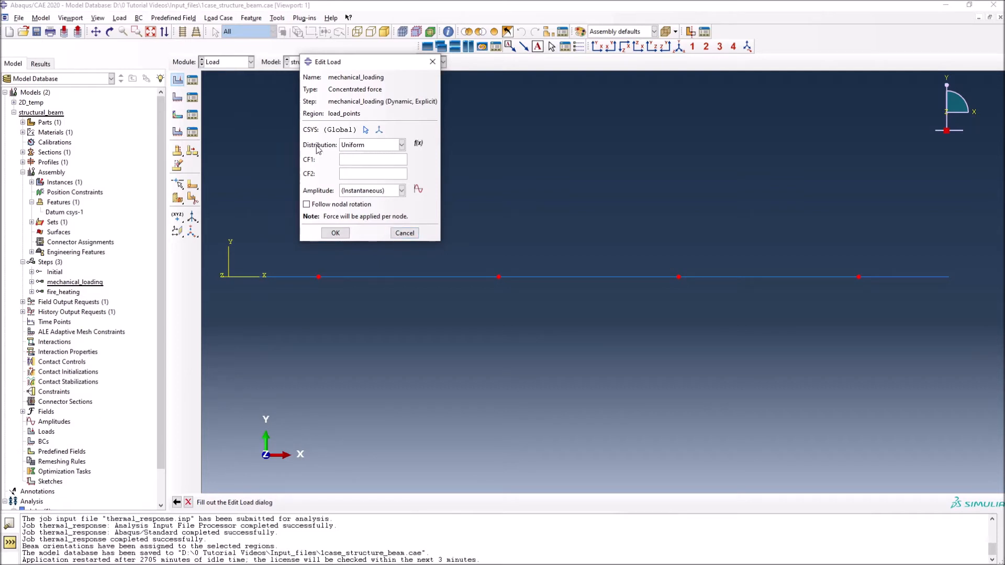
Keep the Uniform distribution and set the concentrated force components to CF1 0 and CF2 -10500.
left_click(376, 148)
left_click(376, 148)
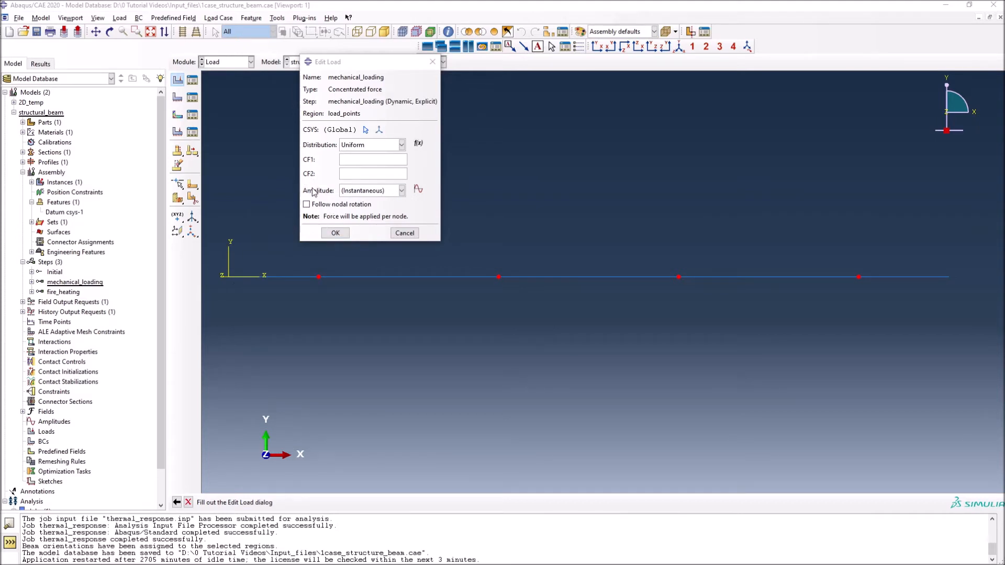
left_click(359, 160)
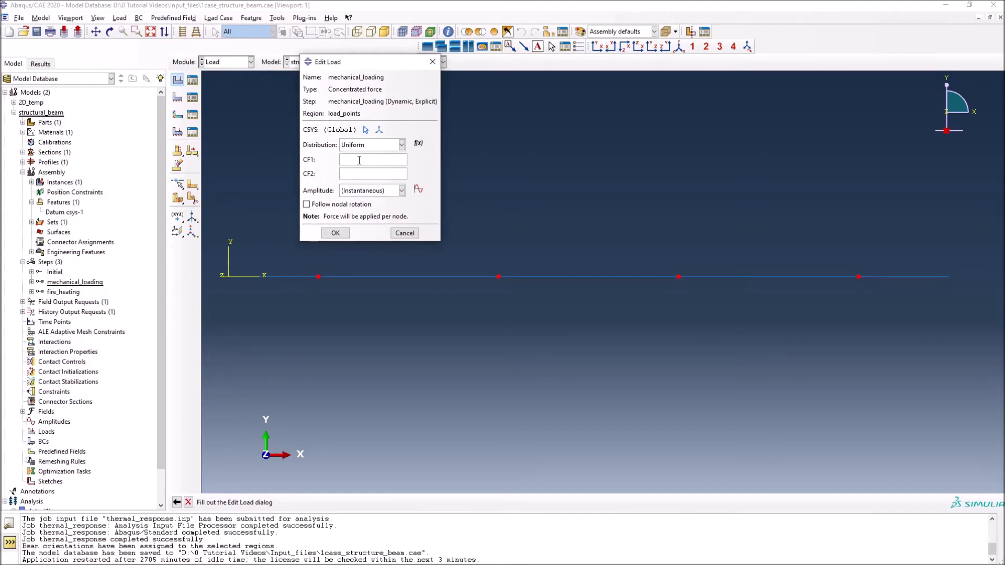
type("0")
type("-10")
type("5")
type("00")
left_click(385, 191)
left_click(385, 191)
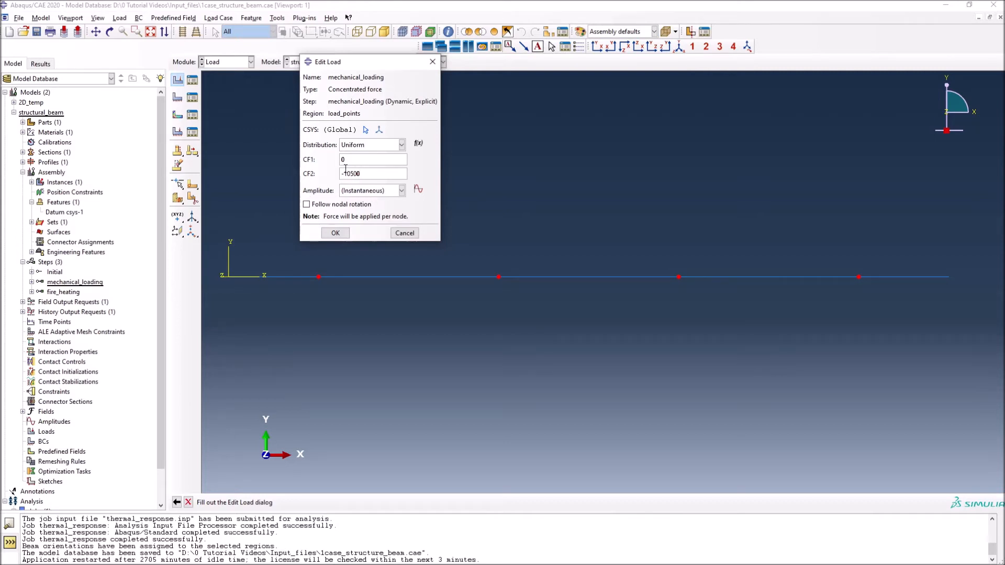
Start a new Tabular amplitude named mechanical_loading_curve for the concentrated force.
left_click(418, 190)
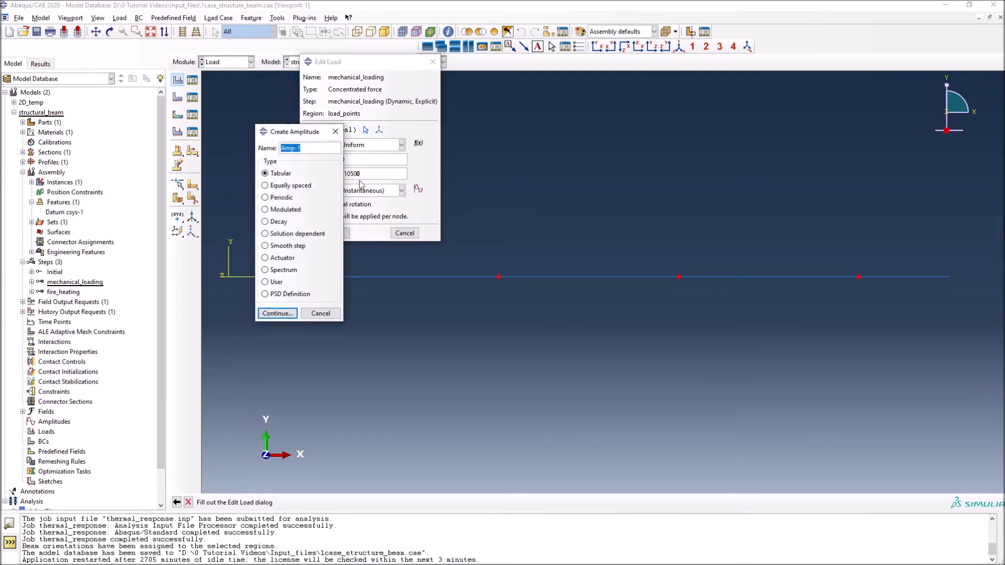
left_click_drag(306, 135, 536, 160)
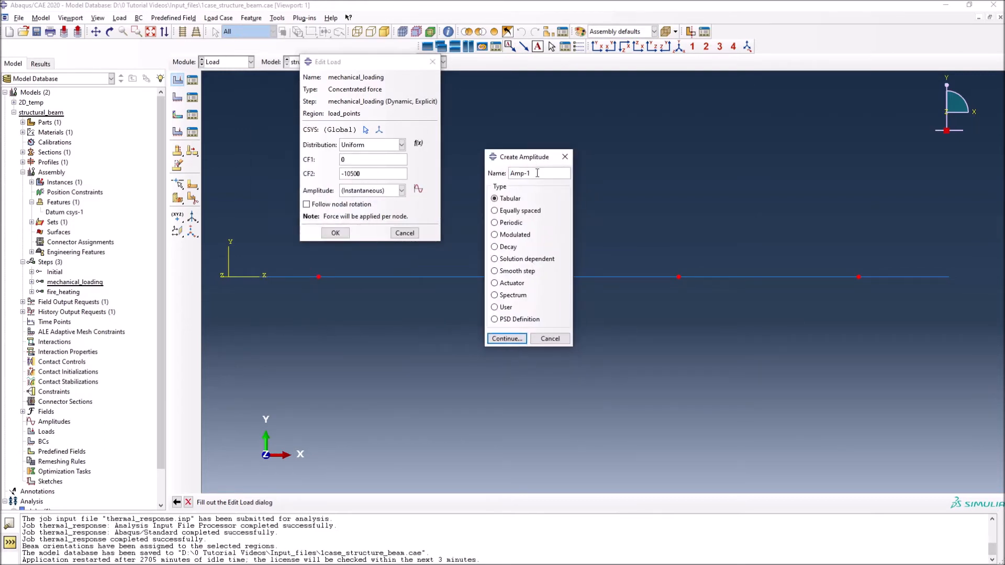
type("mecha")
type("nical")
type("_loading")
type("_curve")
left_click(494, 198)
left_click(507, 338)
Set the amplitude's time span to Total time and enter its first two points: time 0 with amplitude 0, time 2 with amplitude 1.
left_click_drag(362, 93, 433, 89)
left_click(378, 129)
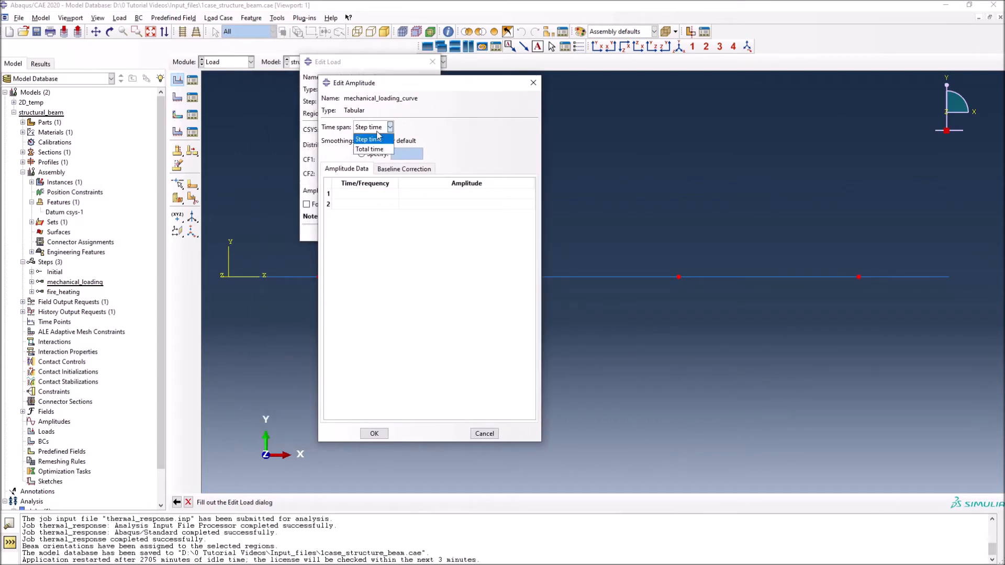
left_click(371, 149)
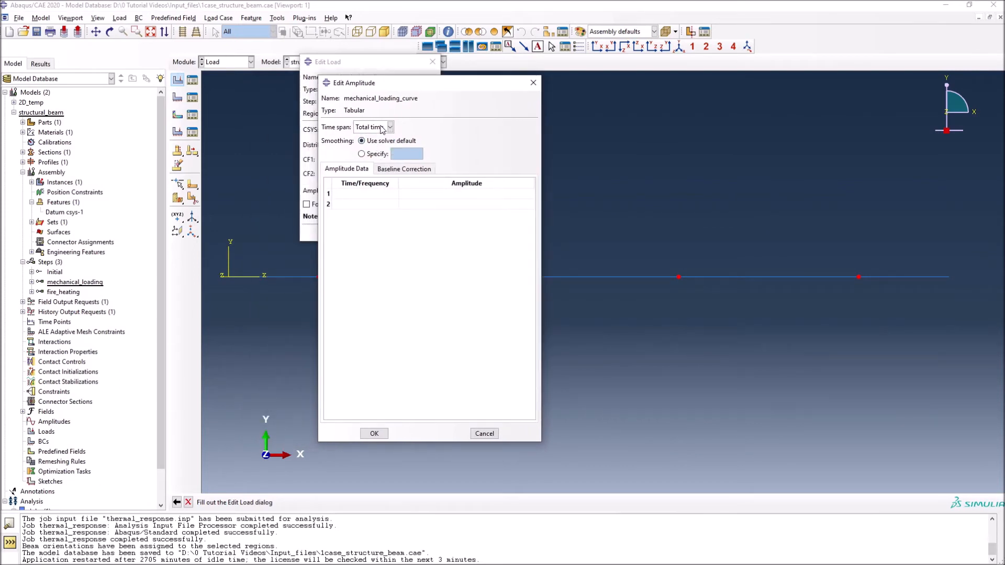
left_click(362, 193)
left_click(465, 193)
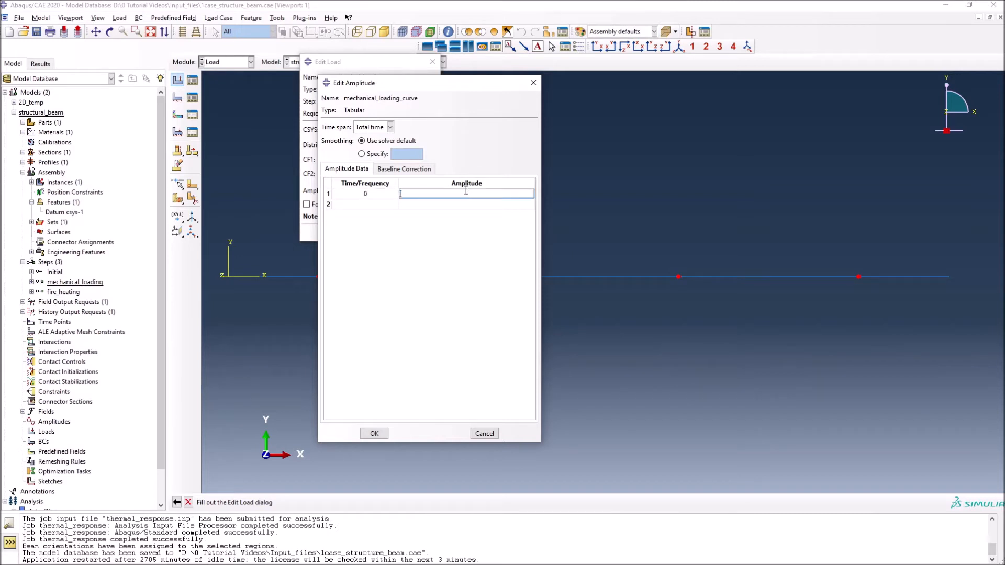
left_click(370, 204)
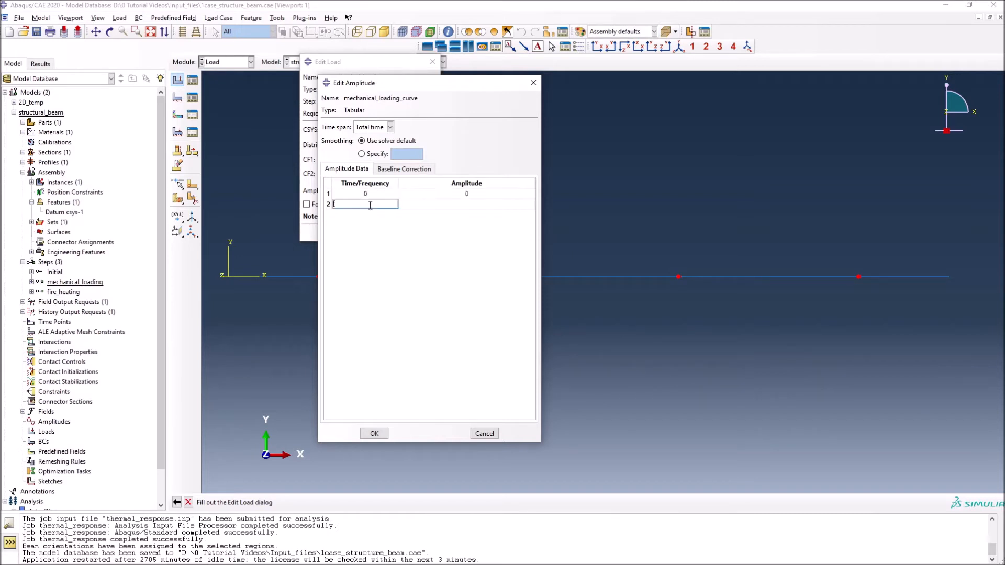
left_click(444, 206)
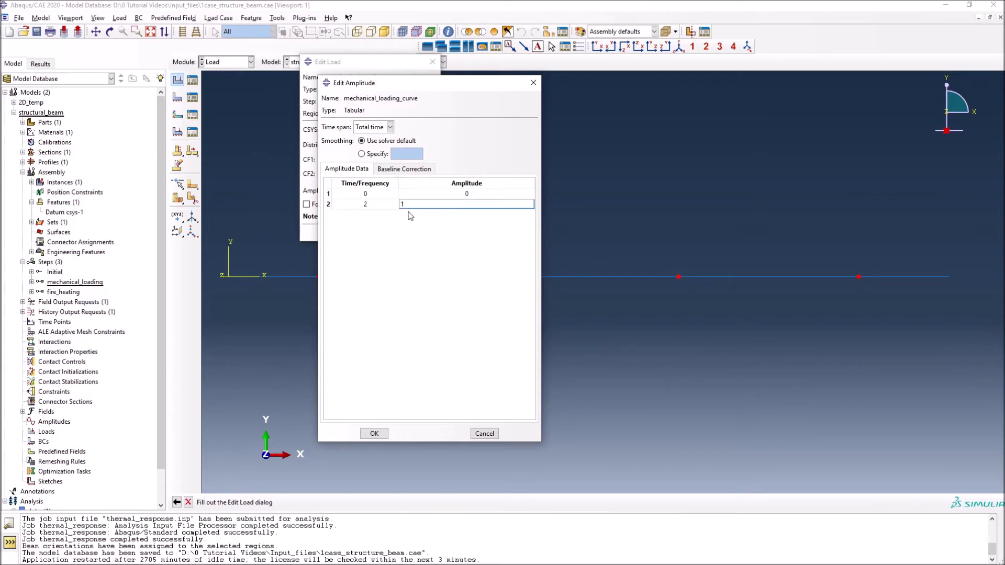
Add a third point to the amplitude curve at time 20 with amplitude 1.
key("Tab")
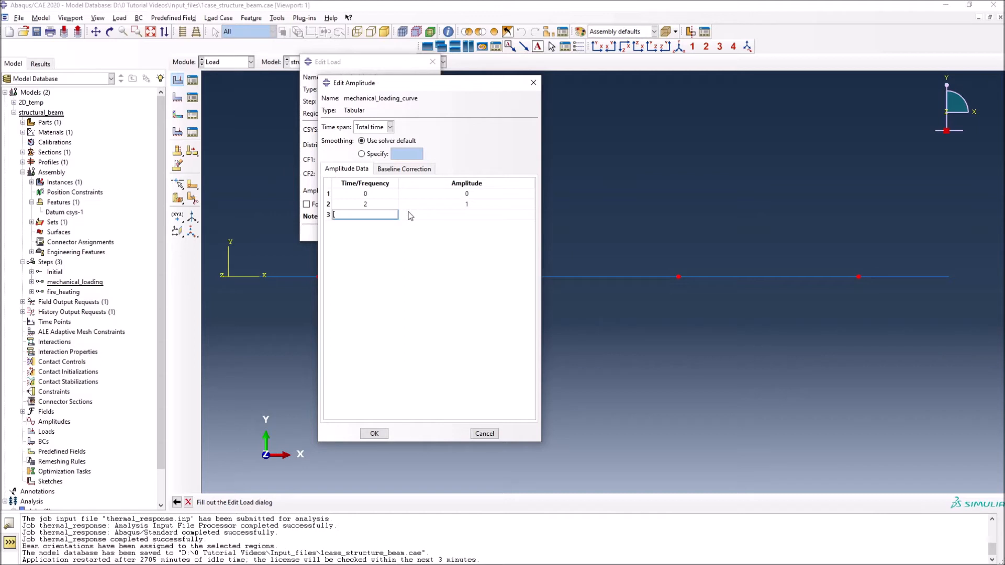
type("18")
key("BackSpace")
type("20")
key("Tab")
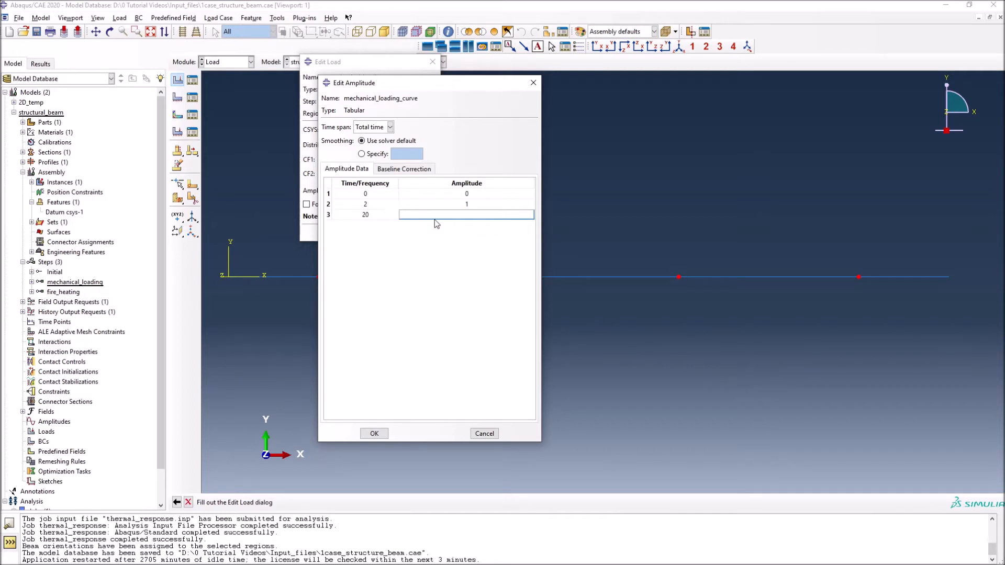
type("1")
key("Return")
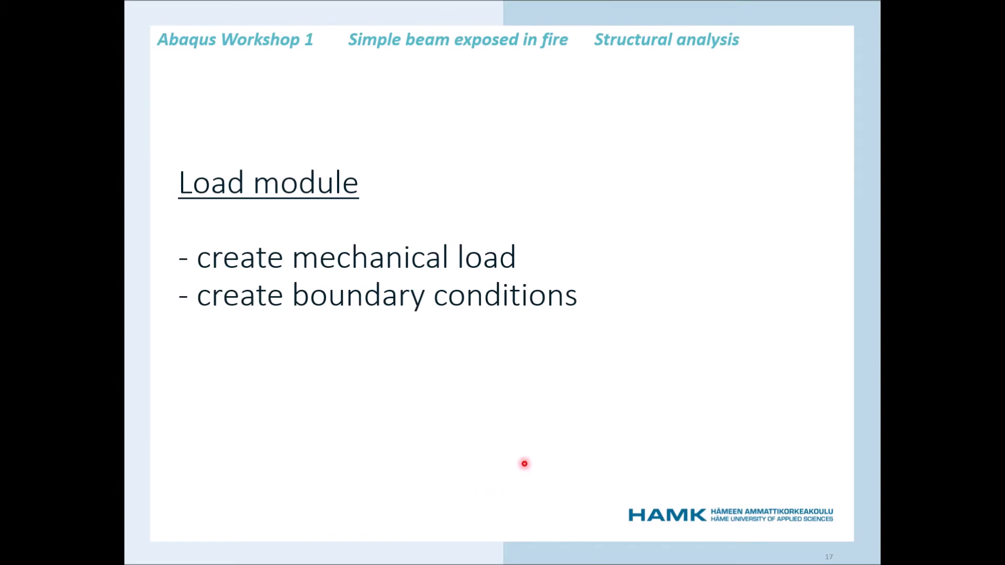
left_click(530, 429)
key("Left")
key("Left")
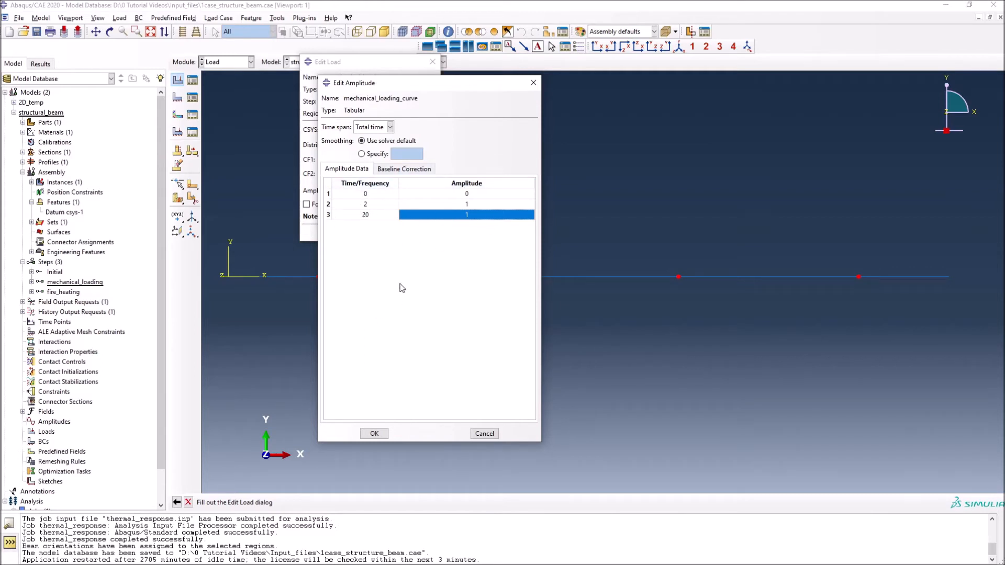
Confirm the amplitude data and finish the concentrated force with mechanical_loading_curve assigned as its amplitude.
left_click(374, 434)
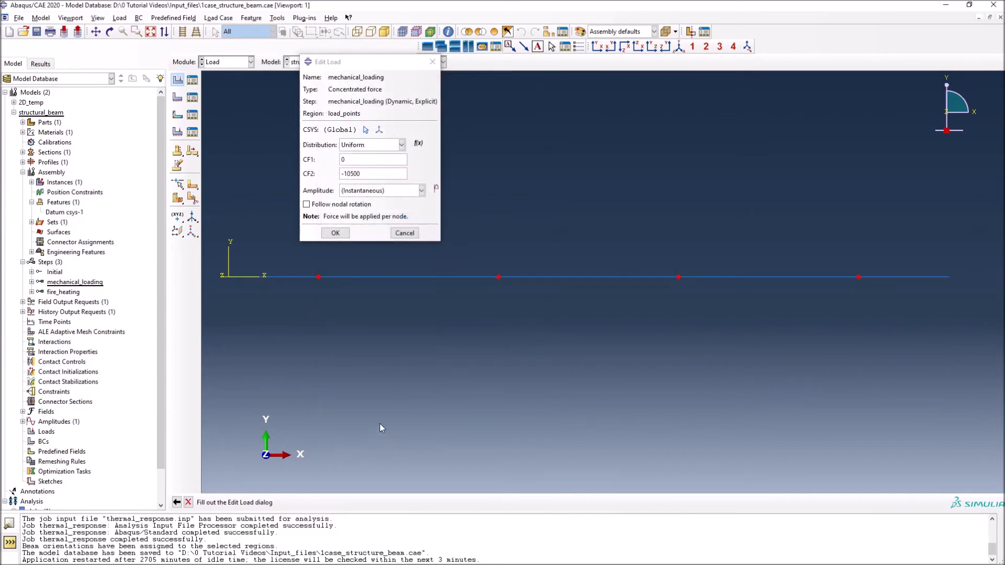
left_click(23, 422)
left_click(51, 433)
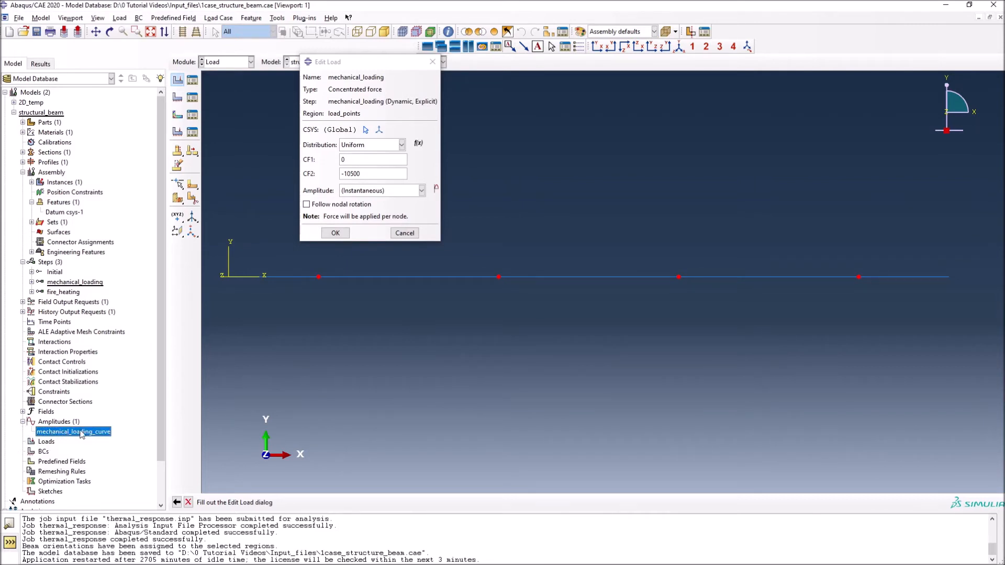
left_click(422, 191)
left_click(407, 214)
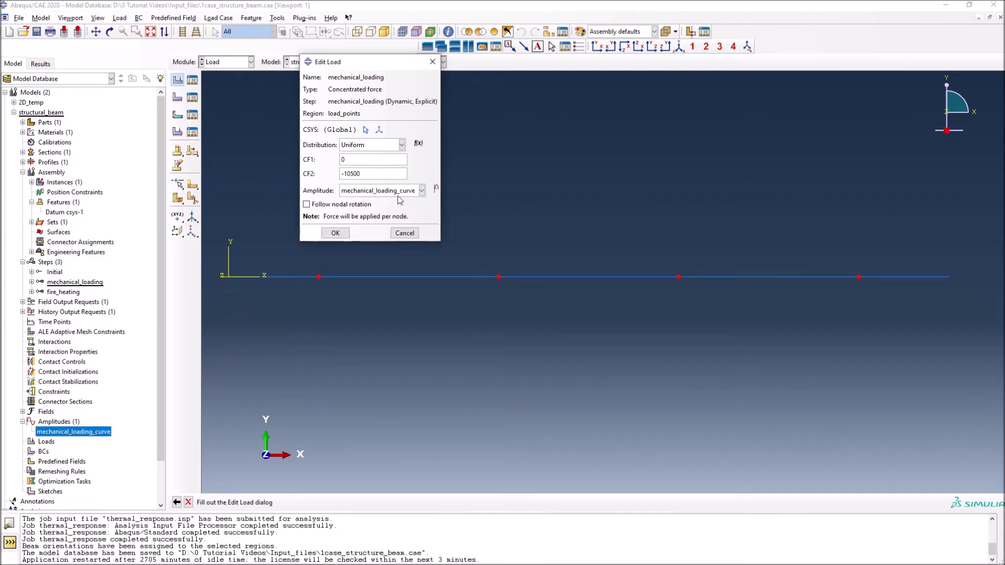
left_click(335, 233)
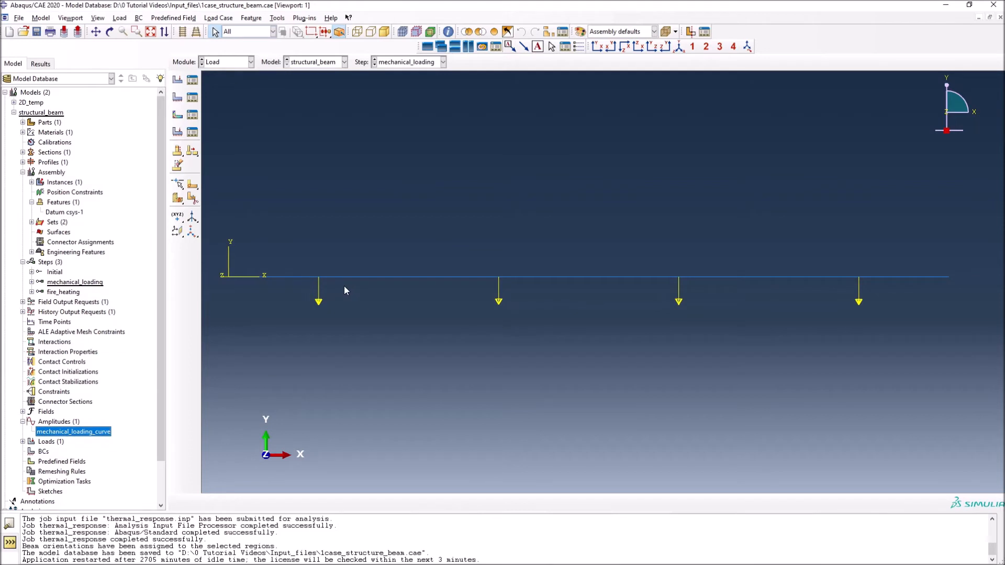
Review the mechanical_loading_curve data and the concentrated force's definition in the mechanical_loading step, without changing either.
double_click(98, 433)
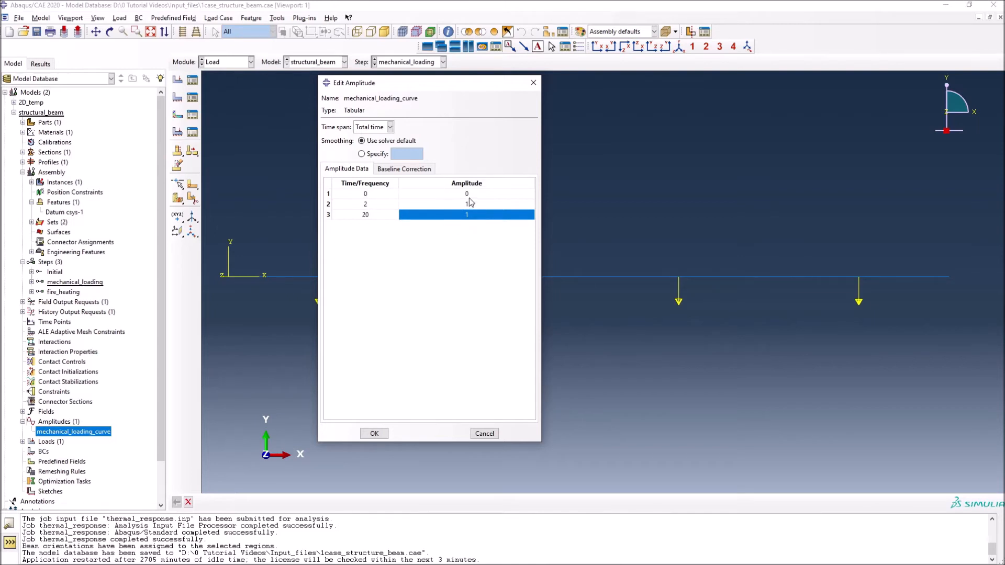
left_click(485, 434)
left_click(192, 79)
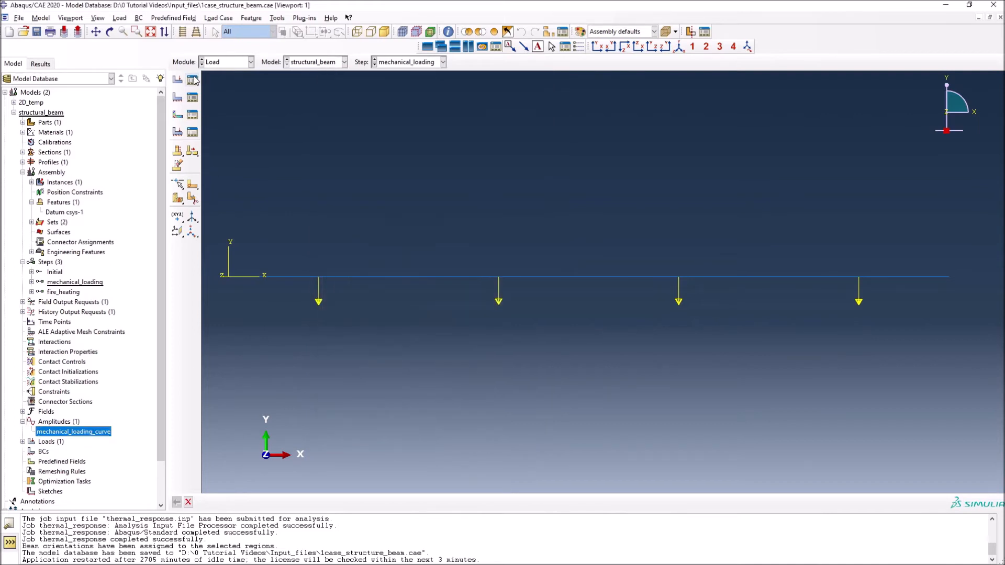
left_click(421, 135)
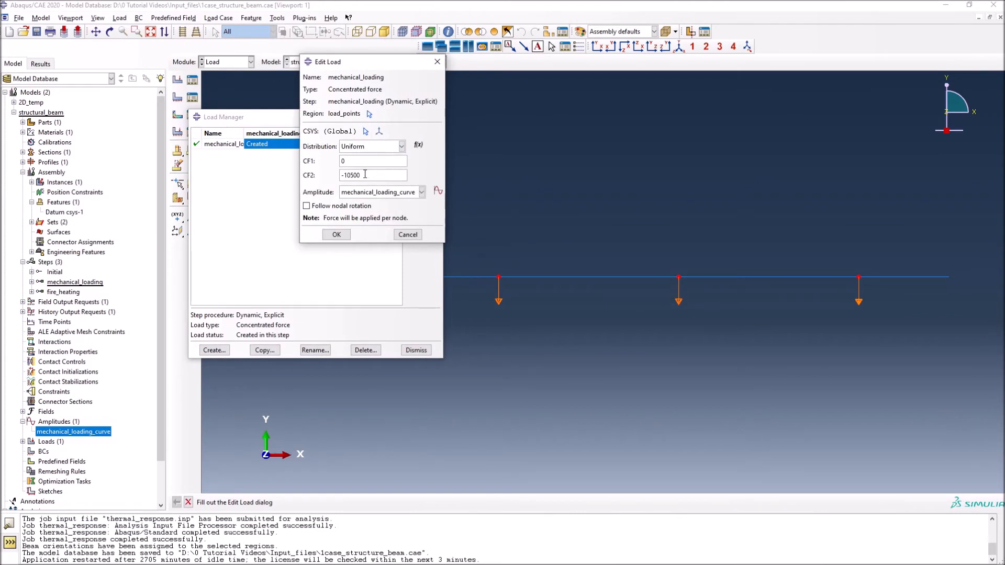
triple_click(363, 176)
left_click(408, 235)
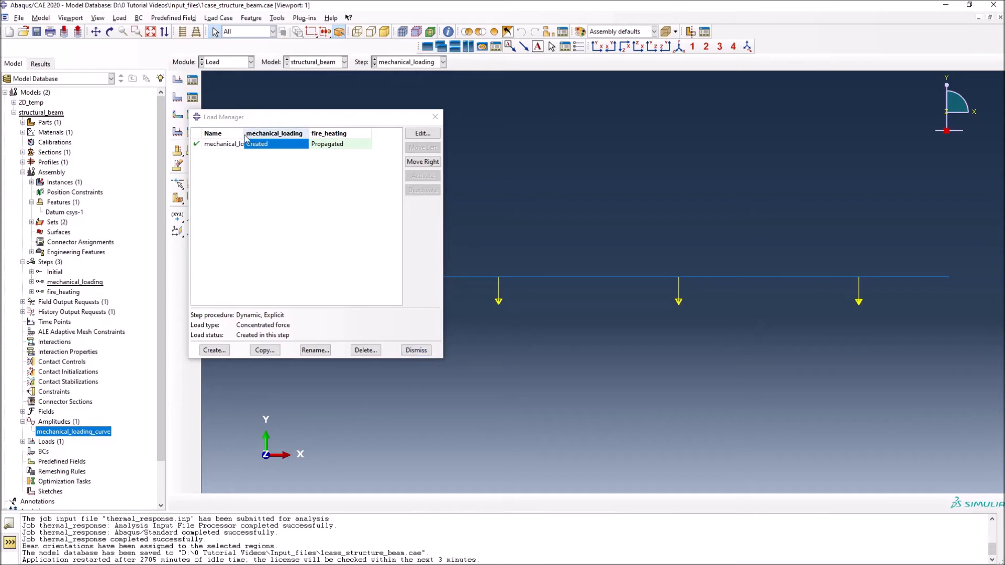
left_click_drag(244, 132, 256, 131)
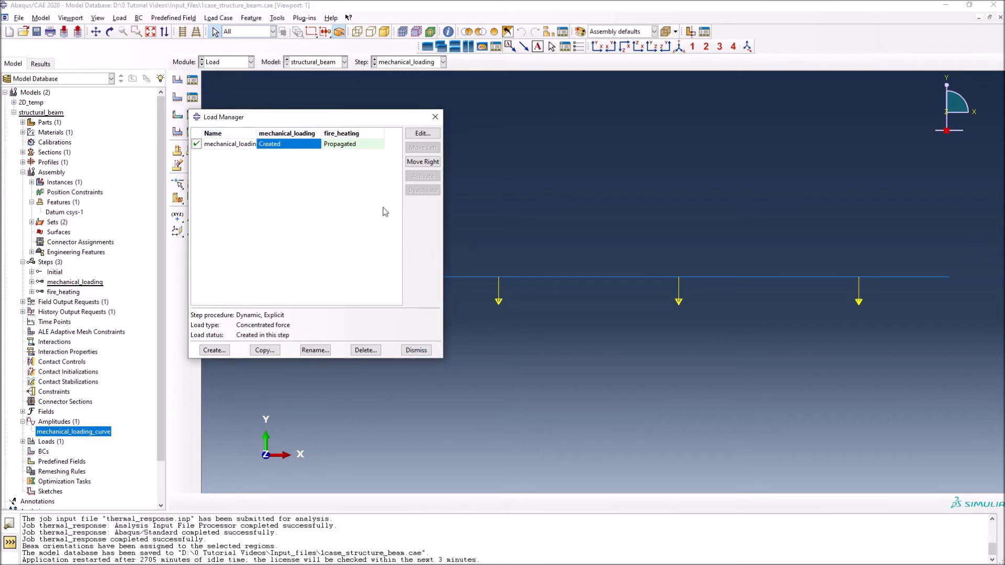
left_click(435, 117)
Check the concentrated force's status and definition in the fire_heating step.
left_click(192, 80)
left_click(367, 147)
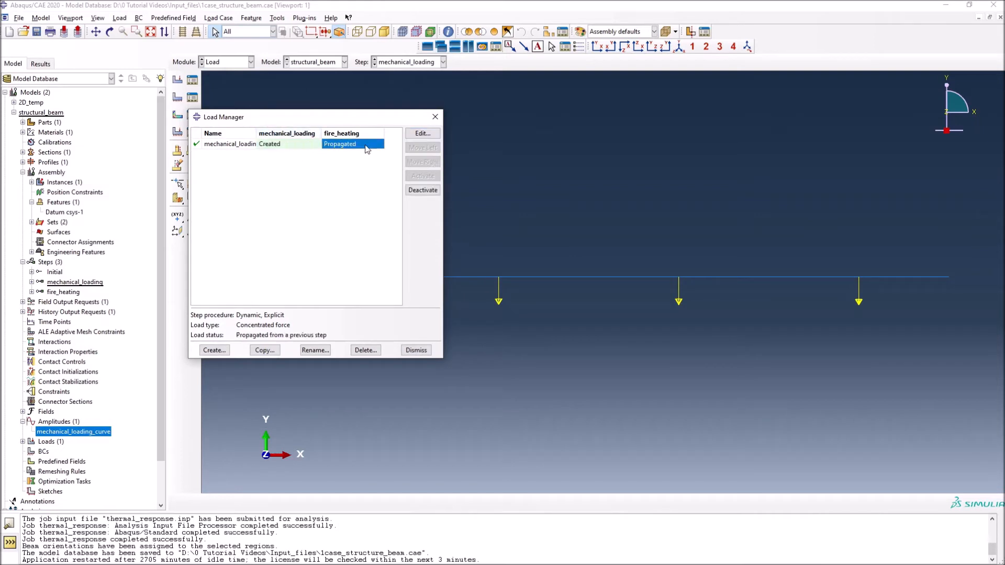
left_click(421, 134)
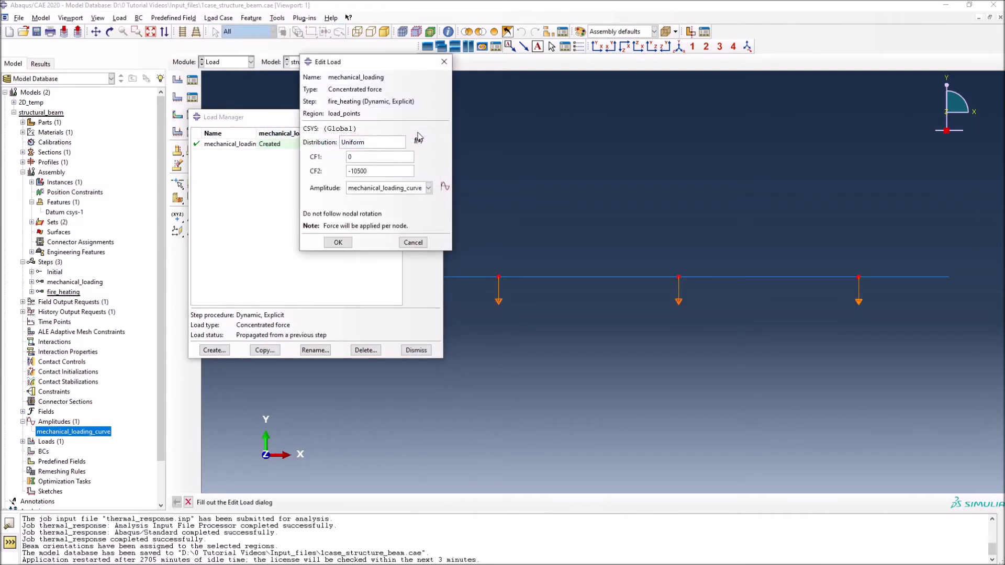
left_click(337, 243)
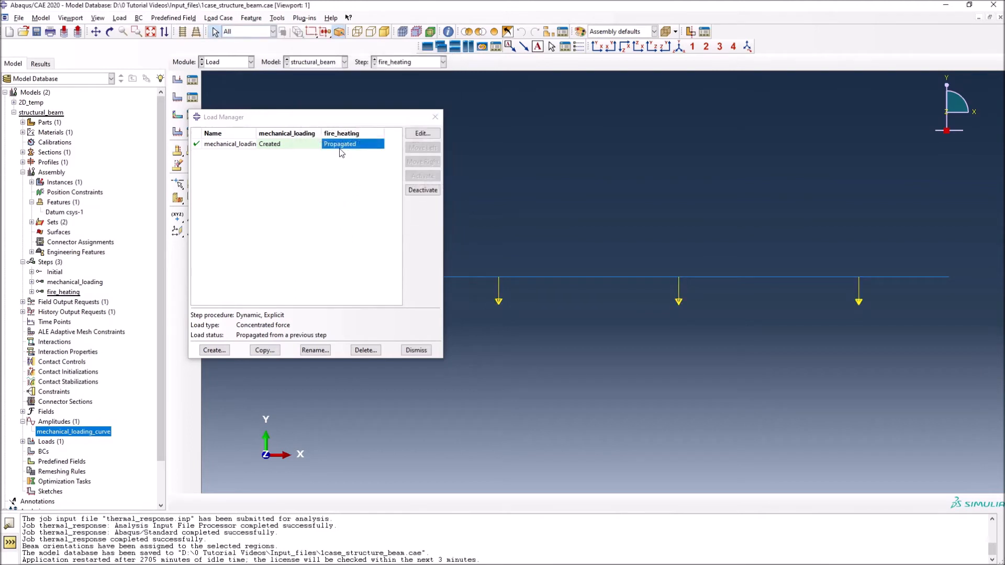
left_click(301, 147)
left_click(340, 150)
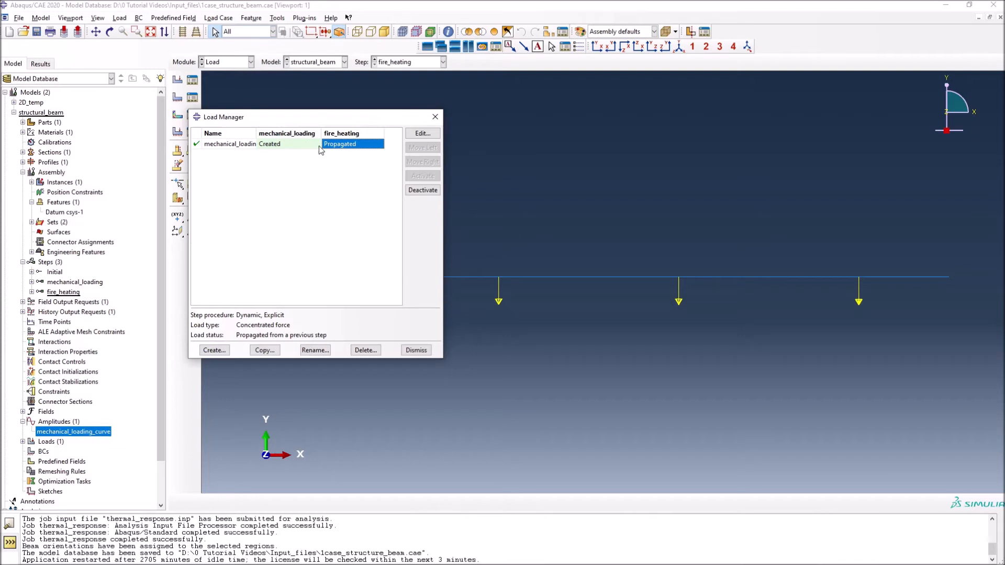
Check the mechanical load's status in the mechanical_loading and fire_heating steps and close the load manager.
left_click(296, 145)
left_click(335, 146)
left_click(434, 118)
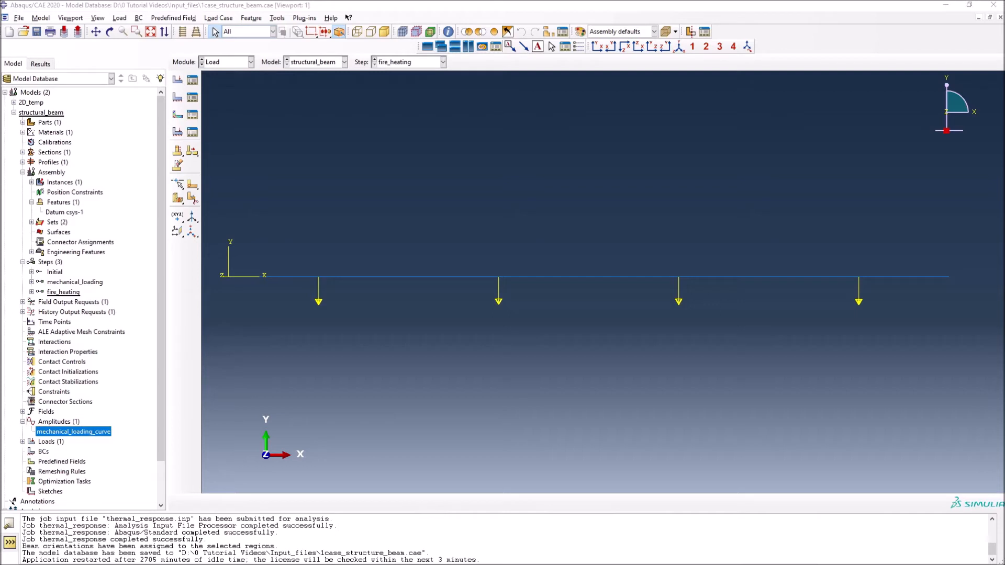
Start a new boundary condition named left-pin.
left_click(228, 276)
left_click(177, 98)
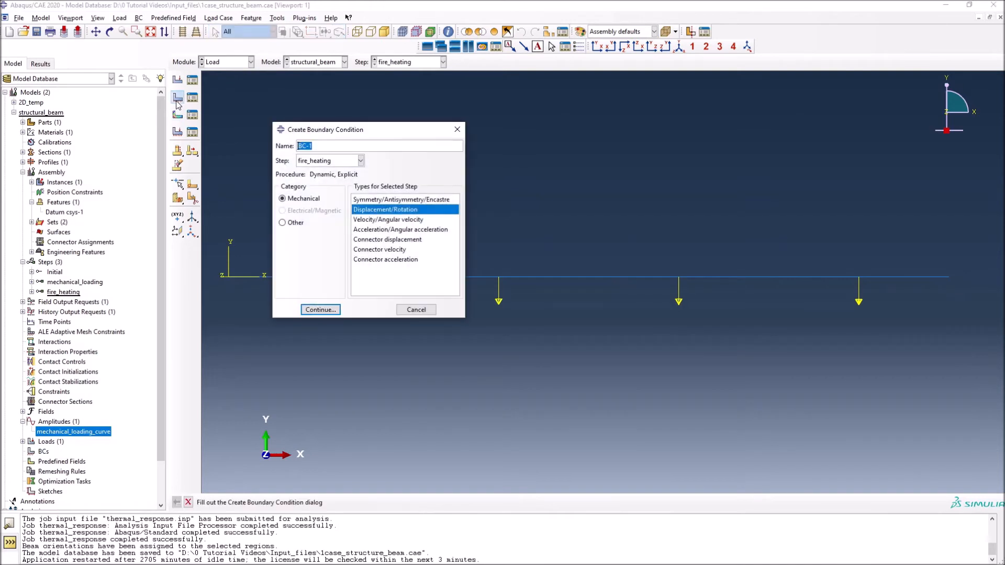
left_click(330, 146)
key("BackSpace")
key("BackSpace")
key("BackSpace")
key("BackSpace")
type("left")
type("pin")
Set the left-pin boundary condition to the mechanical_loading step with the Displacement/Rotation type.
left_click(361, 161)
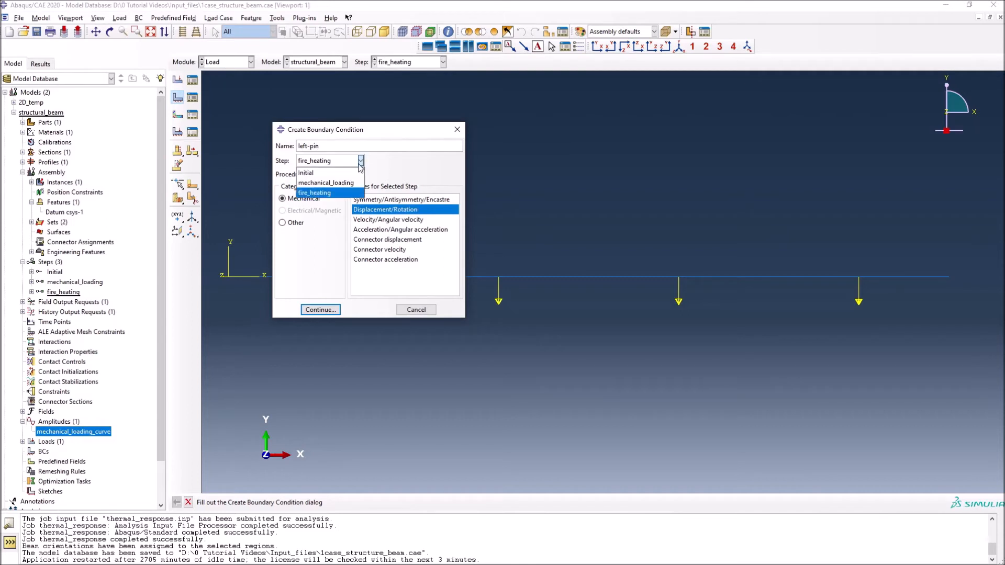
left_click(360, 162)
left_click(360, 162)
left_click(348, 184)
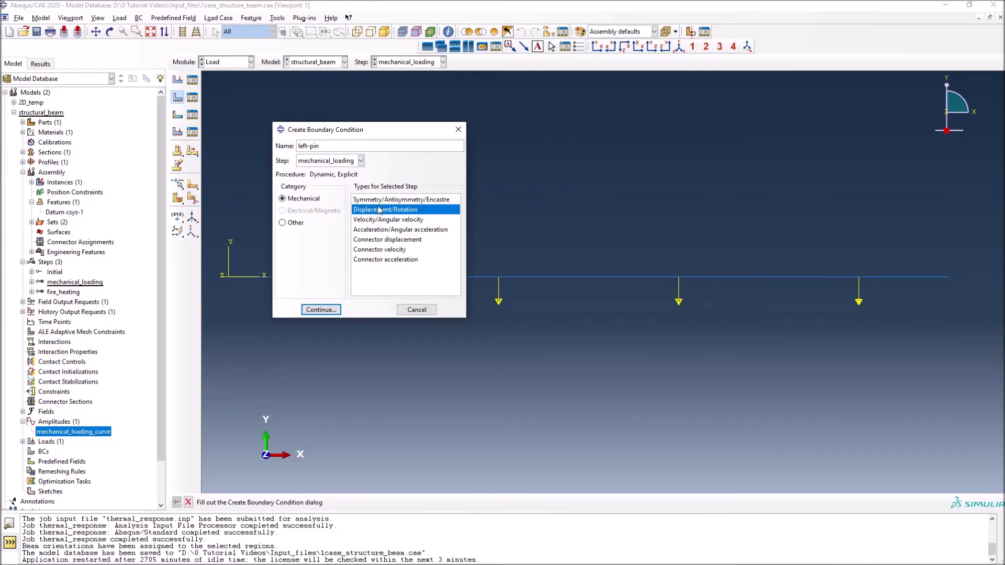
left_click(411, 210)
left_click(321, 310)
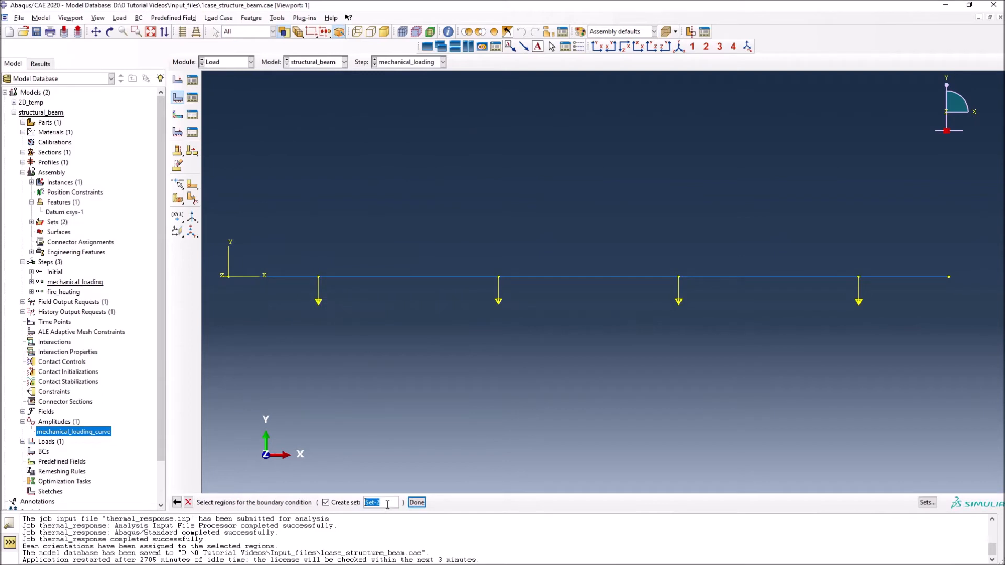
Assign the boundary condition to the beam's left end point as a new set named left_pin.
type("left_pin")
left_click(228, 278)
left_click(417, 503)
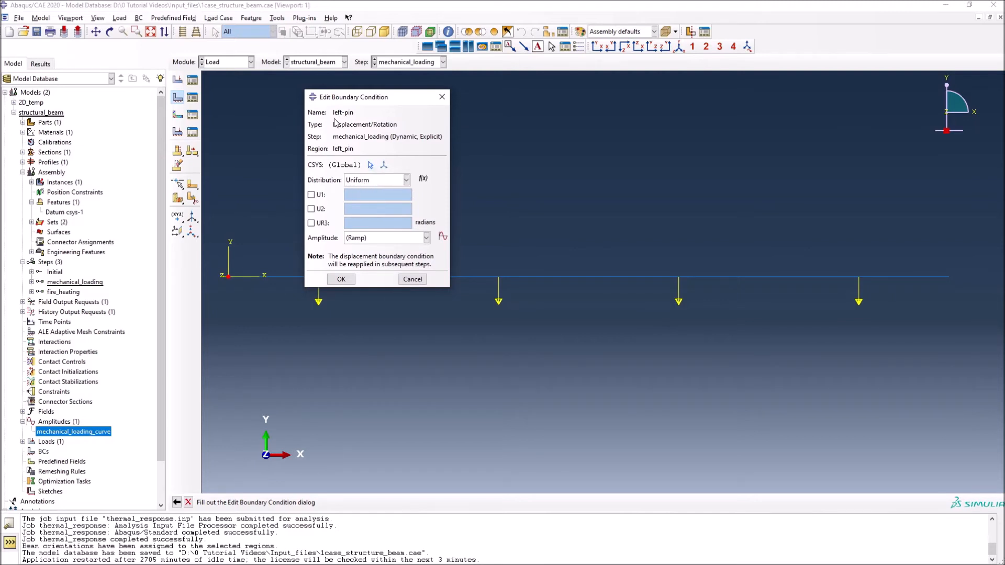
Fix U1 and U2 at 0 for left-pin, keeping the Ramp amplitude and leaving UR3 free.
left_click(312, 194)
left_click(311, 209)
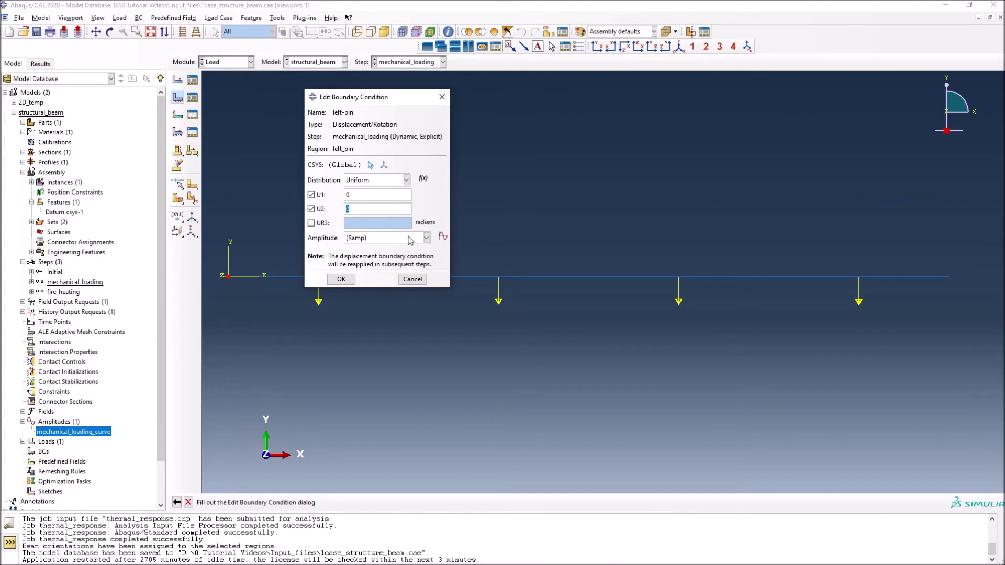
left_click(426, 238)
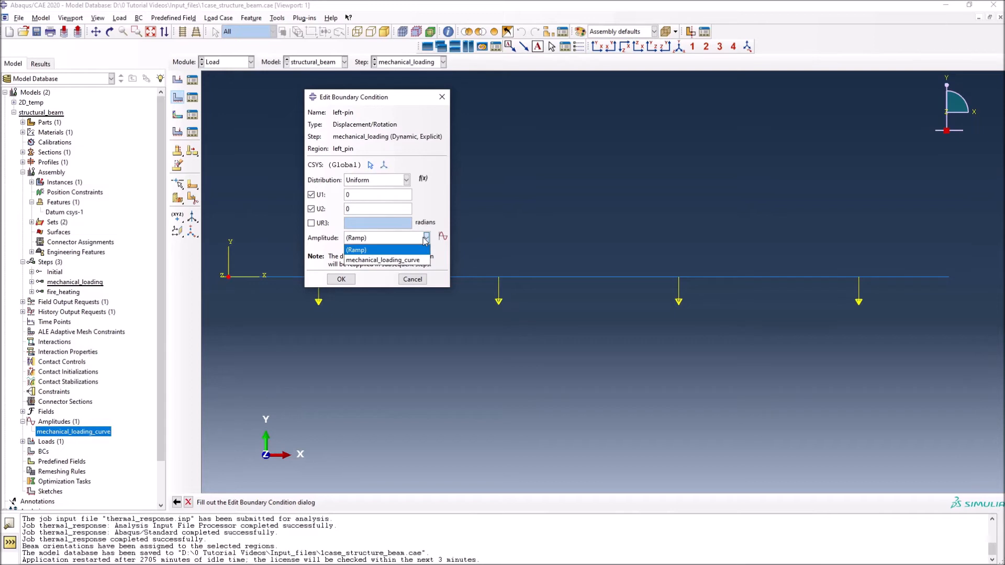
left_click(425, 238)
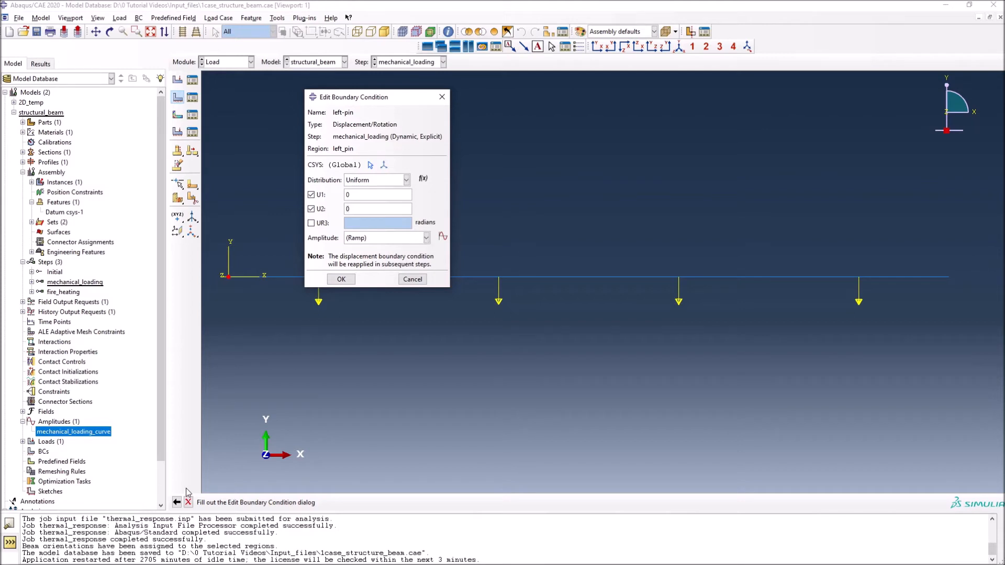
left_click(341, 279)
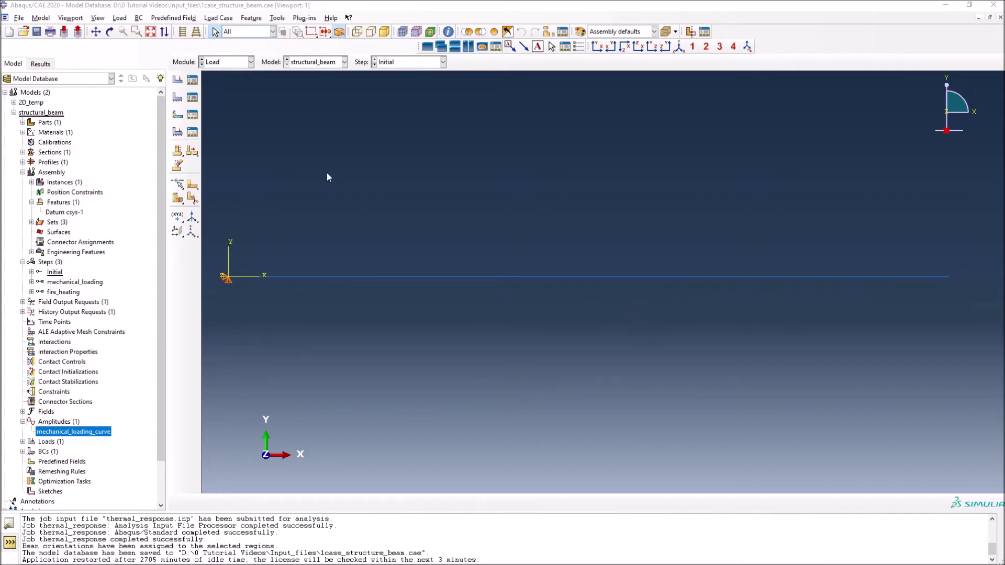
Try moving the left-pin boundary condition to the mechanical_loading step, return it to Initial, and close the boundary condition manager.
left_click(193, 99)
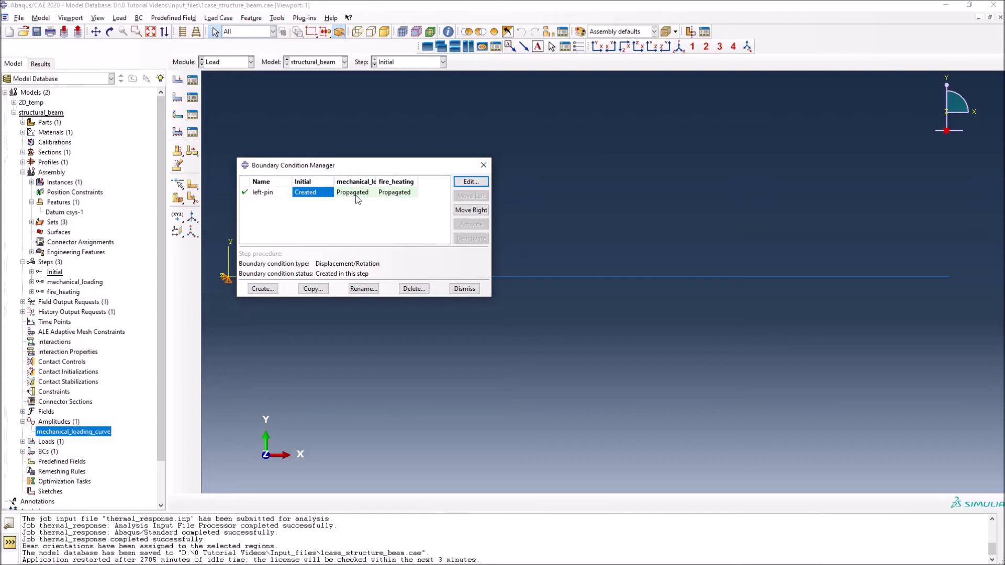
left_click(469, 211)
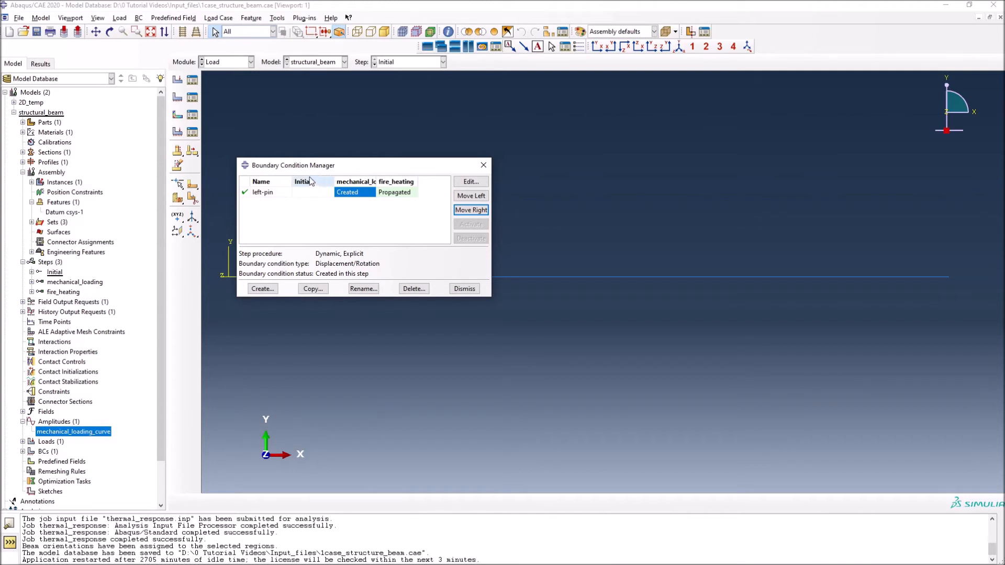
left_click(470, 197)
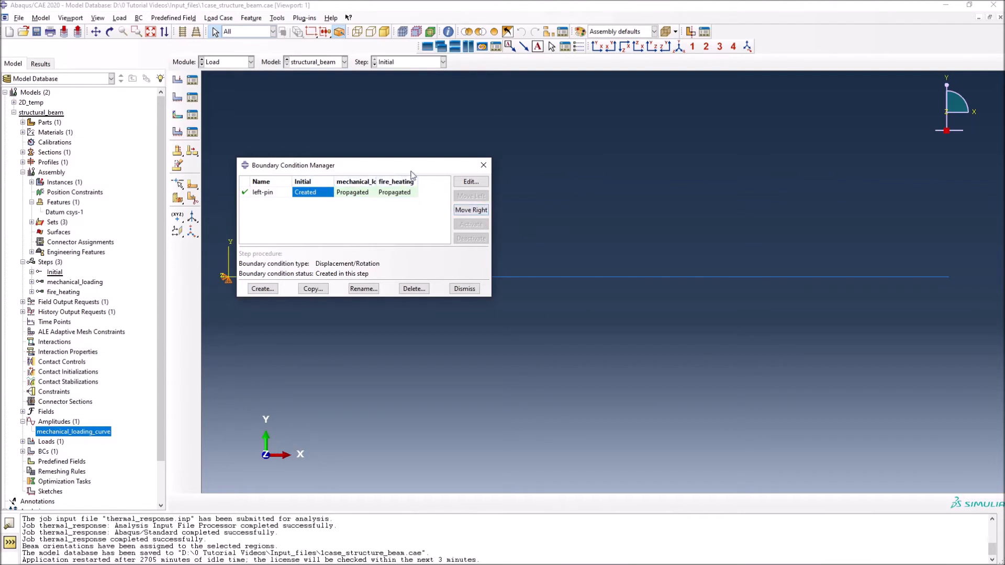
left_click(483, 166)
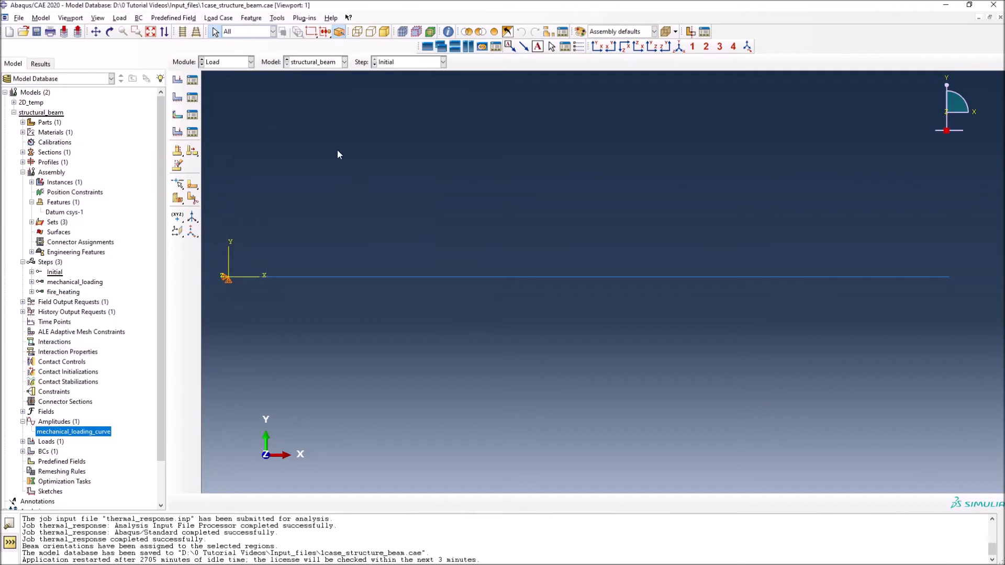
Start a Displacement/Rotation boundary condition named roller in the Initial step.
left_click(178, 102)
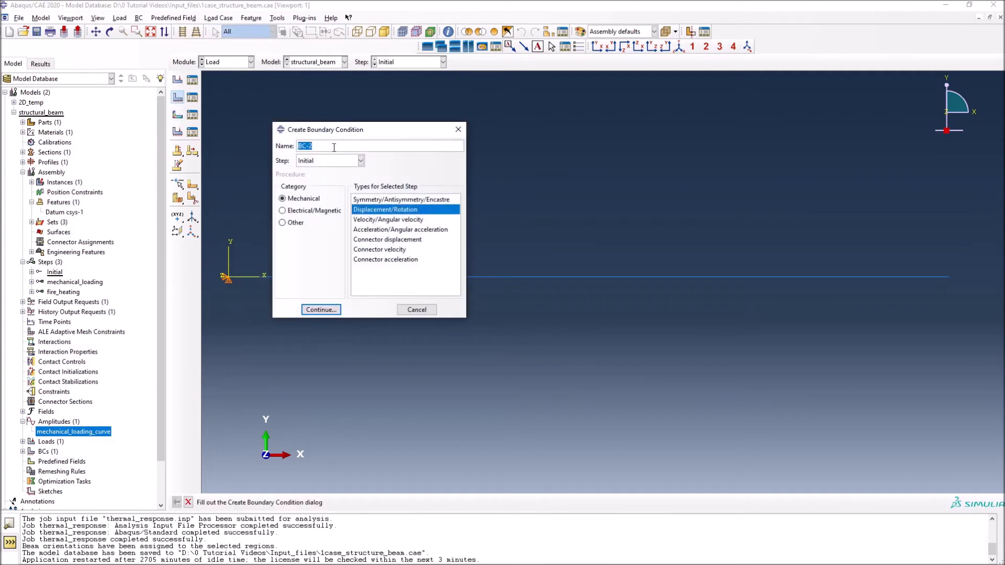
left_click(334, 146)
key("BackSpace")
key("BackSpace")
key("BackSpace")
key("BackSpace")
type("rolle")
left_click(360, 160)
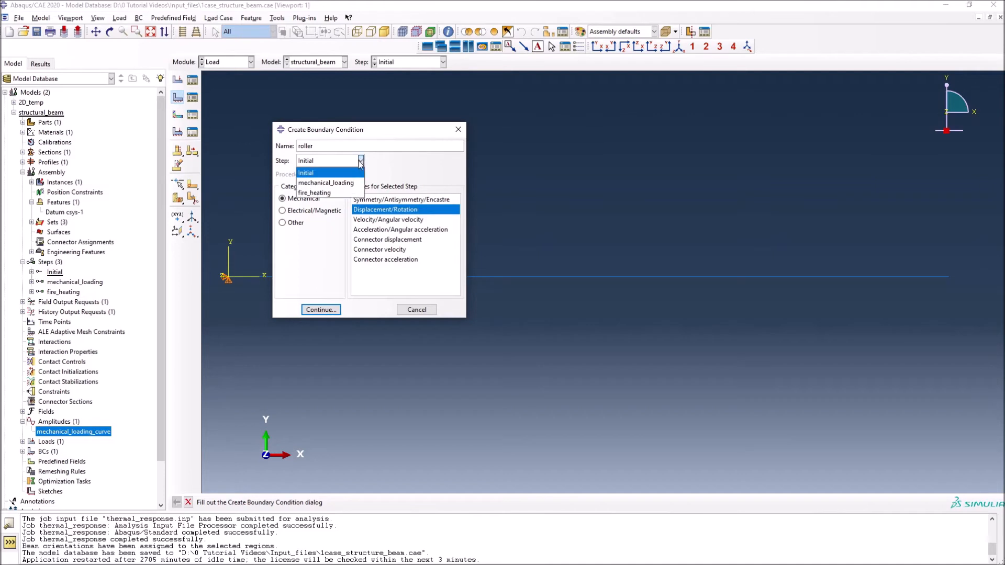
left_click(341, 172)
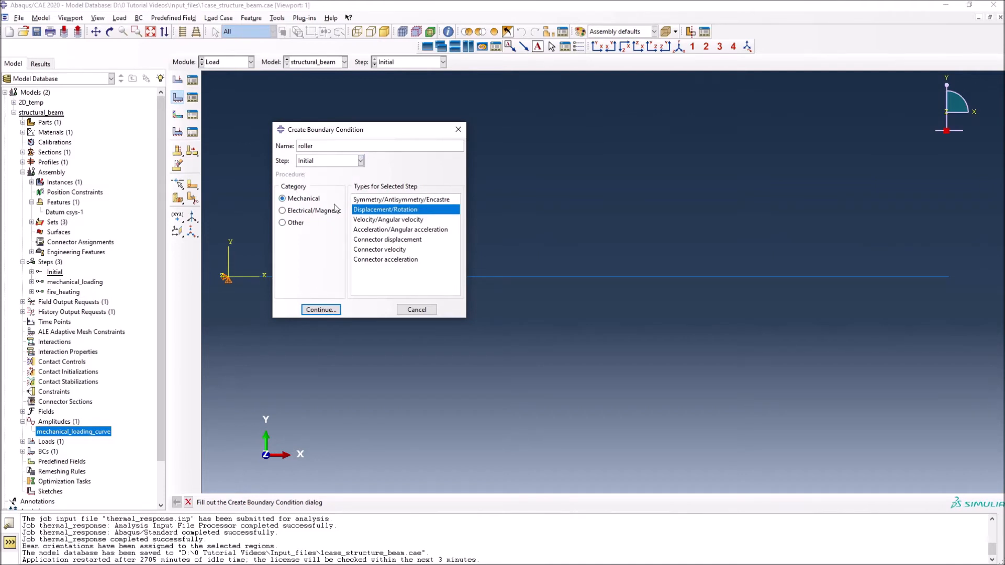
left_click(321, 310)
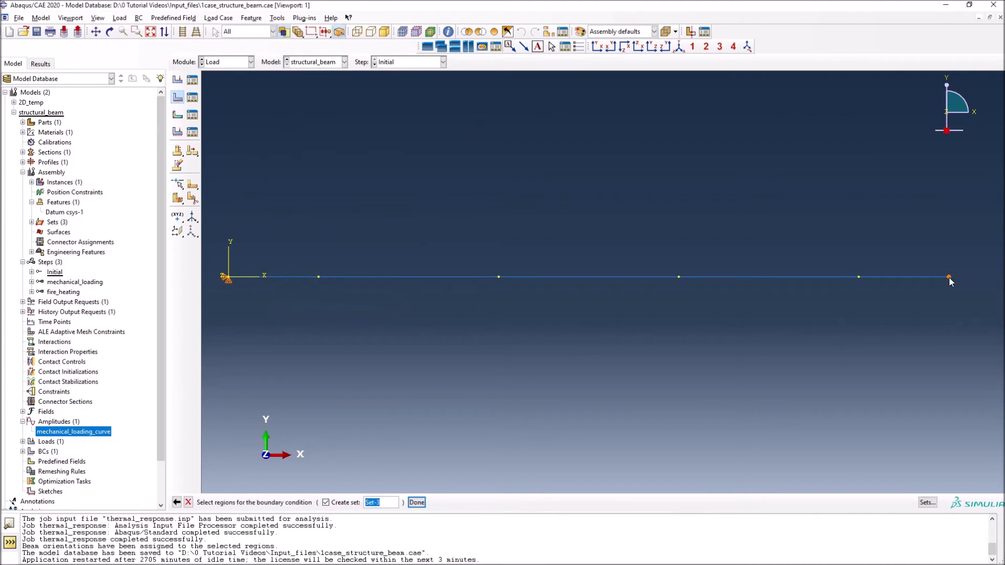
Assign the roller boundary condition to the beam's right end point as a new set named left.
left_click(389, 502)
key("BackSpace")
key("BackSpace")
key("BackSpace")
key("BackSpace")
key("BackSpace")
type("left")
left_click(416, 503)
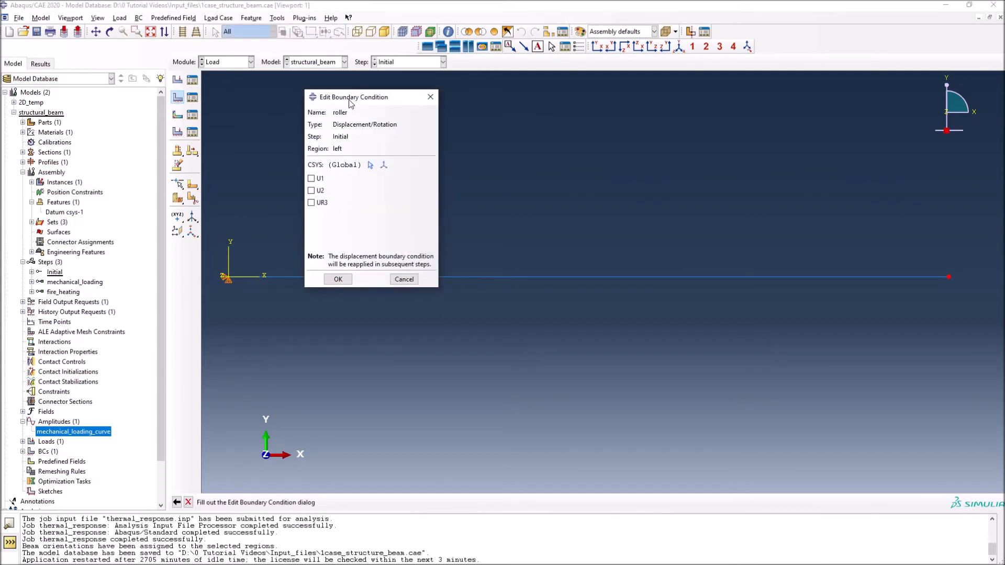
Constrain only U2 for the roller boundary condition.
left_click_drag(352, 102, 418, 58)
left_click(378, 145)
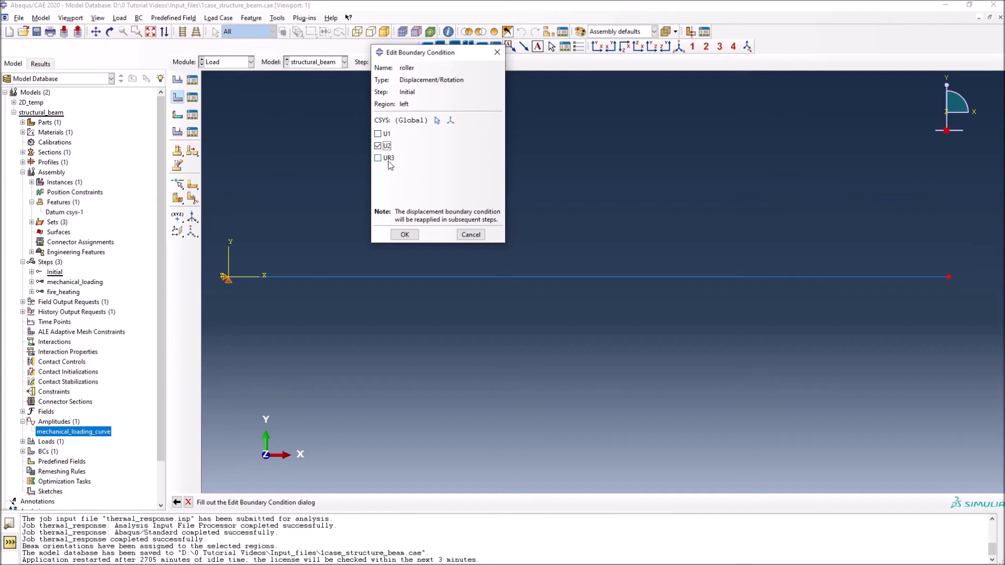
left_click(405, 235)
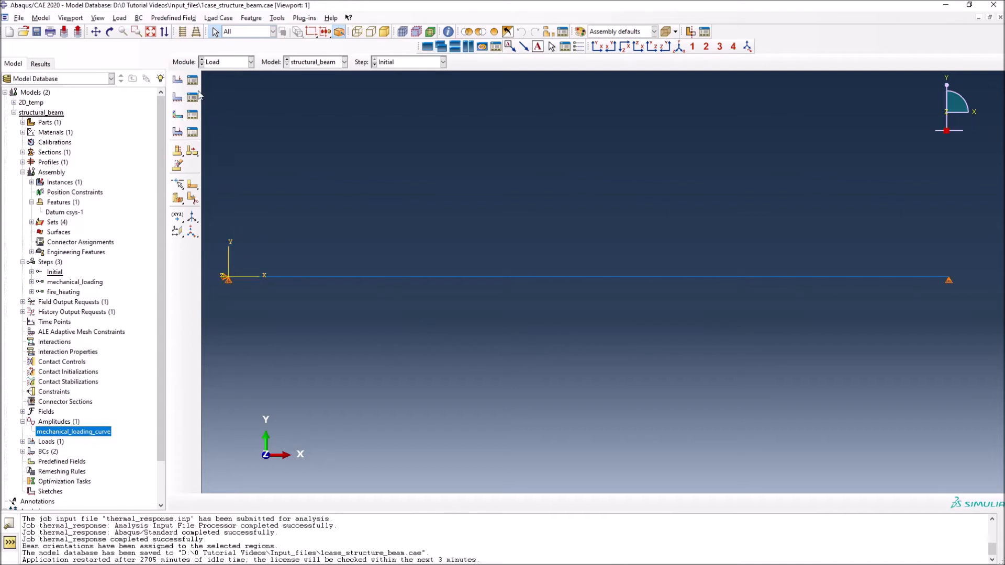
Review the beam's loads and supports in the mechanical_loading and fire_heating steps, plus the mechanical_loading_curve amplitude data.
left_click(404, 62)
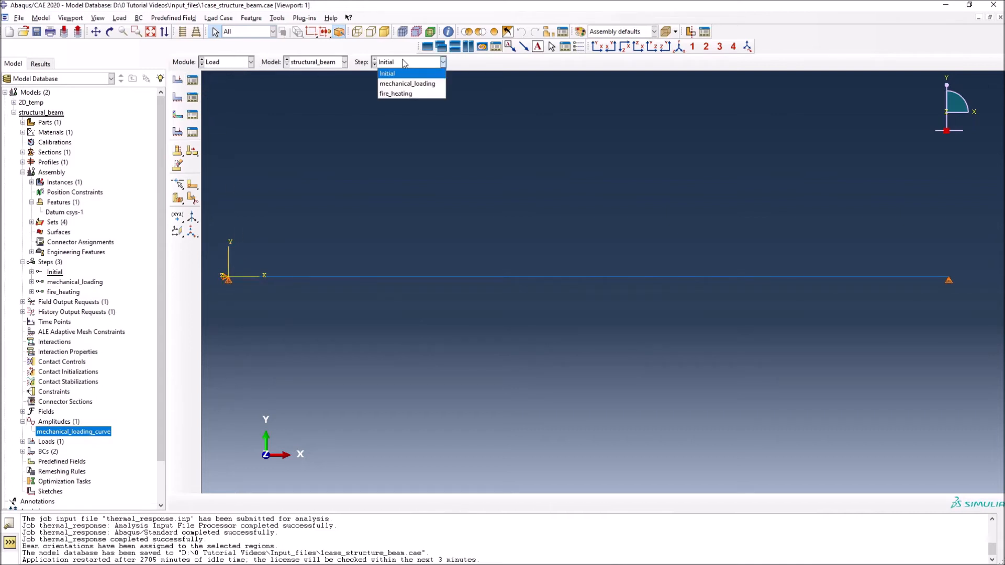
left_click(401, 95)
left_click(408, 83)
left_click(412, 64)
left_click(413, 94)
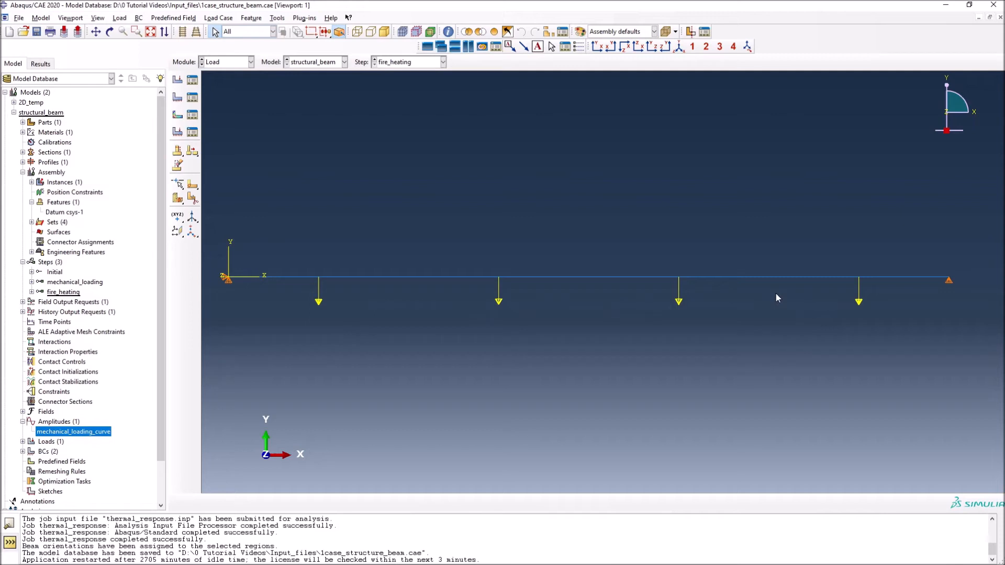
double_click(84, 432)
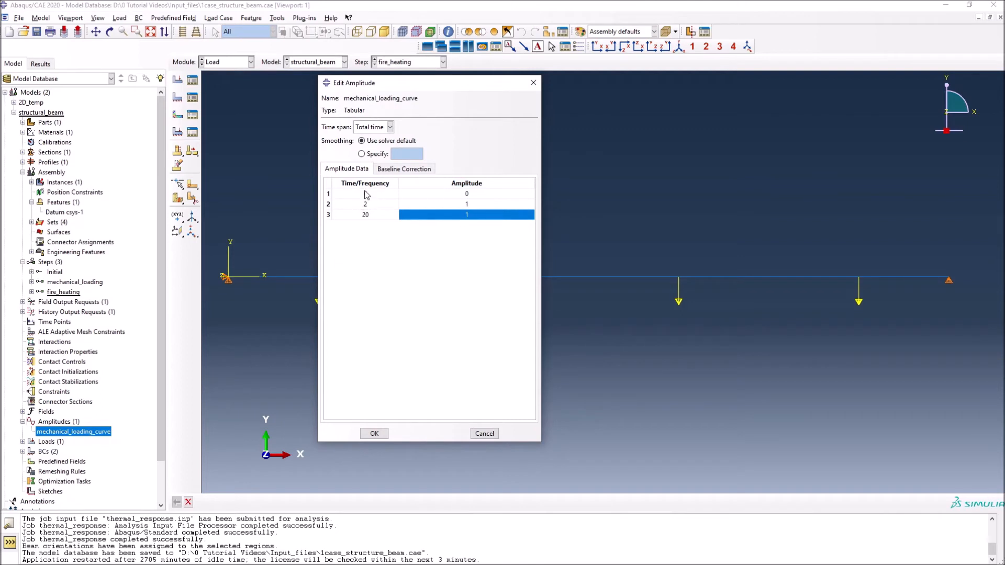
left_click(375, 434)
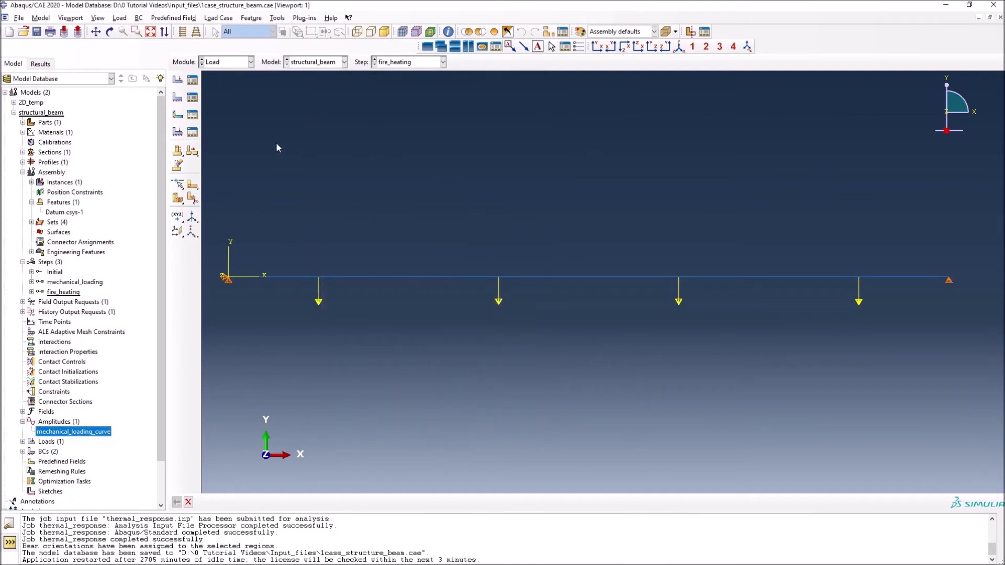
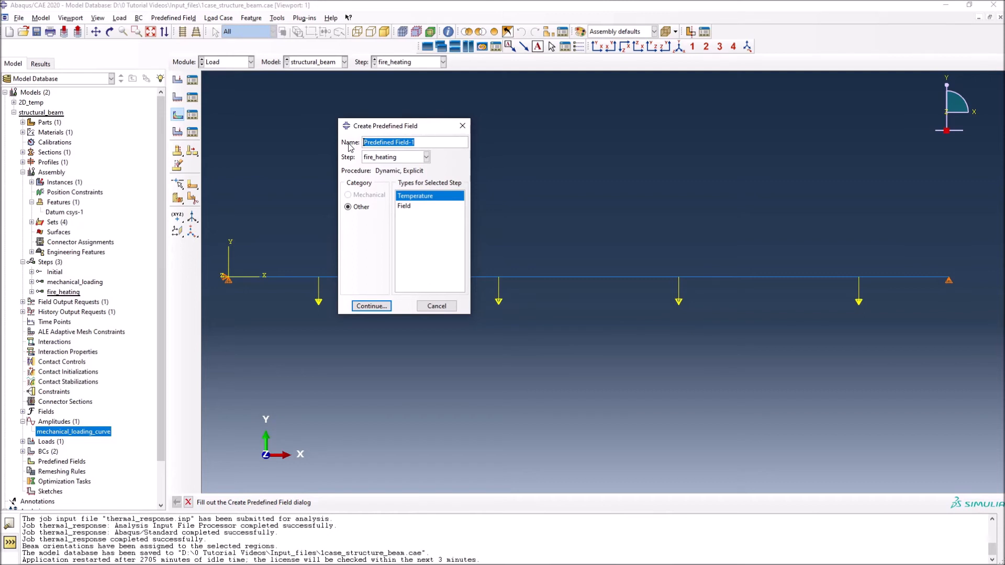
Set up a Temperature predefined field named fire_heating in the fire_heating step.
type("fire_heating")
left_click(426, 157)
left_click(395, 190)
left_click(398, 158)
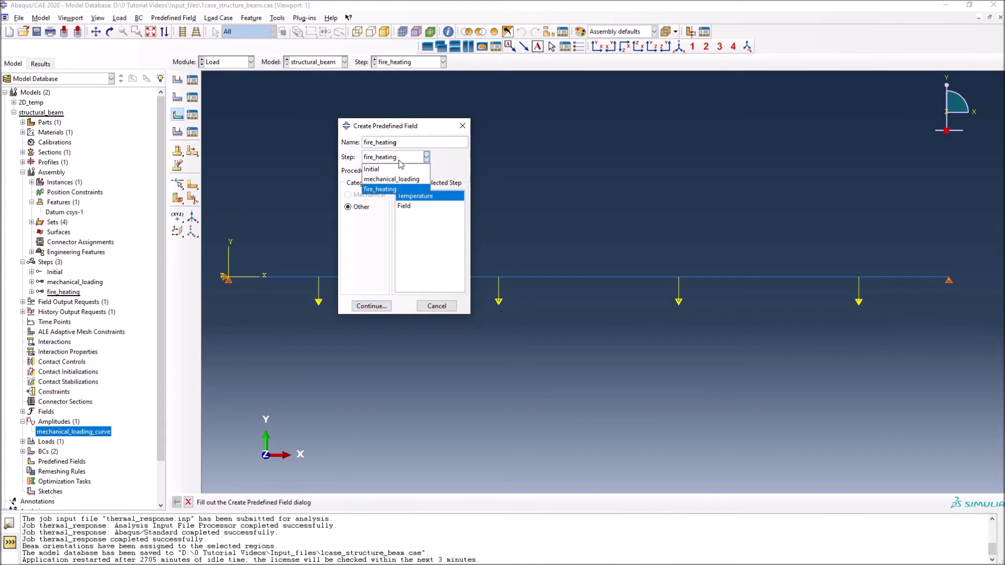
left_click(390, 189)
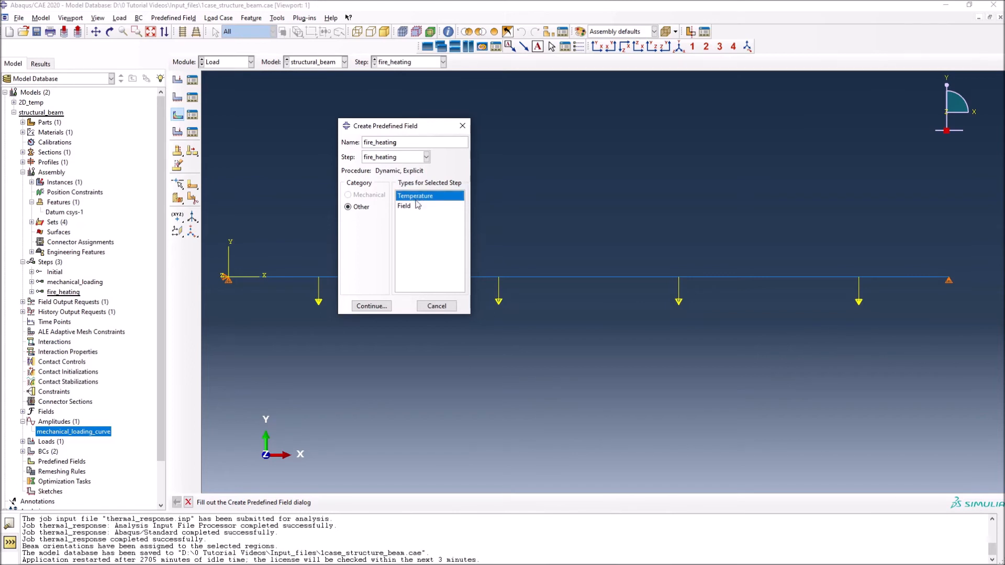
left_click(369, 306)
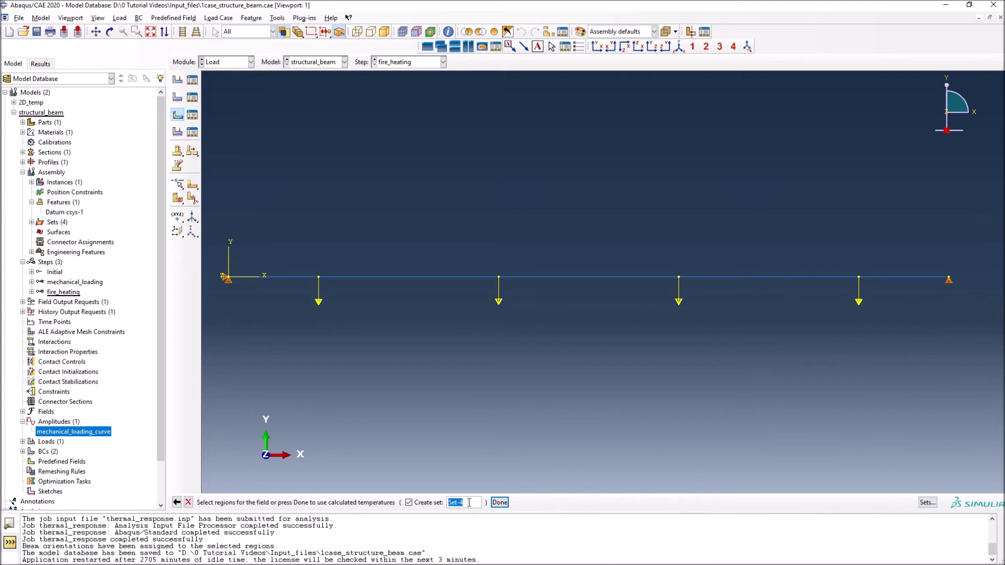
Browse the eligible sets for the temperature field's region, checking beam-1.beam with viewport highlighting off and on.
left_click(926, 502)
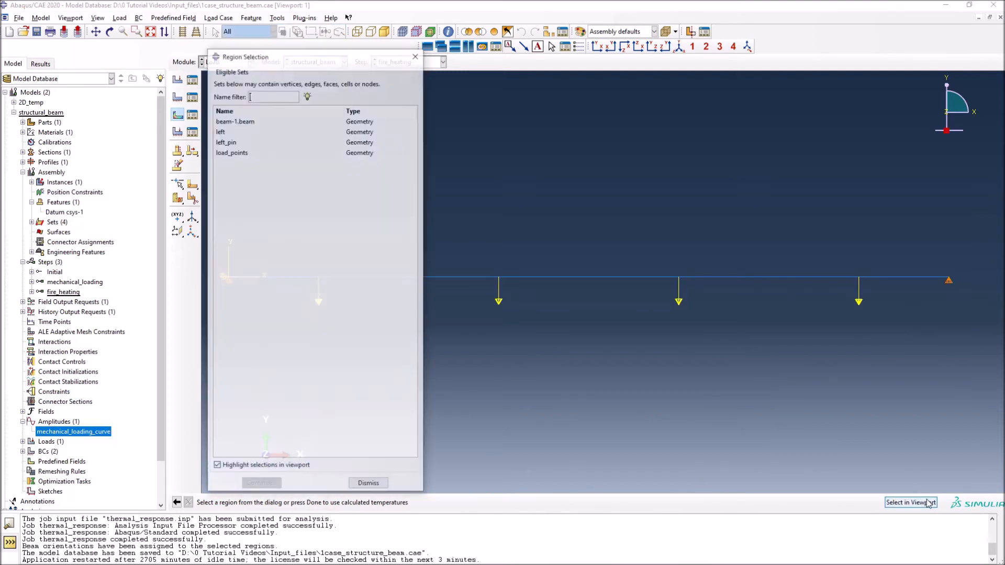
left_click(229, 122)
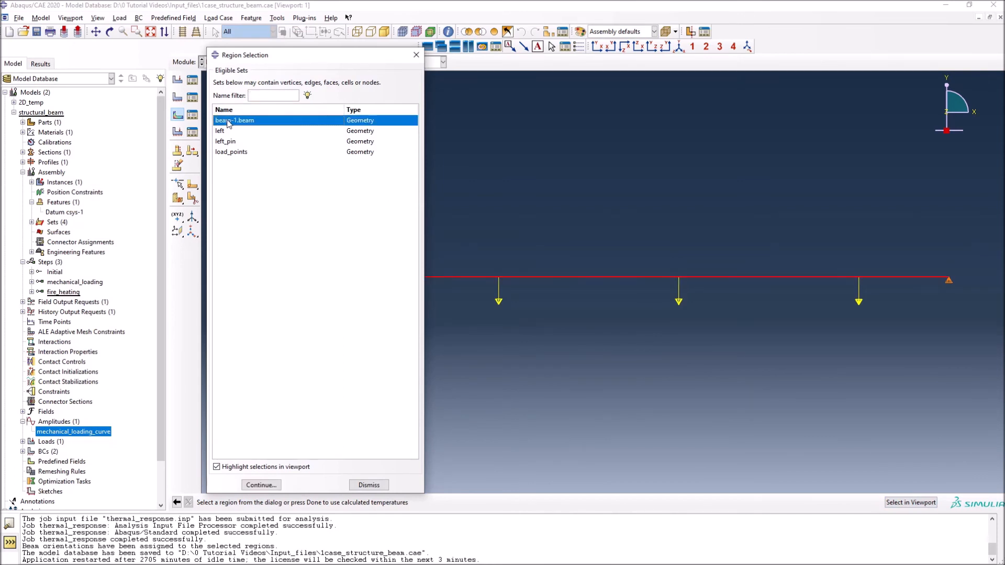
left_click(216, 467)
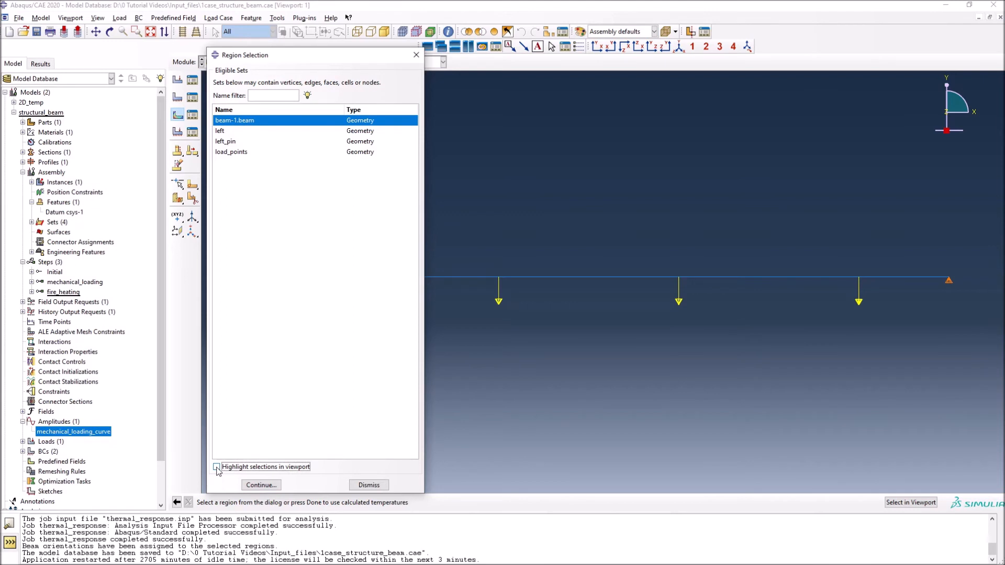
left_click(224, 131)
left_click(224, 143)
left_click(228, 153)
left_click(232, 121)
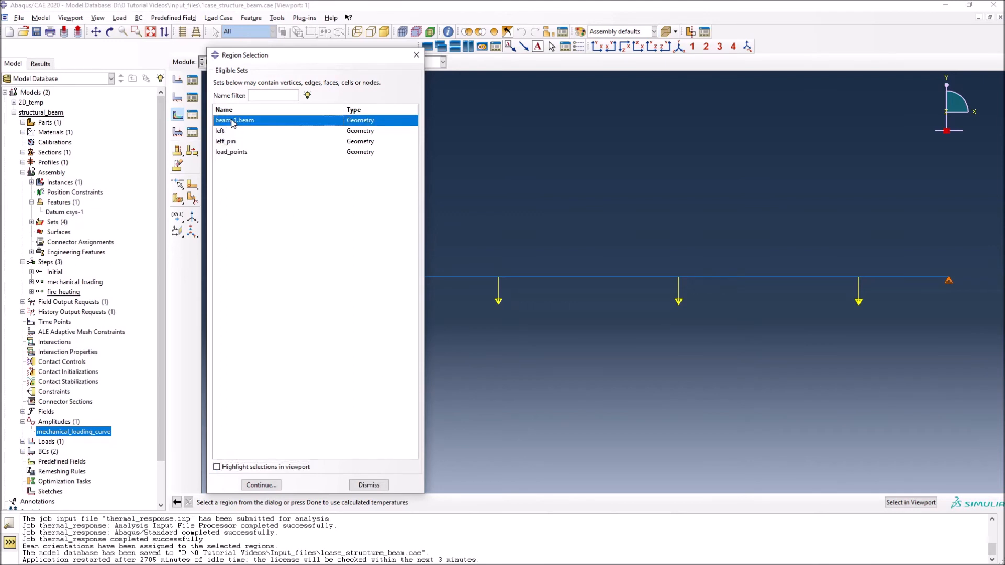
left_click(216, 467)
mouse_move(250, 58)
left_mouse_down()
mouse_move(129, 43)
mouse_move(293, 48)
mouse_move(145, 31)
mouse_move(478, 58)
mouse_move(256, 38)
left_mouse_up()
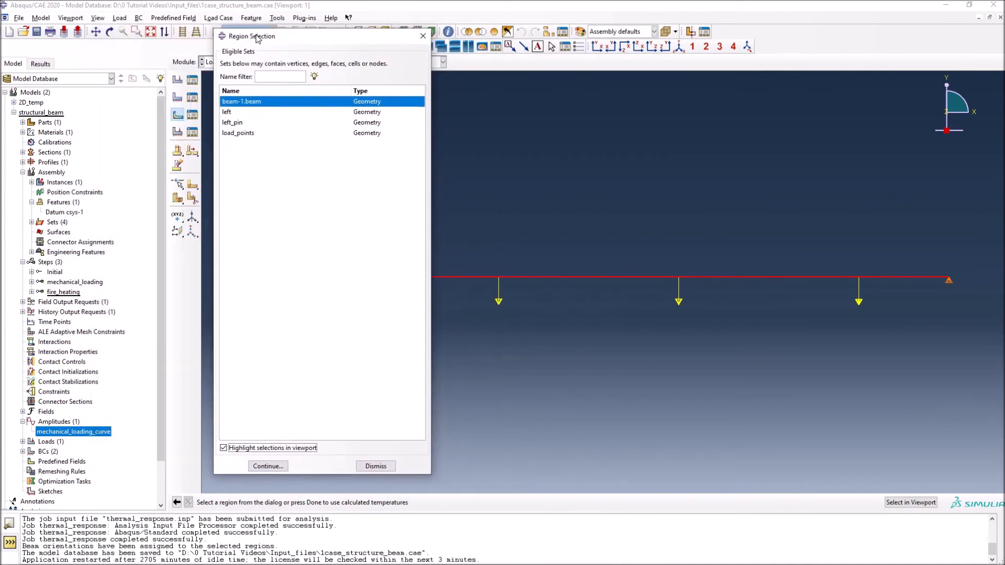
Compare which beam points the left, left_pin and load_points sets cover, and cancel the temperature field's region selection.
left_click(232, 114)
left_click_drag(319, 34, 516, 92)
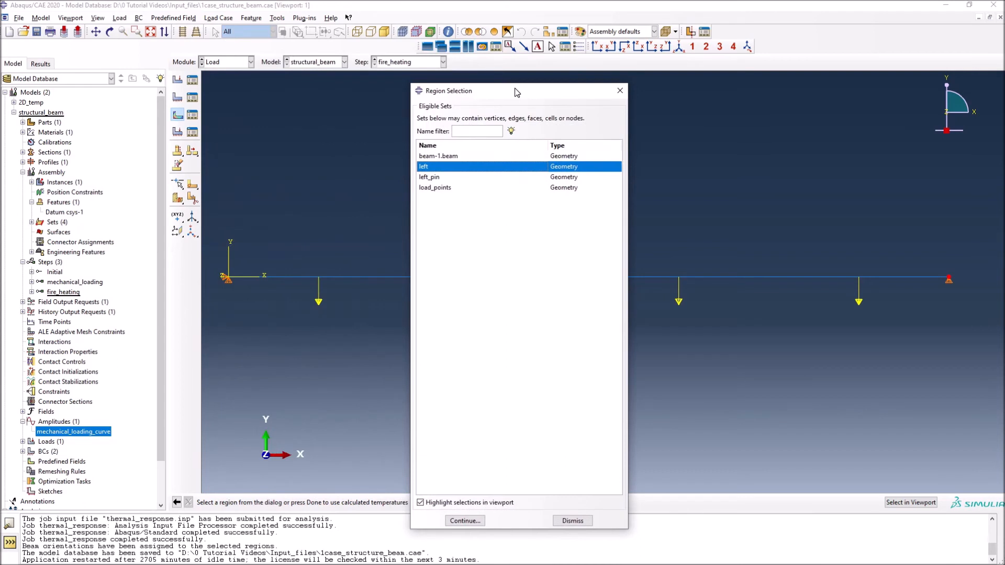
left_click(437, 179)
left_click(431, 169)
left_click(437, 179)
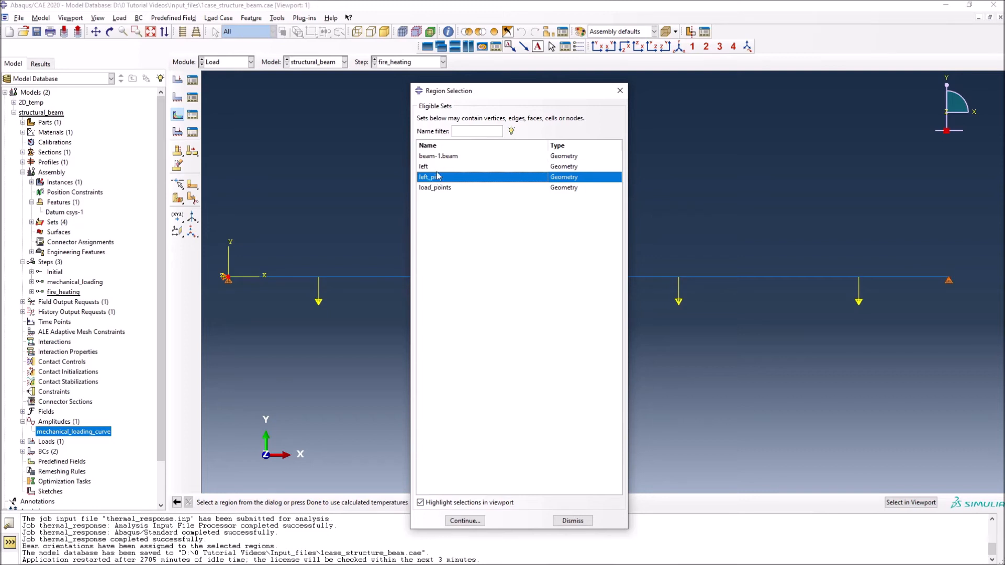
left_click(433, 169)
left_click(436, 178)
left_click(431, 167)
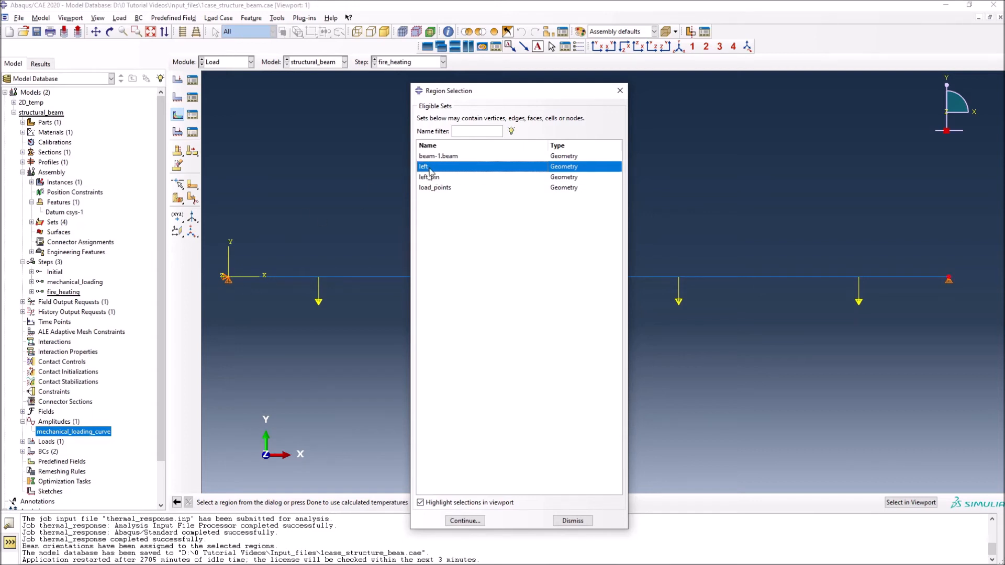
left_click(441, 189)
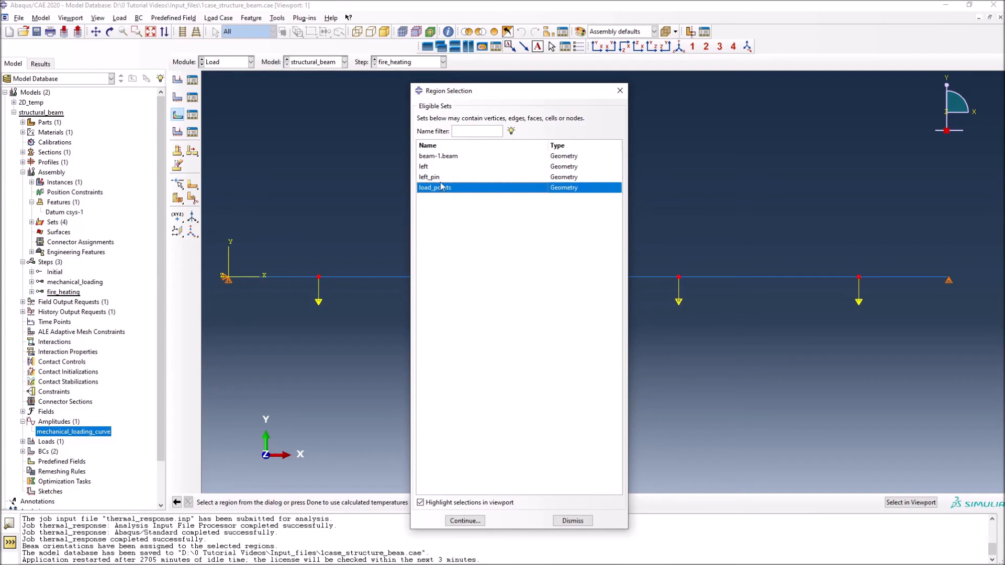
left_click(432, 167)
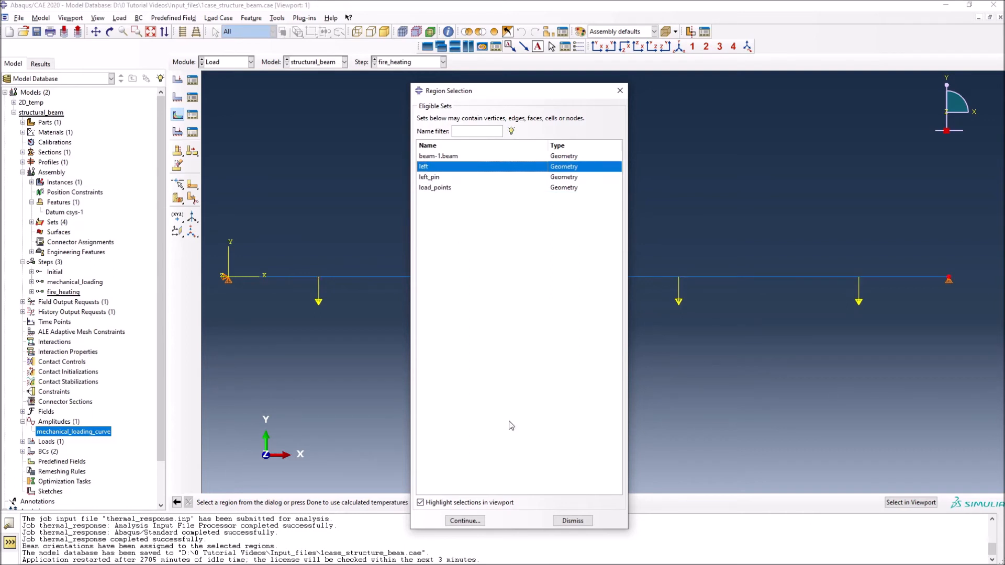
left_click(573, 521)
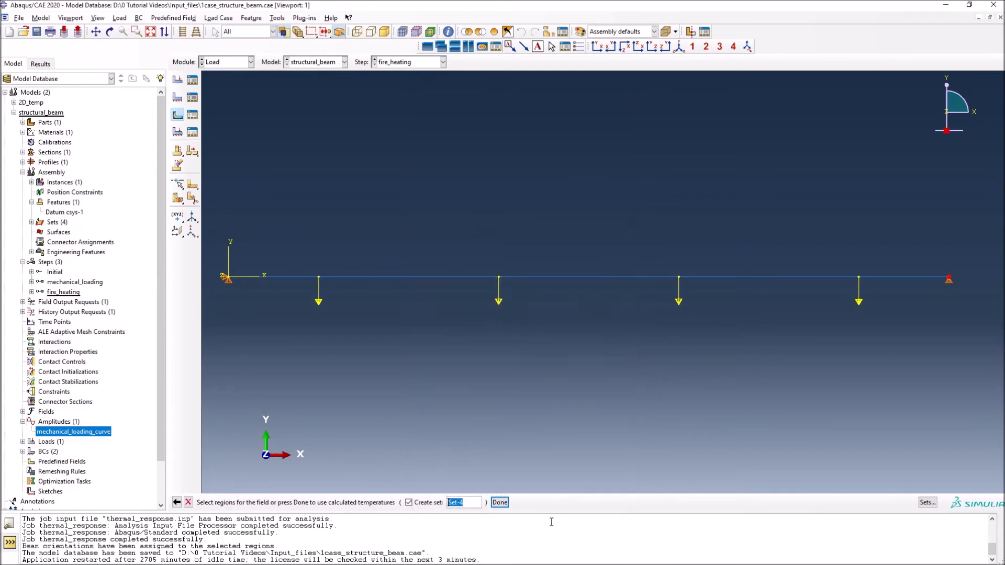
left_click(188, 502)
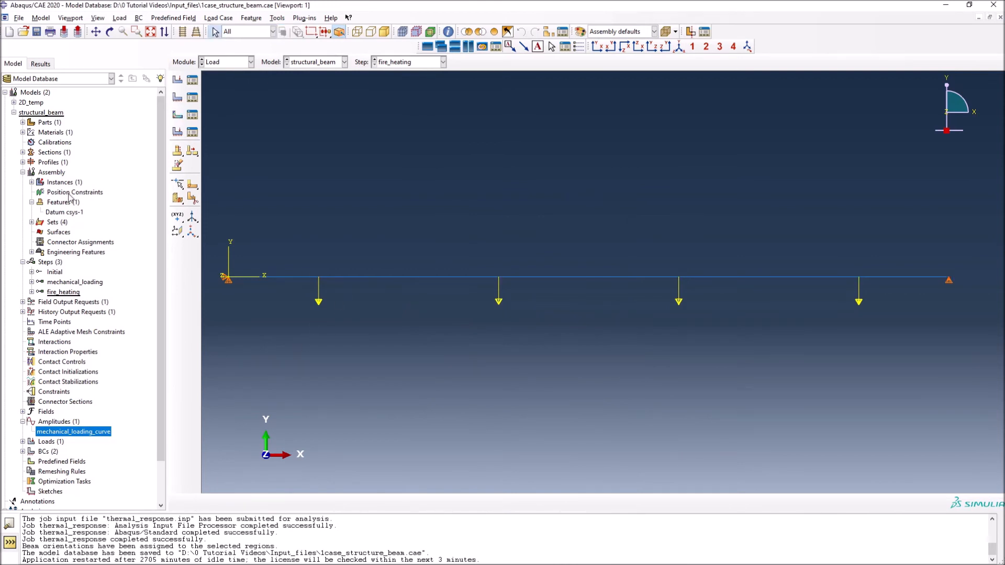
Check each assembly set's location on the beam and rename the set left as right_roller.
left_click(45, 173)
left_click(31, 222)
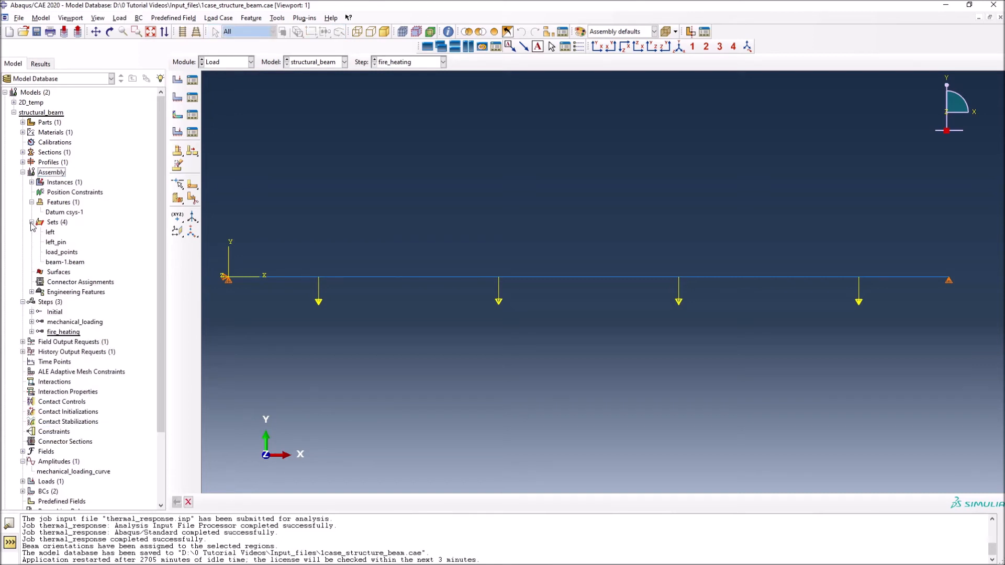
left_click(62, 262)
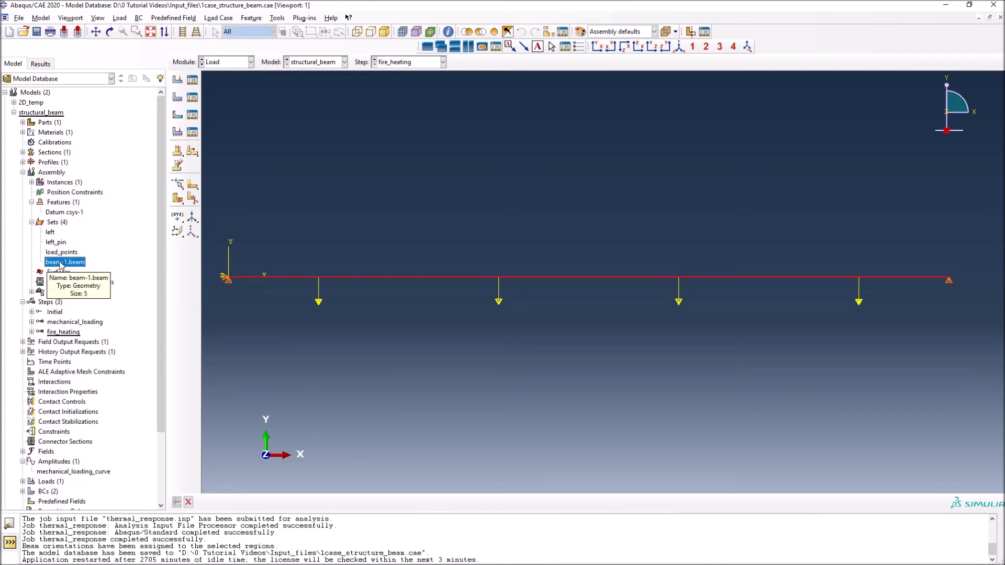
left_click(61, 253)
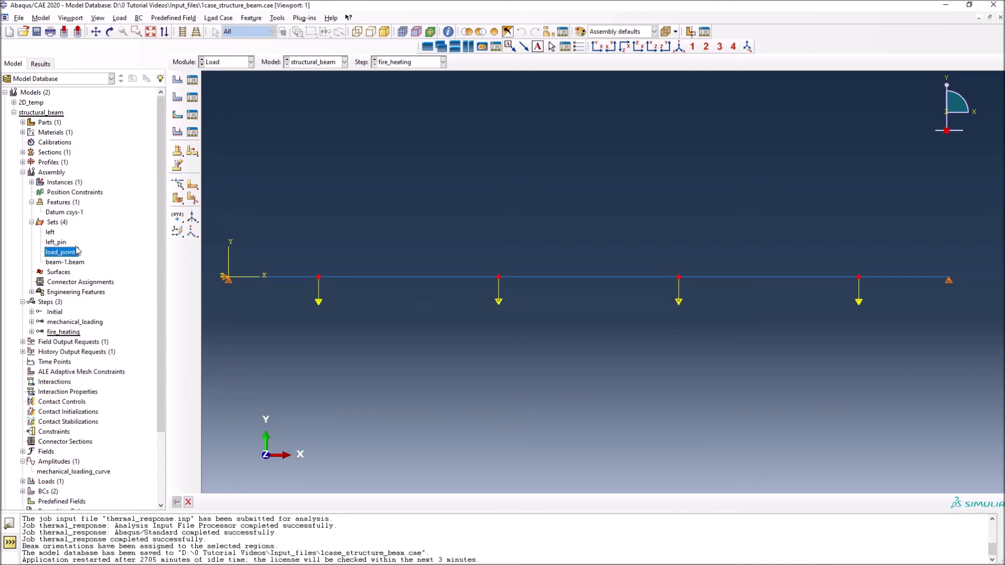
left_click(58, 242)
left_click(50, 233)
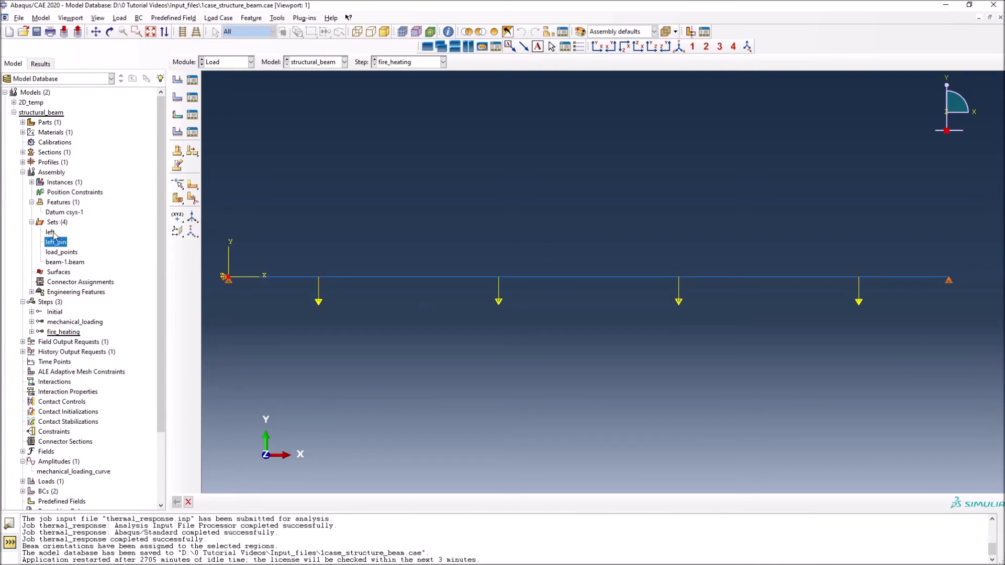
left_click(54, 243)
left_click(53, 233)
right_click(53, 234)
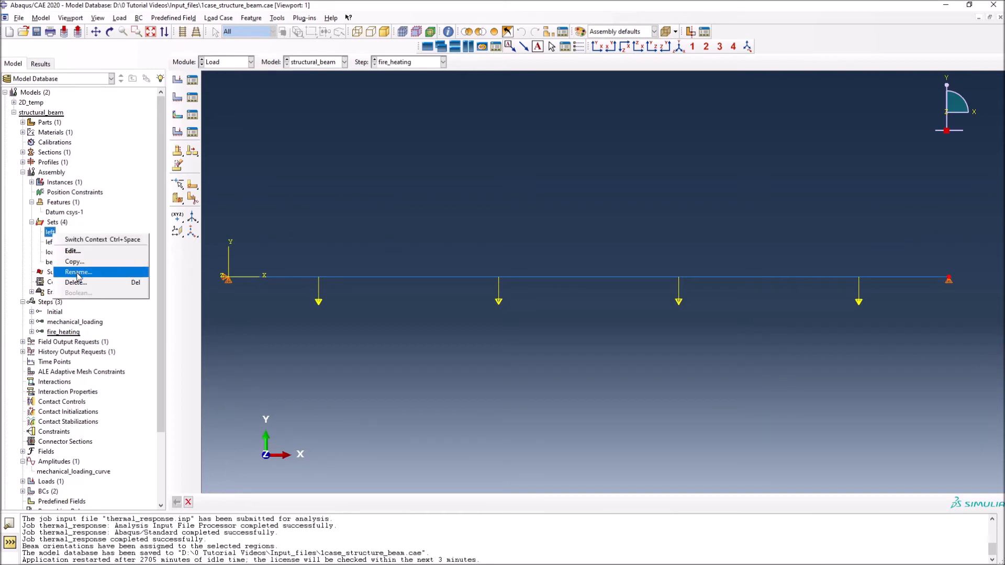
left_click(79, 272)
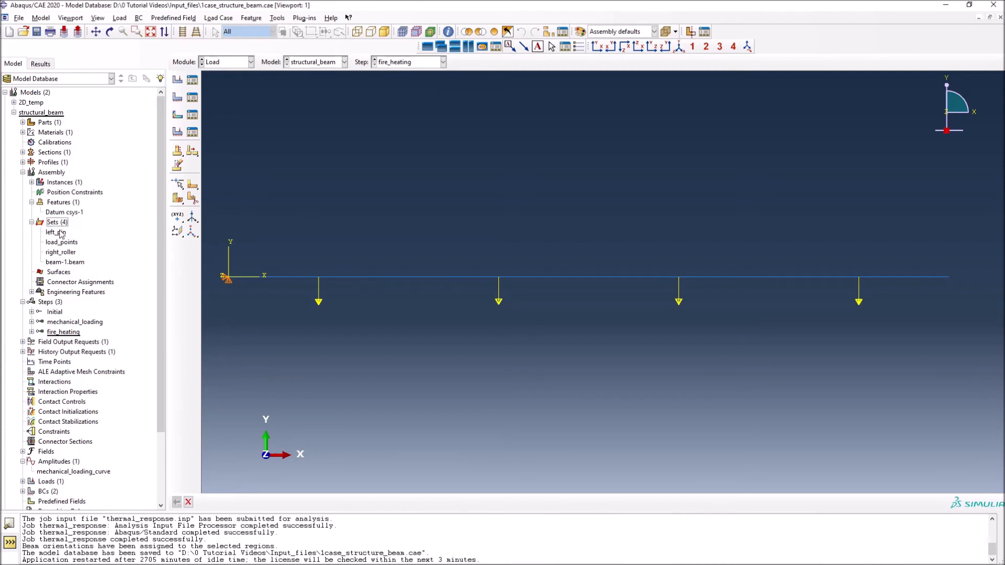
Reassign the roller boundary condition in the Initial step to the right_roller set.
left_click(192, 100)
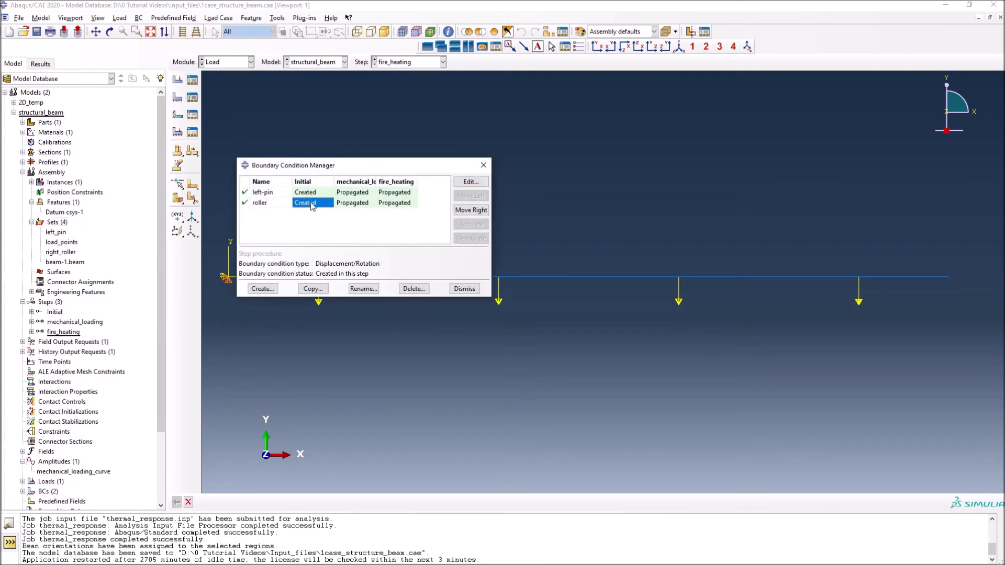
left_click(469, 183)
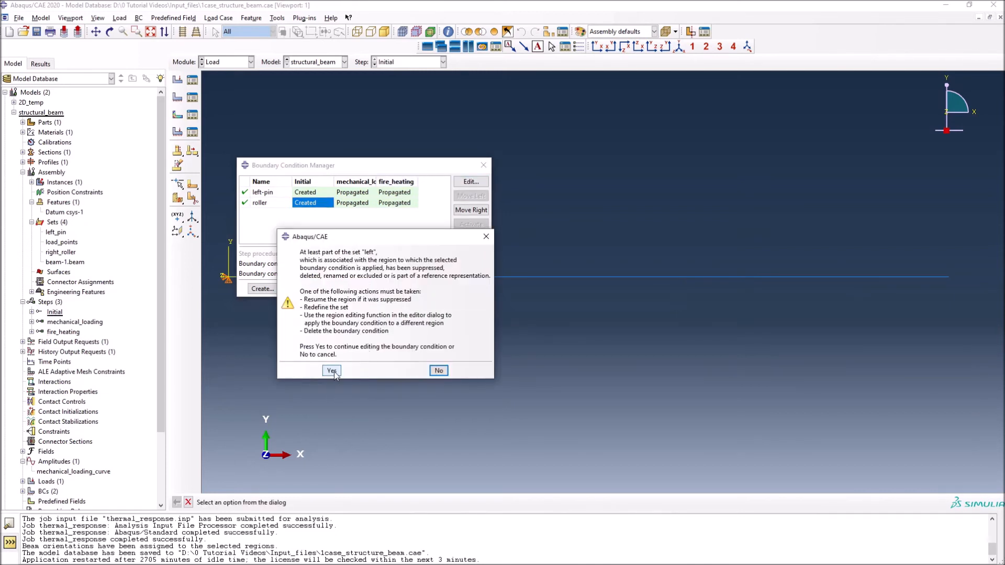
left_click(334, 368)
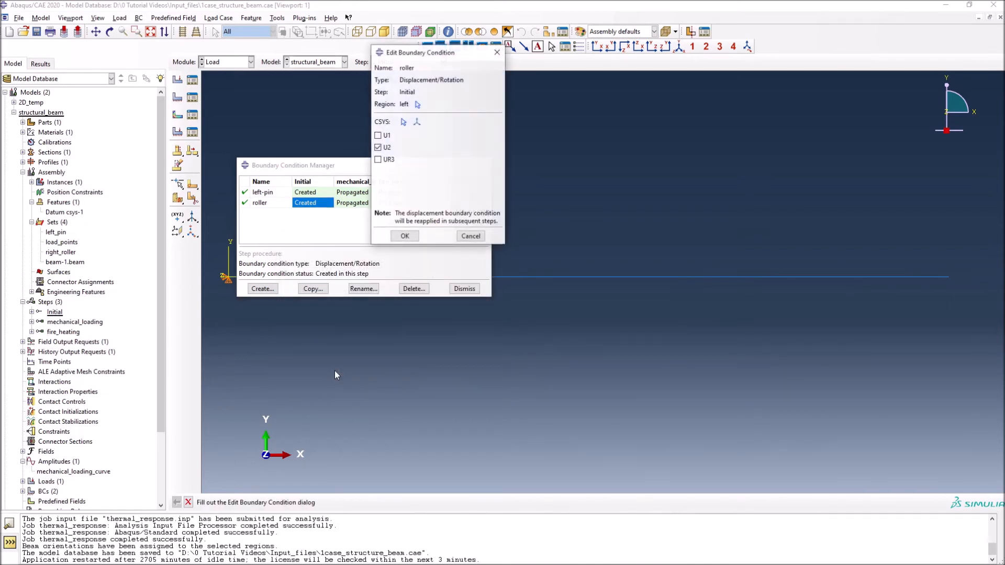
left_click(417, 104)
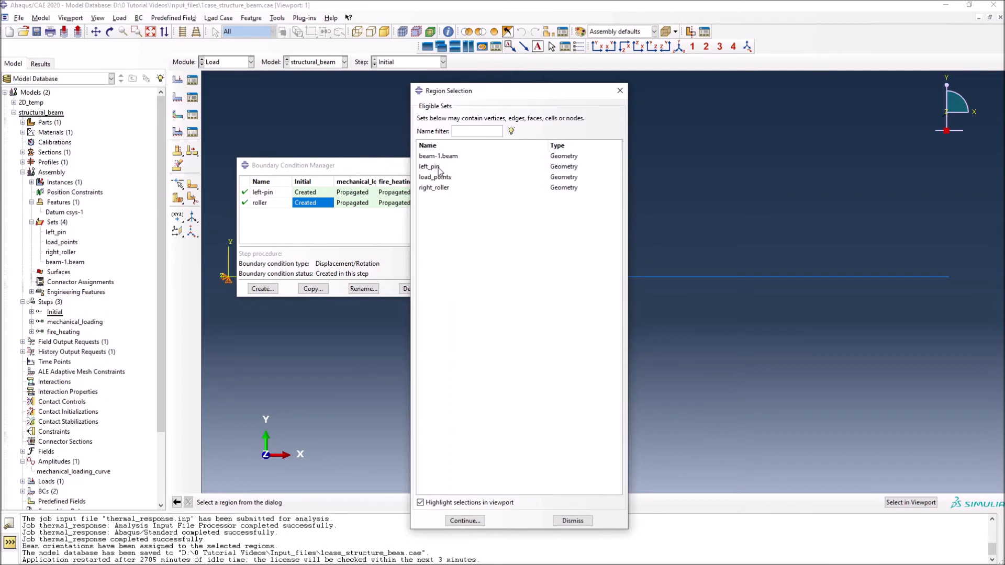
left_click(440, 187)
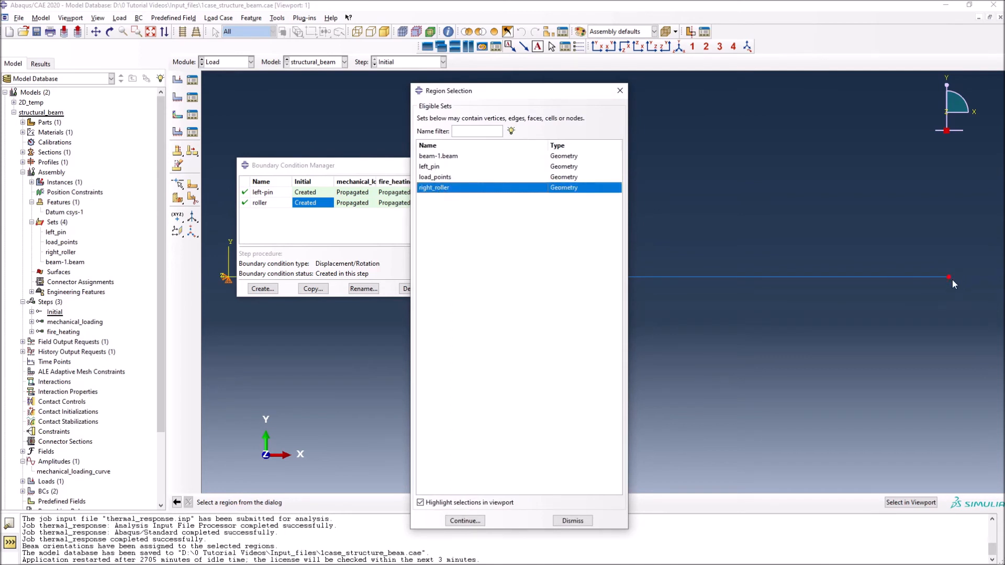
left_click(463, 522)
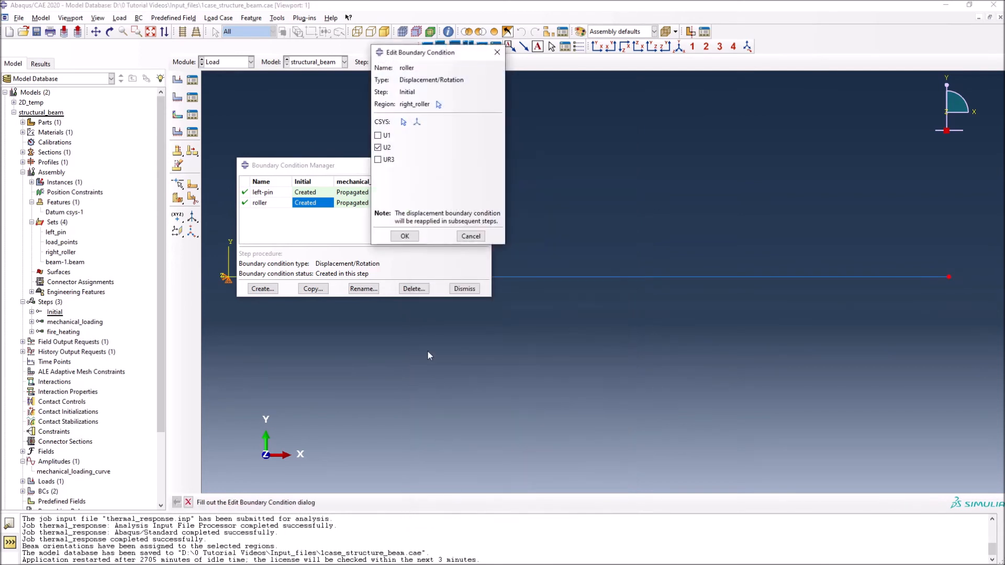
left_click(404, 236)
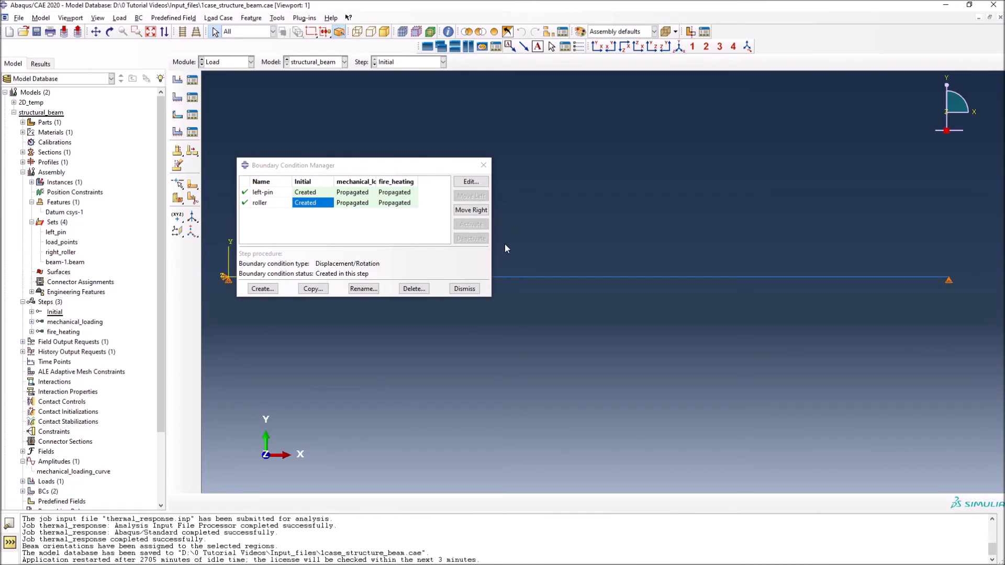
left_click(486, 166)
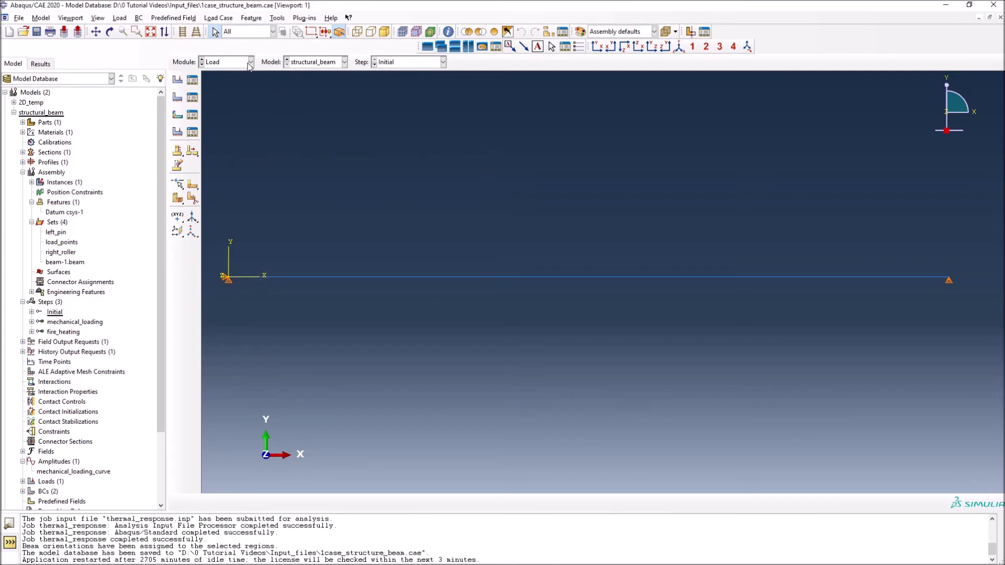
Review the mechanical_loading concentrated force's region, components and amplitude in the fire_heating step.
left_click(192, 80)
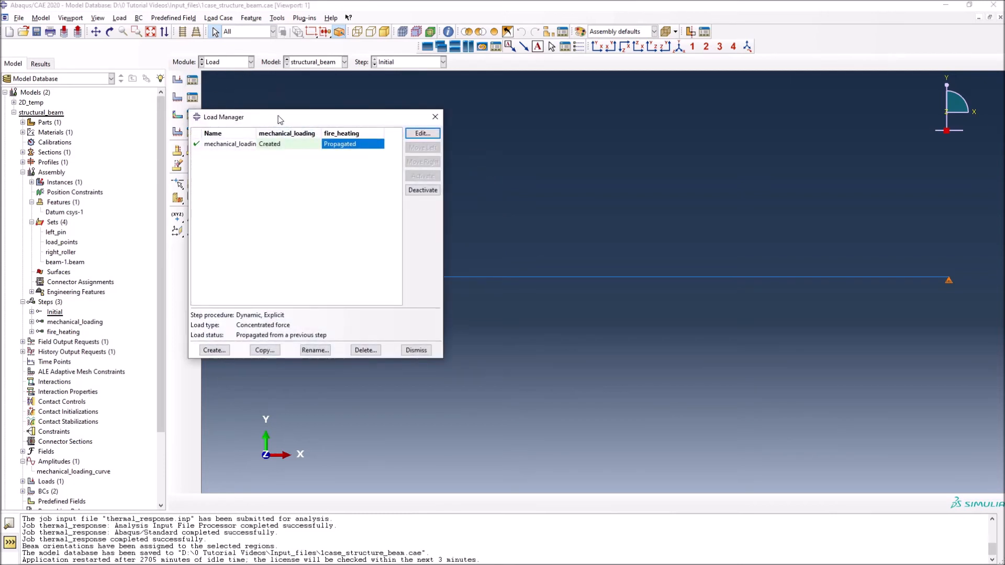
left_click_drag(277, 116, 384, 111)
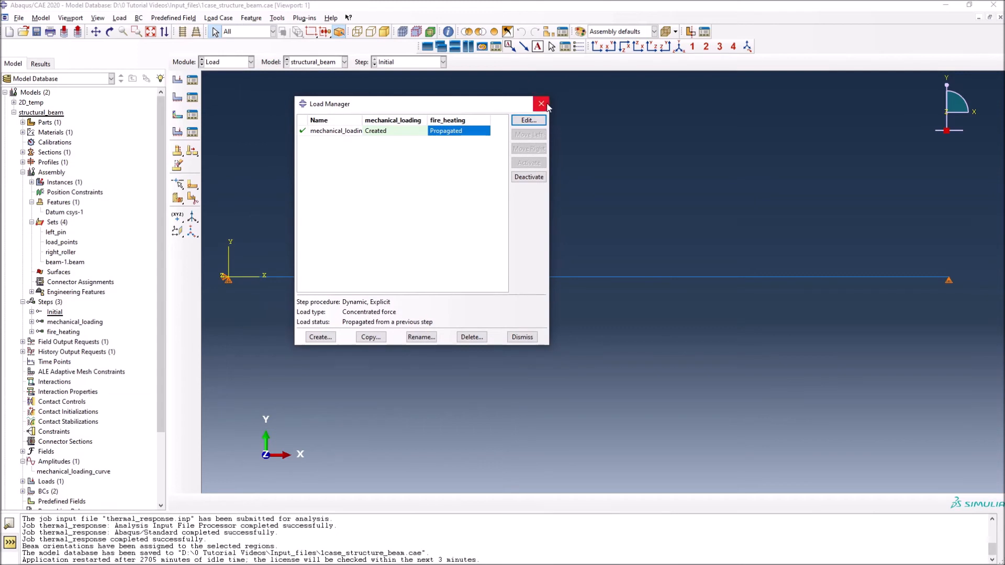
left_click(528, 120)
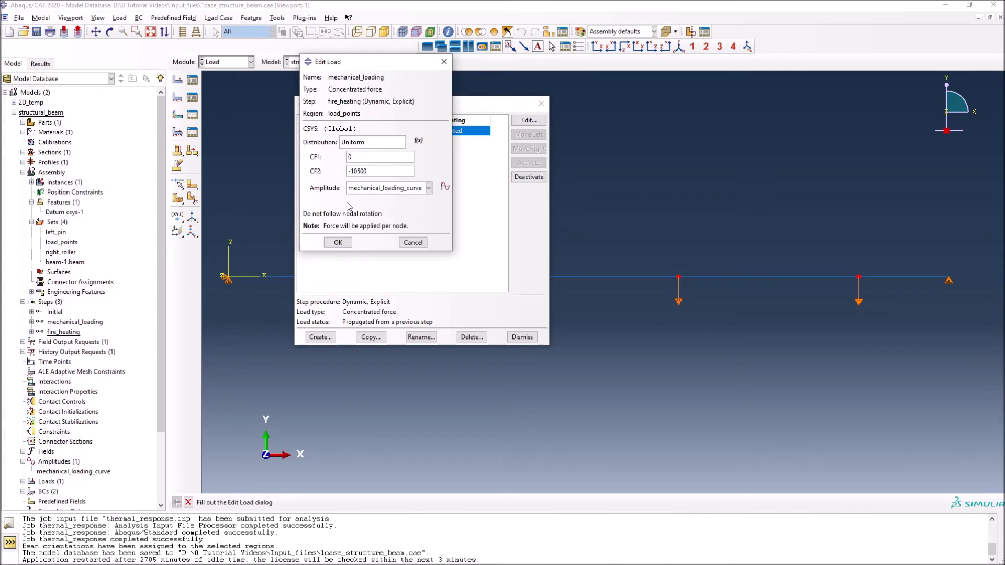
left_click(338, 242)
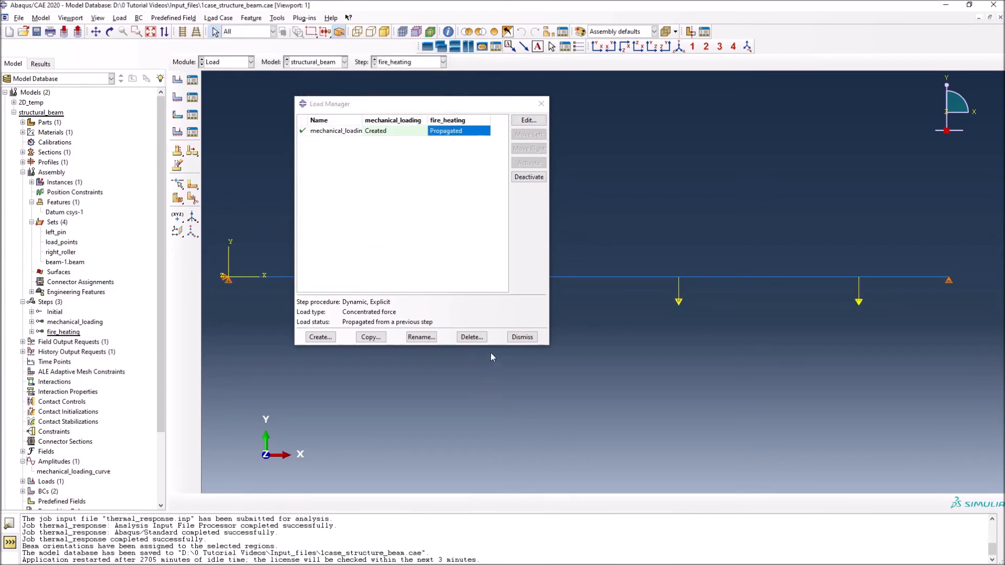
left_click(522, 338)
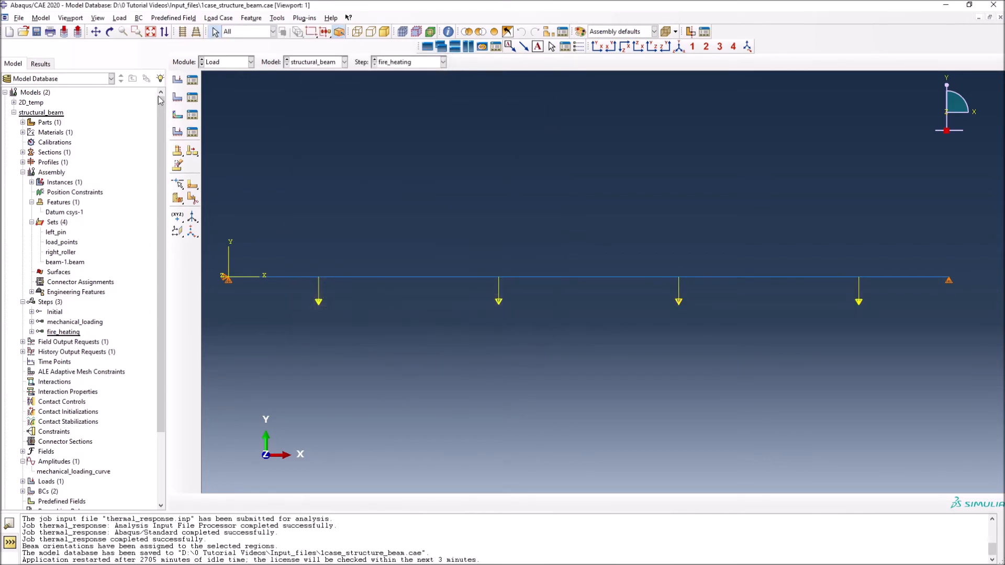
Review the region and constrained displacements of the roller and left-pin boundary conditions in the Initial step.
left_click(192, 99)
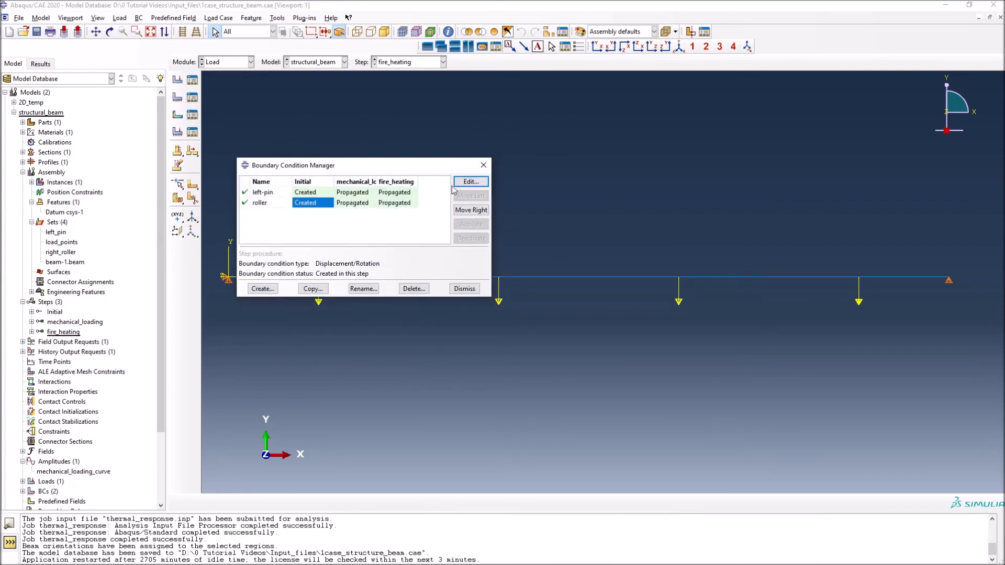
left_click_drag(451, 169, 582, 102)
left_click(616, 113)
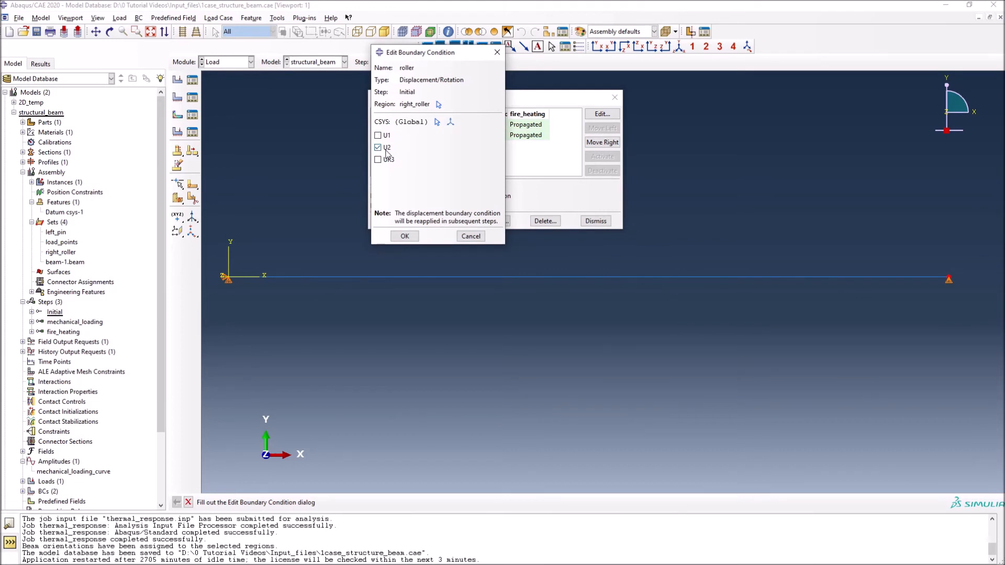
left_click(405, 235)
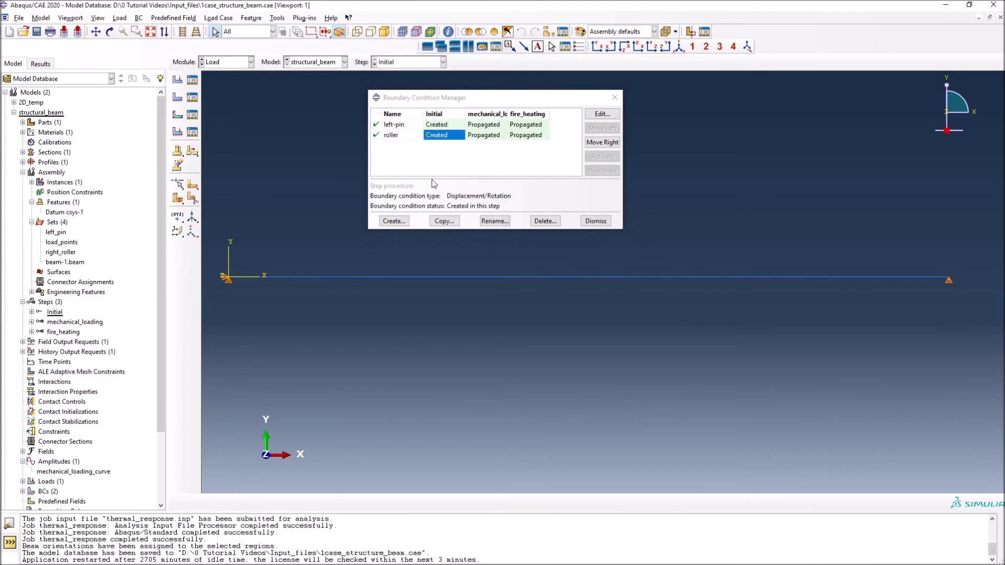
left_click(445, 126)
left_click(601, 113)
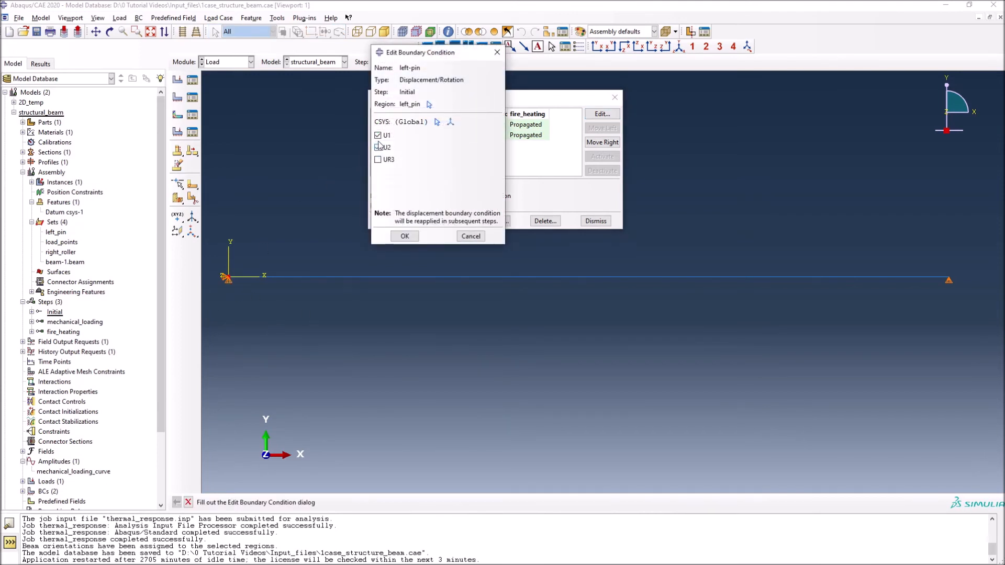
left_click(405, 235)
left_click(595, 221)
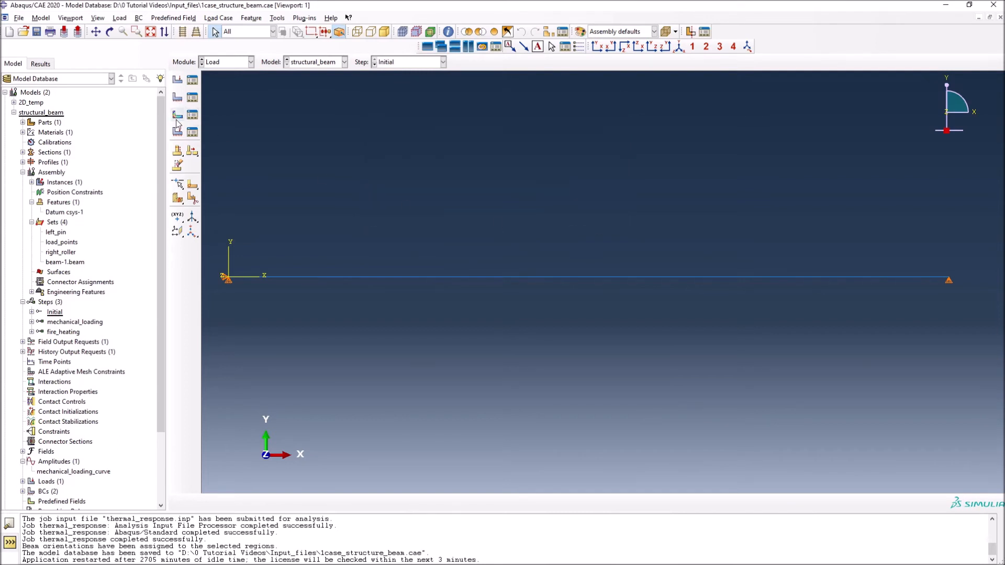
Create a temperature predefined field named fire_heating in the fire_heating step, applied to the beam-1.beam set.
left_click(178, 116)
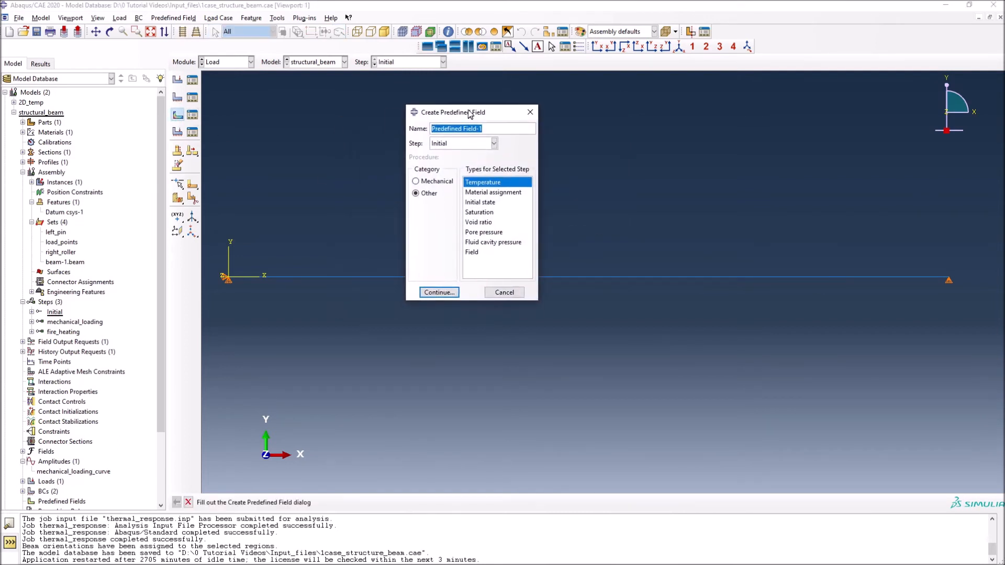
left_click(499, 130)
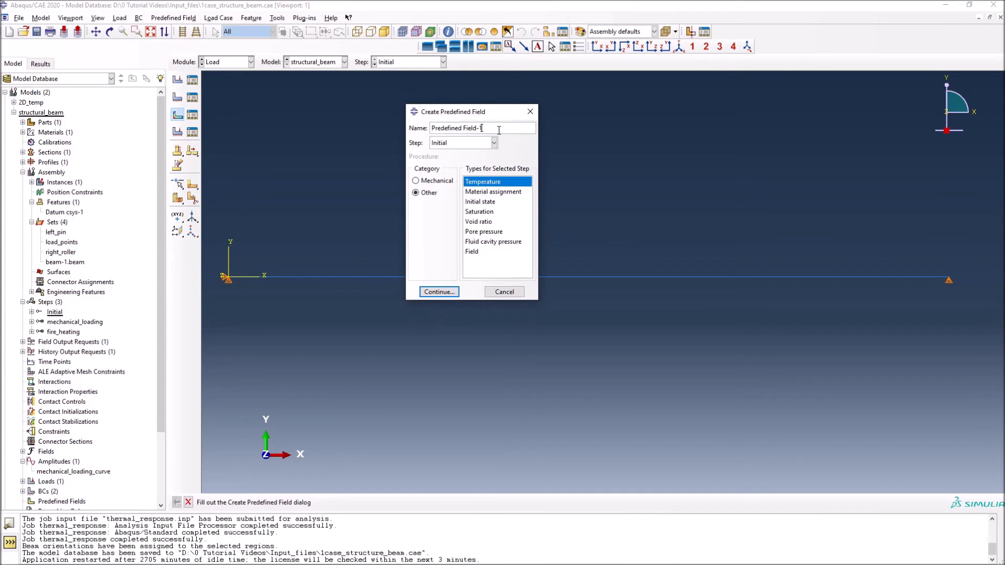
key("BackSpace")
key("BackSpace")
key("BackSpace")
key("BackSpace")
key("BackSpace")
key("BackSpace")
key("BackSpace")
key("BackSpace")
key("BackSpace")
key("BackSpace")
key("BackSpace")
key("BackSpace")
key("BackSpace")
key("BackSpace")
type("fire_heatin")
left_click(462, 175)
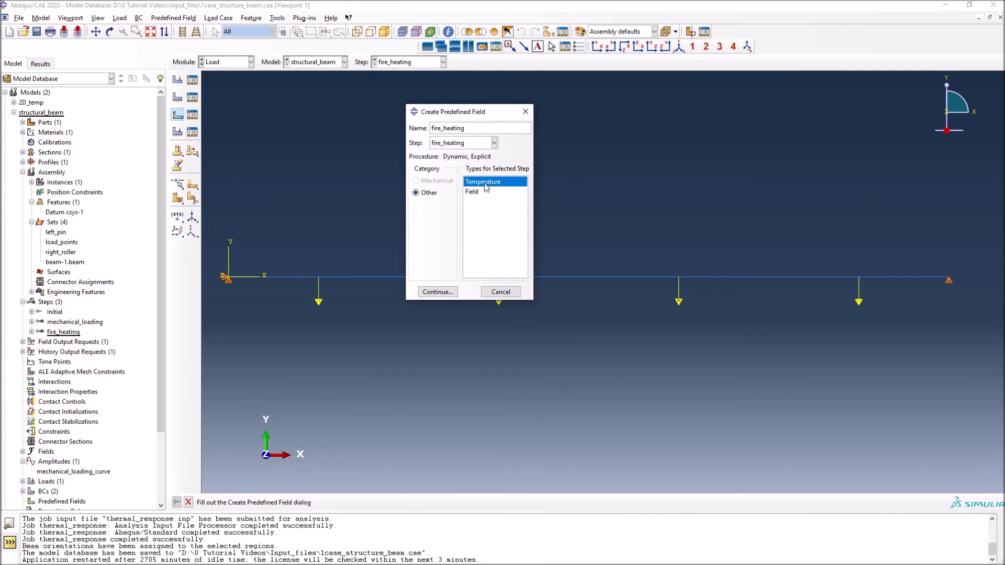
left_click(437, 292)
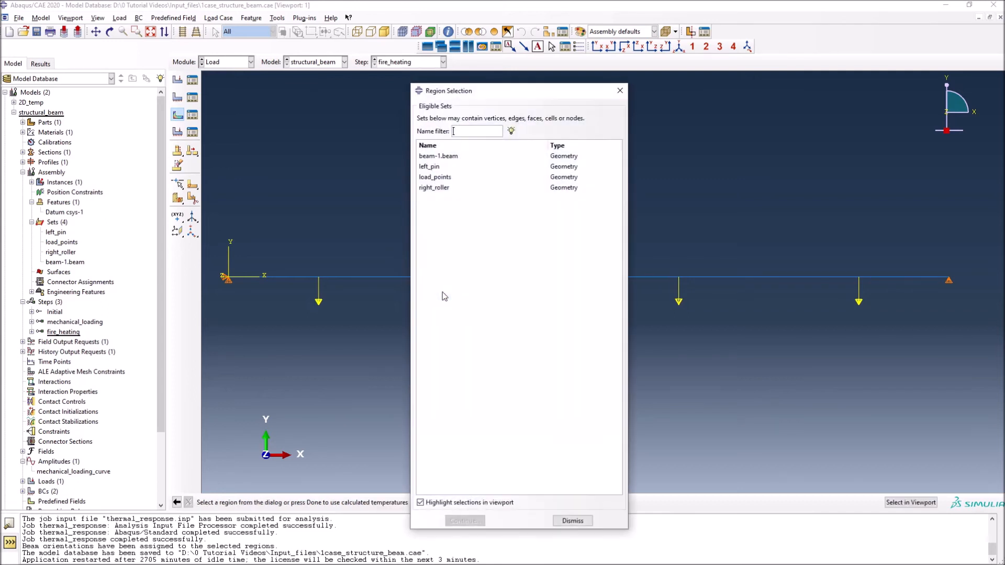
left_click(453, 157)
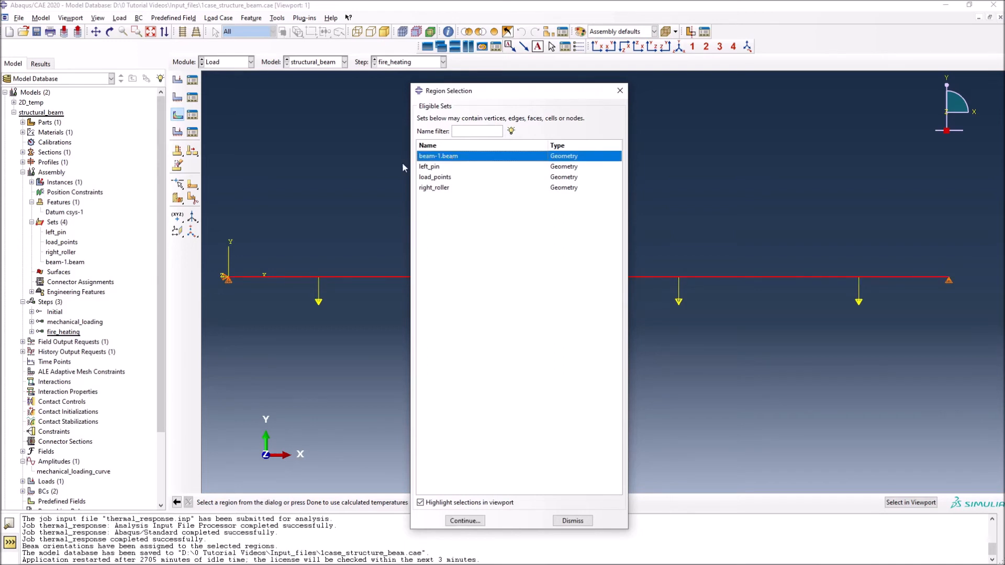
left_click(464, 521)
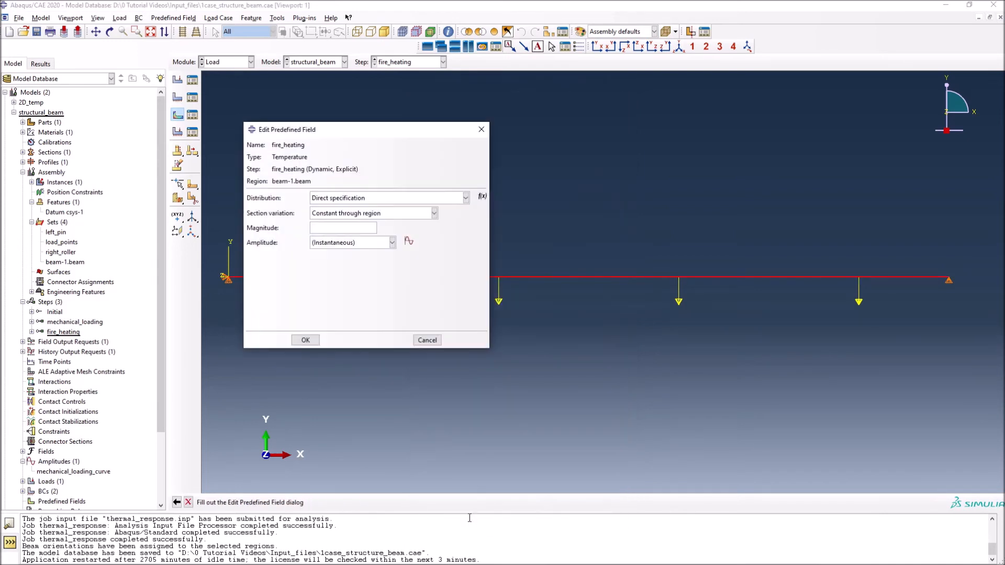
Keep the field's direct specification and define its section variation at shell/beam temperature points, using 3 temperature points.
left_click_drag(369, 133, 483, 97)
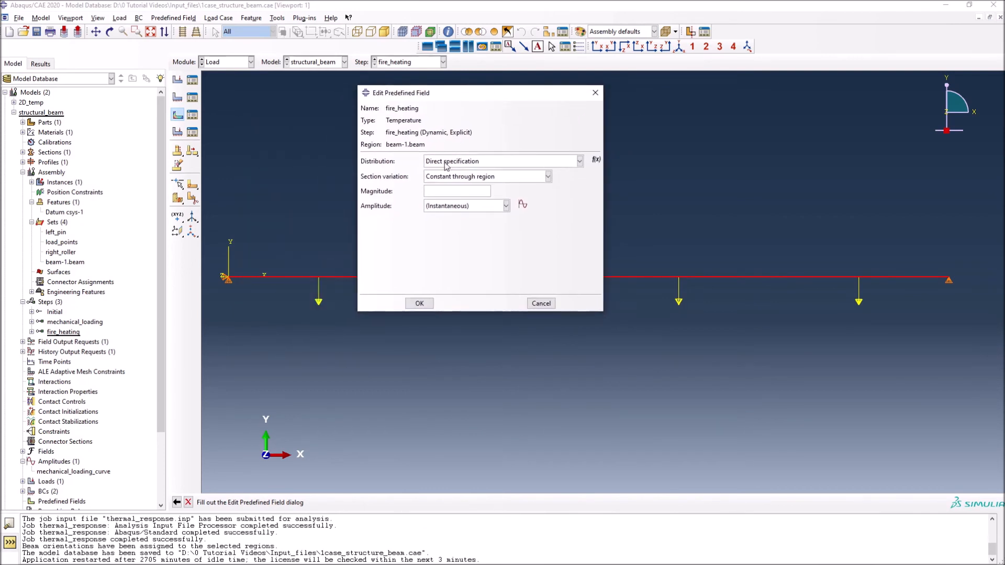
left_click(493, 163)
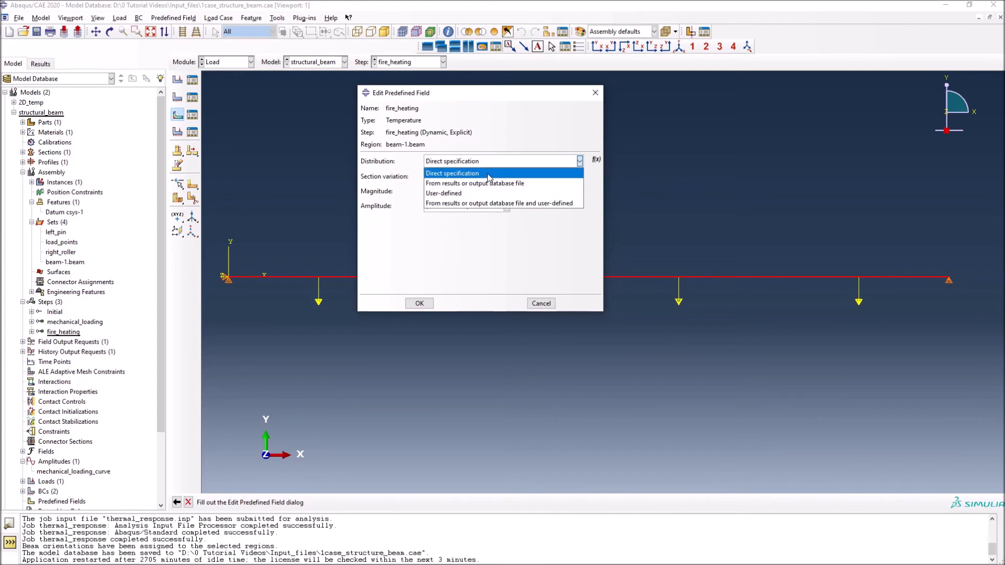
left_click(487, 174)
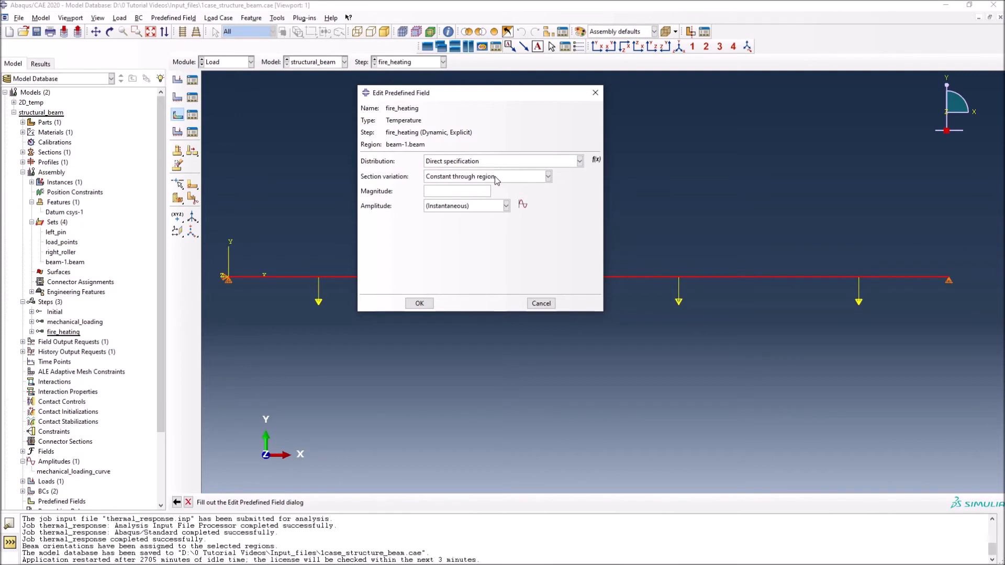
left_click(521, 178)
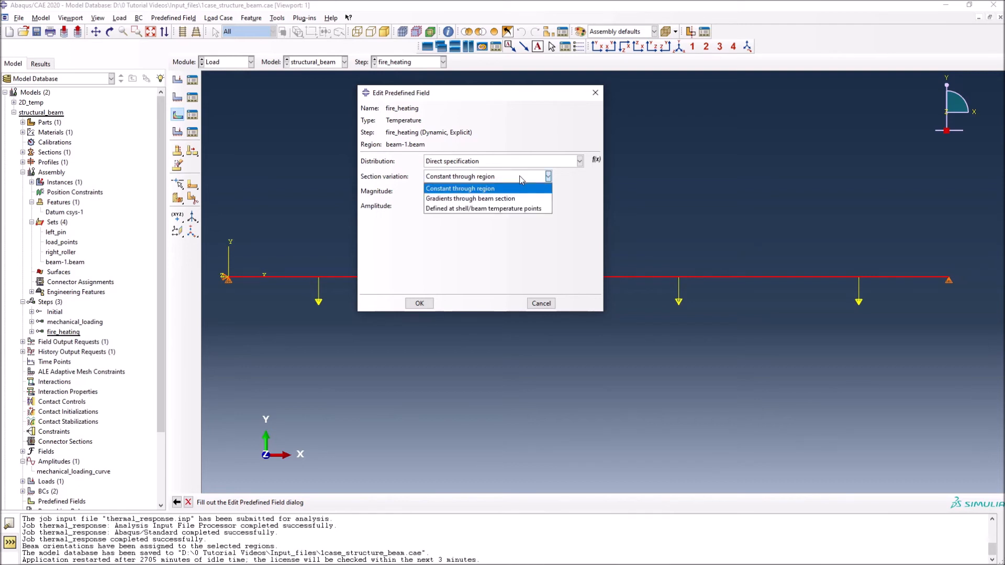
left_click(495, 209)
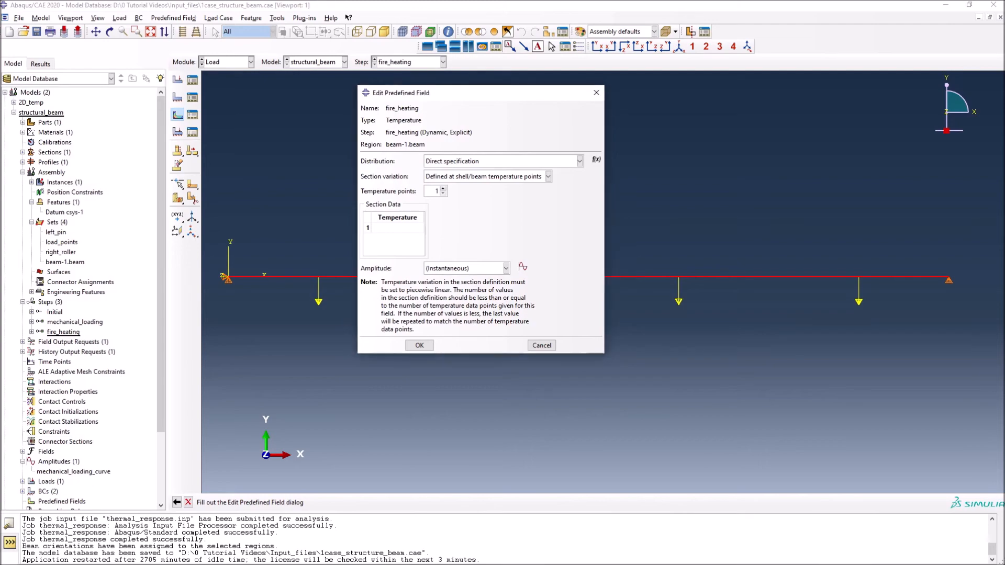
key("alt+Tab")
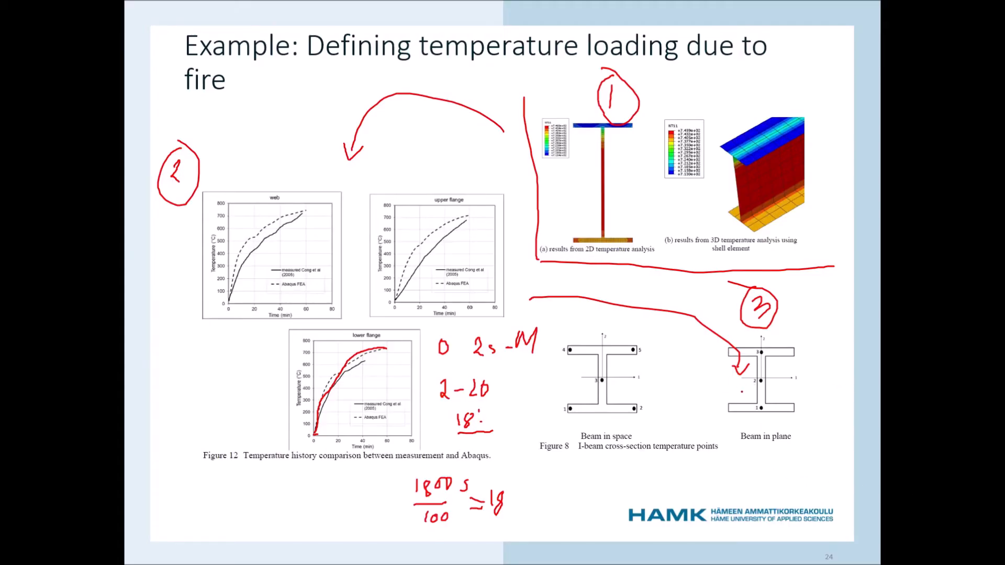
mouse_move(756, 325)
left_mouse_down()
mouse_move(718, 351)
mouse_move(760, 444)
mouse_move(808, 348)
mouse_move(766, 326)
left_mouse_up()
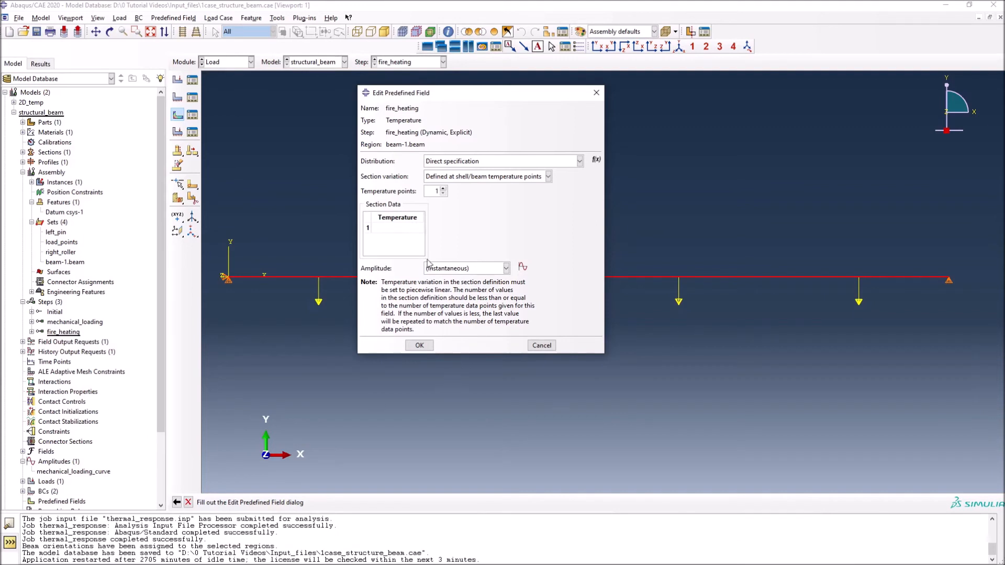
left_click(443, 189)
left_click_drag(478, 99, 596, 99)
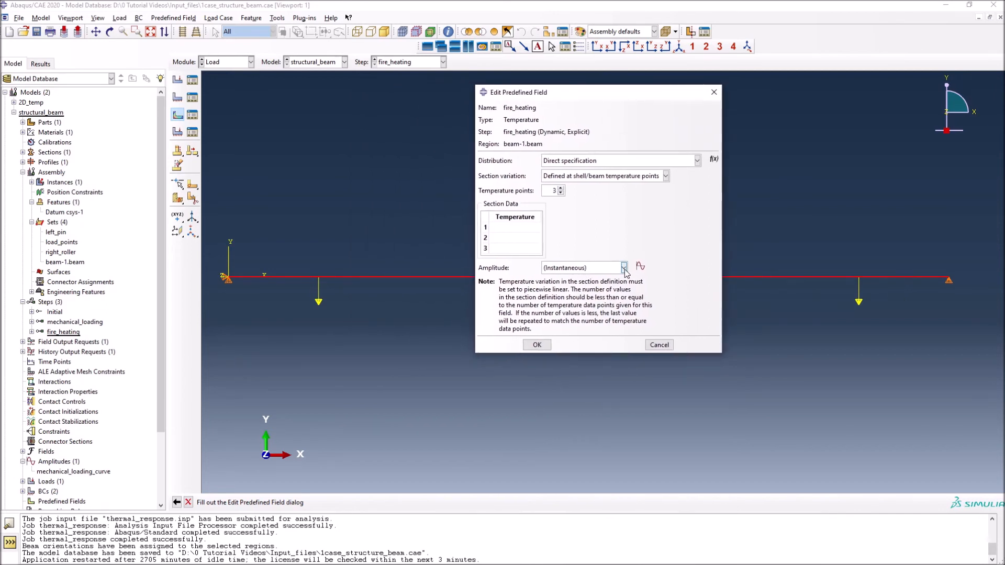
Create a tabular amplitude named fire_temperature for the field and set its time span to Total time.
left_click(640, 267)
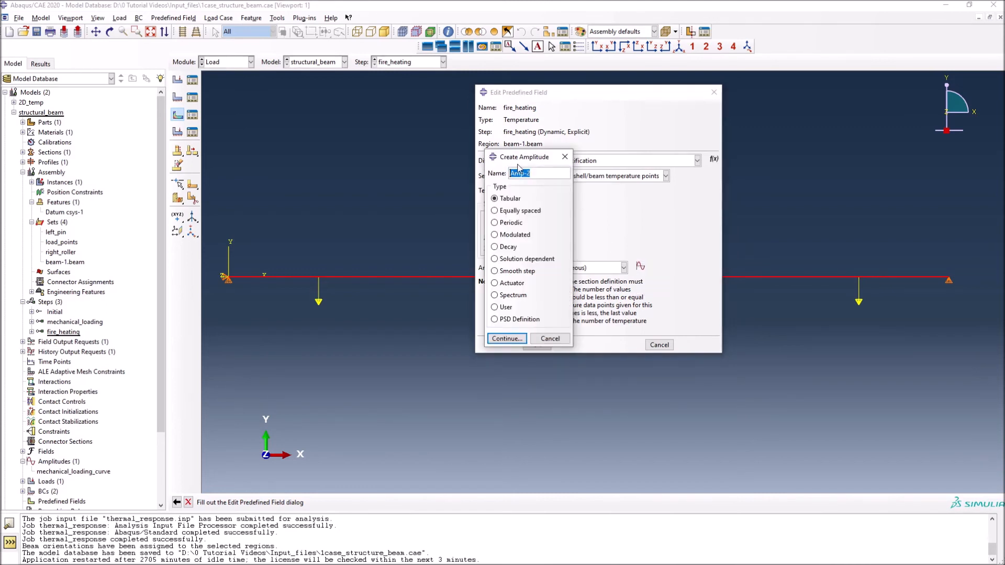
key("BackSpace")
type("temperature")
left_click(505, 339)
left_click(390, 127)
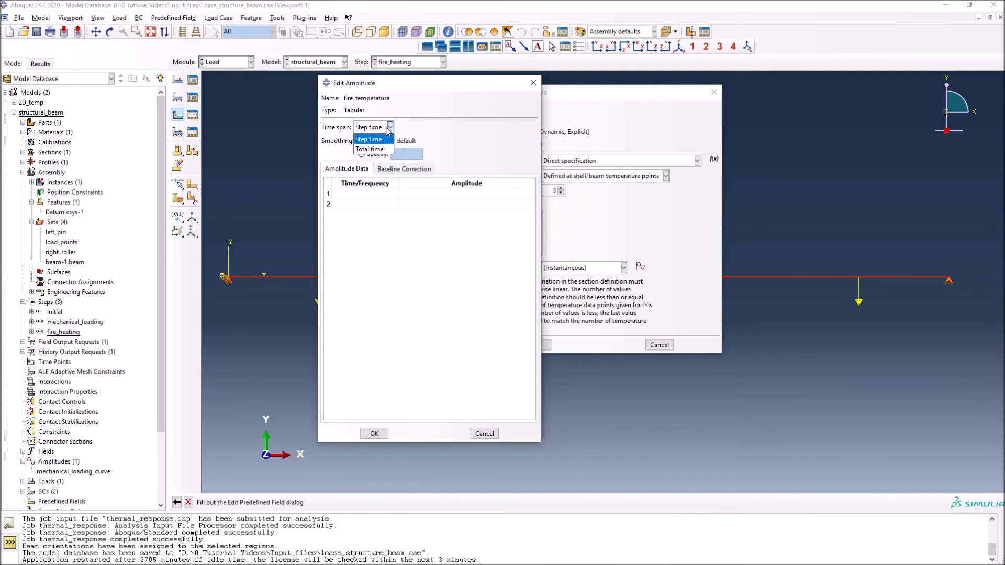
left_click(382, 149)
left_click_drag(413, 89, 697, 96)
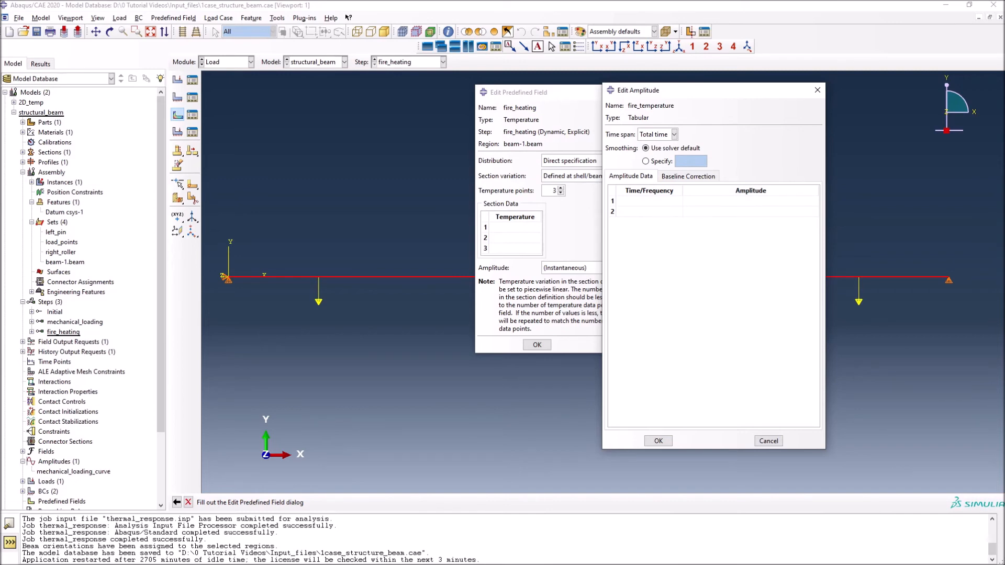
Copy all time and amplitude rows from the reference model's temperature amplitude and paste them into the fire_temperature table.
key("alt+Tab")
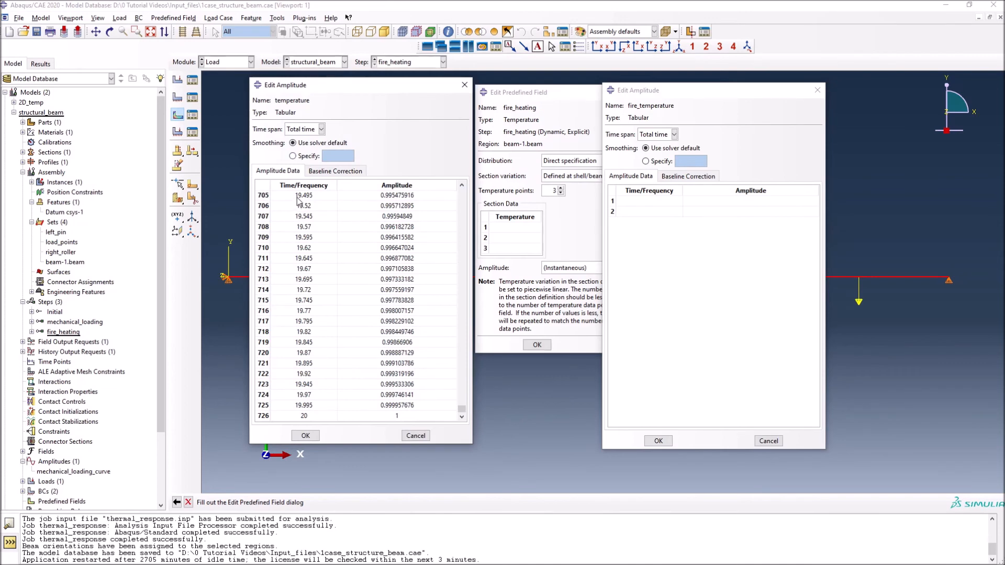
left_click_drag(462, 409, 432, 188)
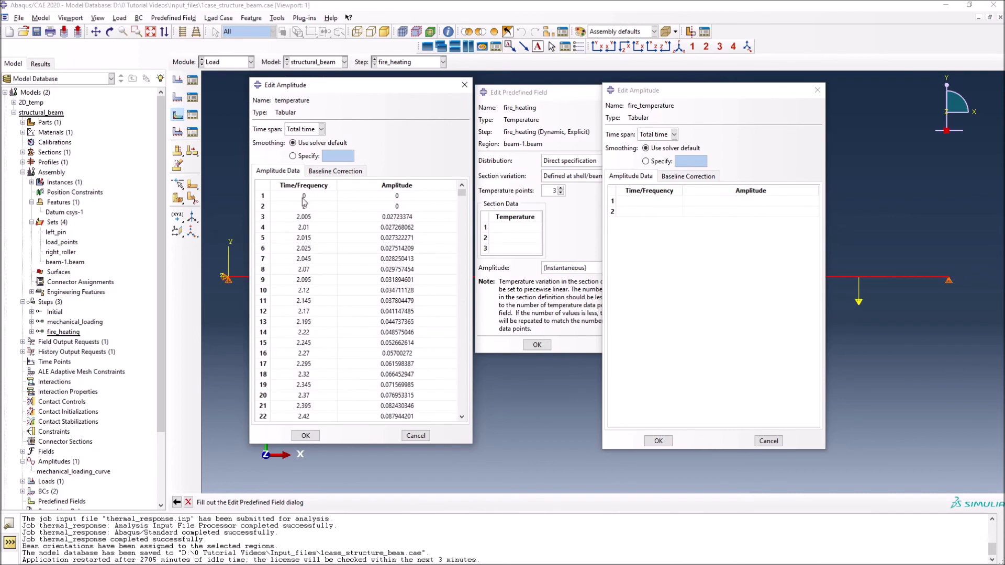
left_click_drag(295, 199, 306, 207)
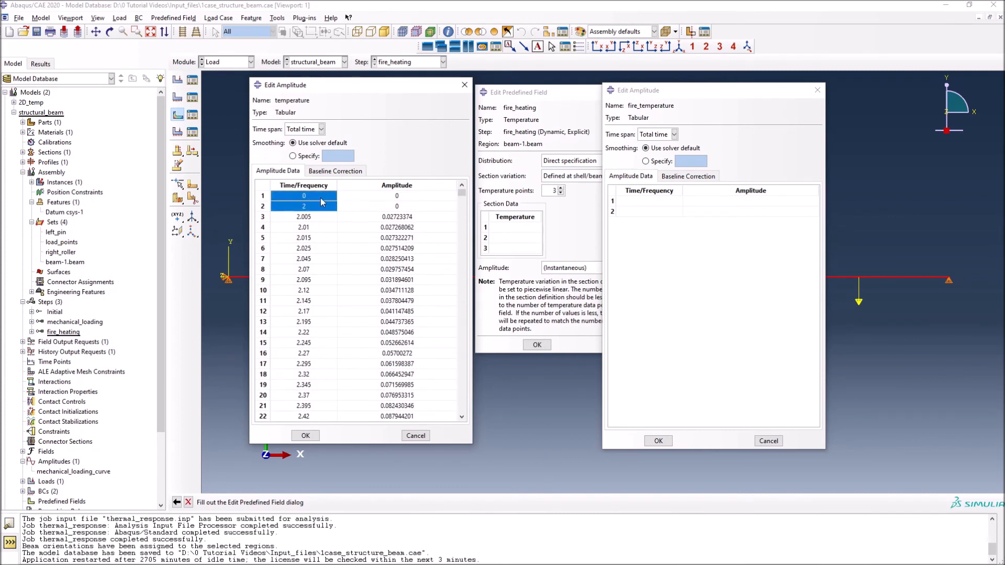
left_click(426, 237, "shift")
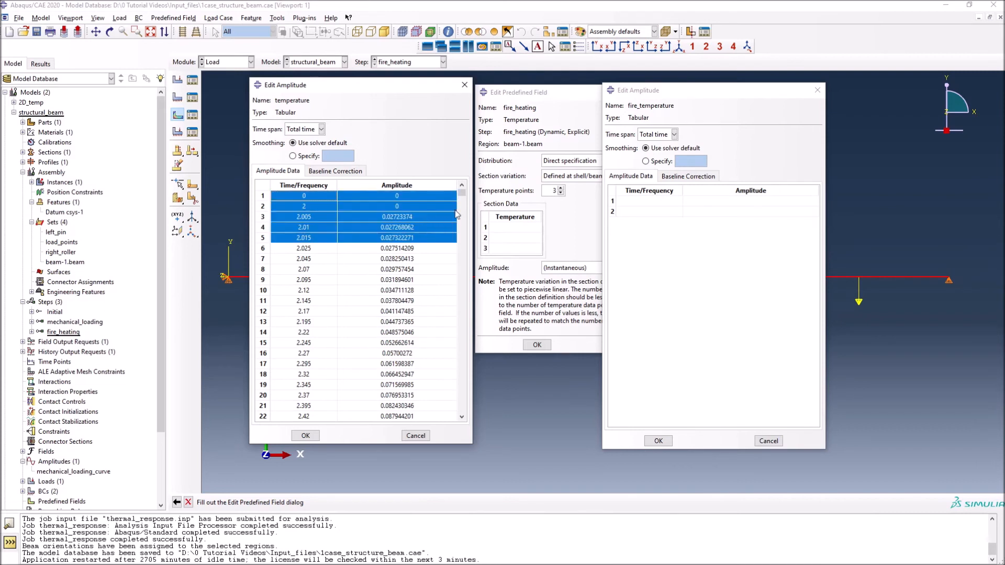
left_click(312, 195)
left_click(313, 194)
left_click_drag(334, 196, 437, 420)
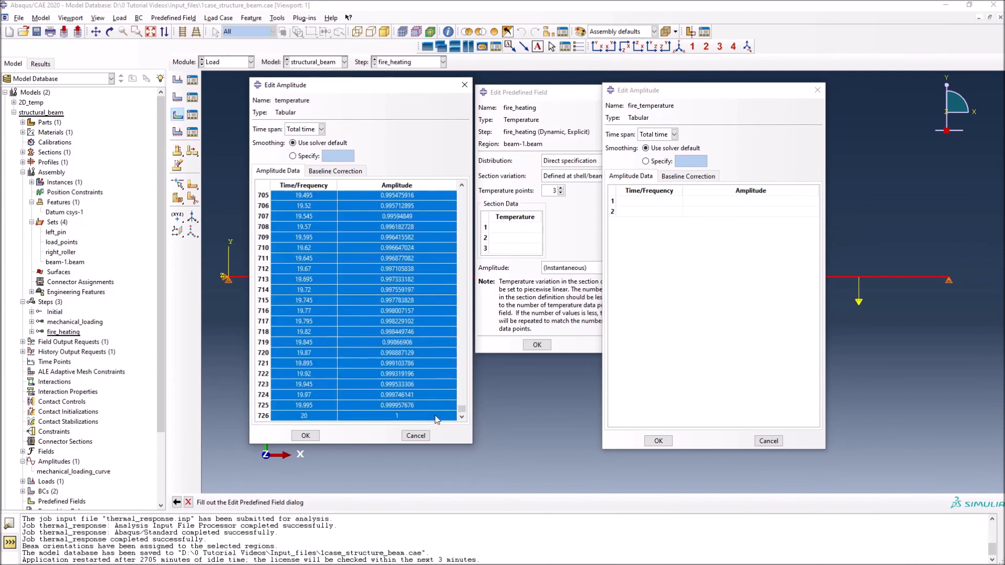
right_click(410, 414)
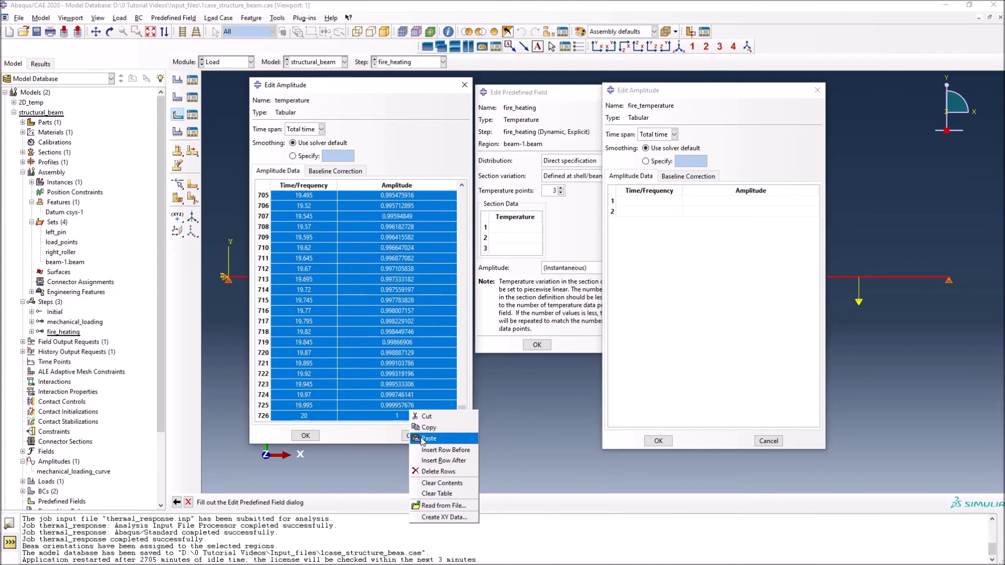
left_click(427, 428)
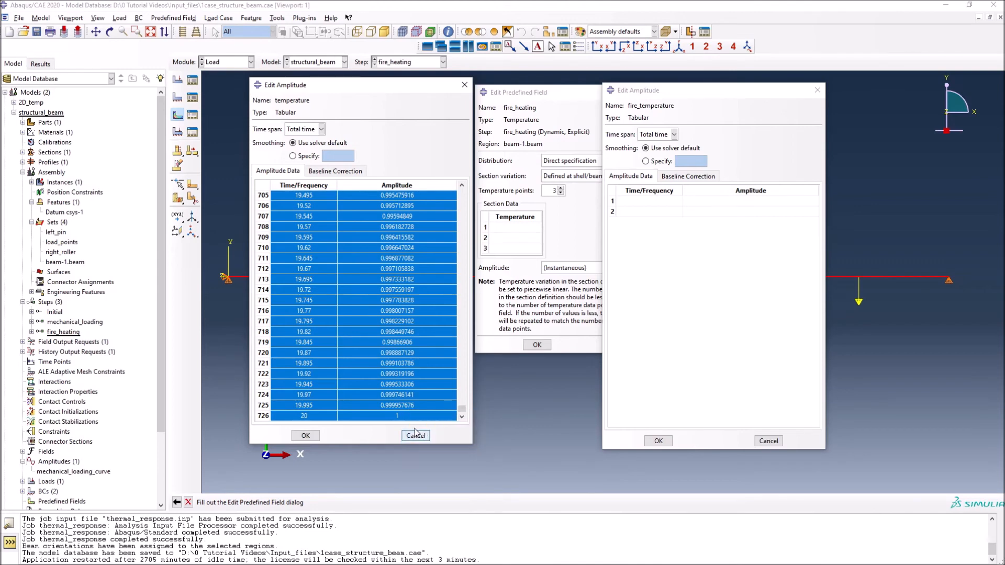
right_click(648, 203)
left_click(669, 224)
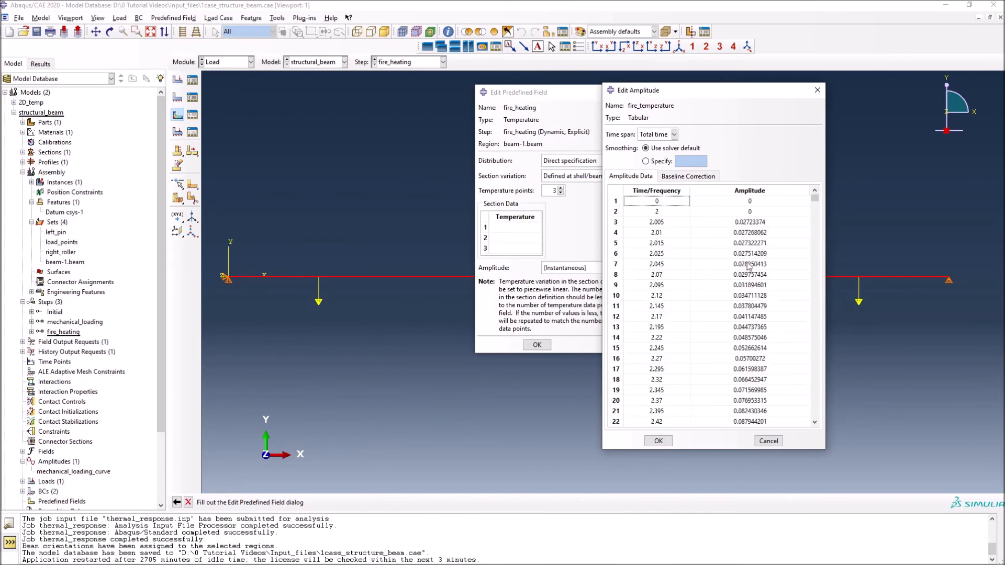
Check the pasted fire_temperature data through its last row, save the amplitude, and close the reference temperature amplitude without changes.
mouse_move(814, 200)
left_mouse_down()
mouse_move(789, 457)
mouse_move(827, 186)
left_mouse_up()
scroll(735, 231, "down", 1)
scroll(735, 231, "down", 10)
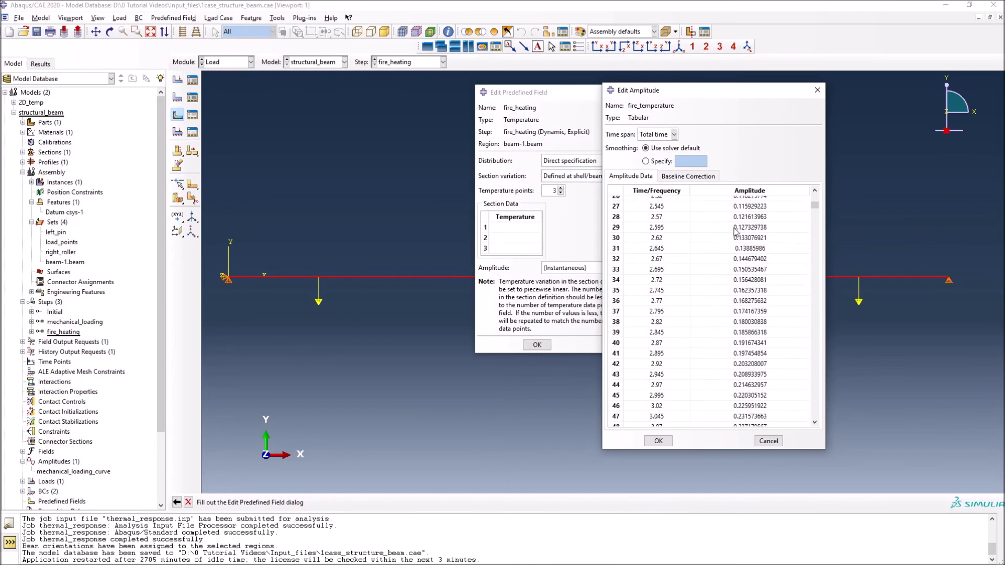
left_click_drag(815, 209, 814, 413)
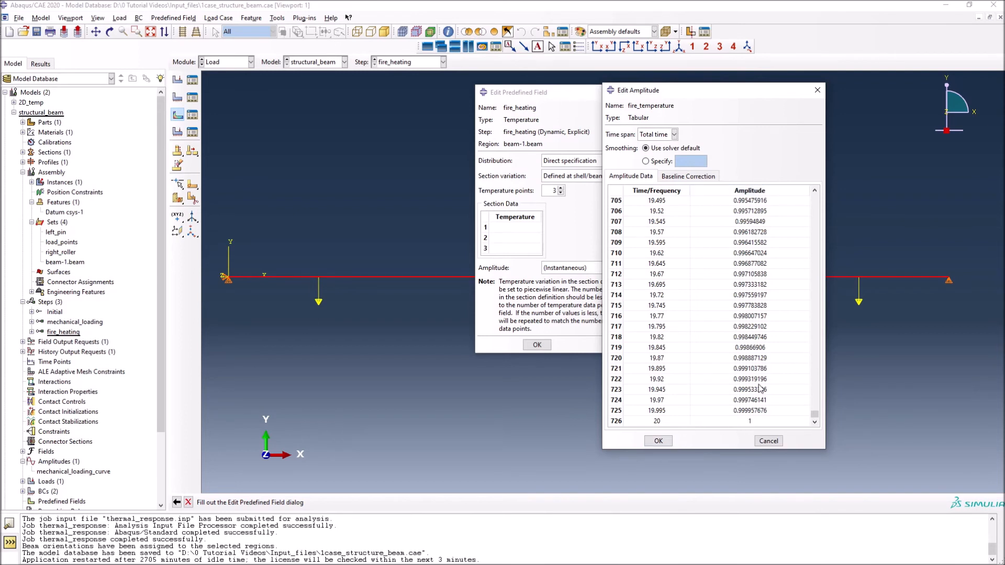
left_click_drag(813, 414, 813, 421)
left_click(658, 441)
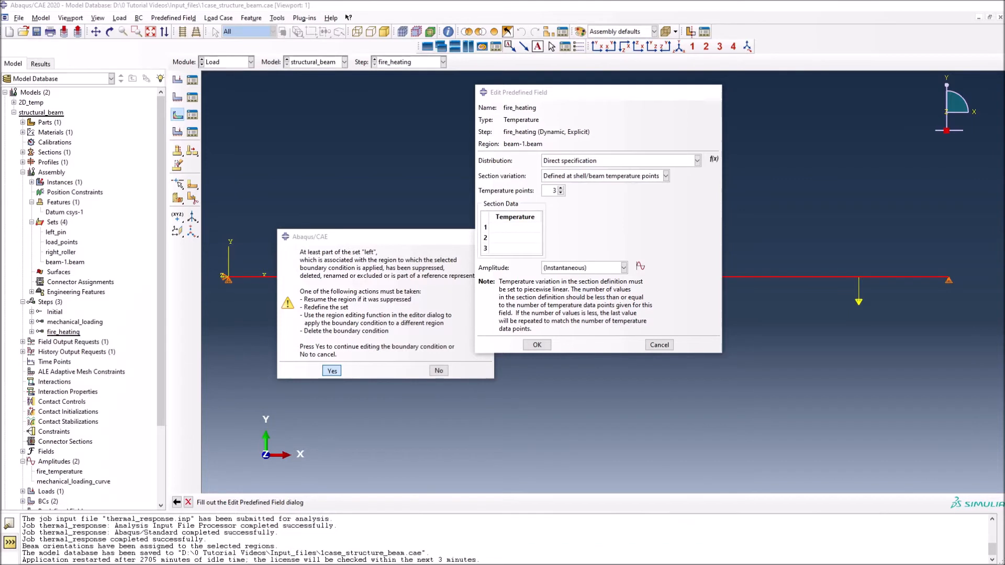
left_click(382, 369)
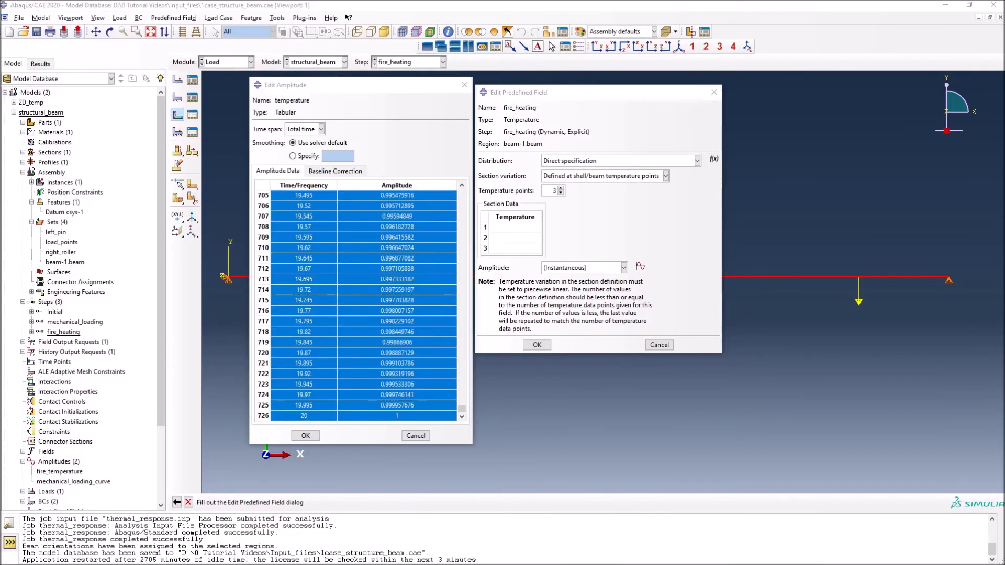
left_click(416, 439)
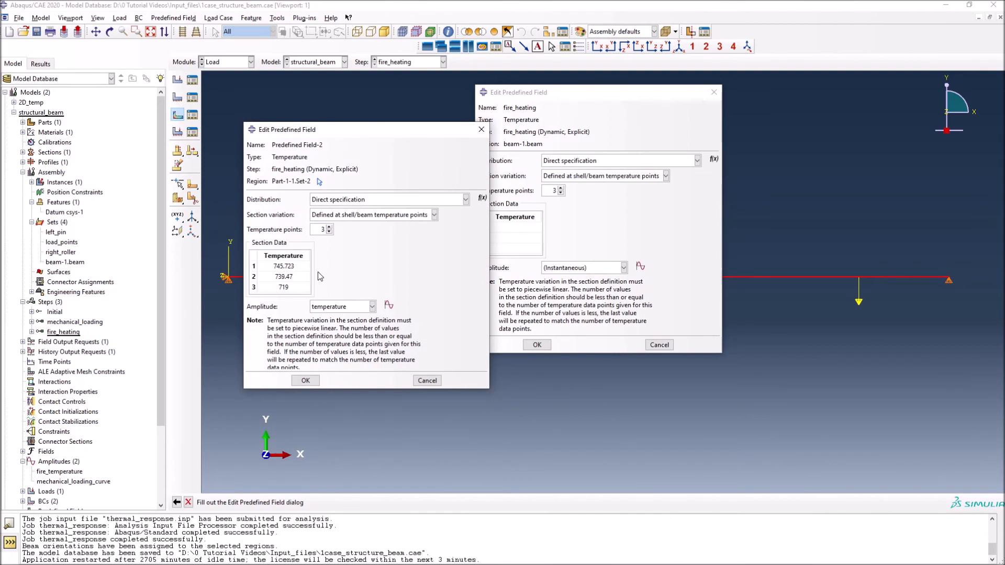
Set the fire_heating field's section temperatures to 745.723, 739.47 and 719 at points 1, 2 and 3.
left_click_drag(335, 130, 268, 128)
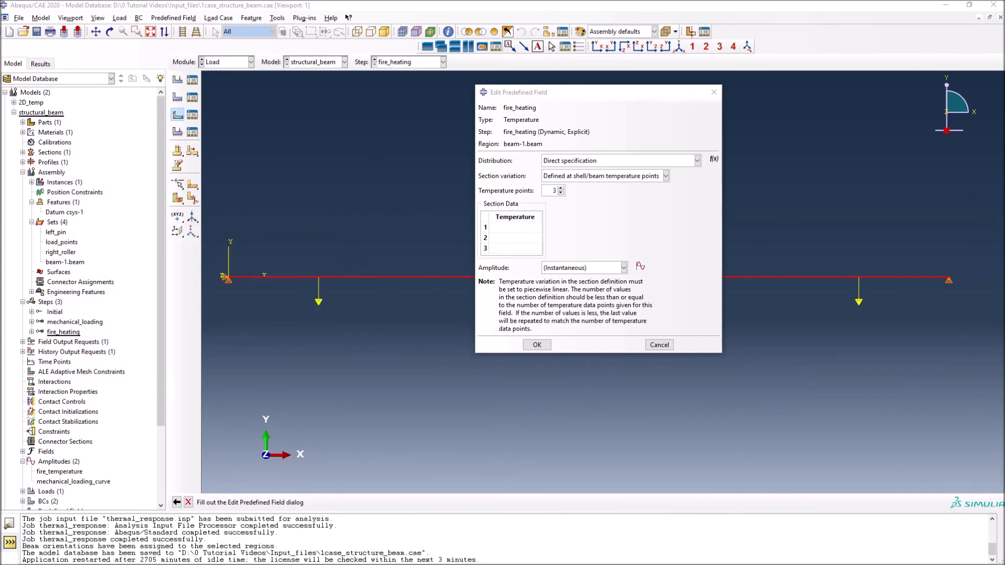
left_click(507, 228)
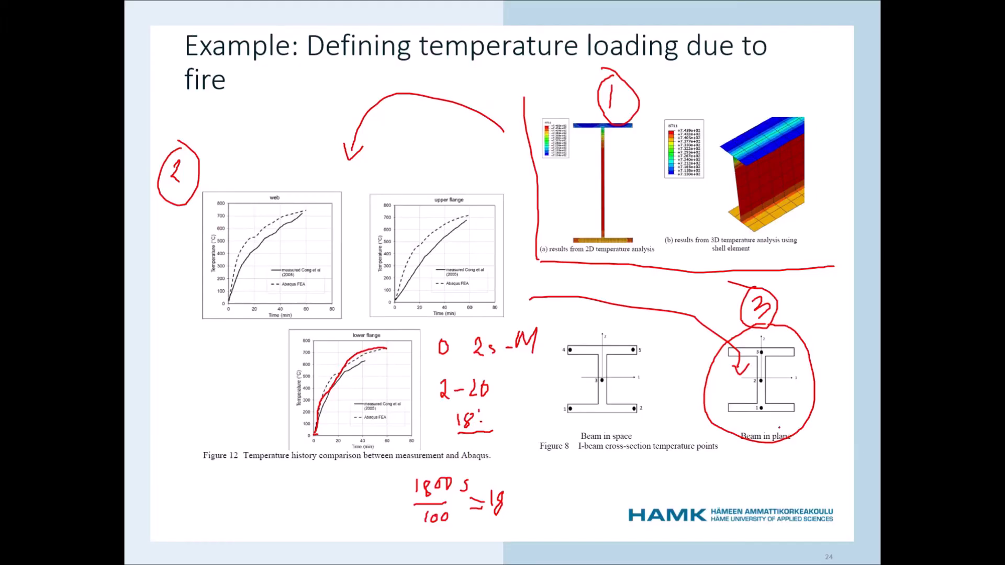
mouse_move(762, 404)
left_mouse_down()
mouse_move(764, 416)
mouse_move(764, 401)
left_mouse_up()
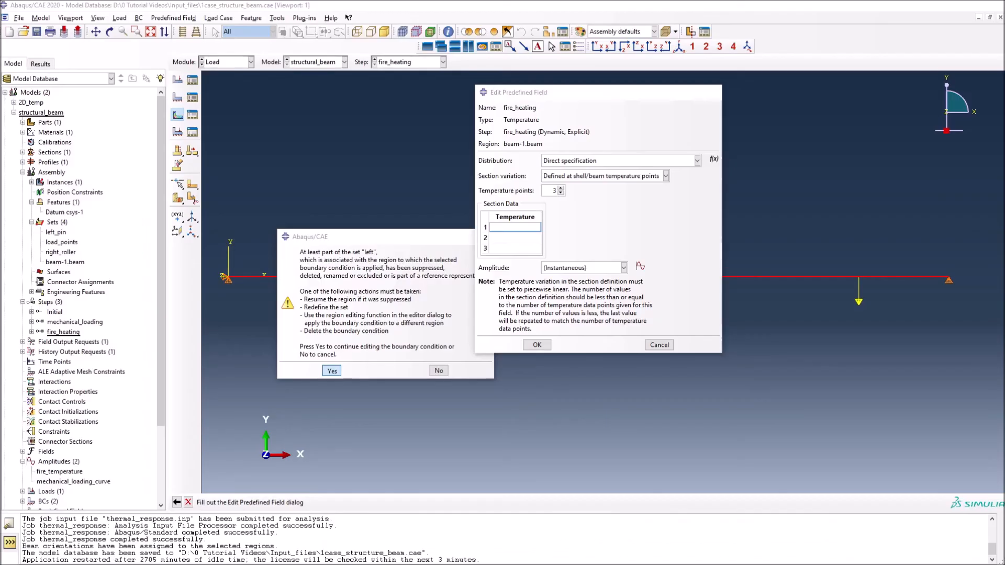
key("Return")
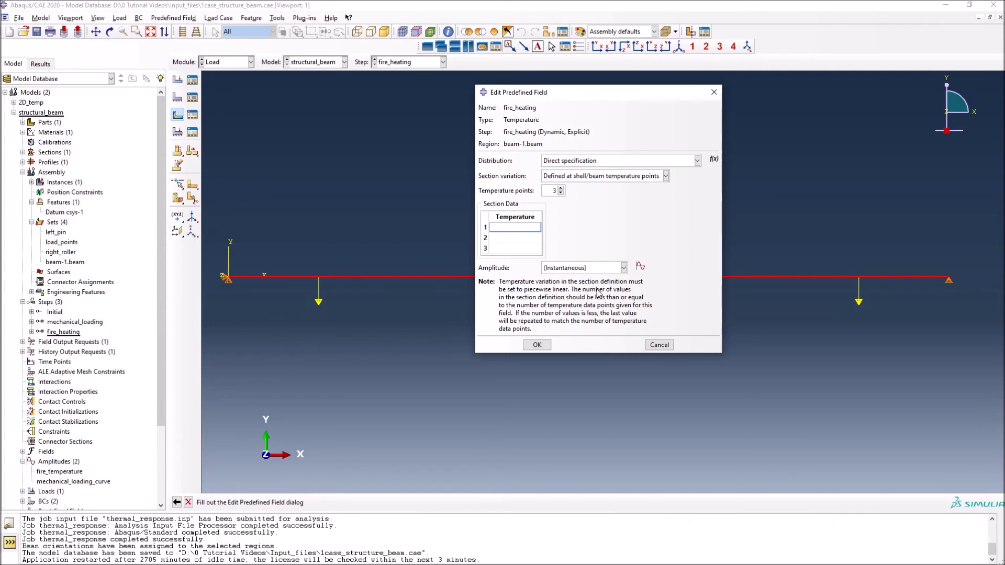
type("745.723")
left_click(526, 239)
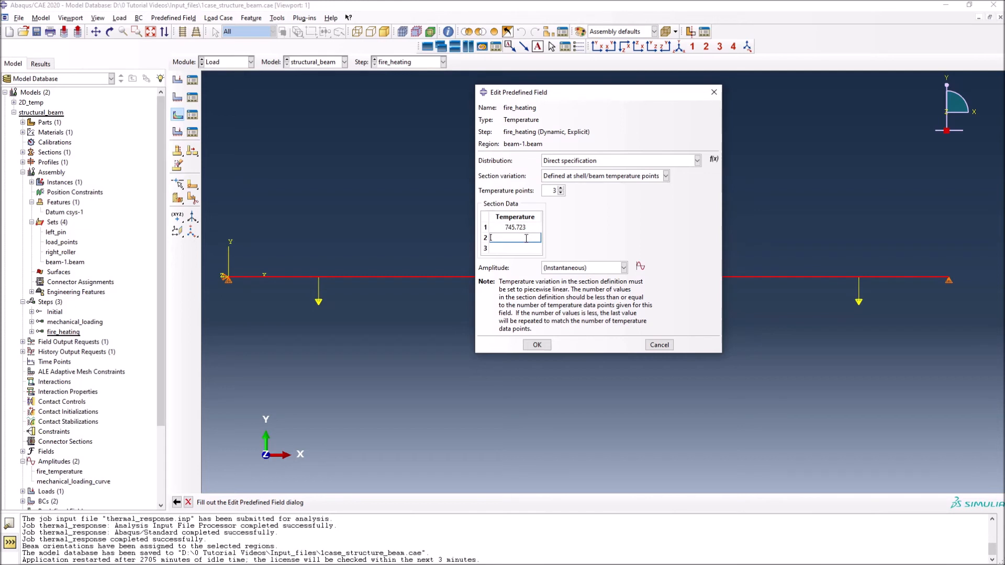
type("739.47")
left_click(518, 249)
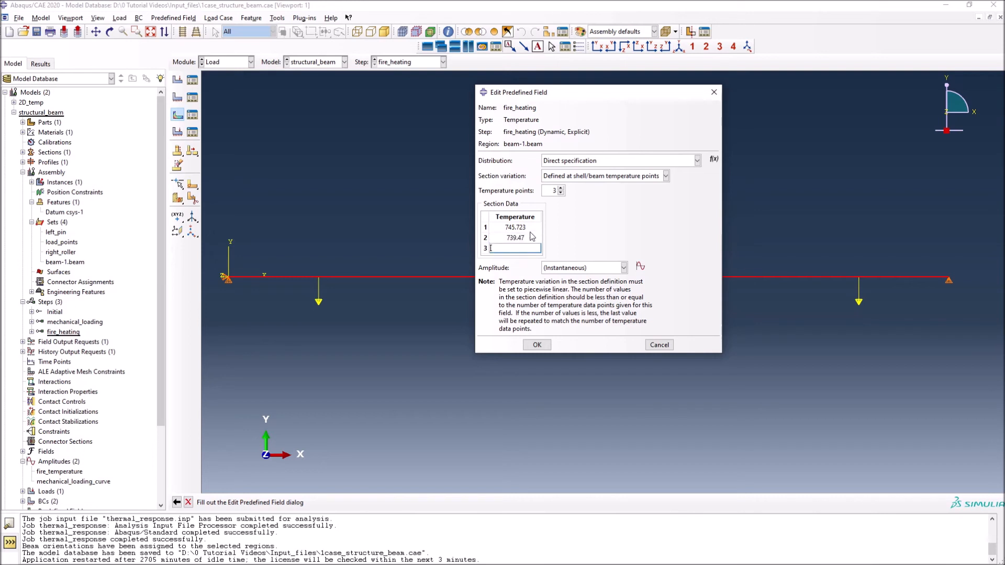
type("719")
Assign the fire_temperature amplitude to the fire_heating field and save the field definition.
left_click(624, 268)
left_click(588, 222)
left_click(615, 268)
left_click(614, 229)
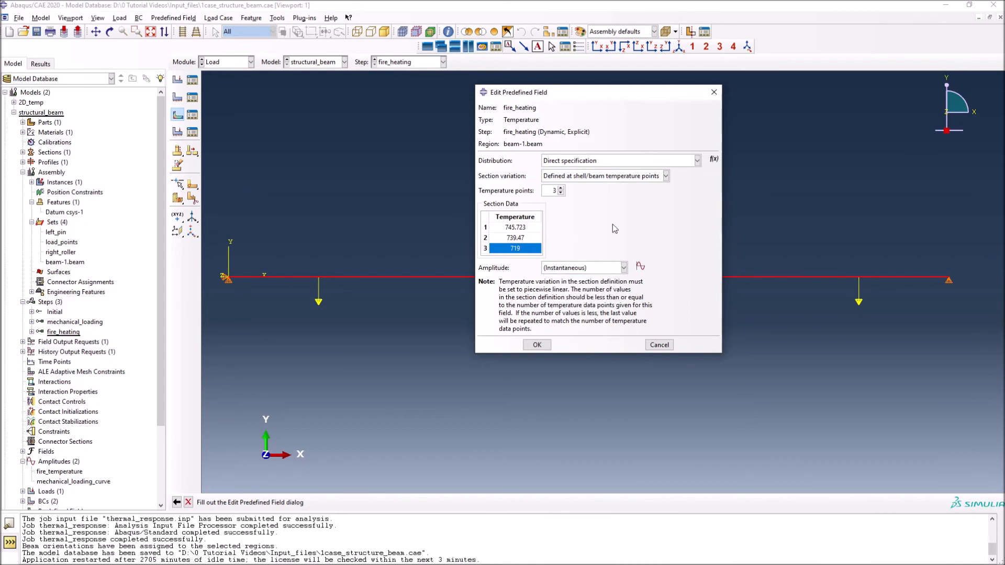
left_click(624, 268)
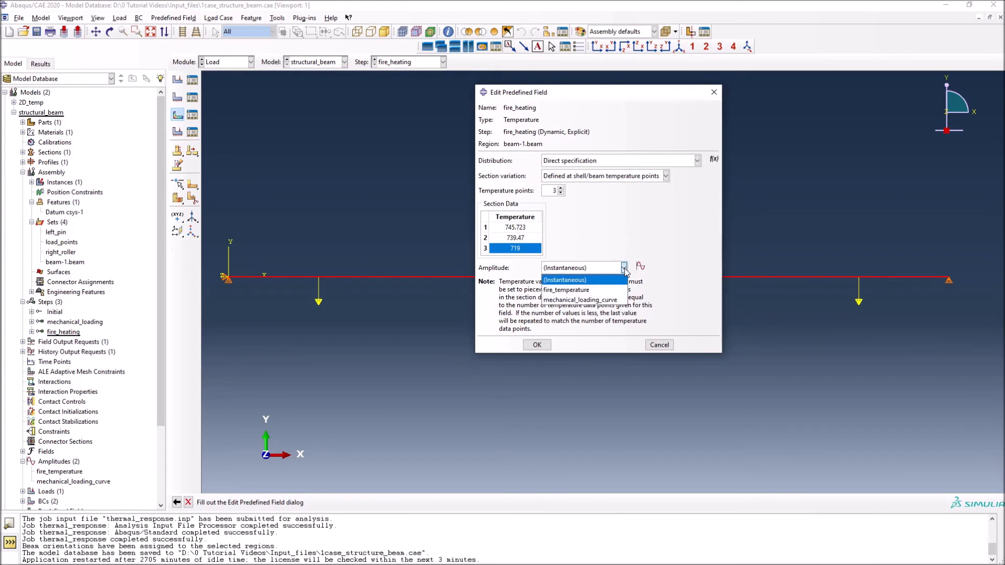
left_click(603, 290)
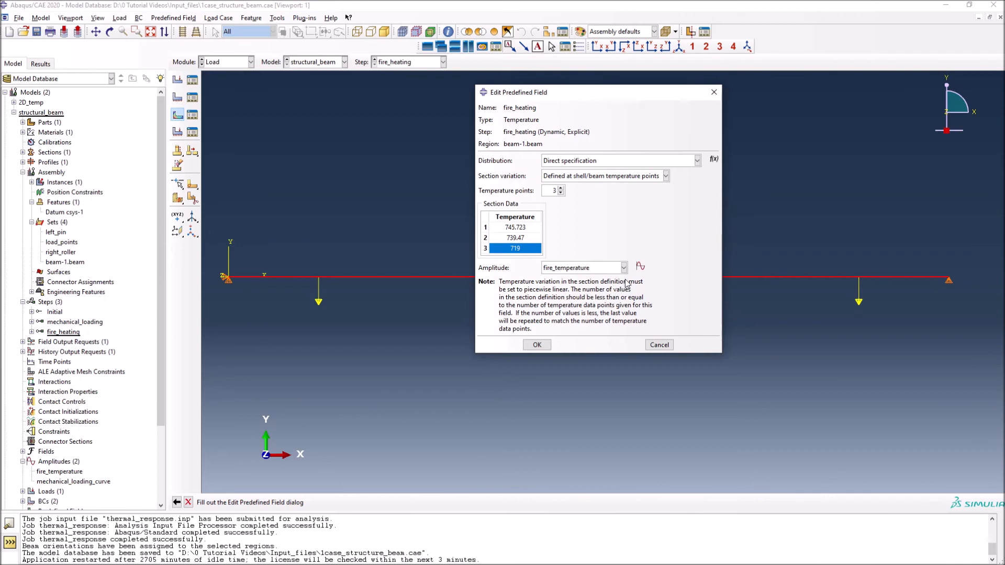
left_click(538, 345)
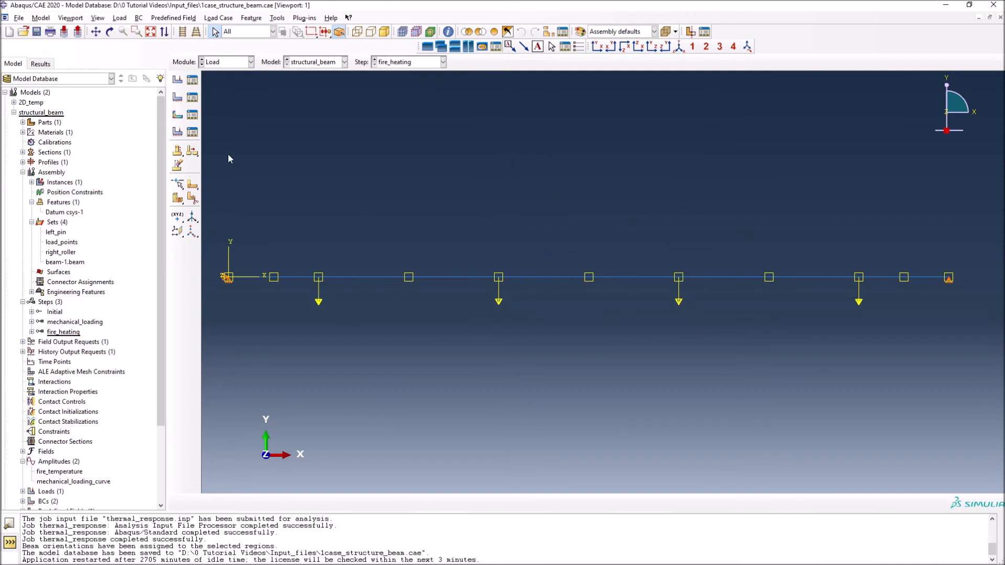
Create a Temperature predefined field named intial in the Initial step and apply it to the beam-1.beam set.
left_click(192, 115)
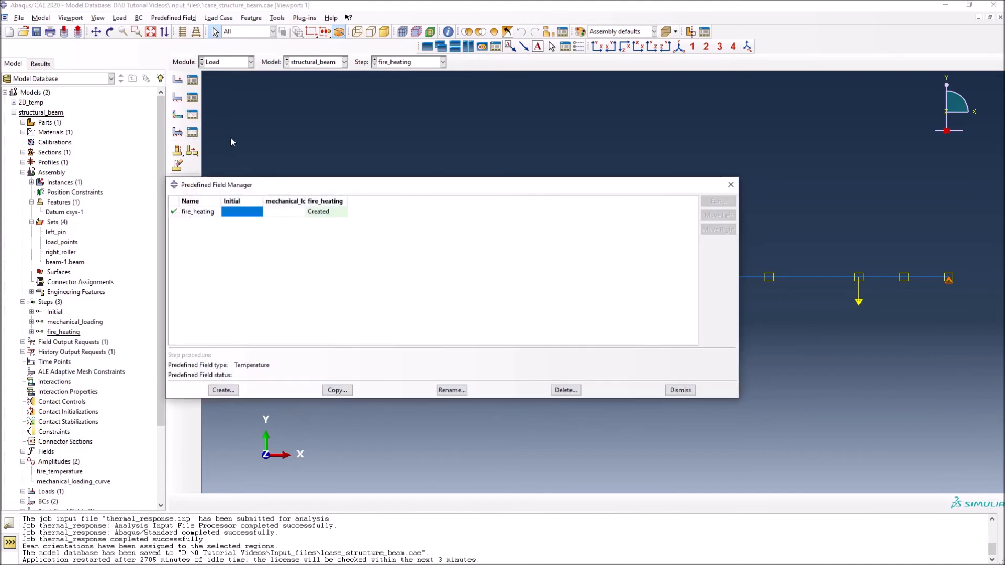
left_click_drag(269, 180, 328, 147)
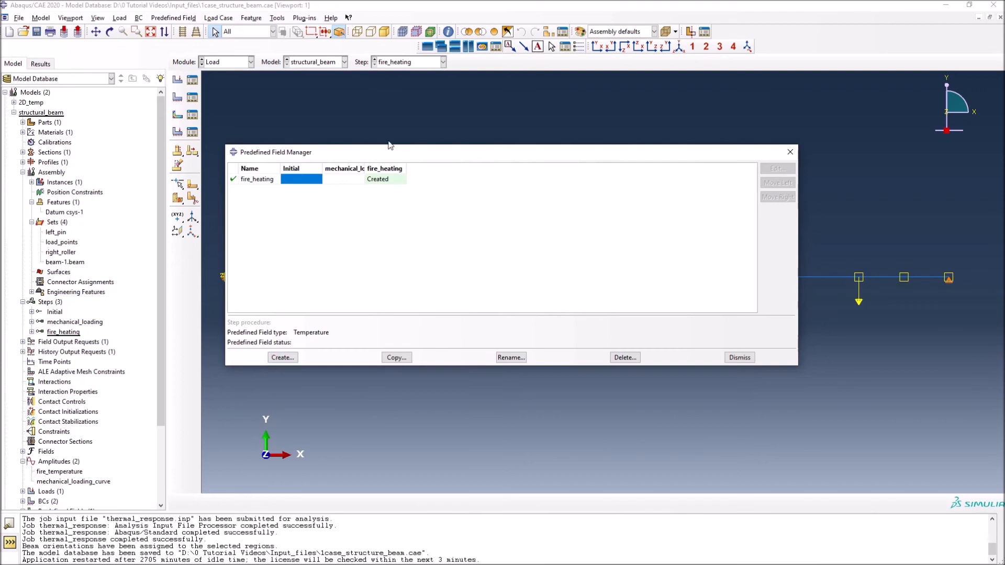
left_click(790, 152)
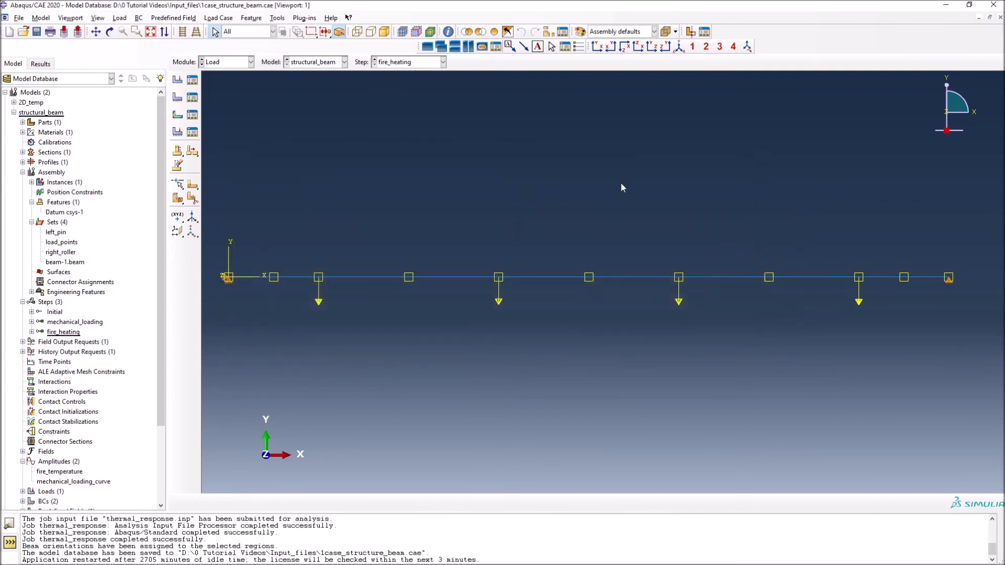
left_click(193, 115)
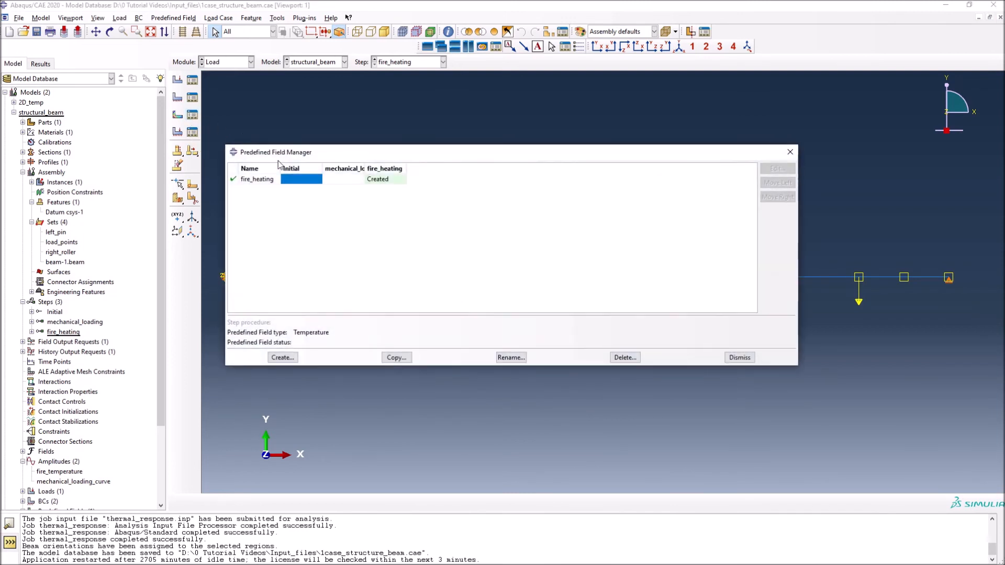
left_click(283, 358)
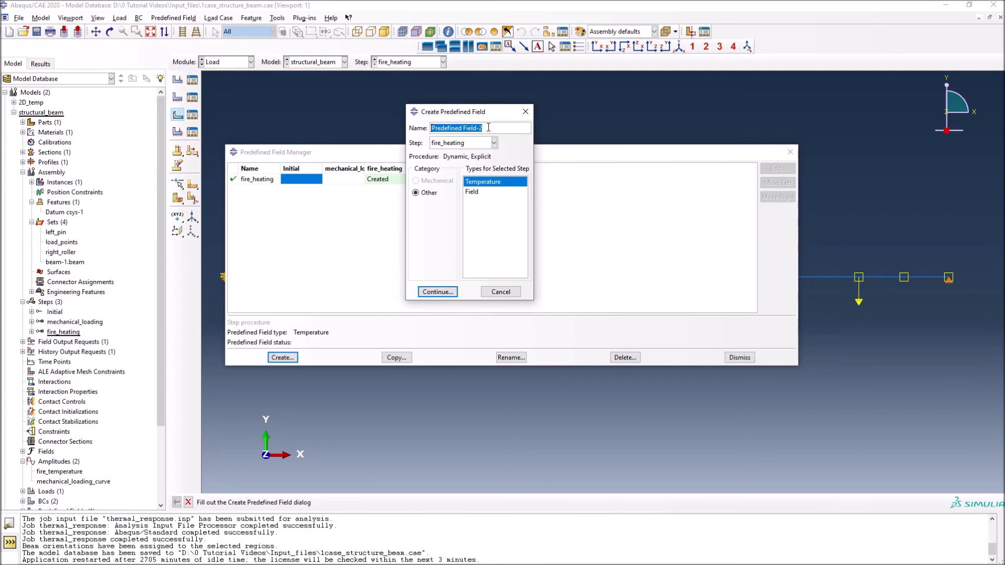
type("intial")
left_click(438, 143)
left_click(439, 155)
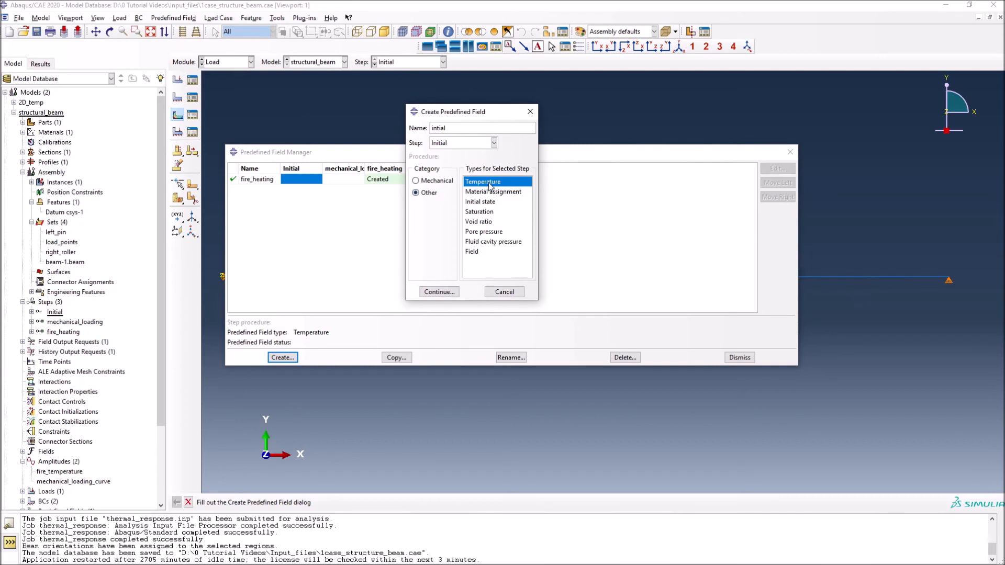
left_click(449, 291)
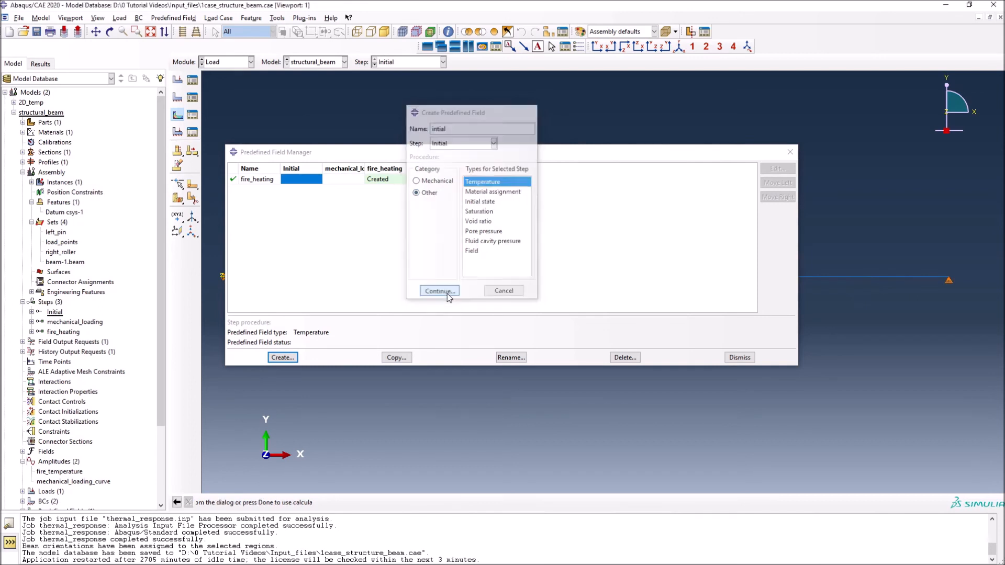
left_click(445, 158)
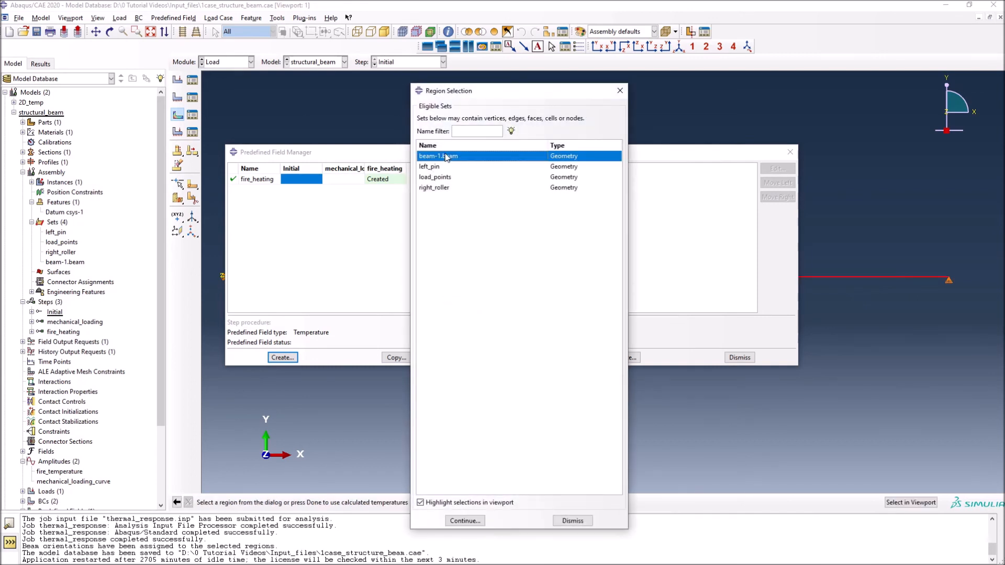
left_click(465, 521)
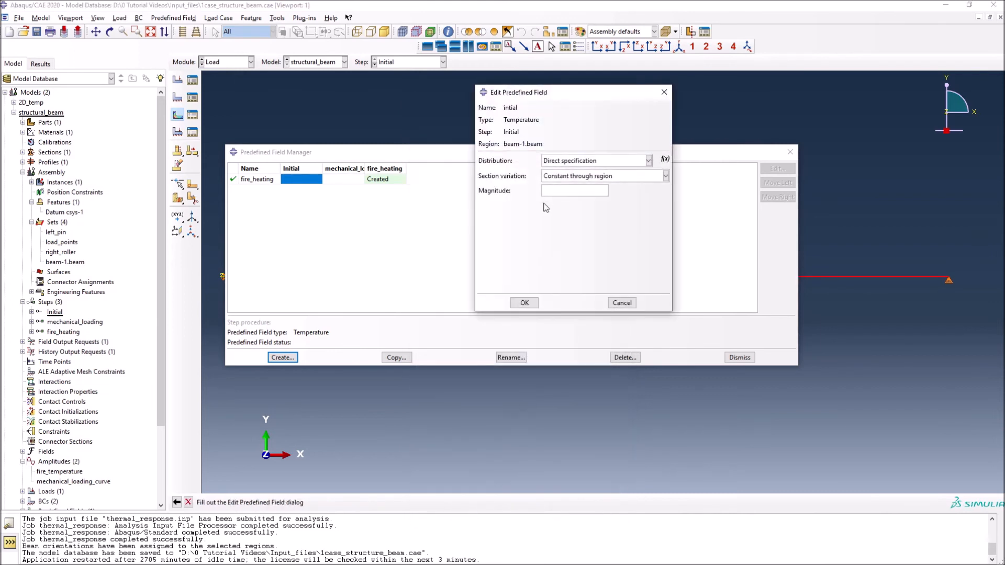
Keep direct specification for the intial field and define its section variation at shell/beam temperature points, using 3 temperature points.
left_click(581, 160)
left_click(581, 173)
left_click(580, 176)
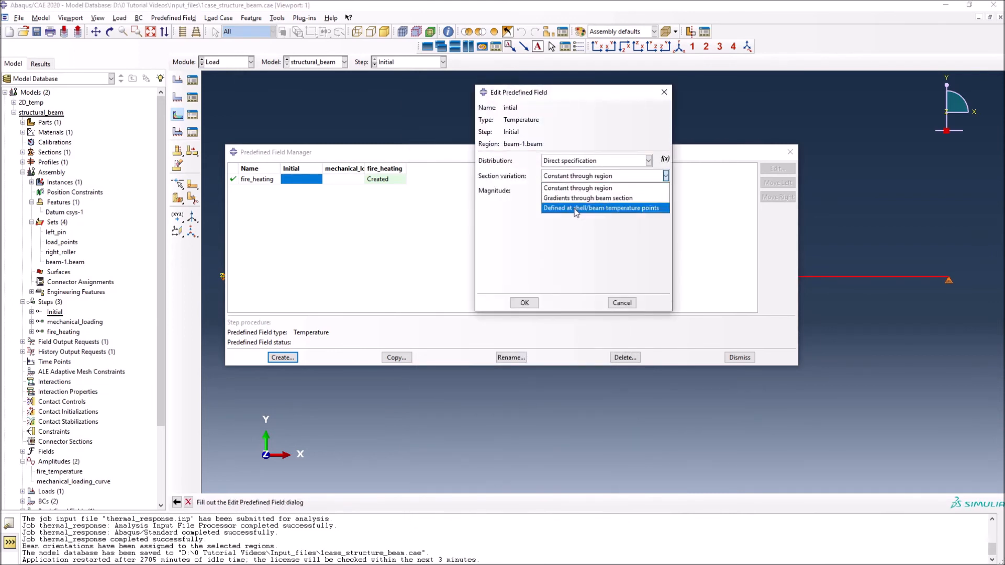
left_click(575, 208)
left_click(561, 189)
left_click(561, 189)
Set the intial field's temperature to 20 at all three section points and save the field.
left_click(521, 227)
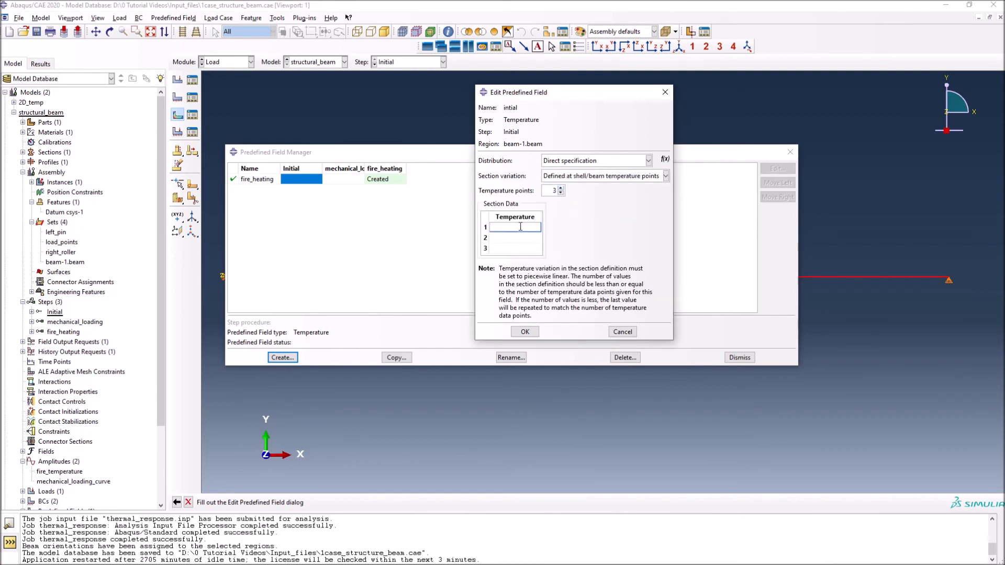
type("20")
left_click(514, 237)
type("20")
left_click(527, 248)
type("20")
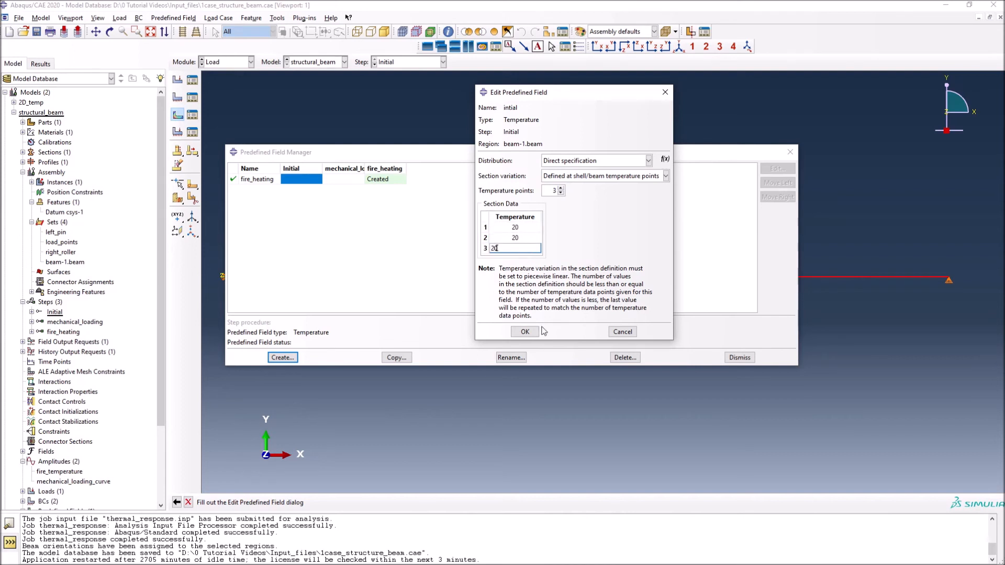
left_click(525, 331)
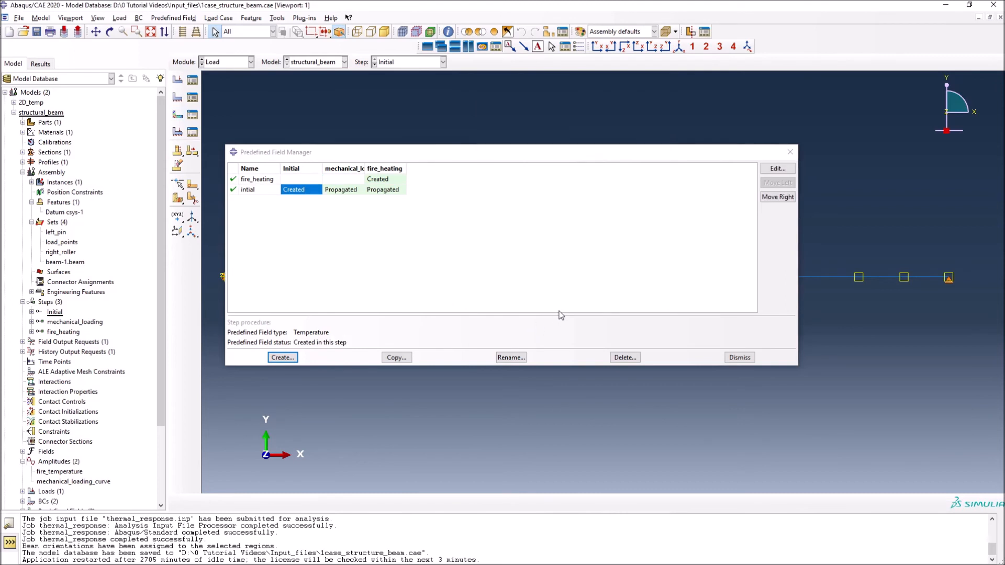
Review the intial field's status across the Initial, mechanical_loading and fire_heating steps, and close the predefined field overview.
left_click(335, 192)
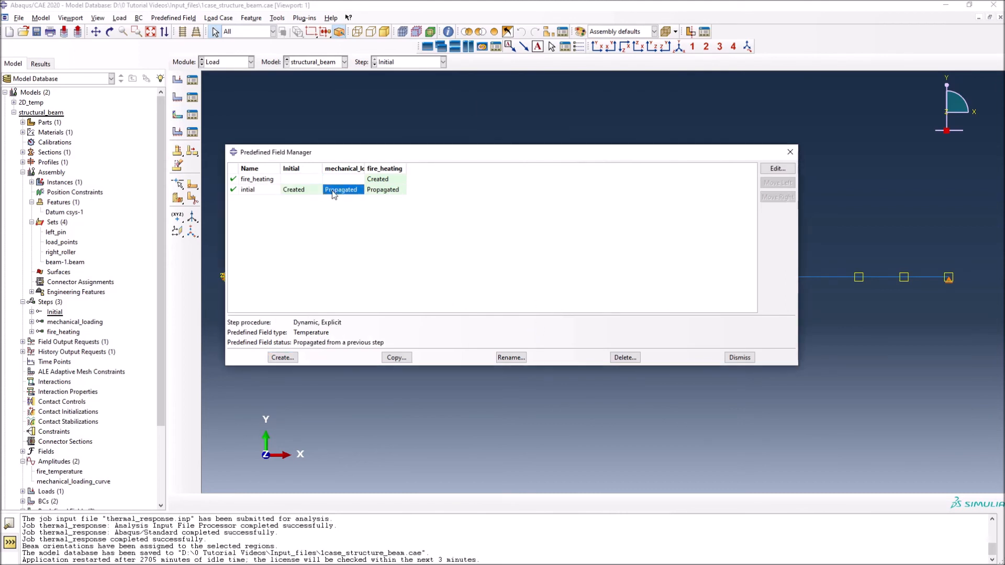
left_click(382, 192)
left_click(342, 192)
left_click(382, 191)
left_click(340, 192)
left_click(383, 192)
left_click(340, 191)
left_click(308, 191)
left_click(335, 193)
left_click(368, 193)
left_click(349, 193)
left_click(307, 192)
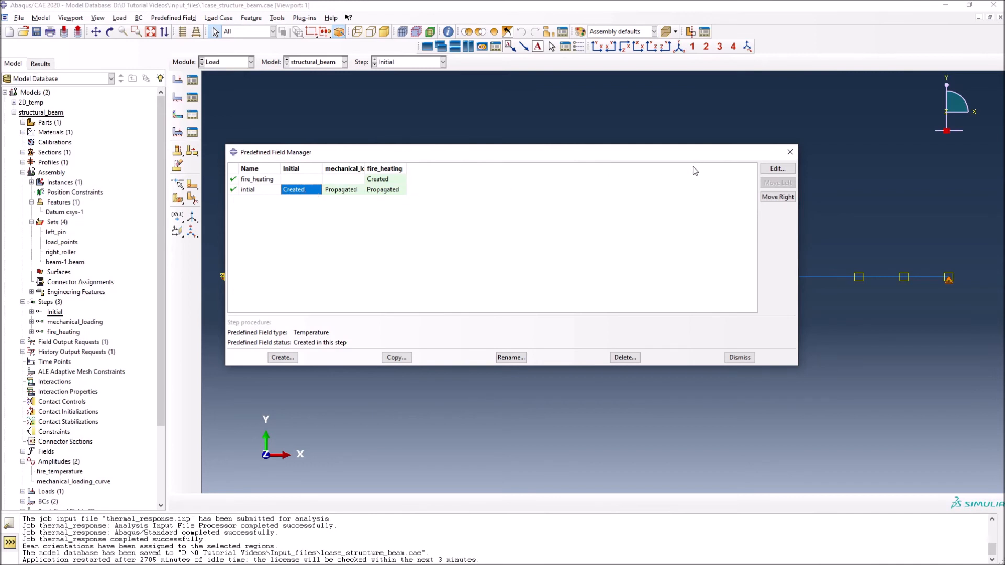
left_click(396, 193)
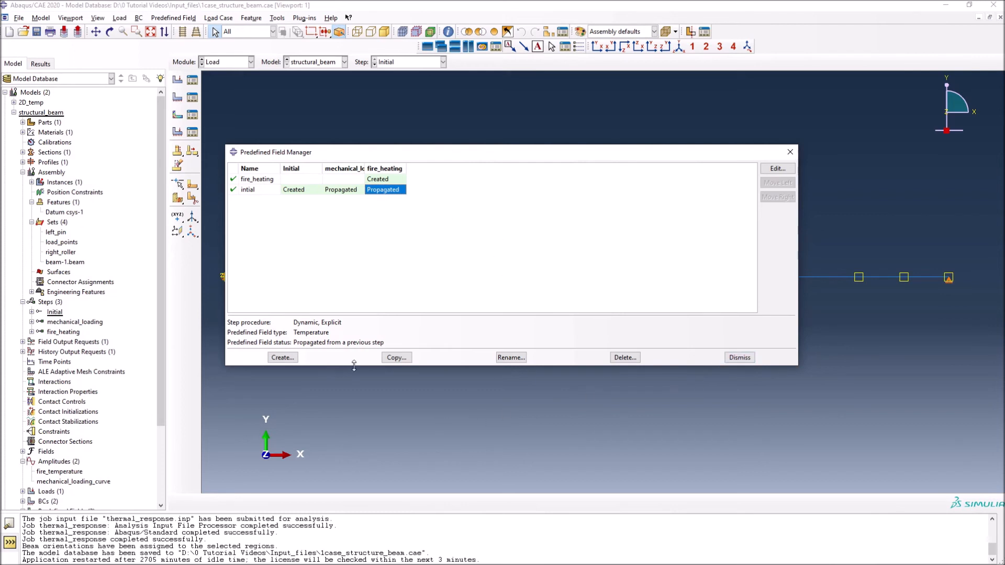
left_click(789, 152)
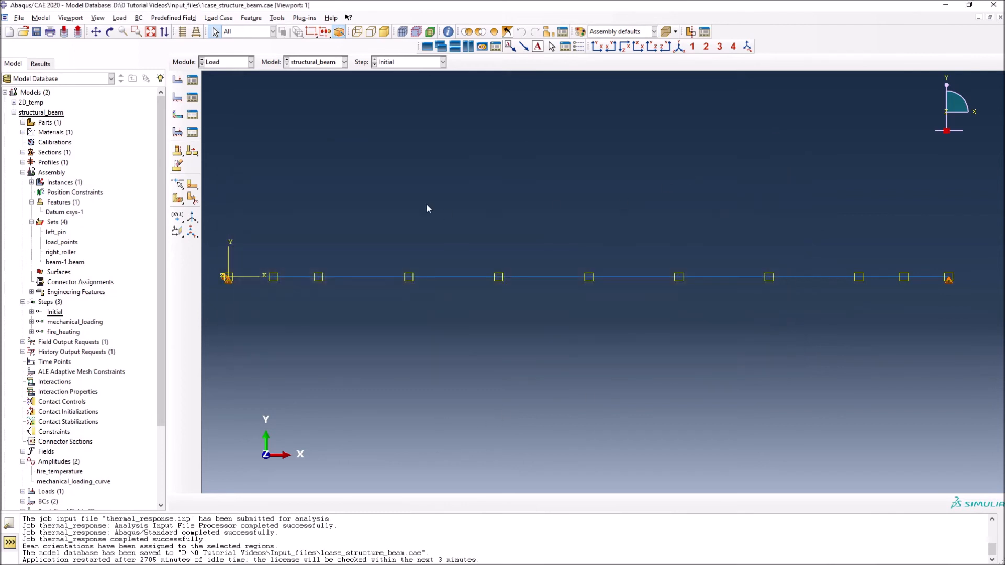
Switch the structural_beam model to the Mesh module.
left_click(240, 63)
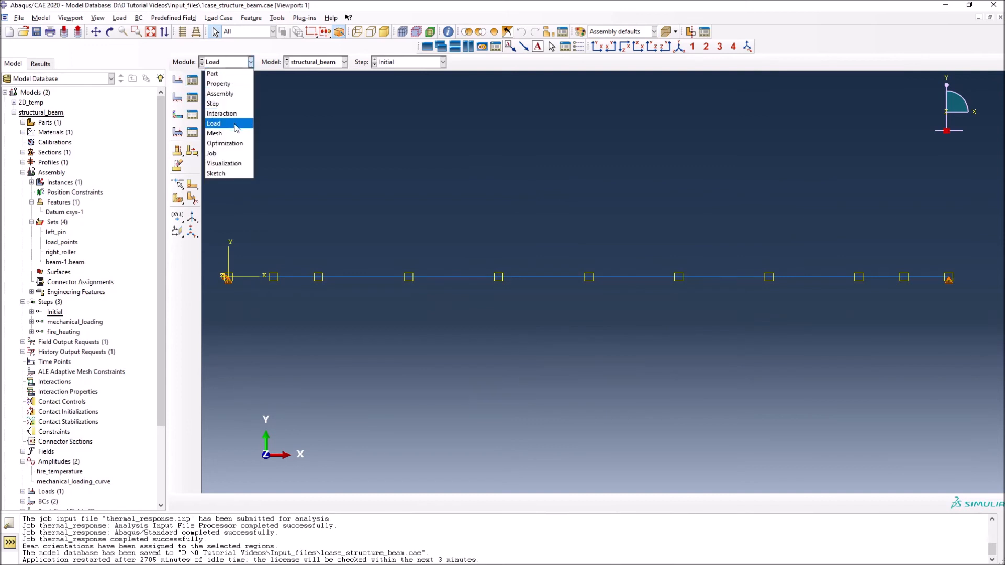
left_click(368, 120)
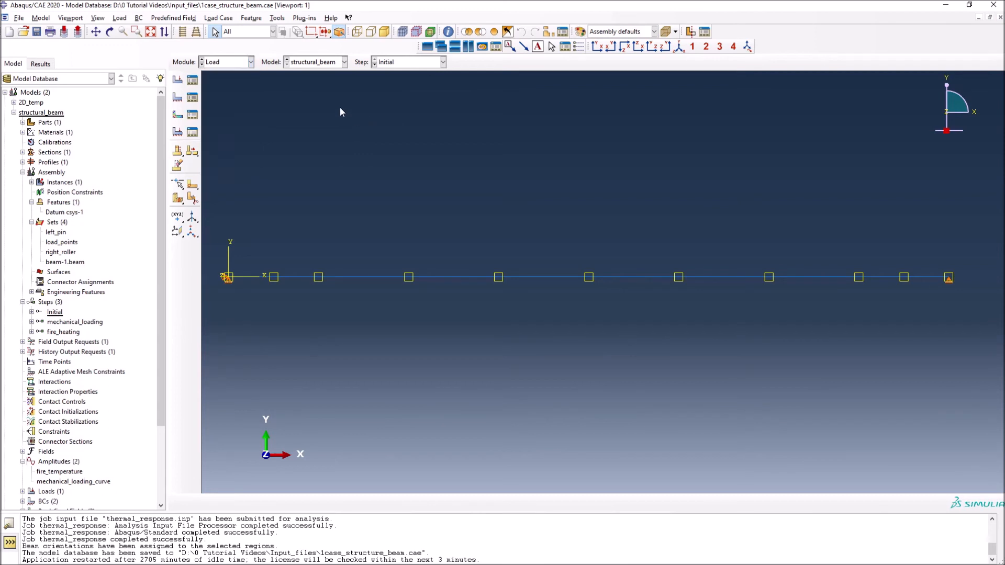
left_click(238, 67)
left_click(246, 64)
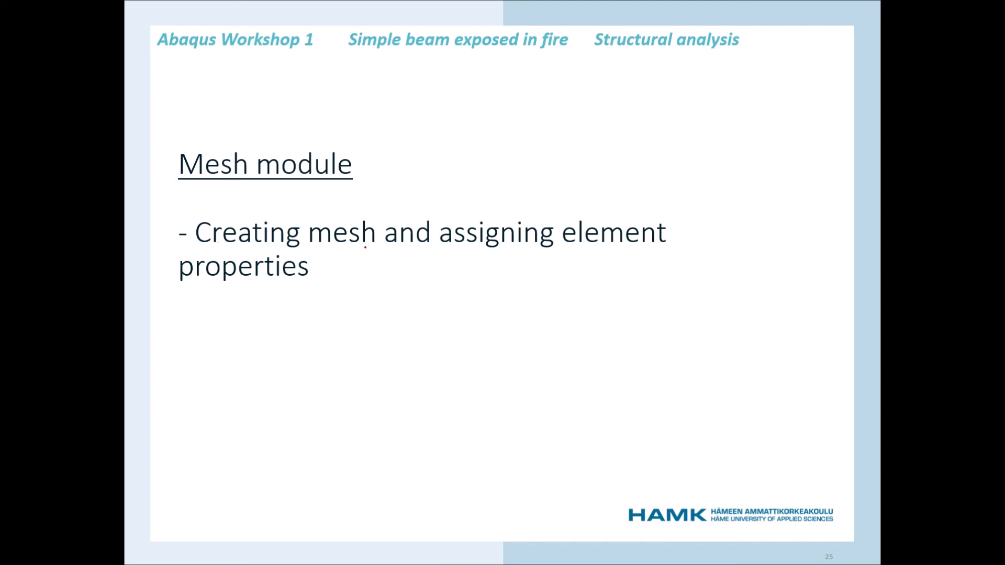
left_click_drag(238, 241, 366, 238)
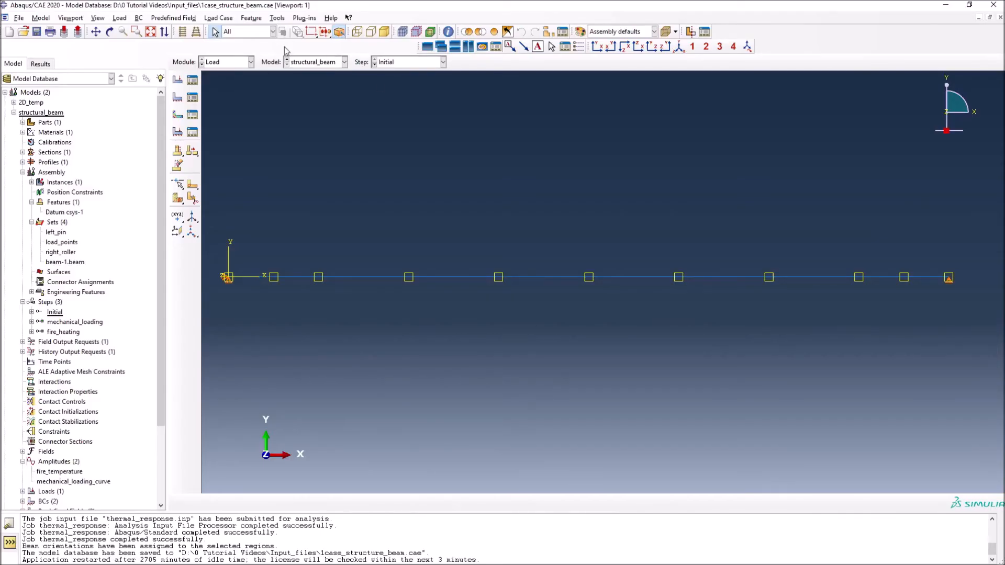
left_click(250, 61)
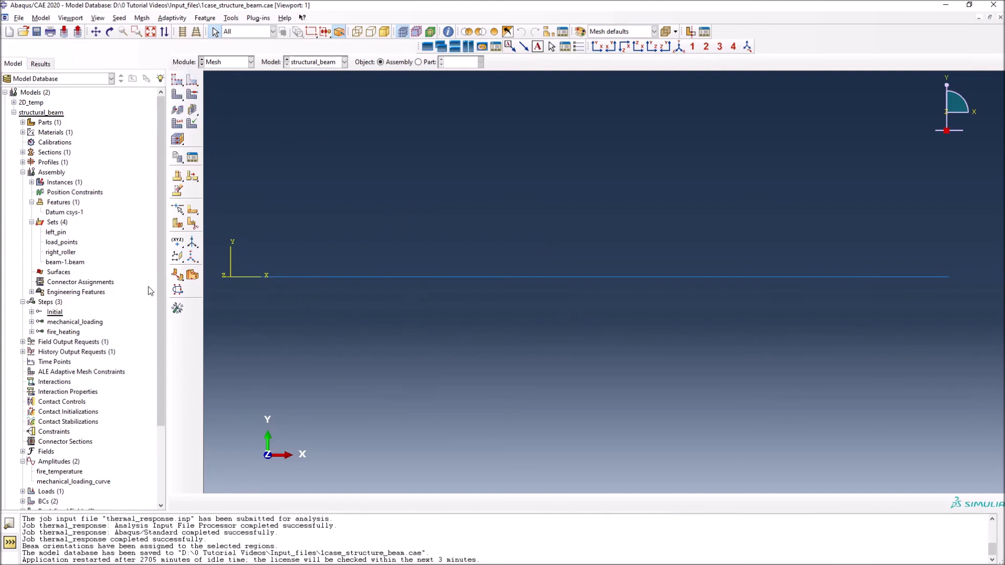
Try to seed the beam instance in the assembly, and switch the meshing object to the beam part.
left_click(177, 81)
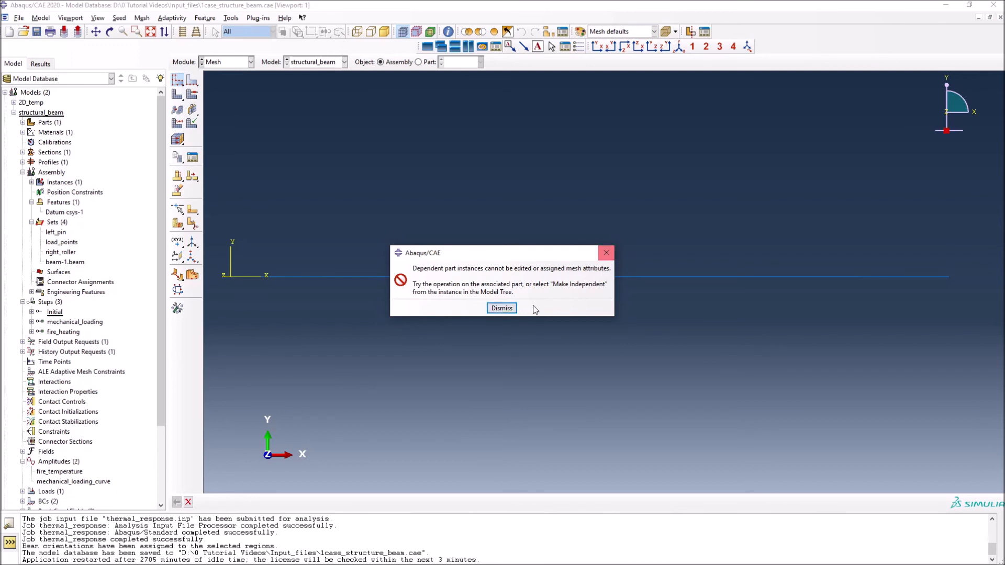
left_click(503, 310)
left_click(418, 61)
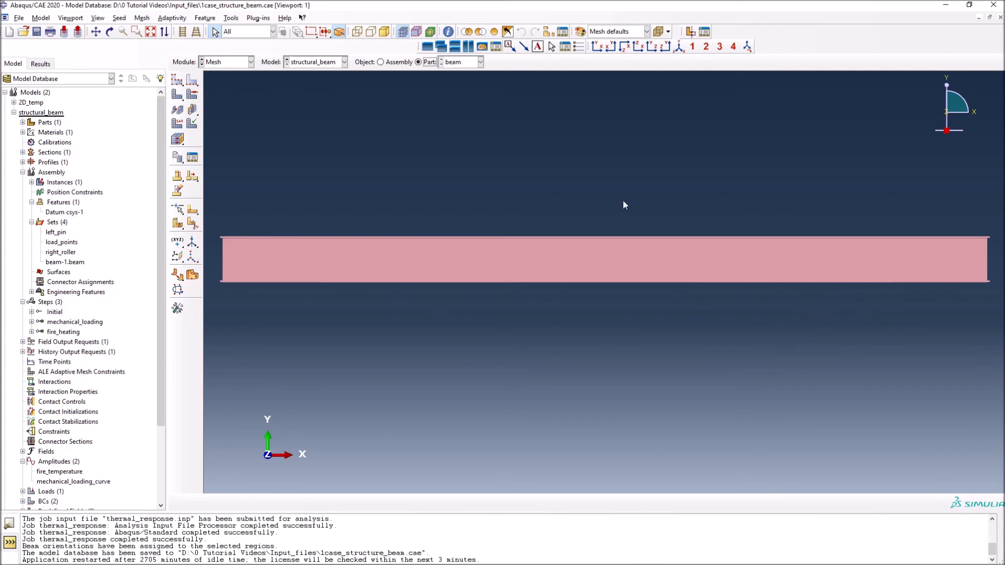
Turn off beam profile rendering in the part display options so the beam shows as a plain line.
left_click(99, 19)
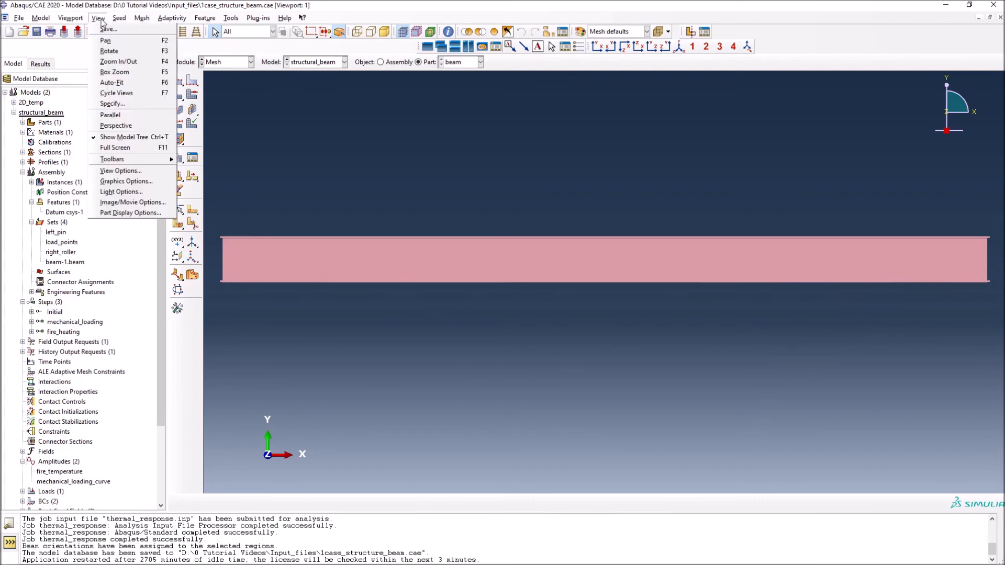
left_click(130, 213)
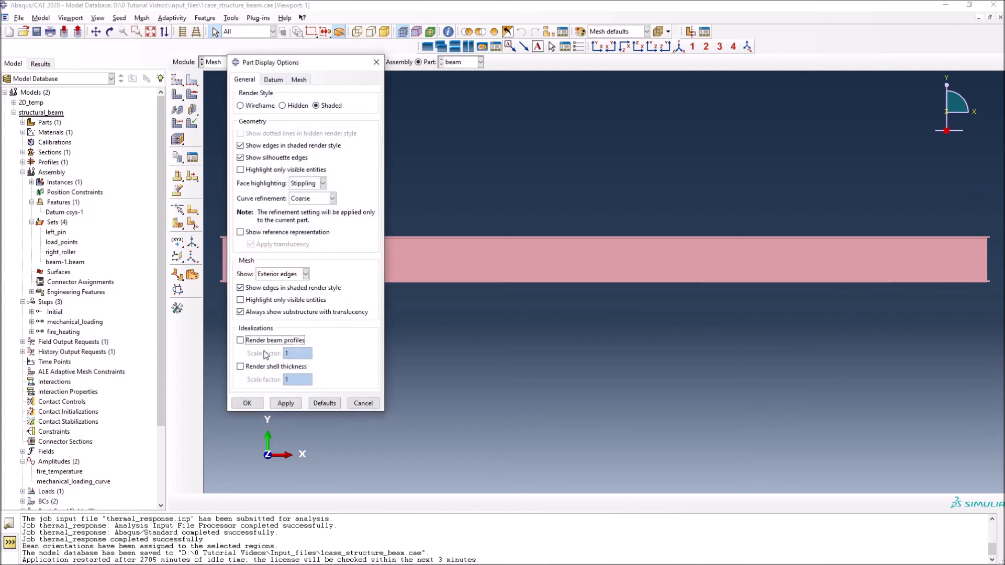
left_click(285, 403)
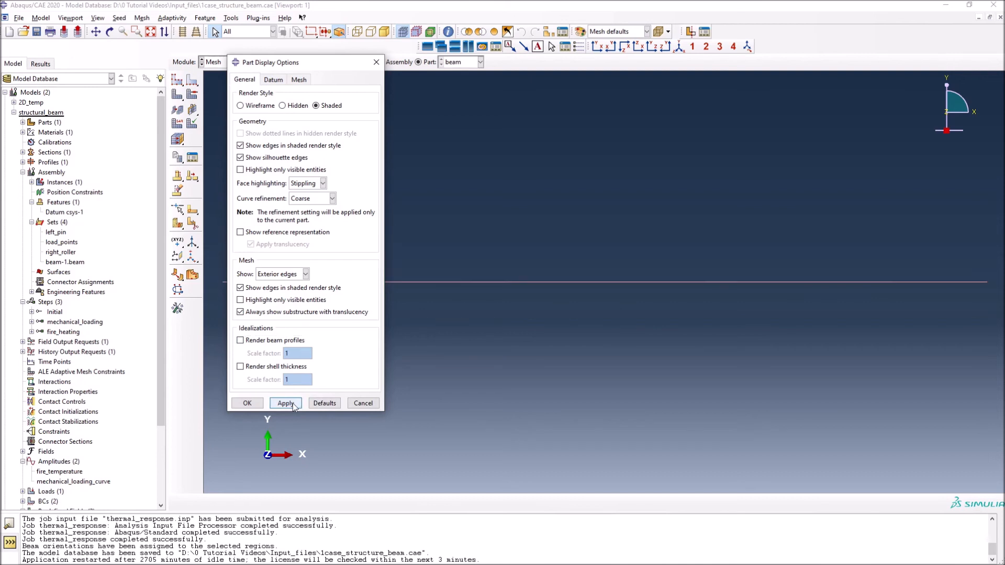
left_click(247, 403)
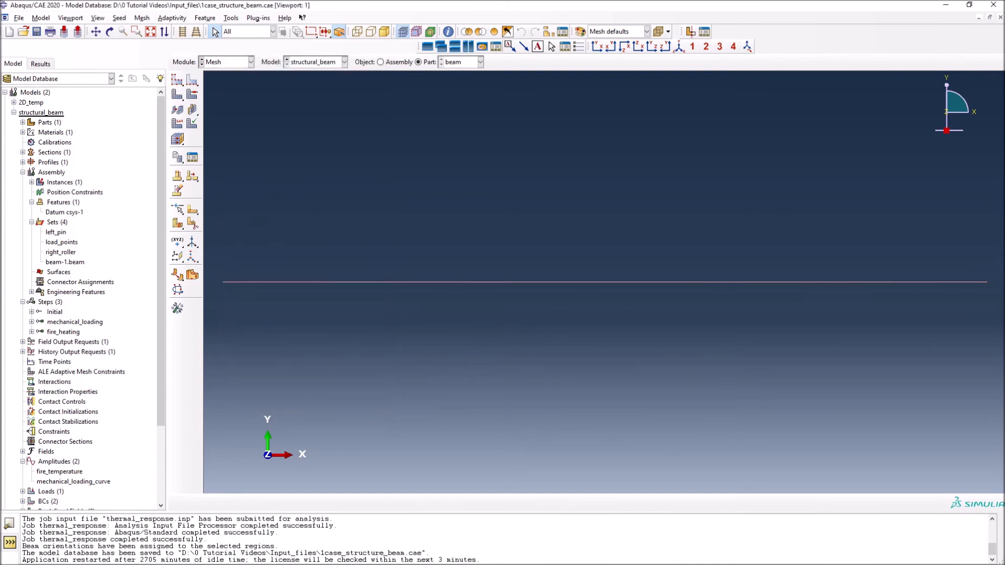
Seed the beam part with an approximate global size of 90.
left_click(177, 79)
left_click_drag(277, 146, 366, 106)
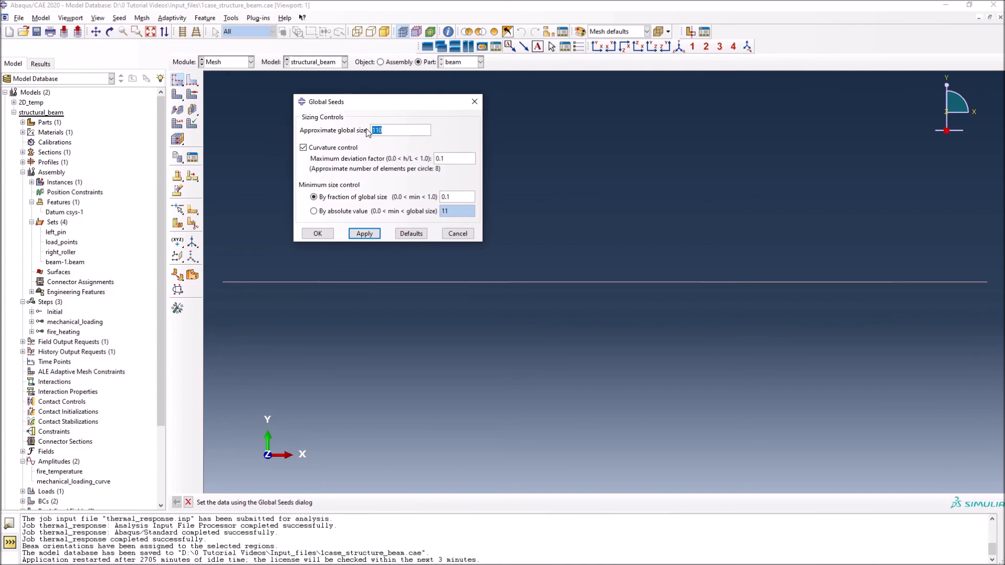
key("BackSpace")
type("90")
key("Return")
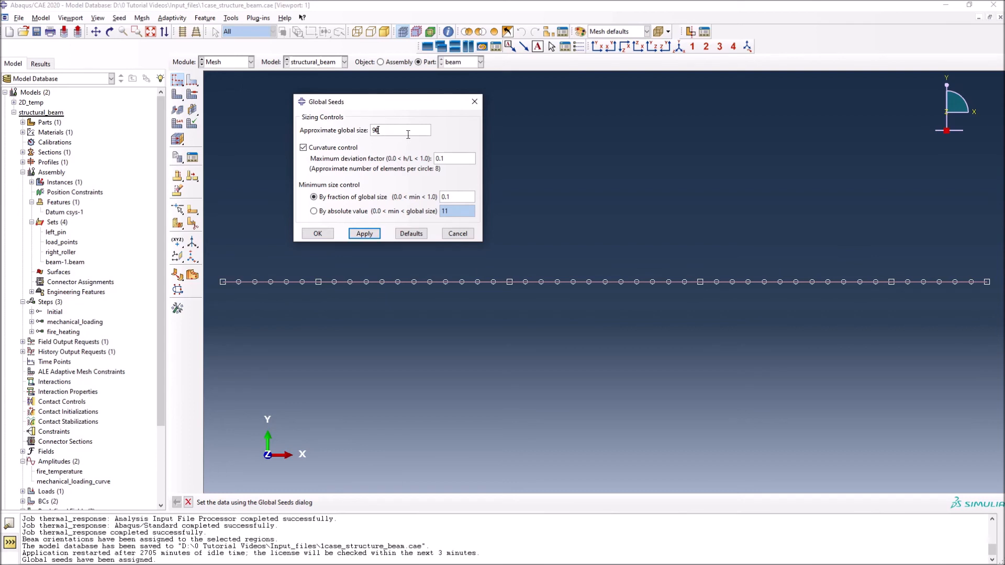
double_click(375, 129)
type("90")
left_click(318, 234)
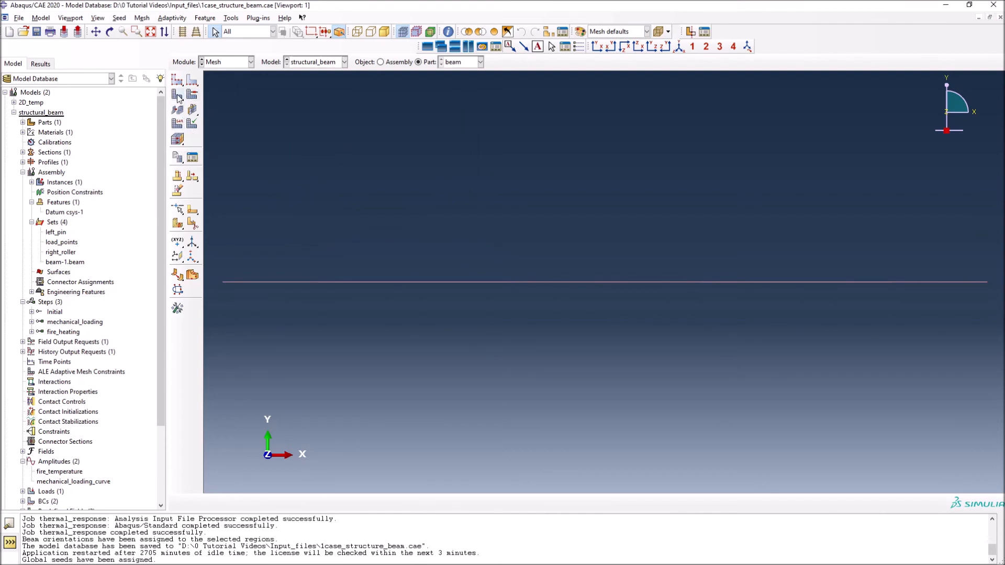
Assign the beam set an Explicit, linear element type from the Beam family (B21) and finish the element type assignment.
left_click(180, 125)
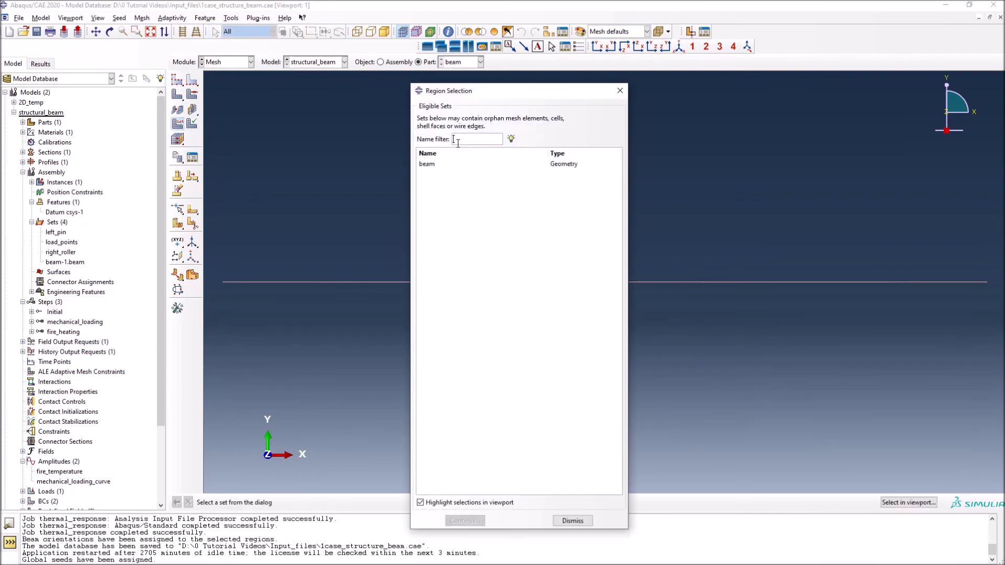
left_click(438, 164)
left_click_drag(458, 92, 518, 65)
left_click(523, 494)
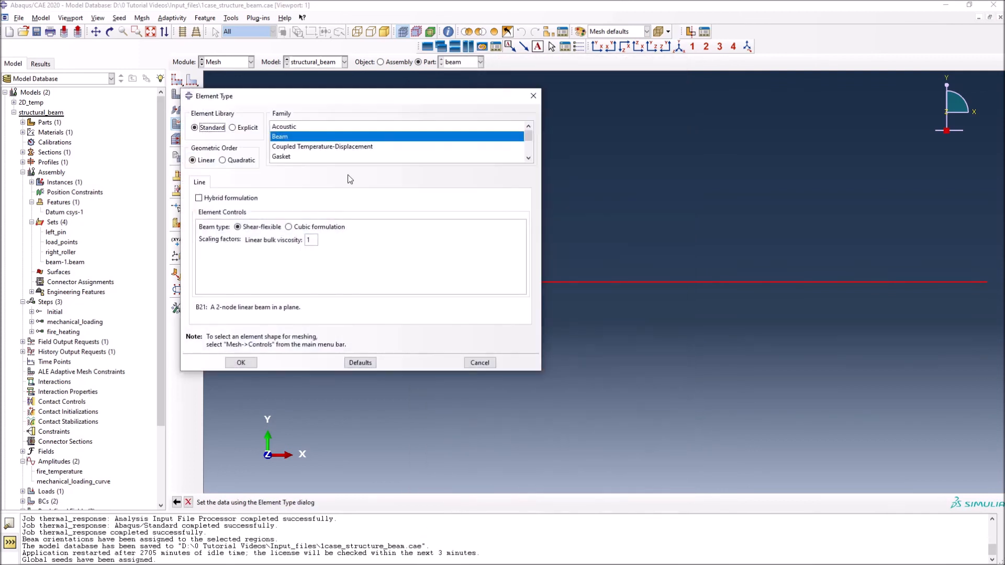
left_click_drag(334, 98, 464, 87)
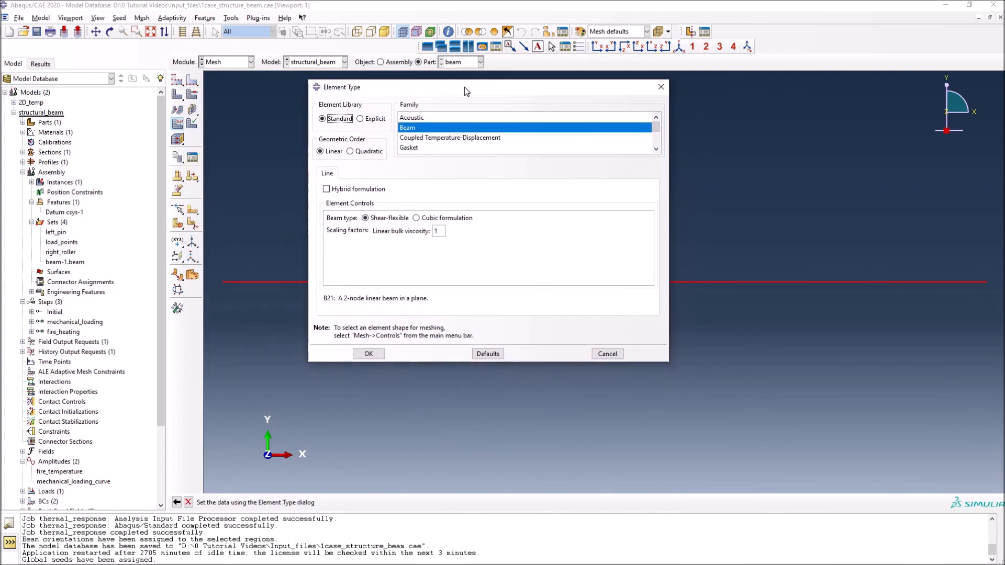
left_click(361, 120)
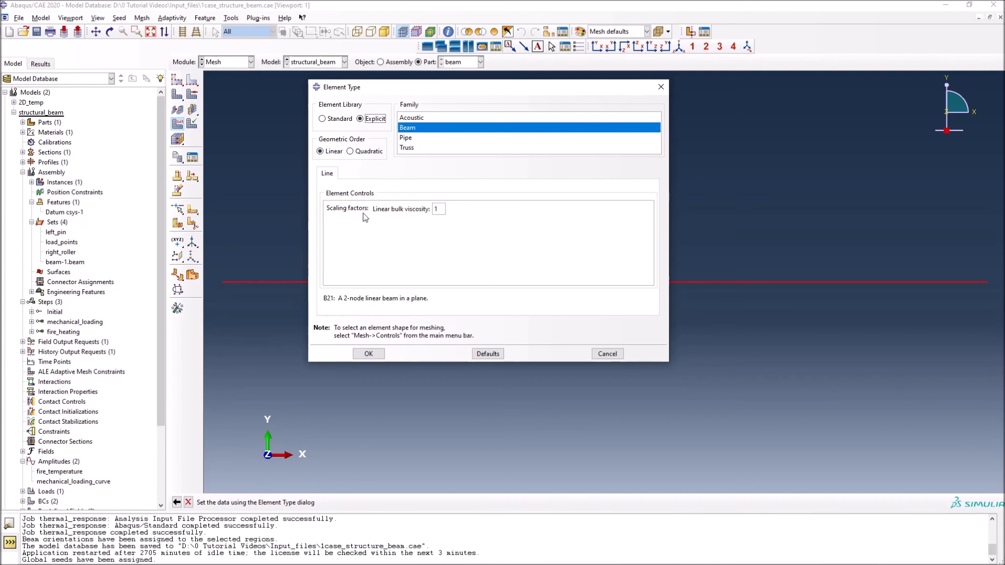
left_click_drag(322, 298, 429, 302)
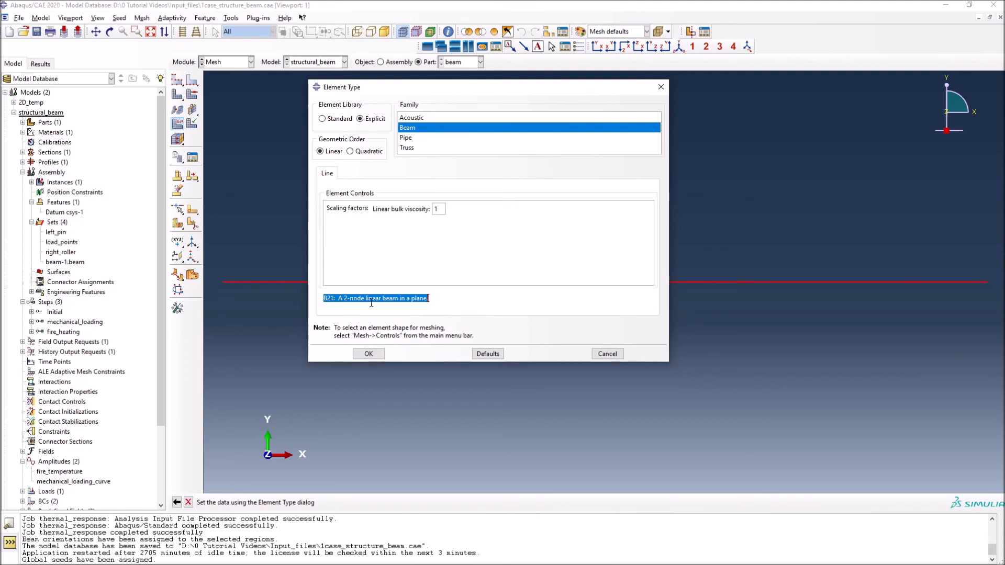
left_click(435, 301)
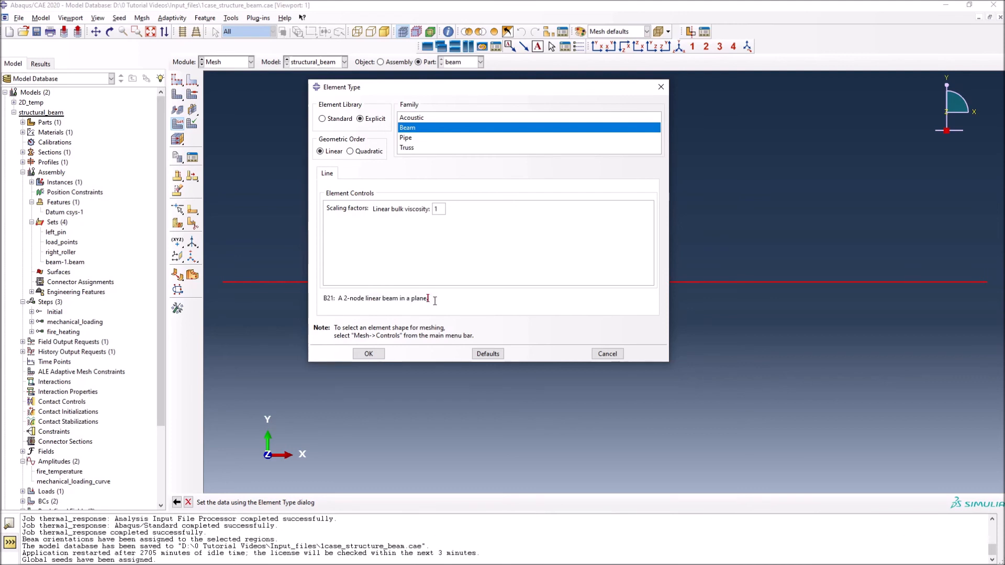
left_click_drag(325, 299, 433, 303)
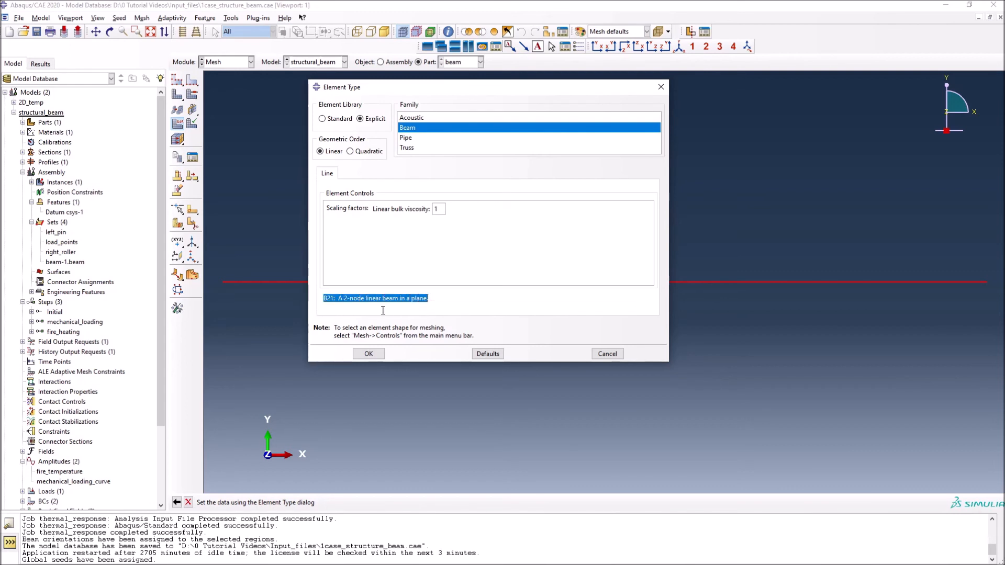
left_click(327, 302)
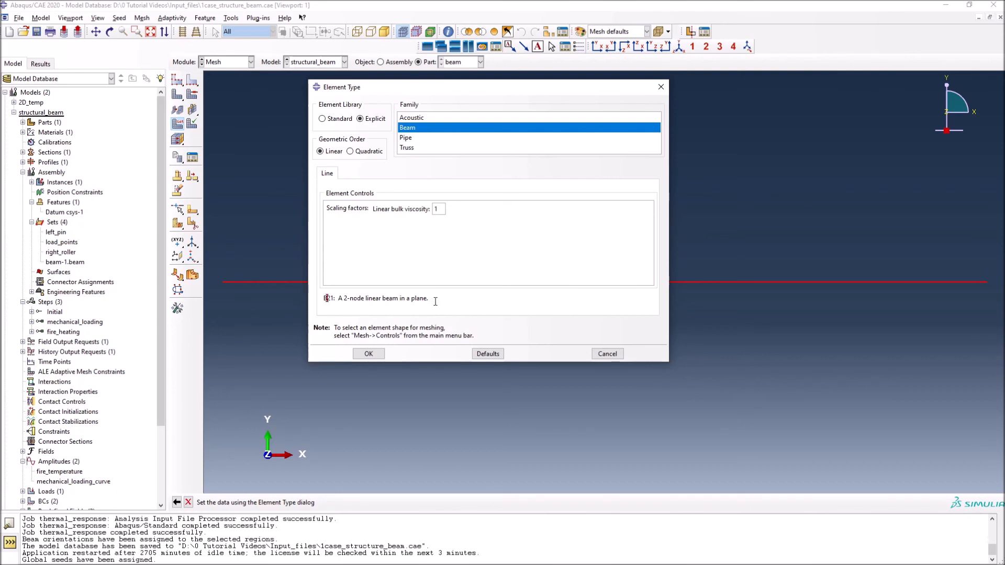
left_click(369, 353)
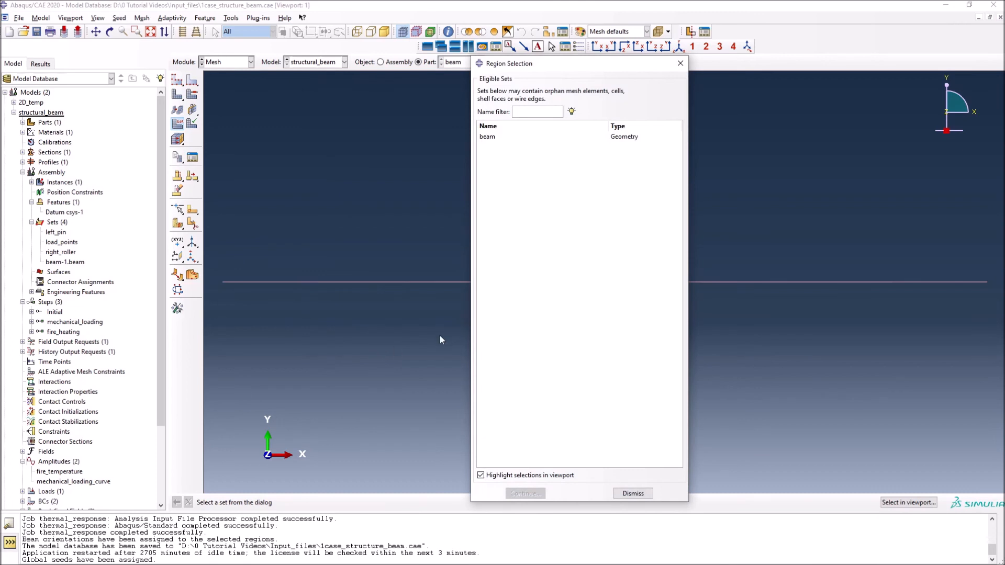
left_click(632, 493)
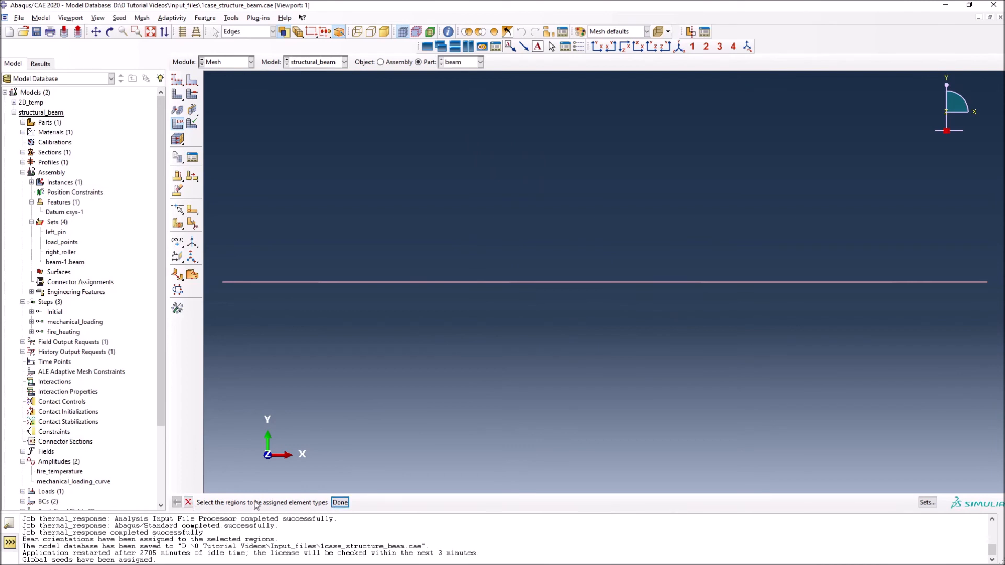
left_click(338, 503)
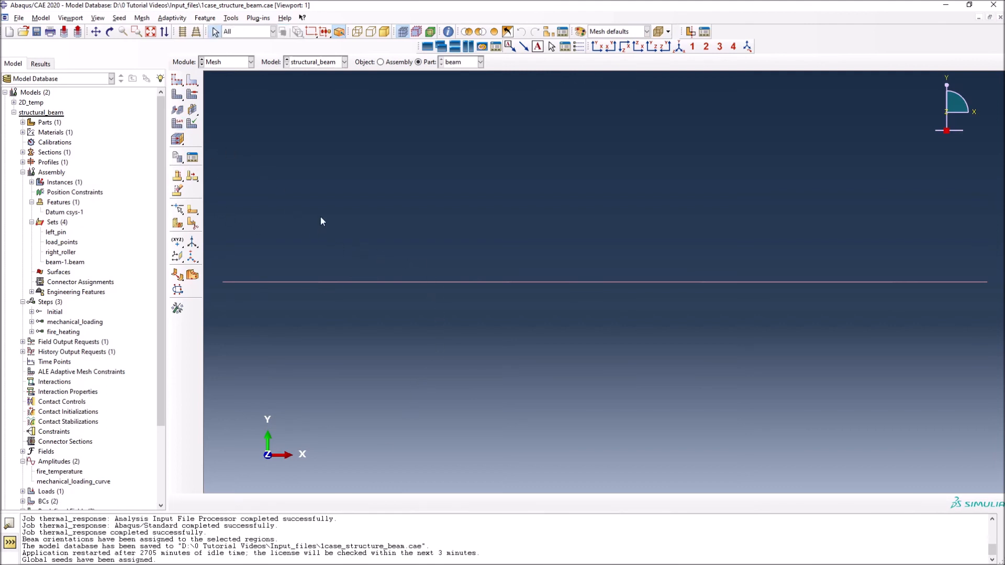
Generate the mesh on the beam part.
left_click(190, 110)
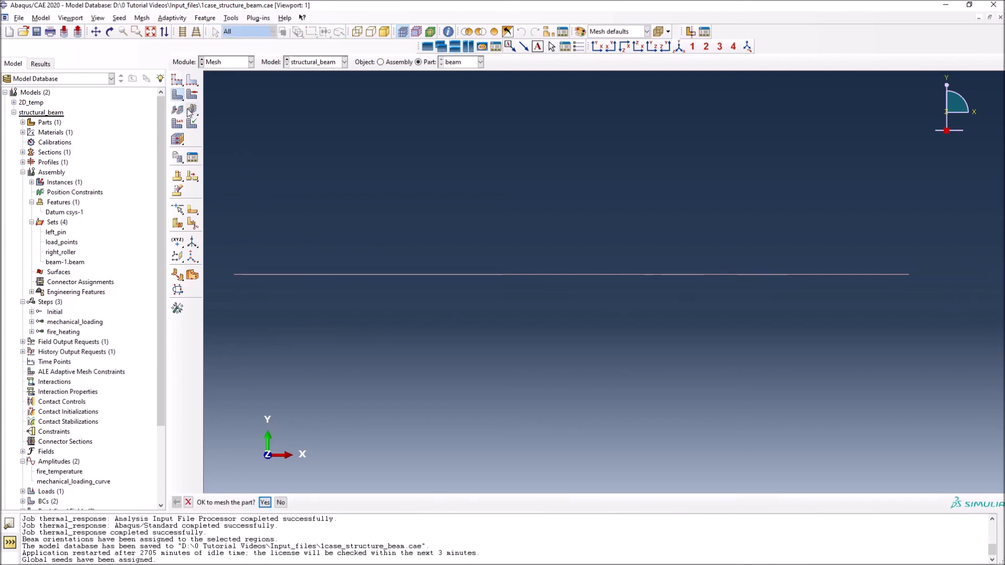
left_click(265, 502)
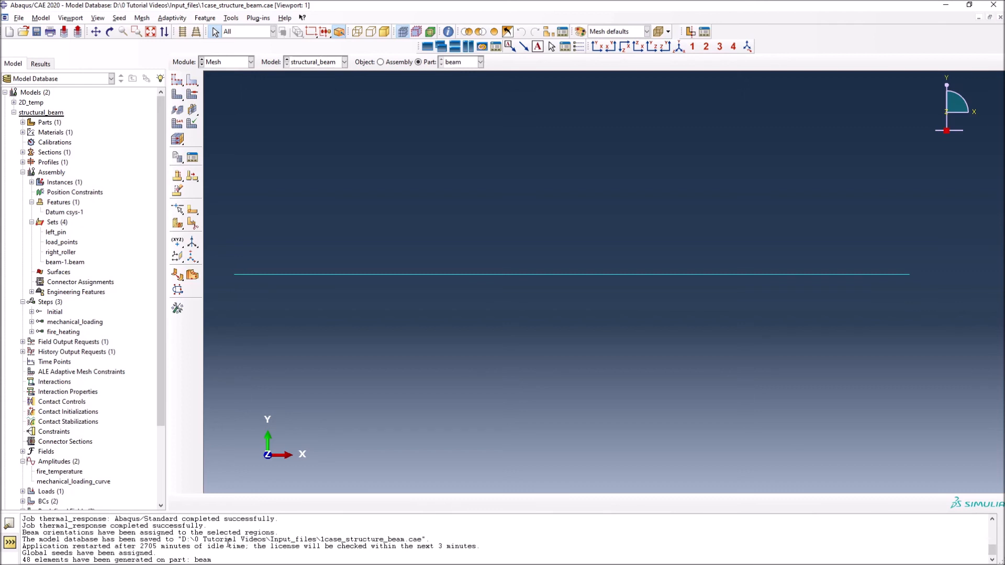
Query the mesh of the entire beam part to check its node count, element count and element type.
left_click(448, 32)
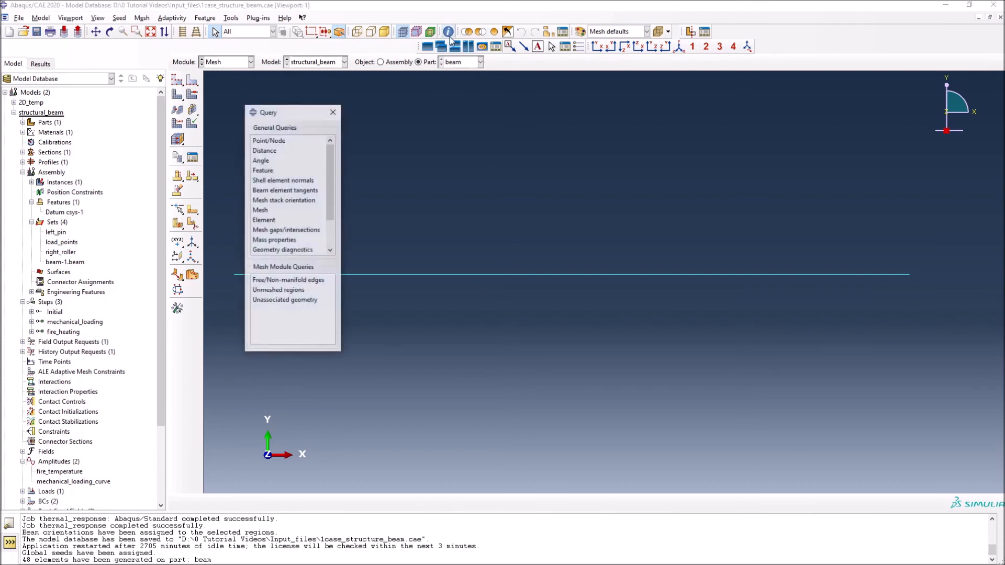
left_click(269, 212)
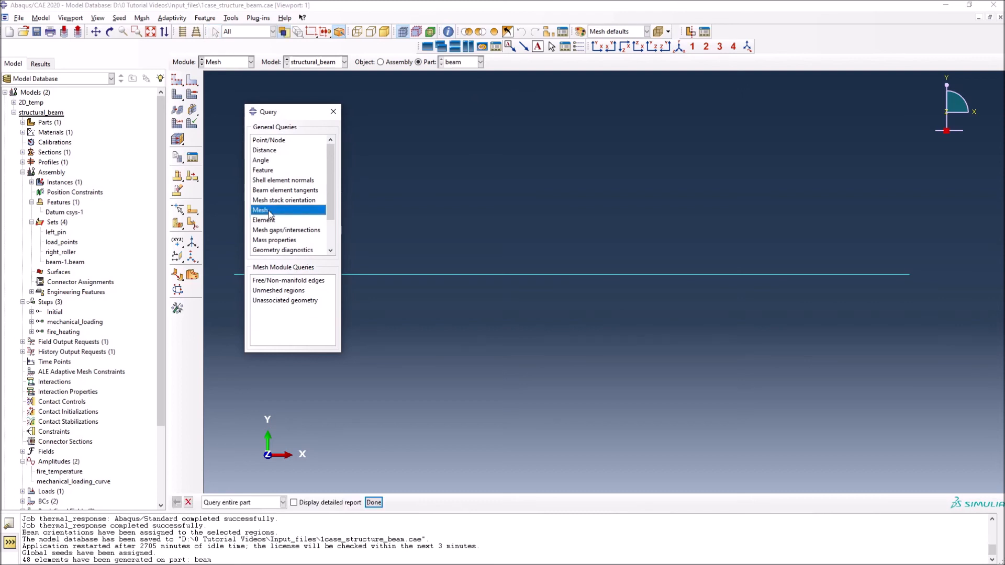
left_click(283, 502)
left_click(283, 503)
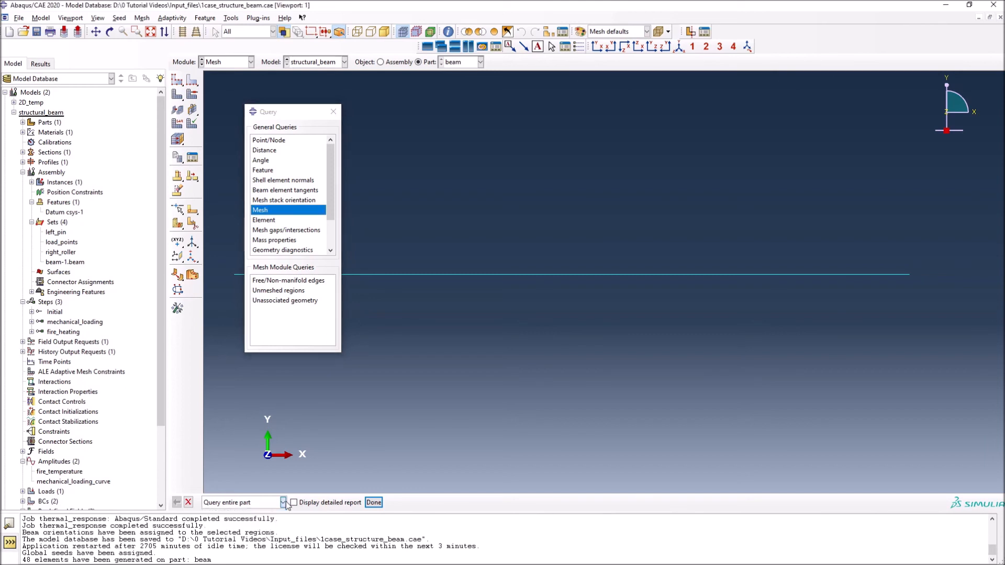
left_click(375, 502)
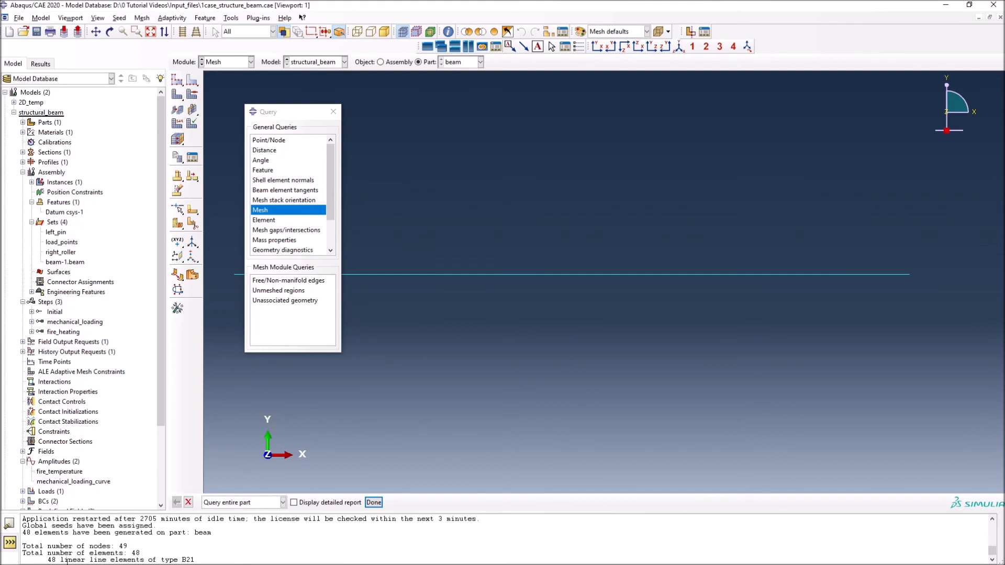
left_click_drag(48, 559, 194, 560)
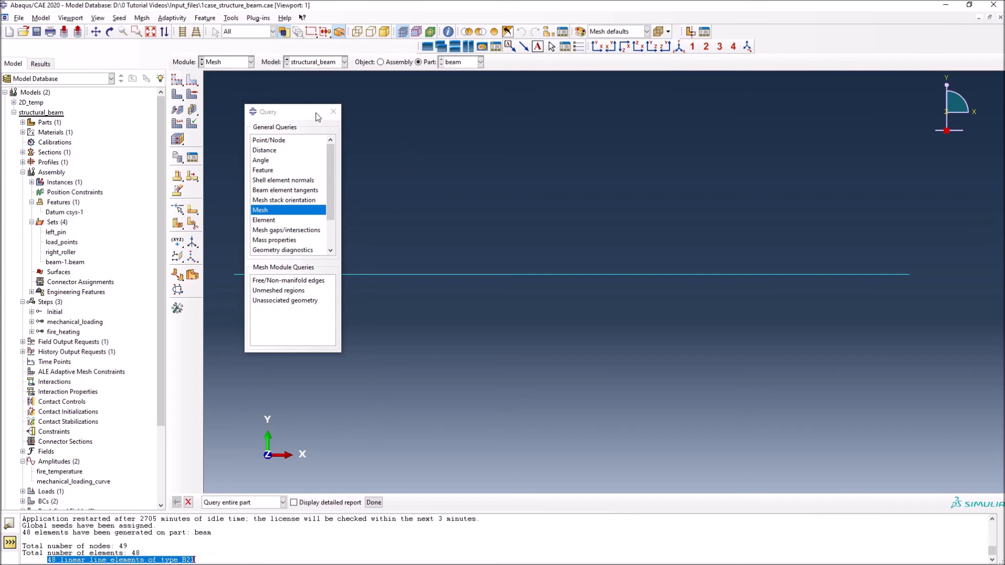
left_click(334, 113)
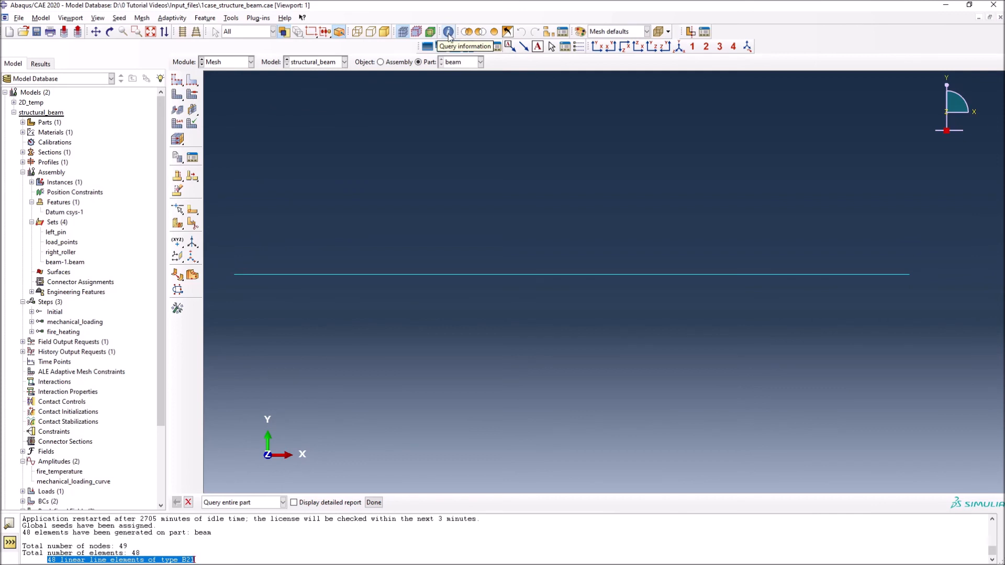
left_click(373, 503)
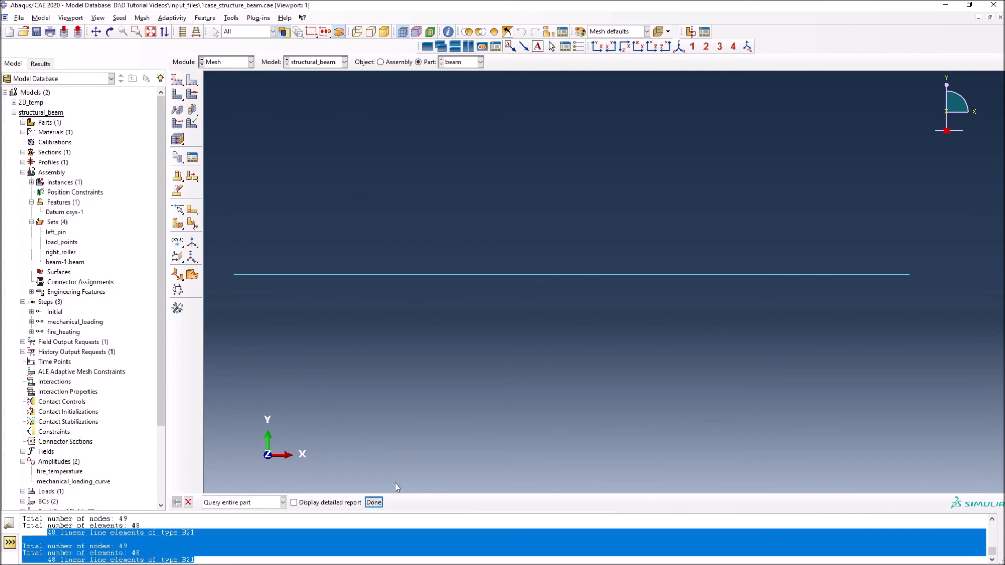
left_click(189, 503)
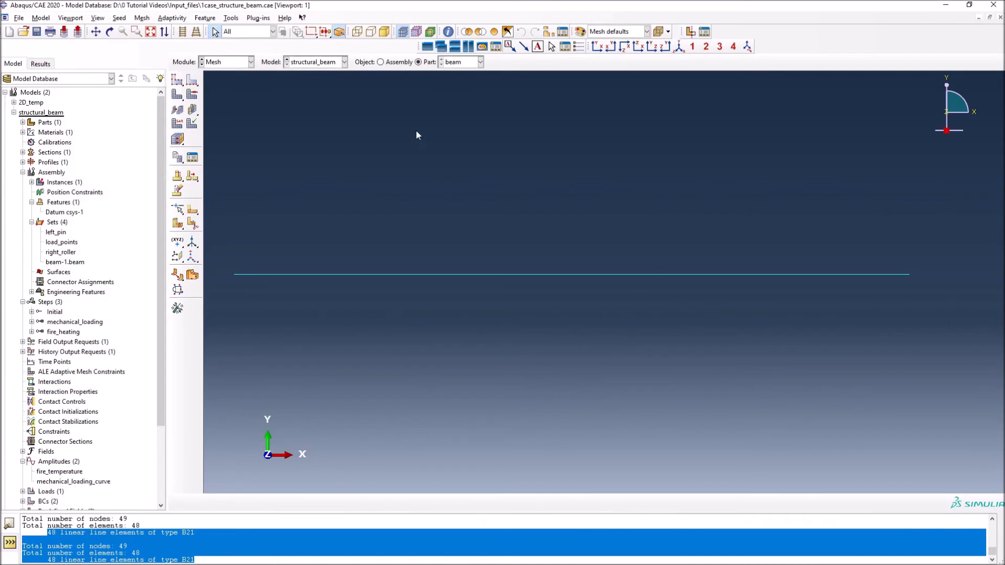
Switch to the Job module, collapse the Sets, Assembly and Steps branches of the model tree, and expand the existing analysis jobs.
left_click(250, 62)
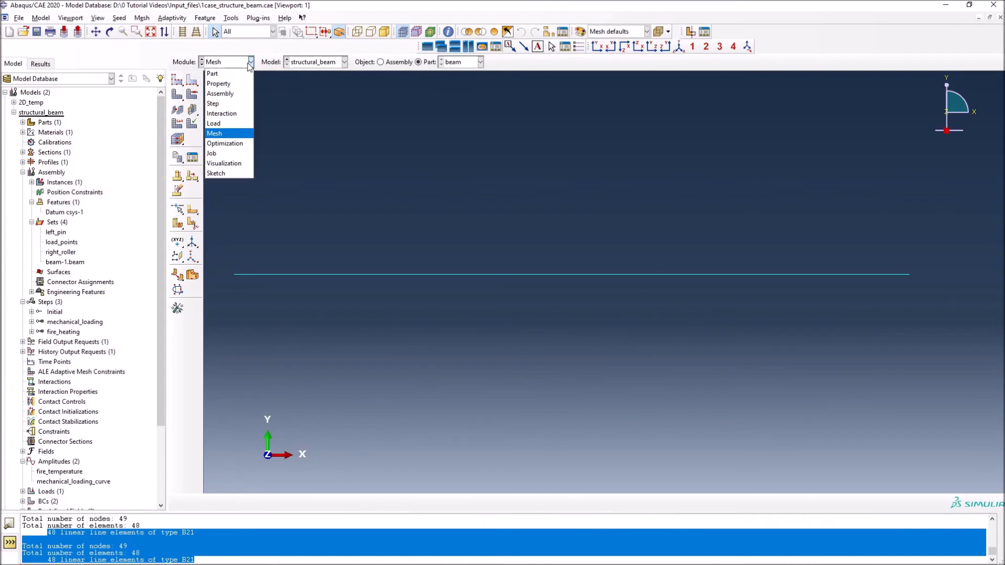
left_click(231, 153)
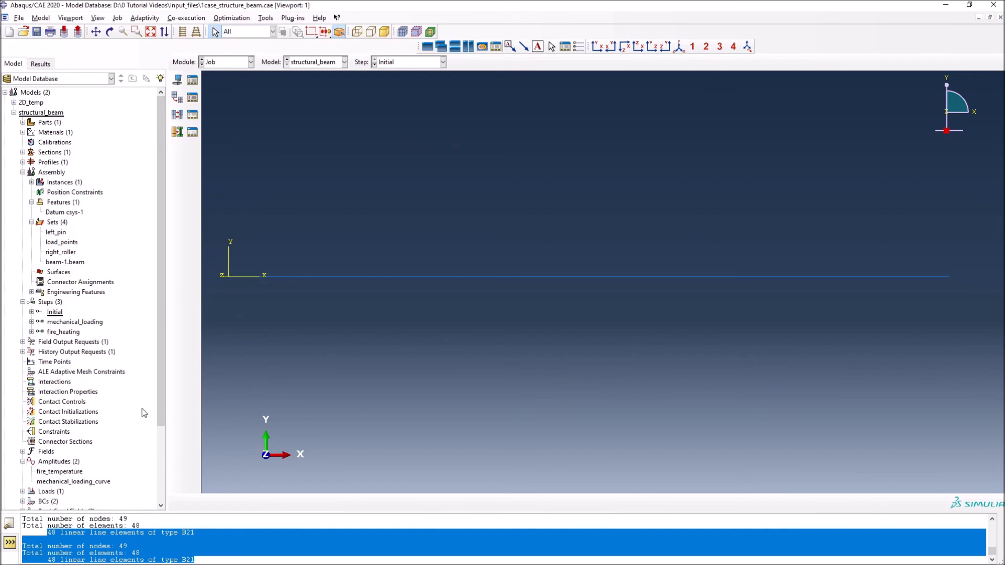
left_click_drag(159, 401, 149, 495)
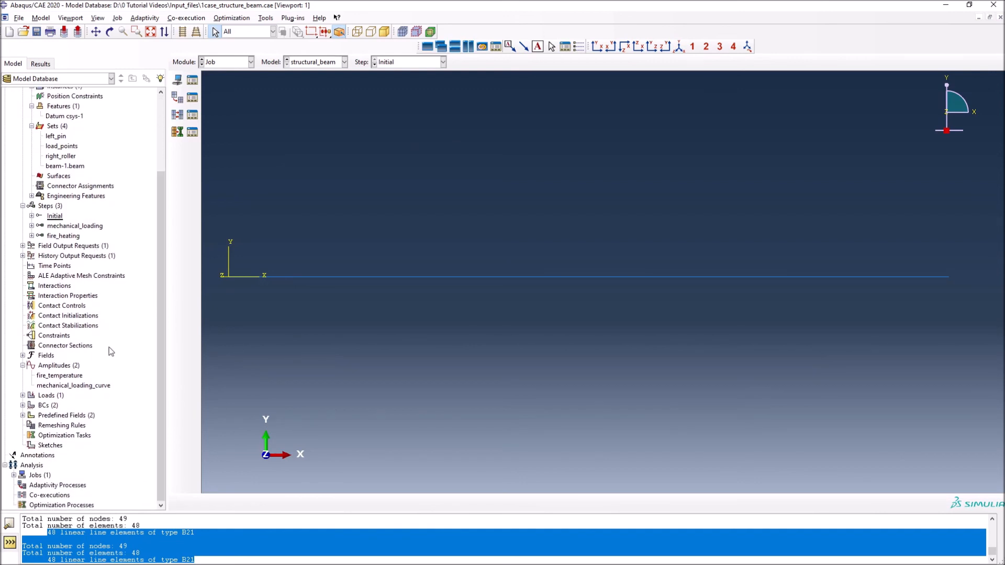
scroll(111, 340, "up", 3)
left_click(30, 221)
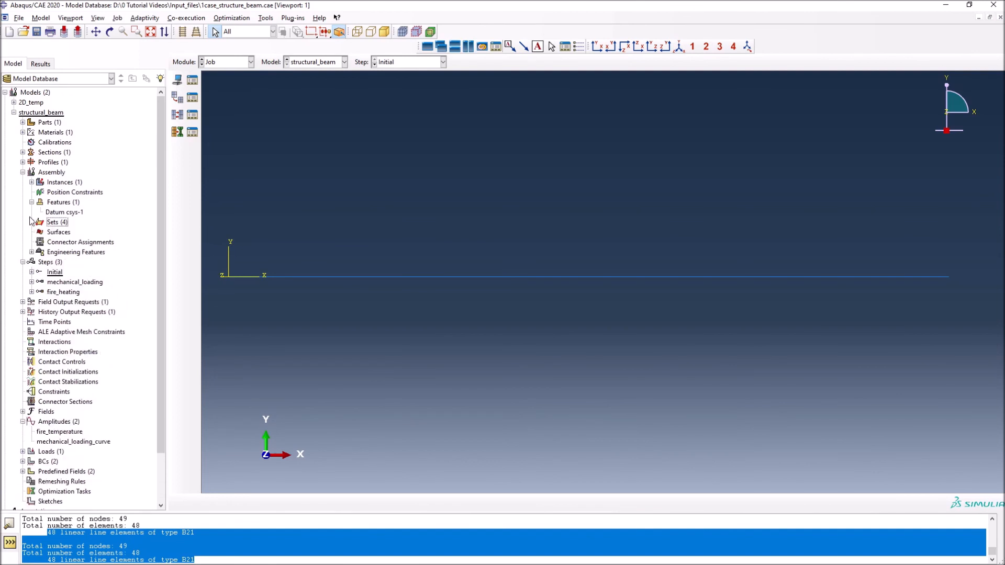
left_click(22, 173)
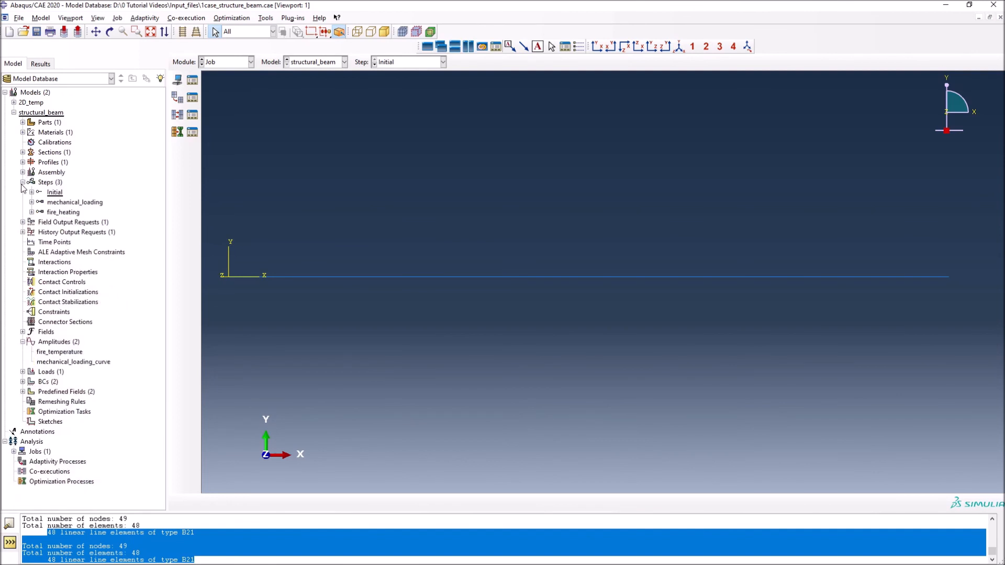
left_click(23, 182)
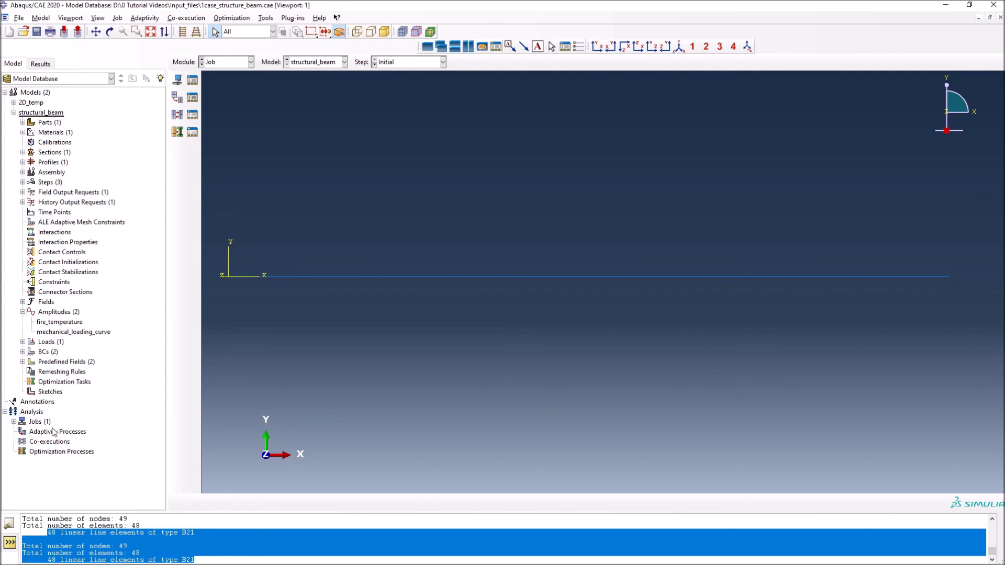
left_click(14, 422)
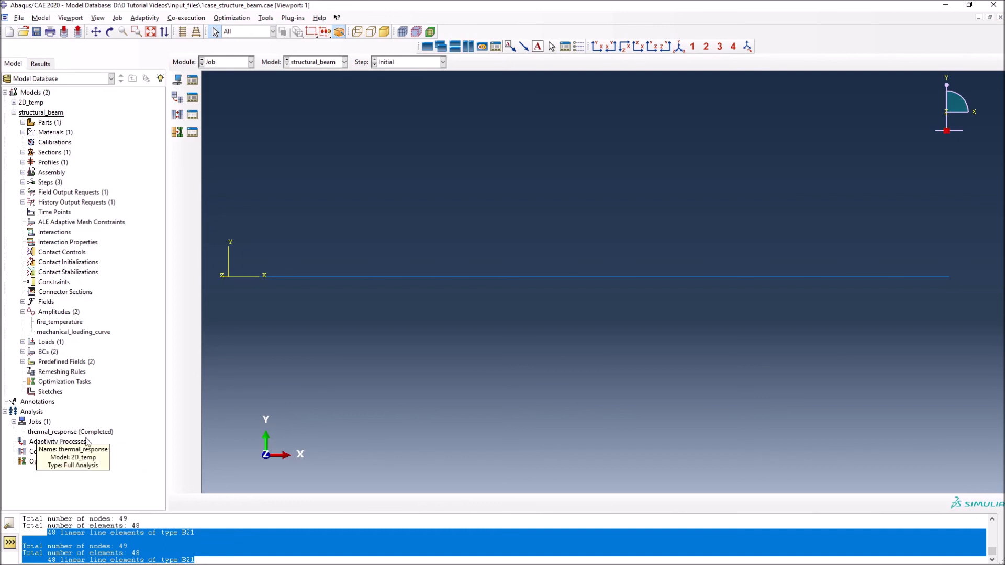
Create a job called structural_beam with the structural_beam model as its source.
left_click(178, 82)
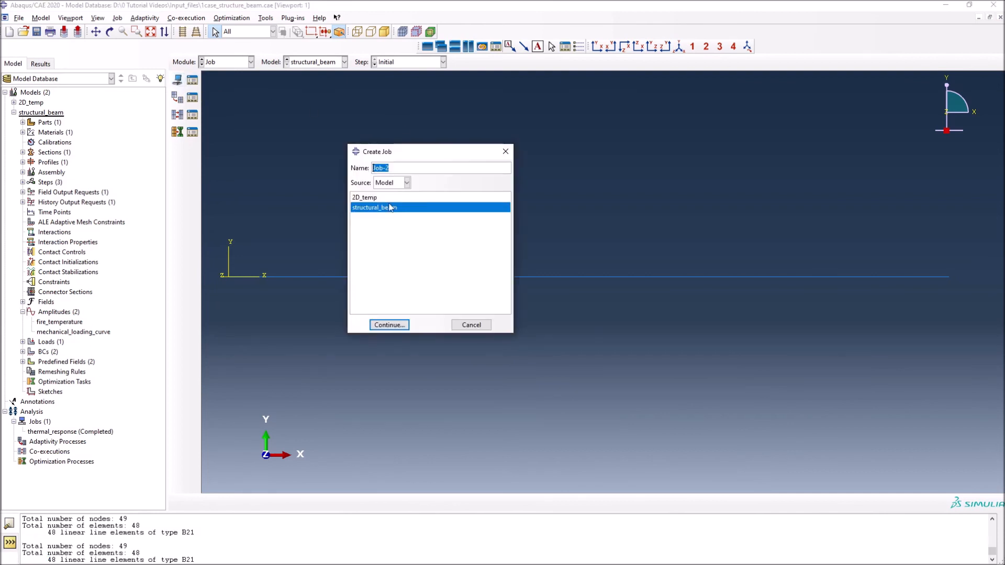
type("strucut")
key("BackSpace")
key("BackSpace")
type("tural_beam")
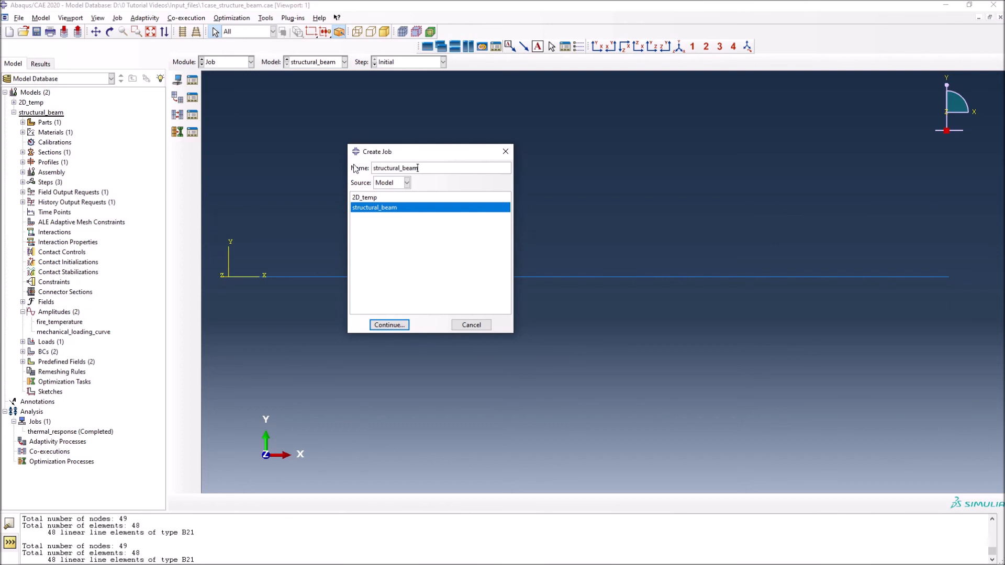
left_click(405, 184)
left_click(395, 197)
left_click(389, 325)
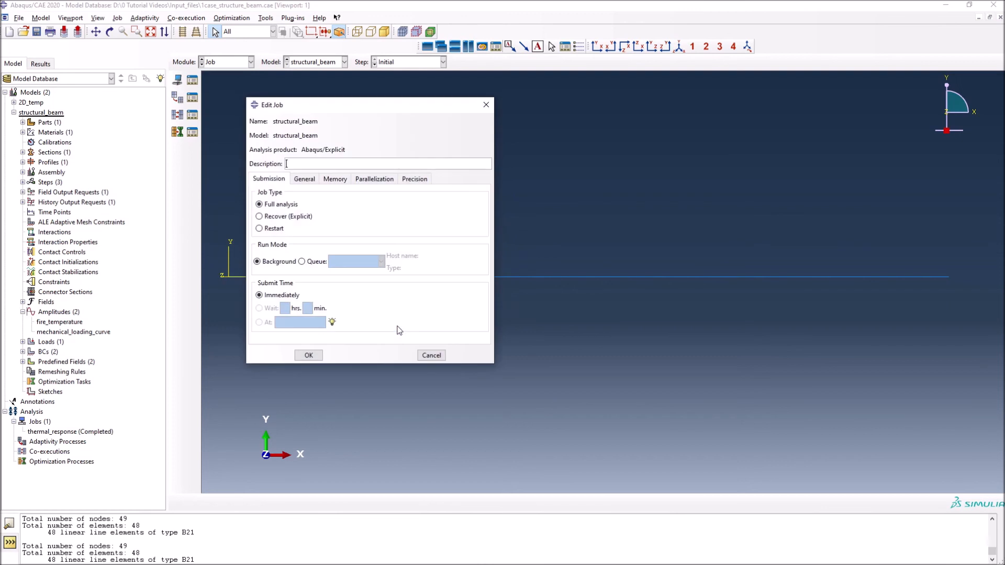
Review the new job's general and memory settings and set it to use multiple processors, with 8 processors and 8 domains.
left_click_drag(360, 105, 452, 104)
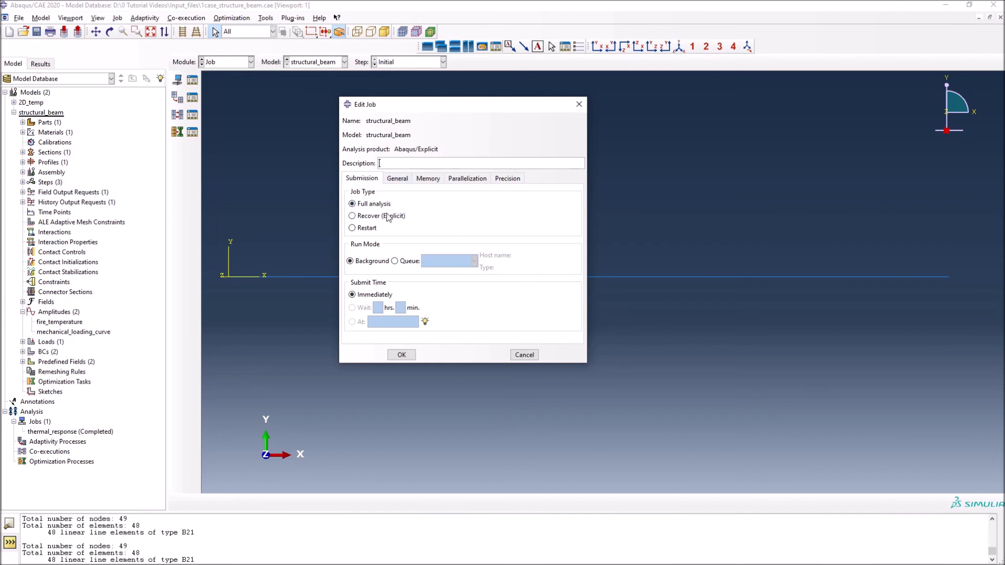
left_click(405, 182)
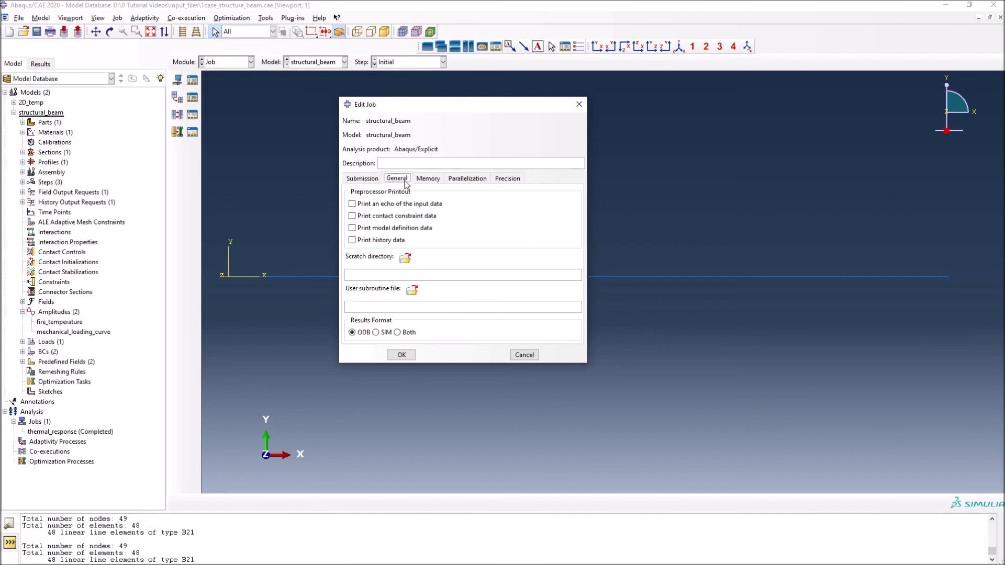
left_click(427, 180)
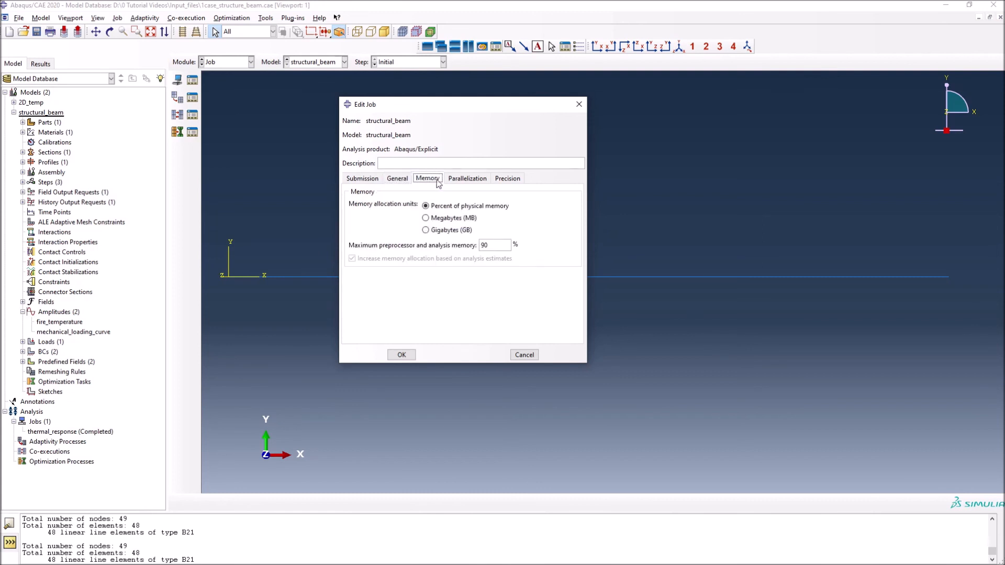
left_click(456, 180)
left_click(379, 197)
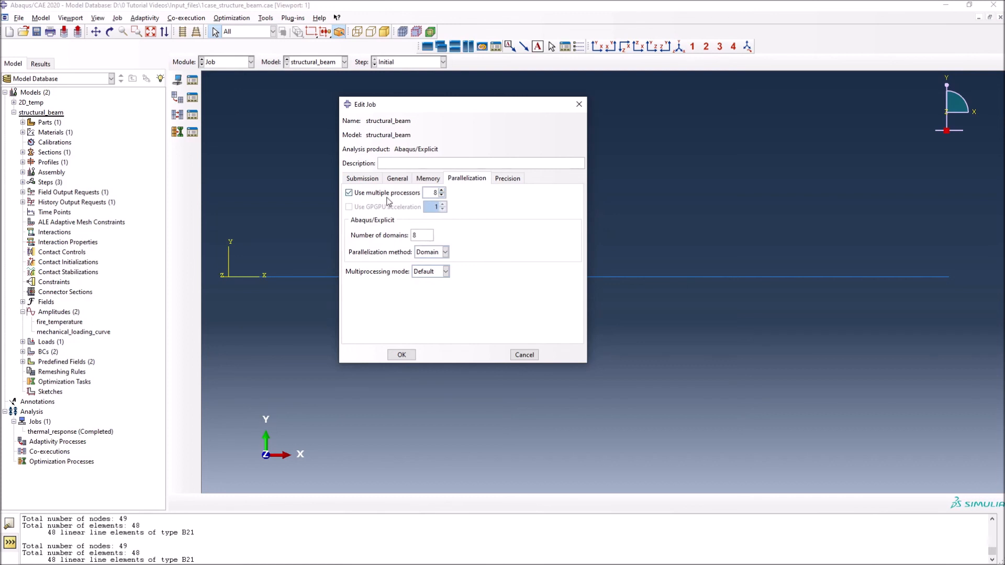
Review the Abaqus/Explicit precision options, keep Single precision and the Full analysis job type, and finish creating the job.
left_click(506, 179)
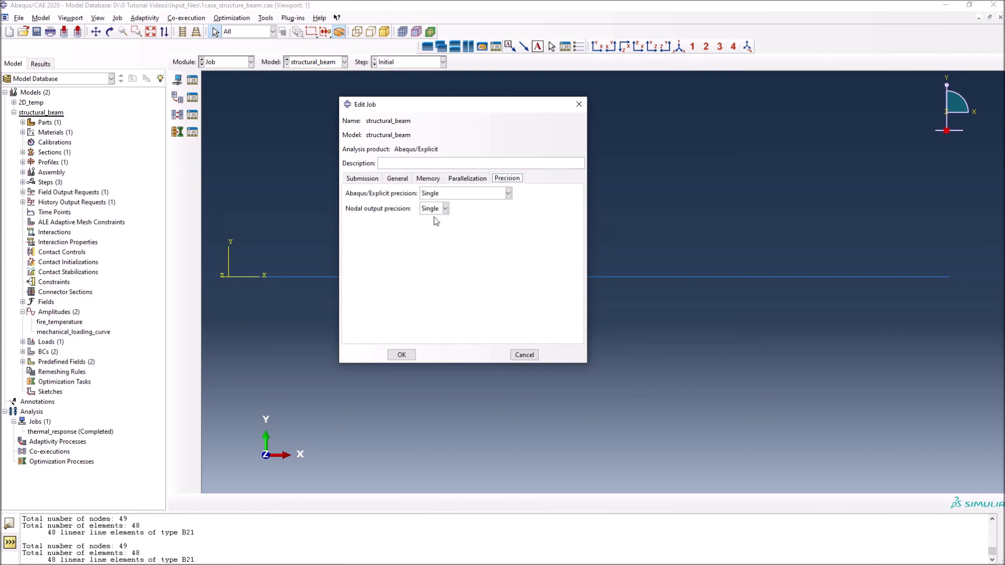
left_click(473, 193)
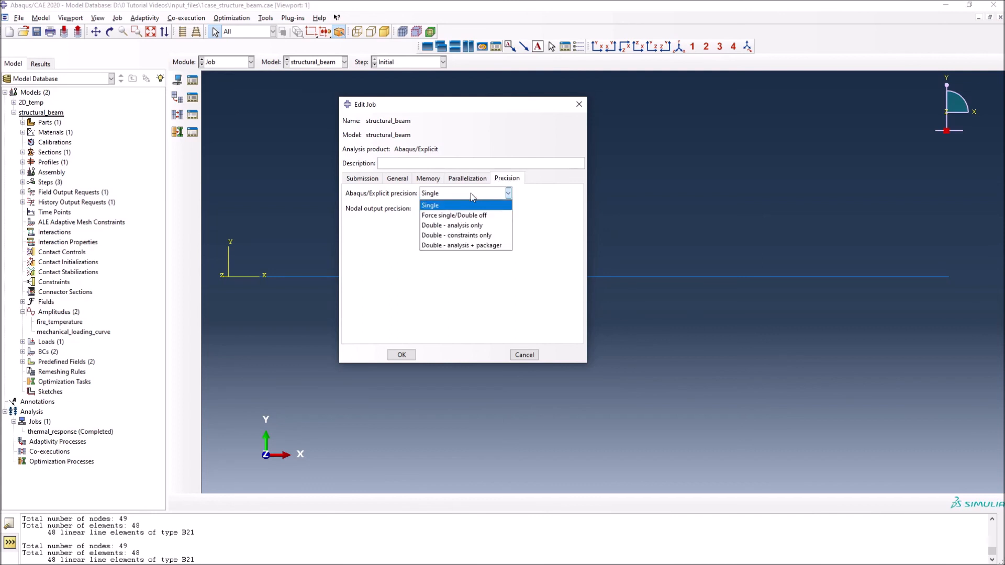
left_click(470, 193)
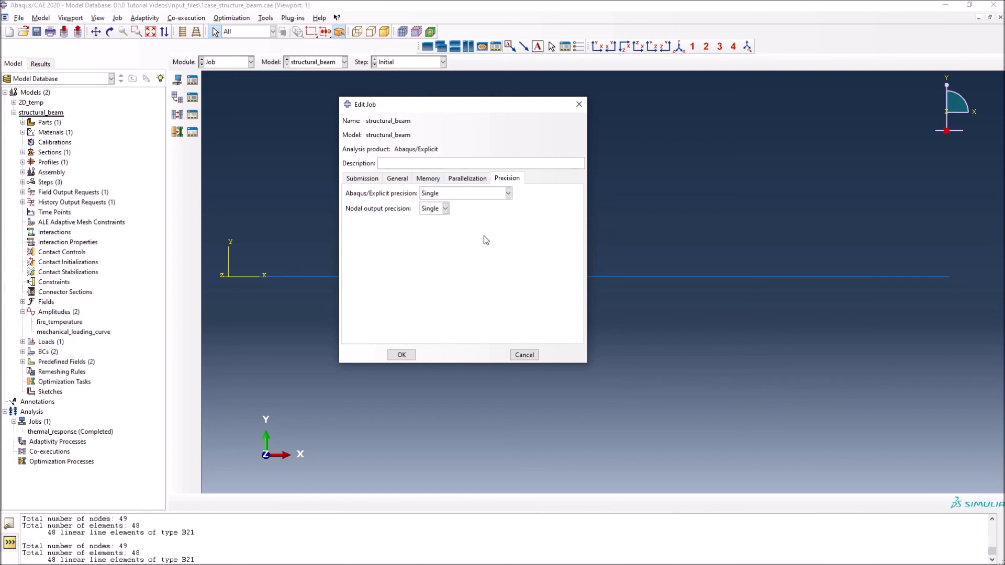
left_click(467, 178)
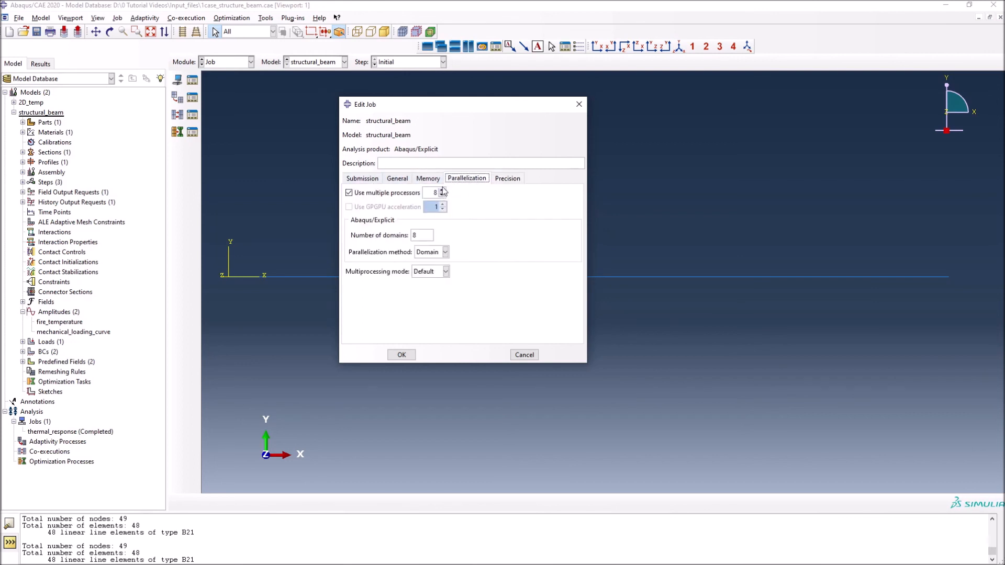
left_click(375, 181)
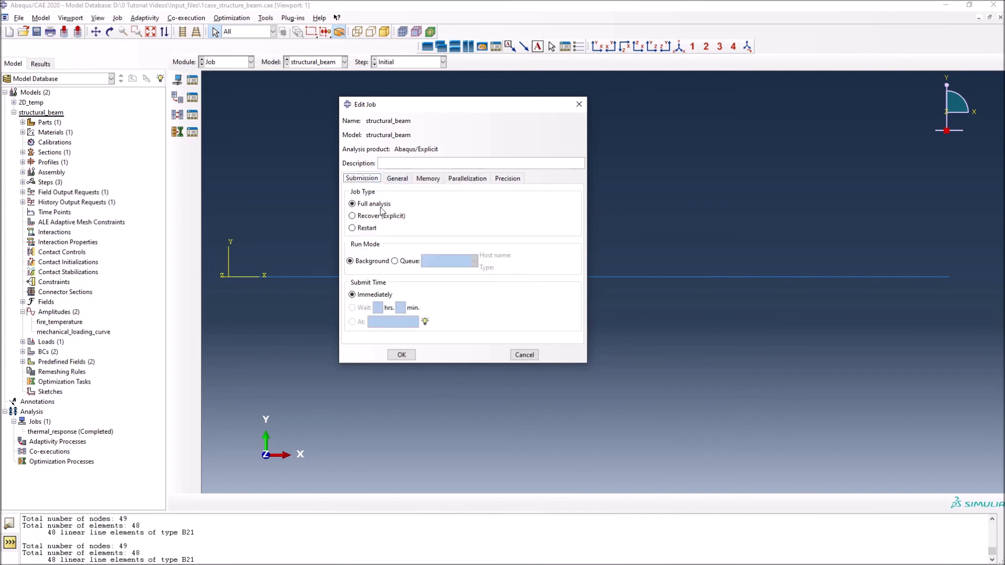
left_click(401, 355)
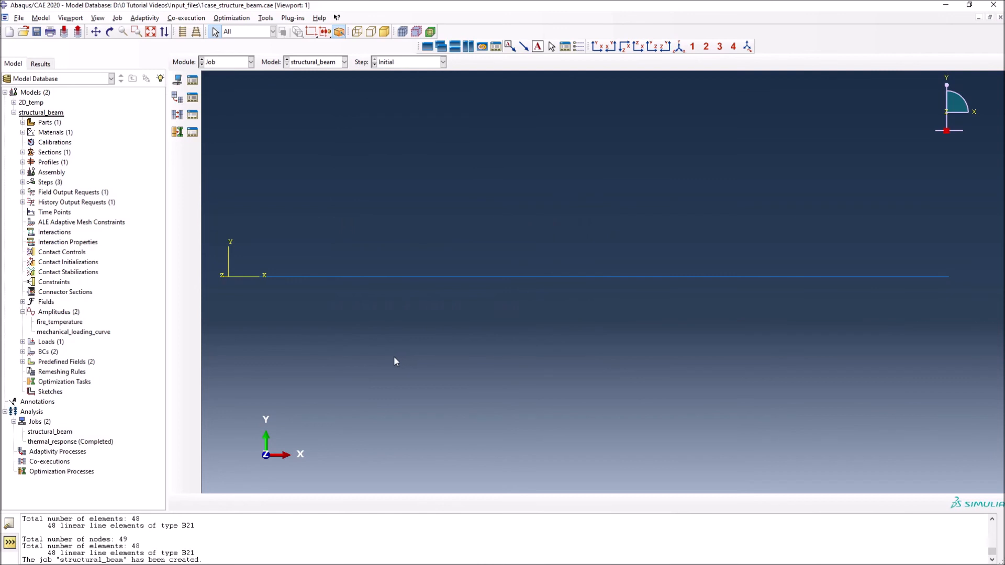
Run a data check on the structural_beam job and read its completion message in the message area.
left_click(192, 81)
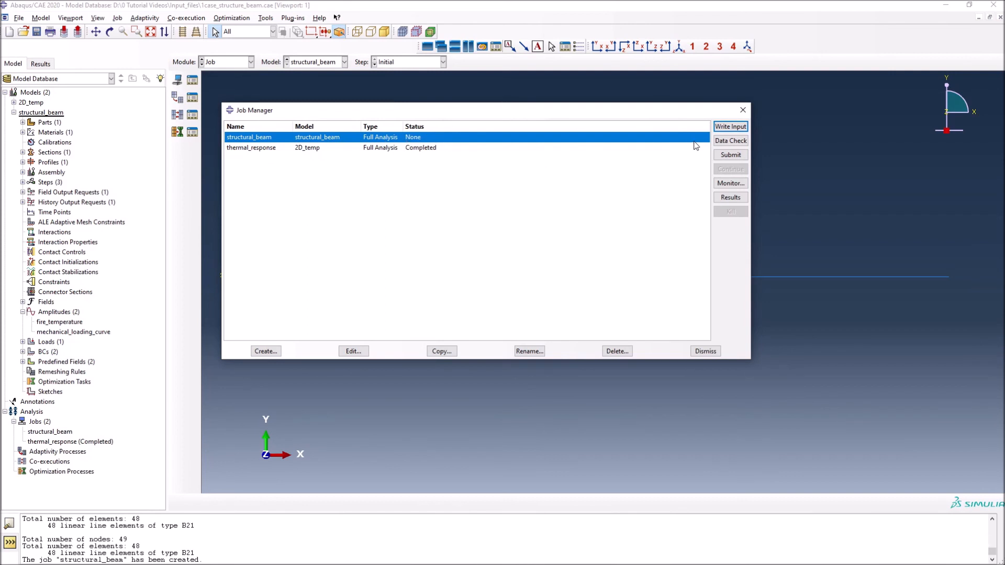
left_click(721, 142)
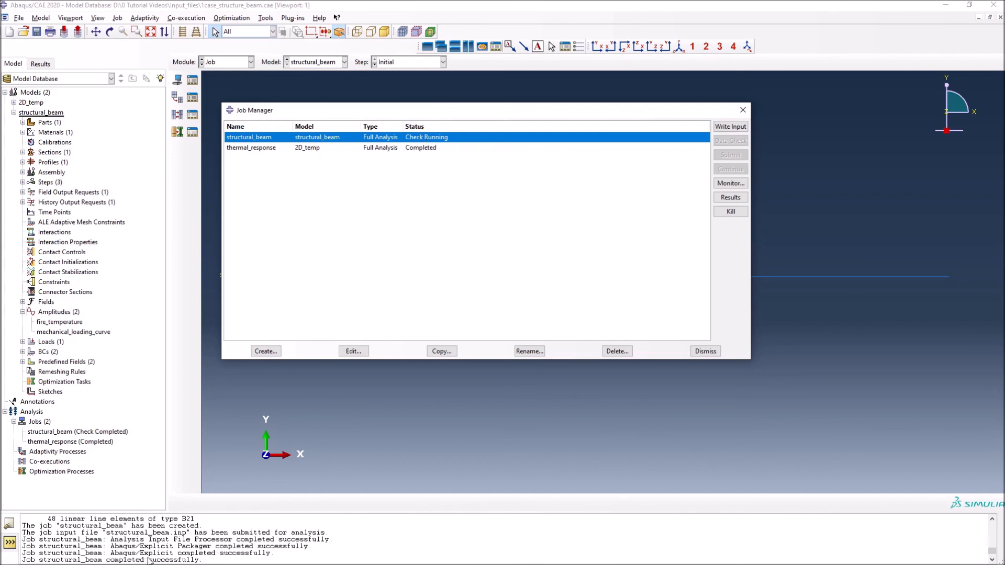
left_click(24, 560)
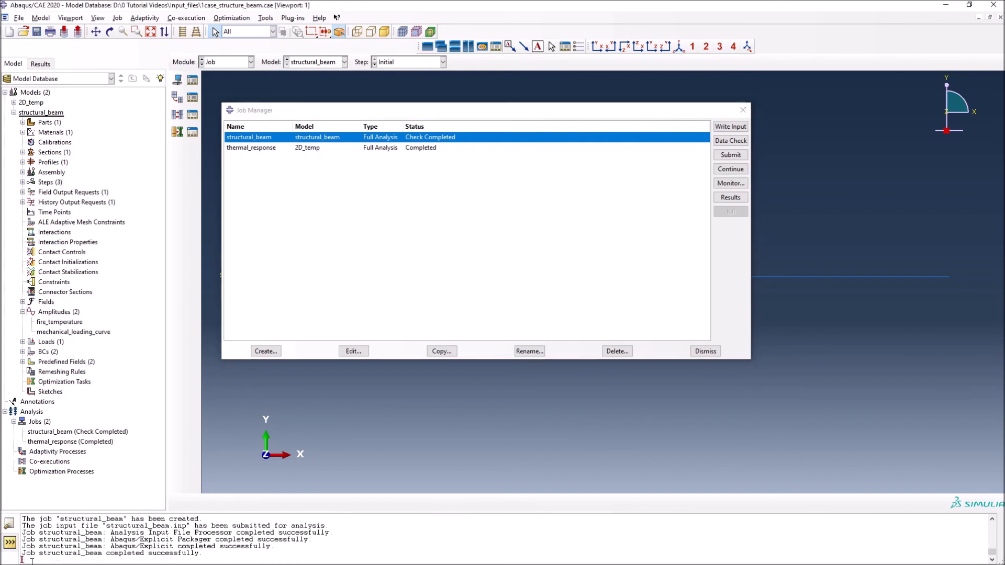
left_click_drag(22, 558, 209, 556)
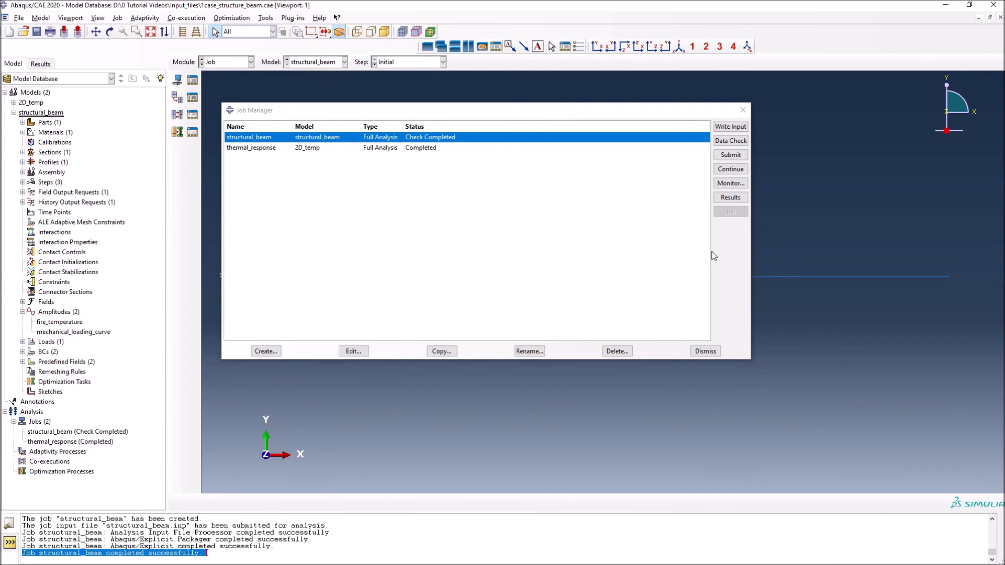
Submit the structural_beam job, overwriting its existing job files, and open its monitor.
left_click(730, 156)
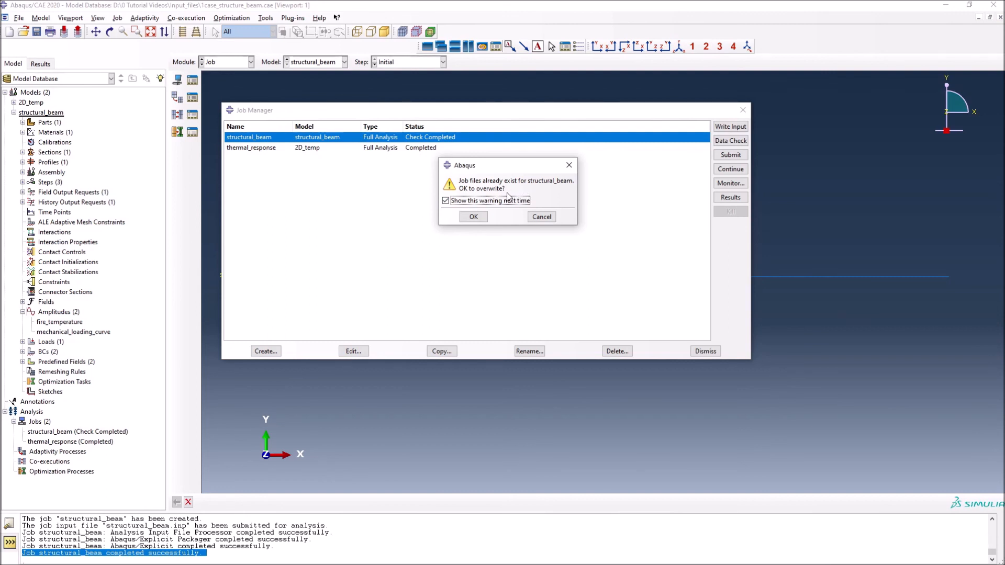
left_click(473, 217)
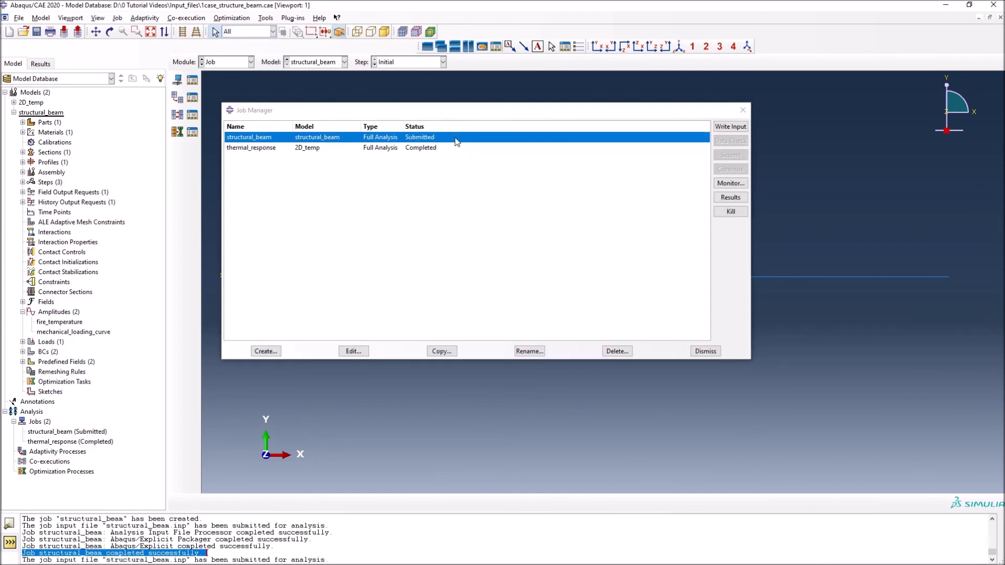
left_click(730, 183)
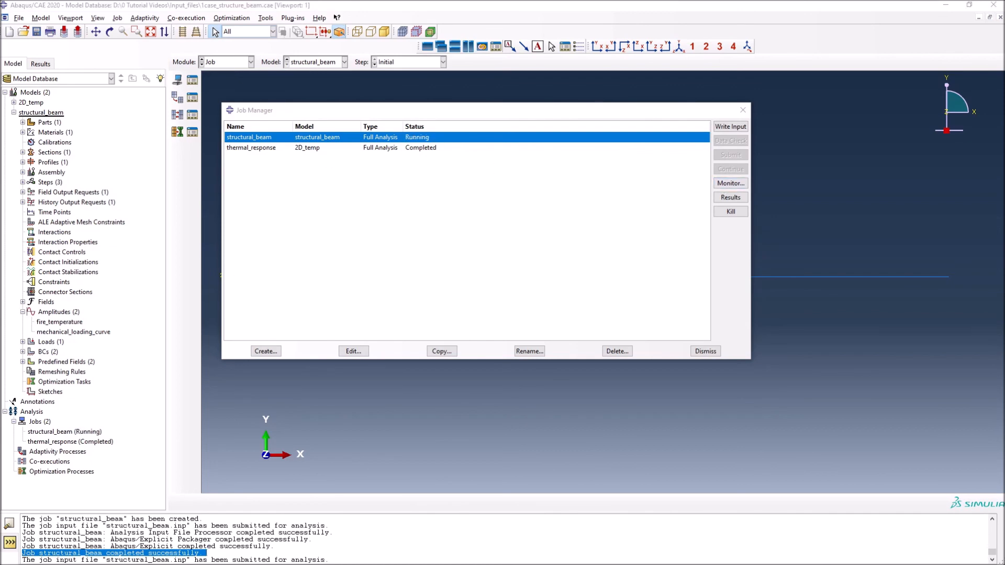
left_click_drag(509, 296, 442, 439)
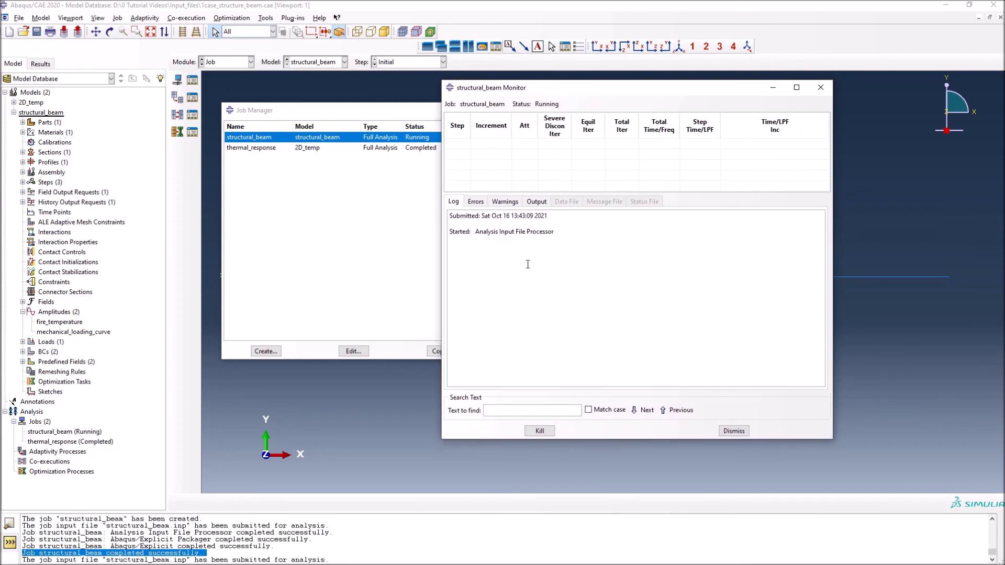
Examine the problem size in the running job's data file, plus the domain decomposition and stable time increments in its status file.
left_click(567, 203)
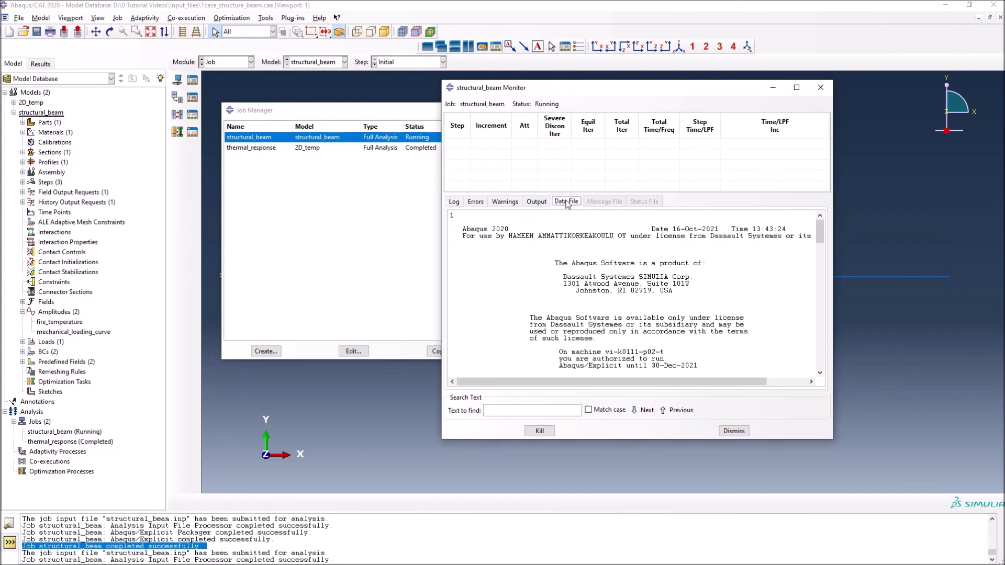
scroll(556, 308, "down", 10)
scroll(557, 311, "down", 20)
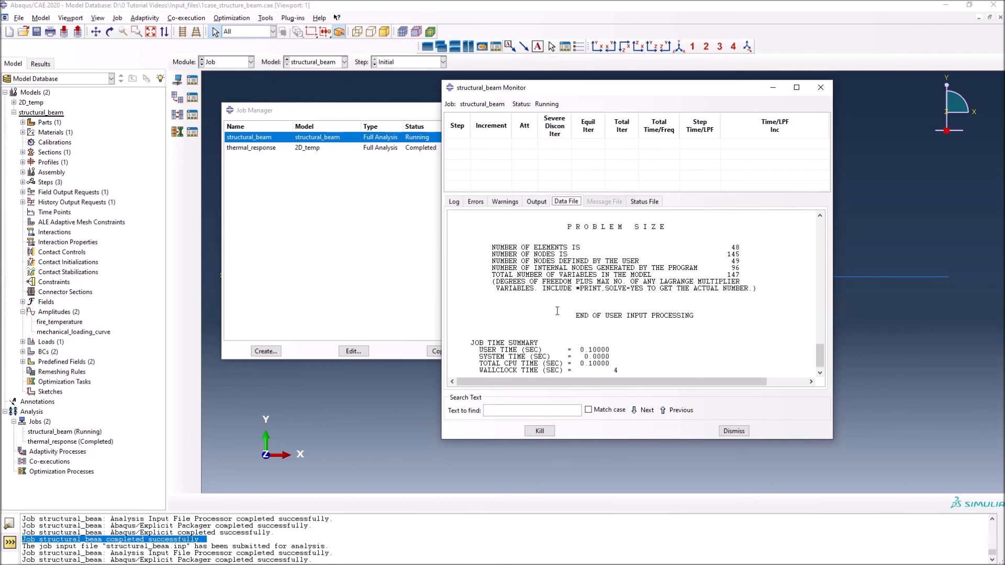
left_click(648, 205)
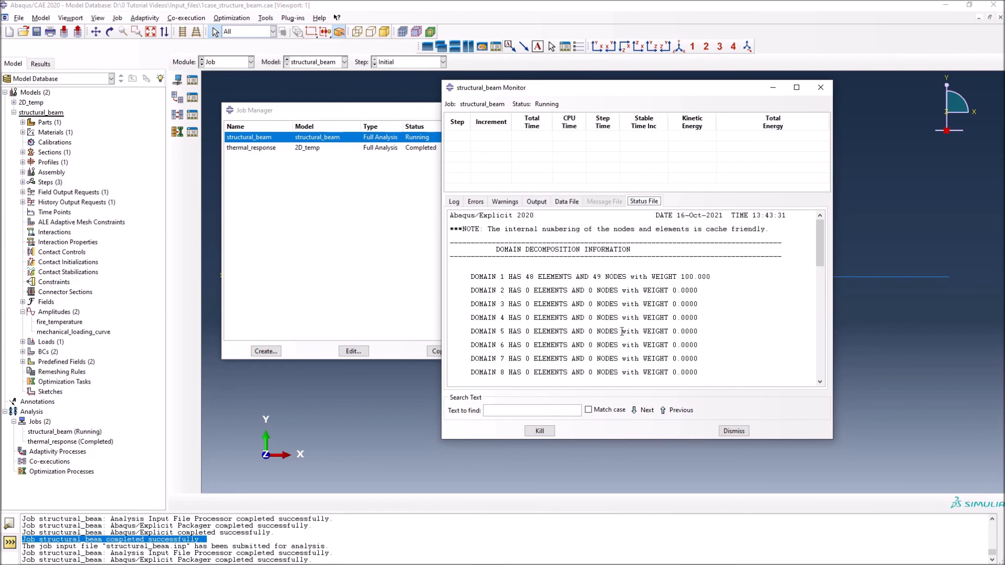
scroll(621, 330, "down", 8)
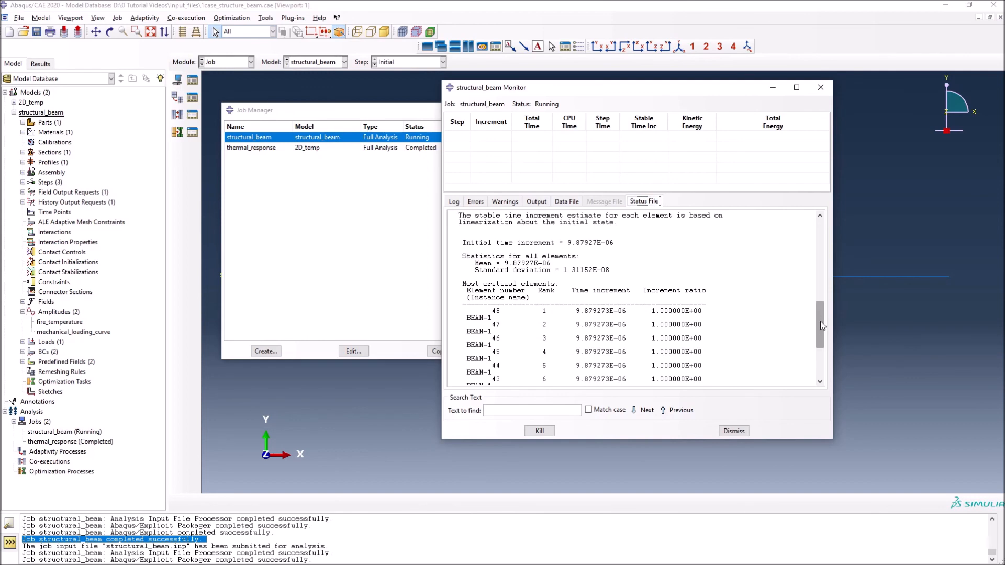
left_click_drag(821, 324, 825, 230)
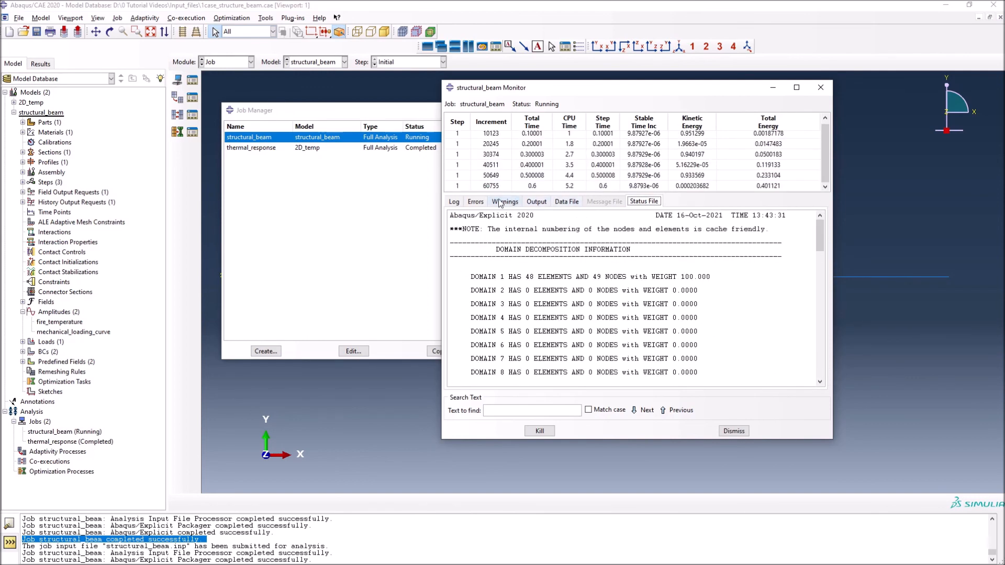
Check the running job's log for solver progress and close the monitor.
left_click(454, 202)
left_click_drag(465, 299, 529, 298)
left_click(531, 298)
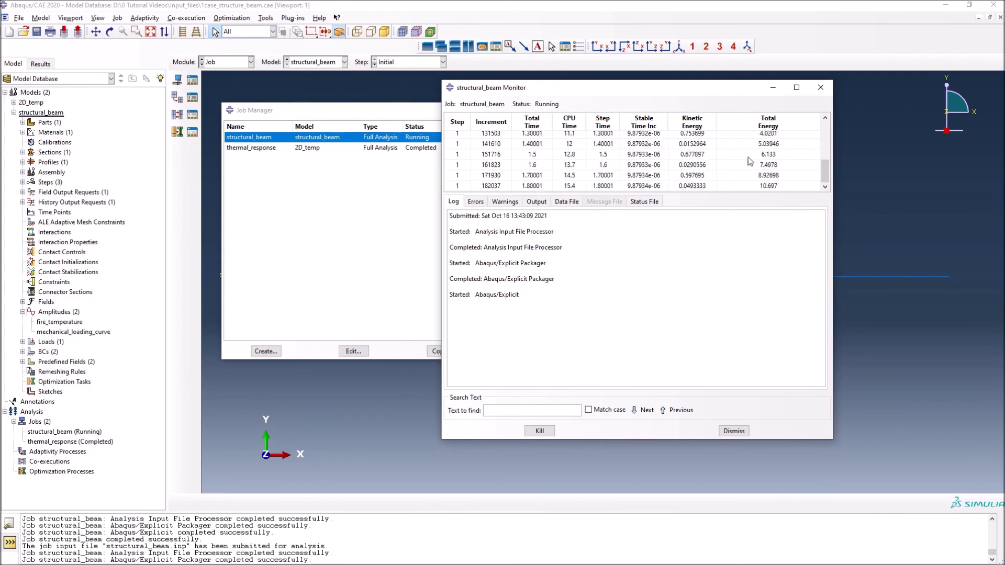
left_click(820, 87)
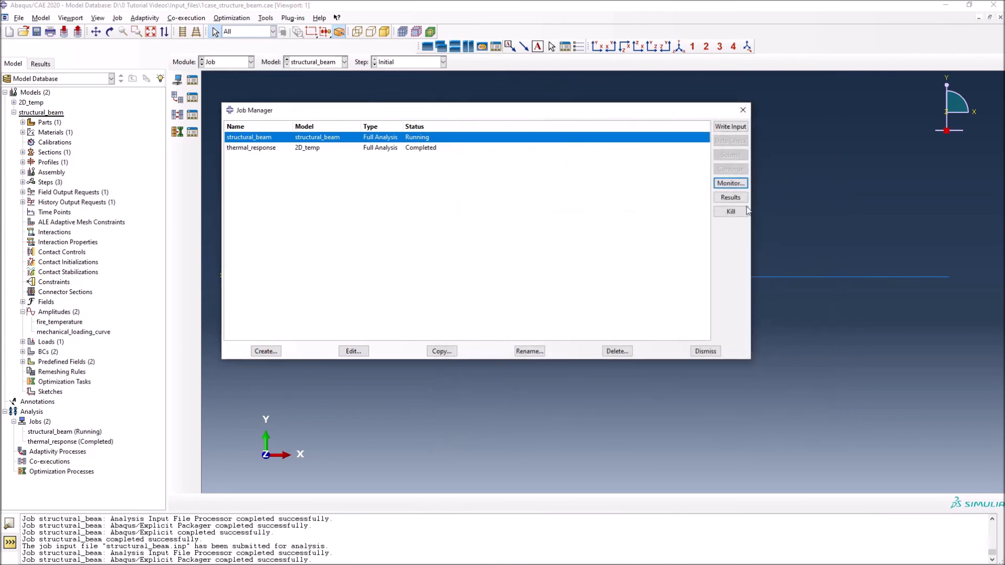
Check the structural_beam job's status and open its results in the Visualization module.
left_click_drag(475, 110, 524, 111)
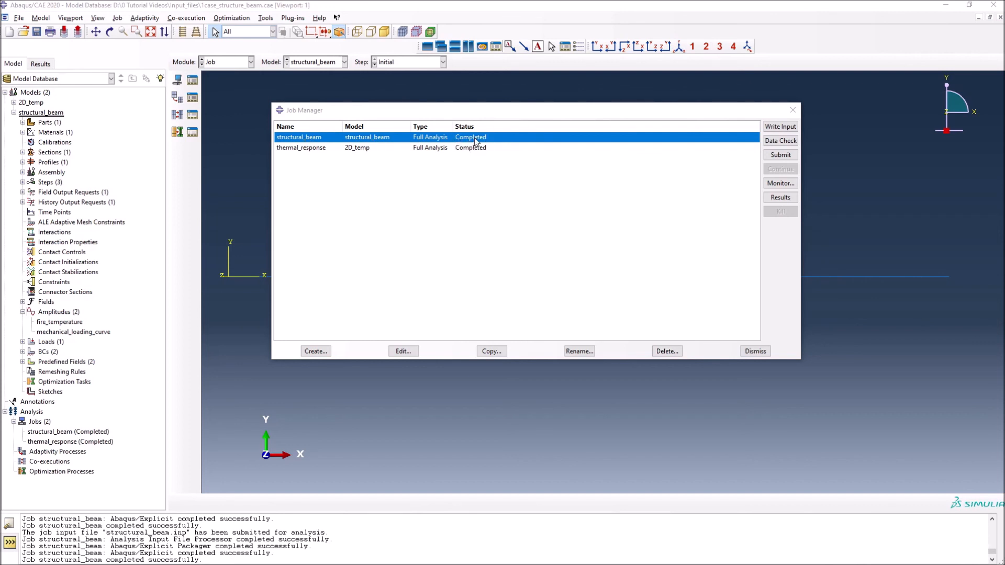
left_click(776, 186)
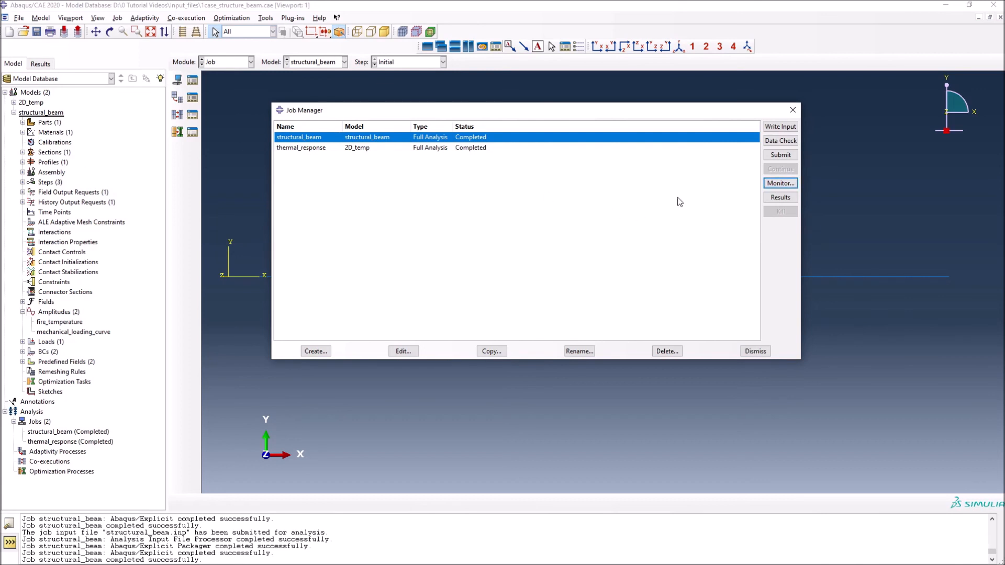
left_click(782, 197)
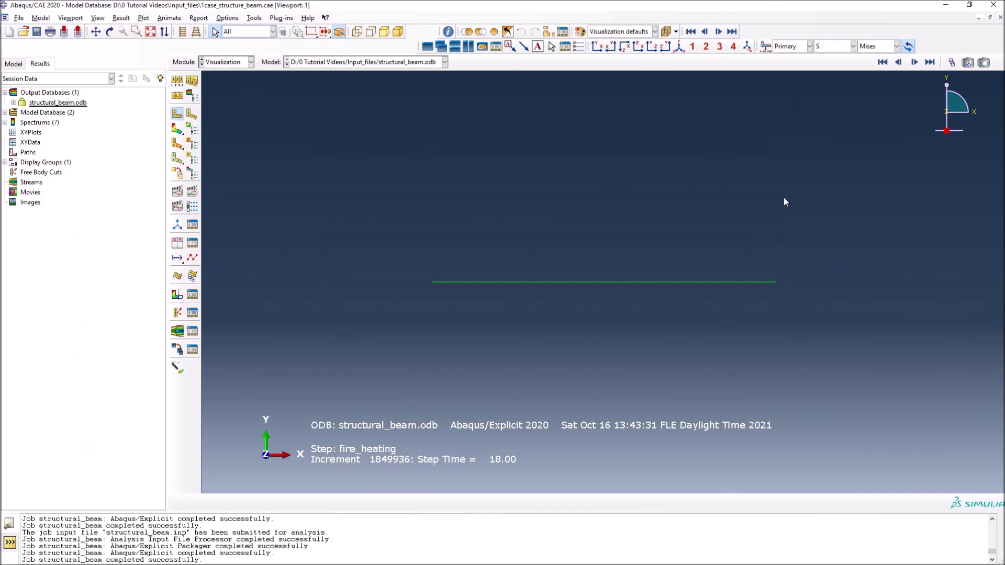
Plot contours on the deformed beam and show the displacement U magnitude as the primary variable.
scroll(640, 335, "up", 2)
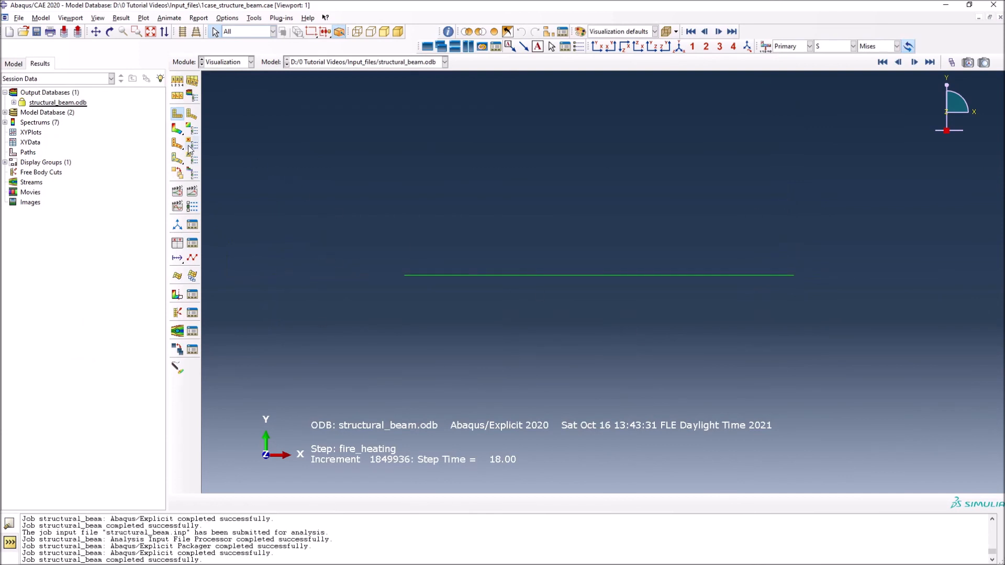
left_click(177, 129)
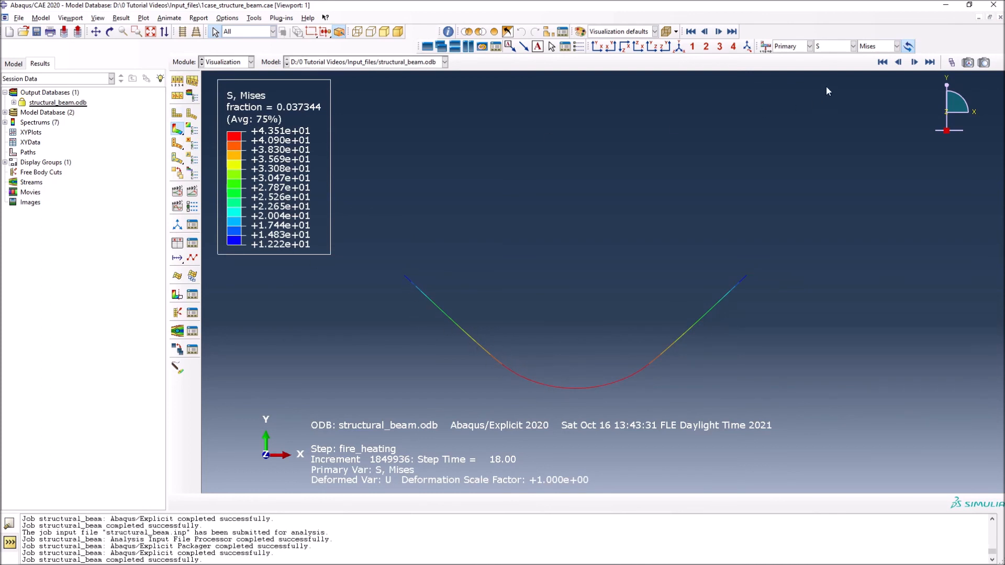
left_click(832, 46)
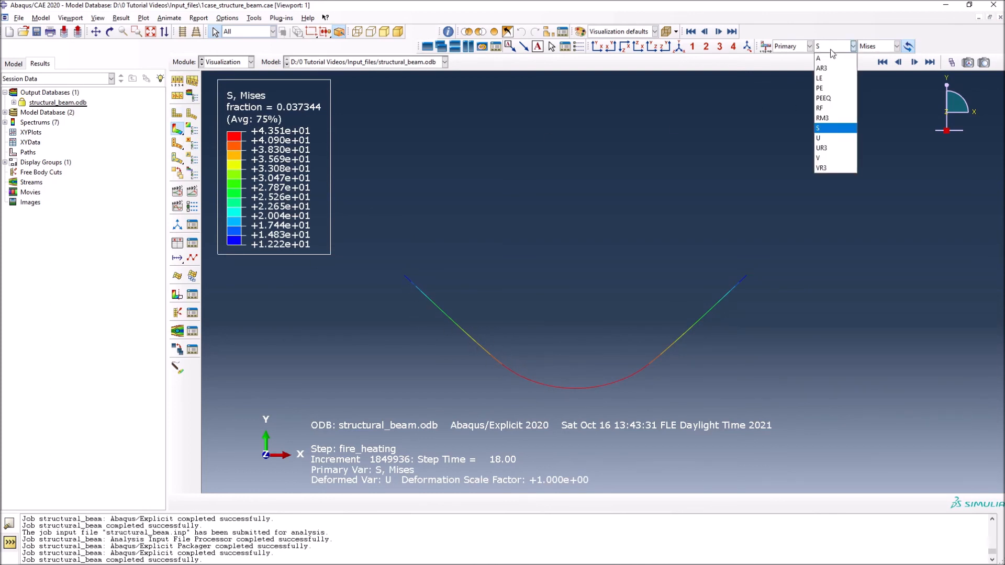
left_click(832, 139)
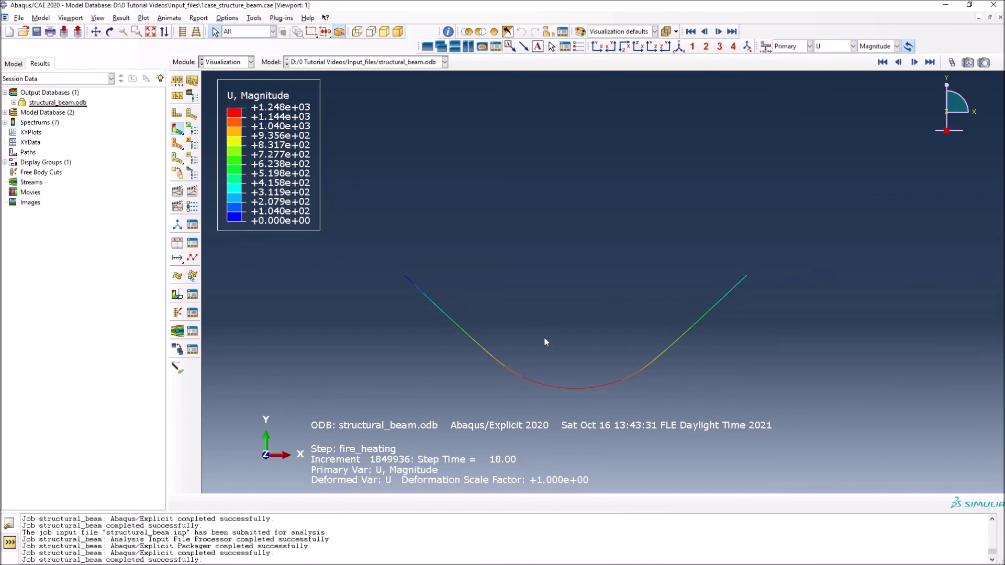
Animate the time history of the displacement contours on the deformed beam.
left_click_drag(177, 128, 221, 131)
left_click_drag(179, 131, 178, 131)
left_click(192, 191)
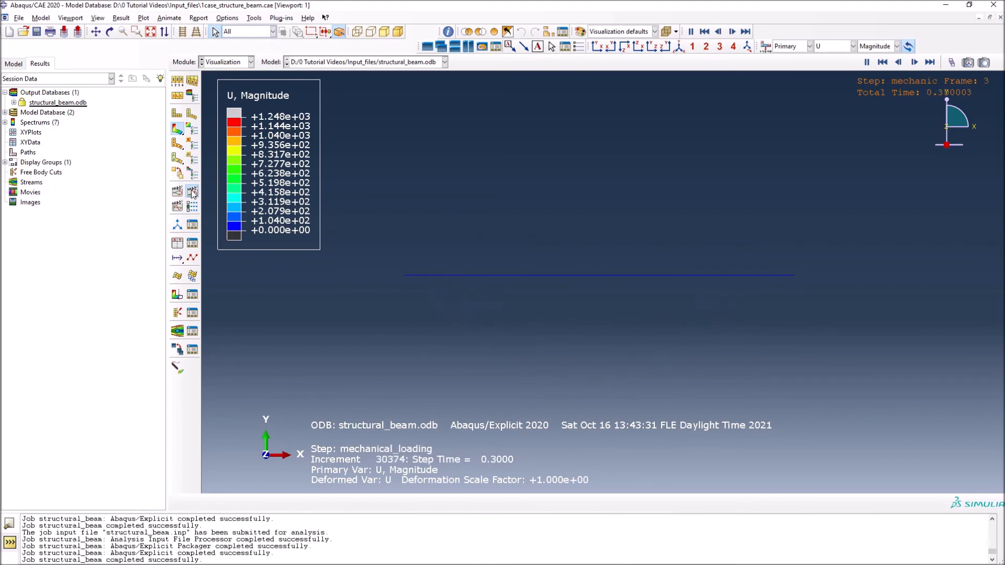
Slow the looping time-history animation's frame rate to a little under a third of its slow-to-fast range.
left_click(192, 206)
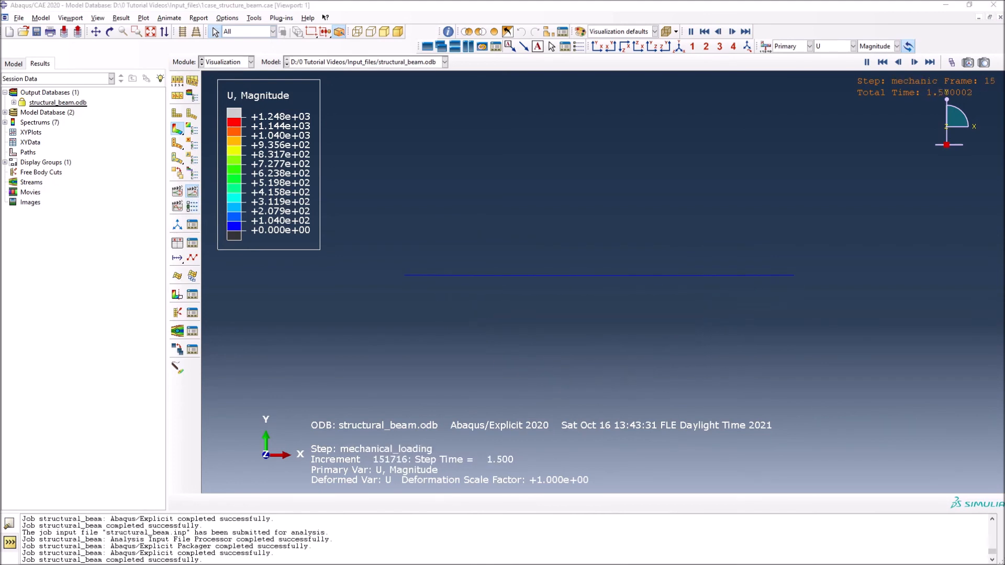
left_click_drag(182, 38, 186, 71)
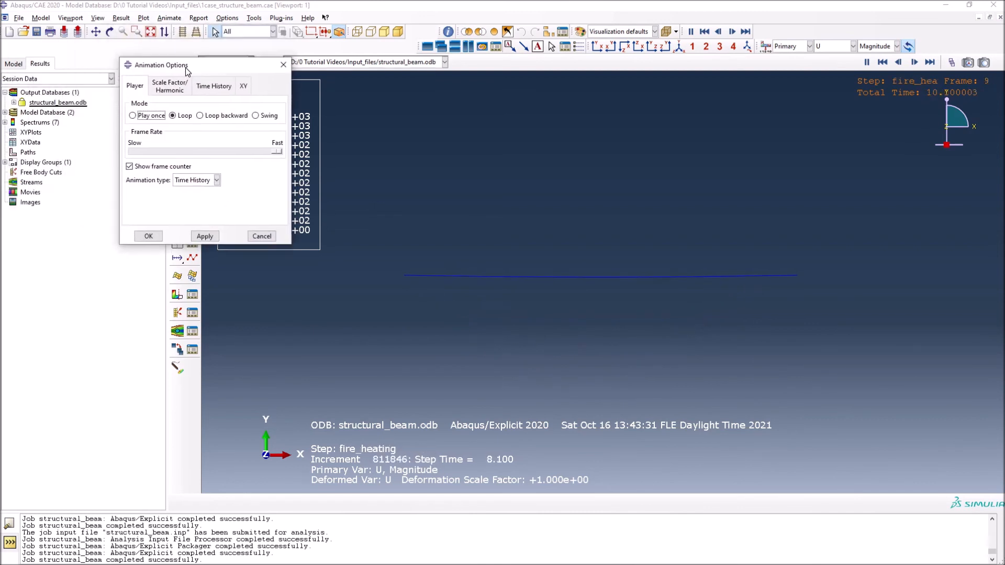
left_click_drag(279, 153, 200, 157)
left_click(205, 237)
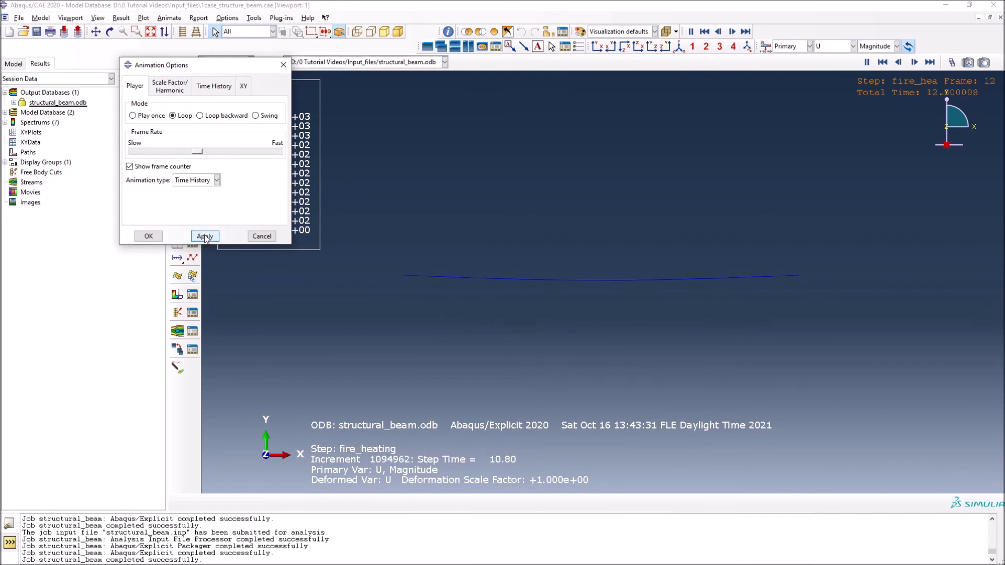
left_click_drag(197, 151, 175, 153)
left_click(205, 237)
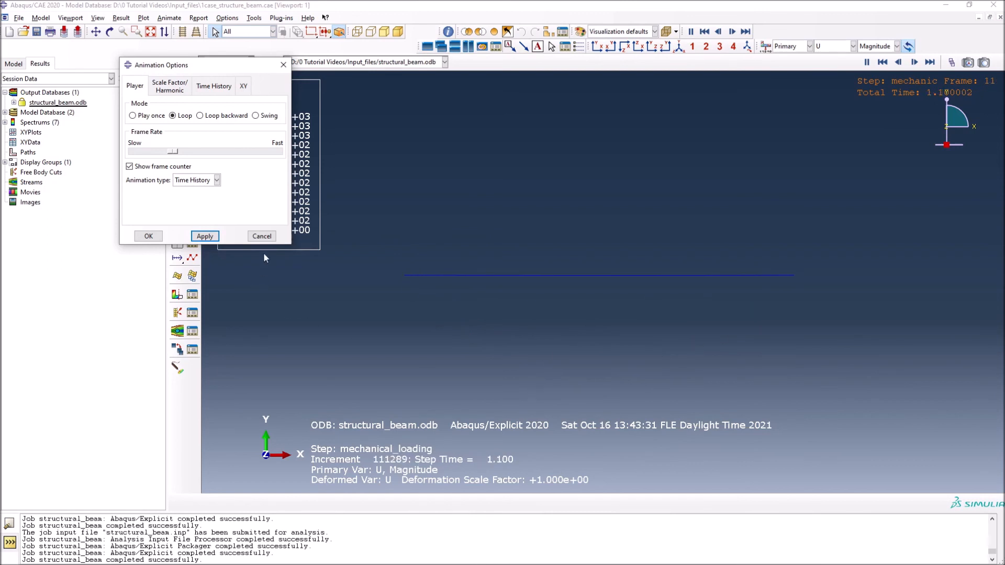
left_click(261, 236)
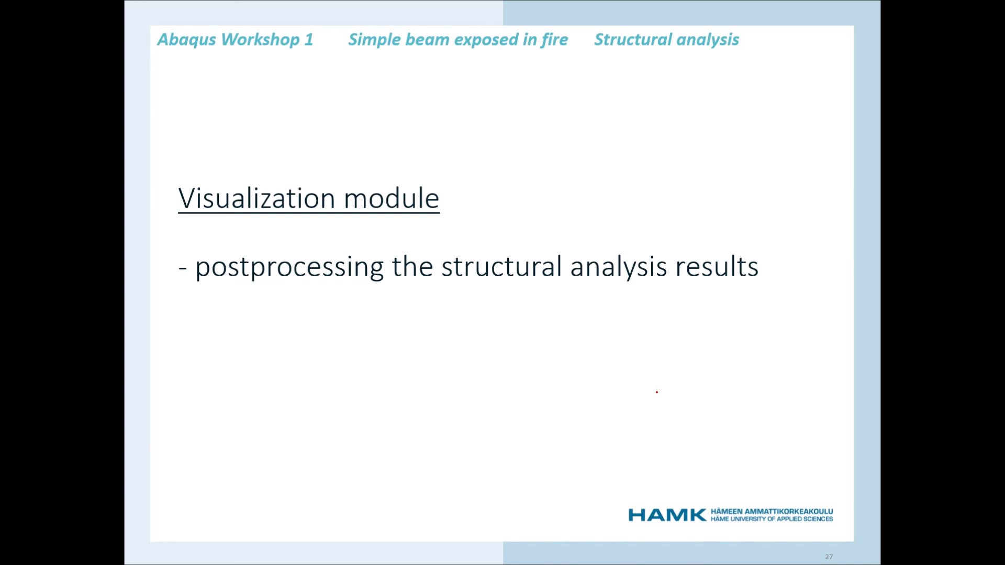
key("Right")
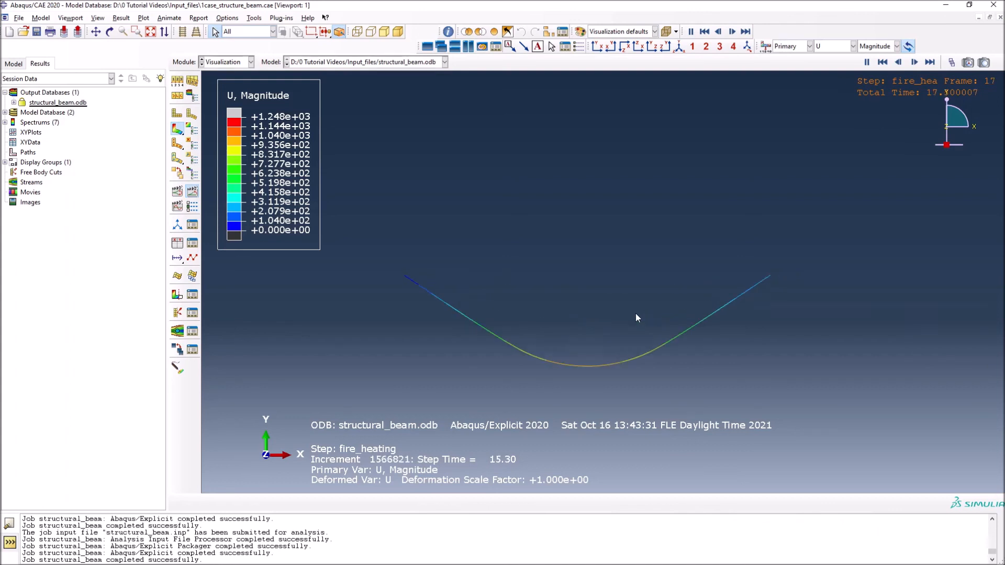
Collapse the structural_beam model in the model tree and open the results of the thermal_response job.
left_click(13, 63)
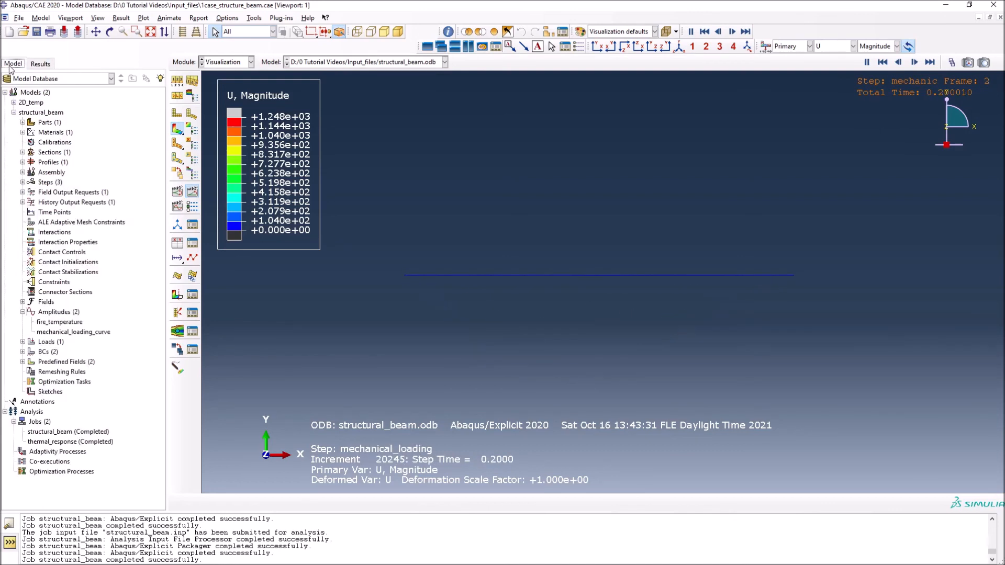
left_click(13, 112)
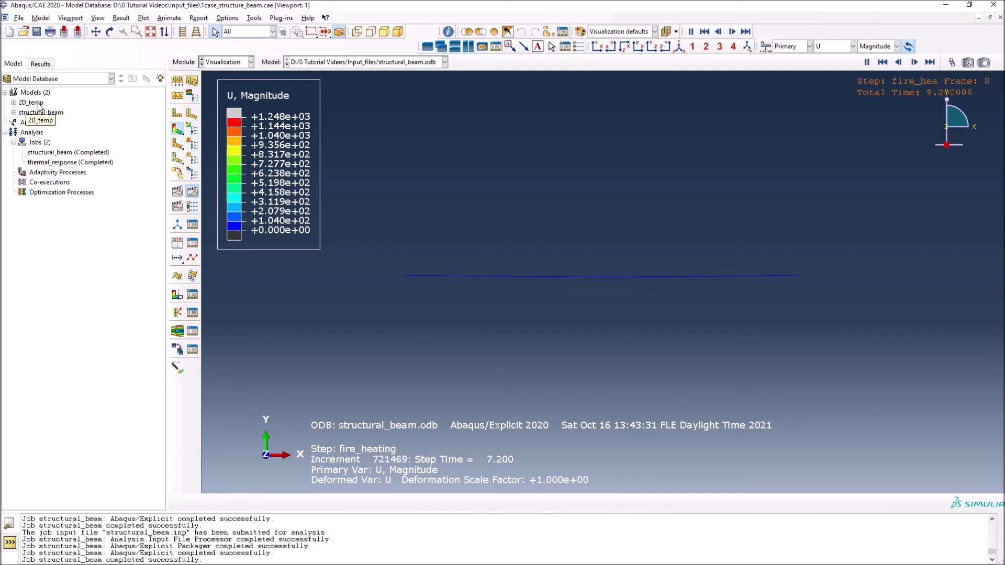
left_click(38, 102)
right_click(39, 103)
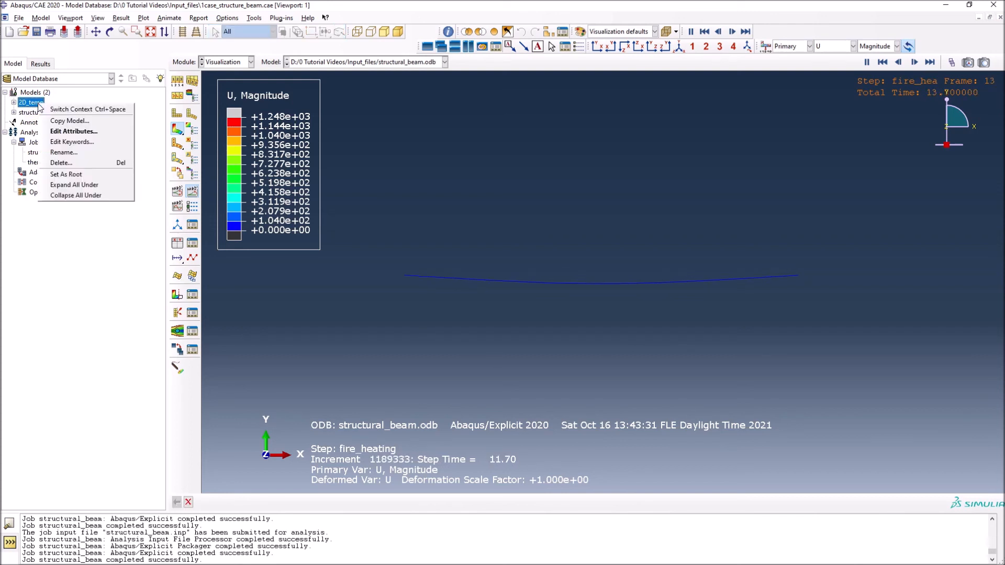
left_click(41, 64)
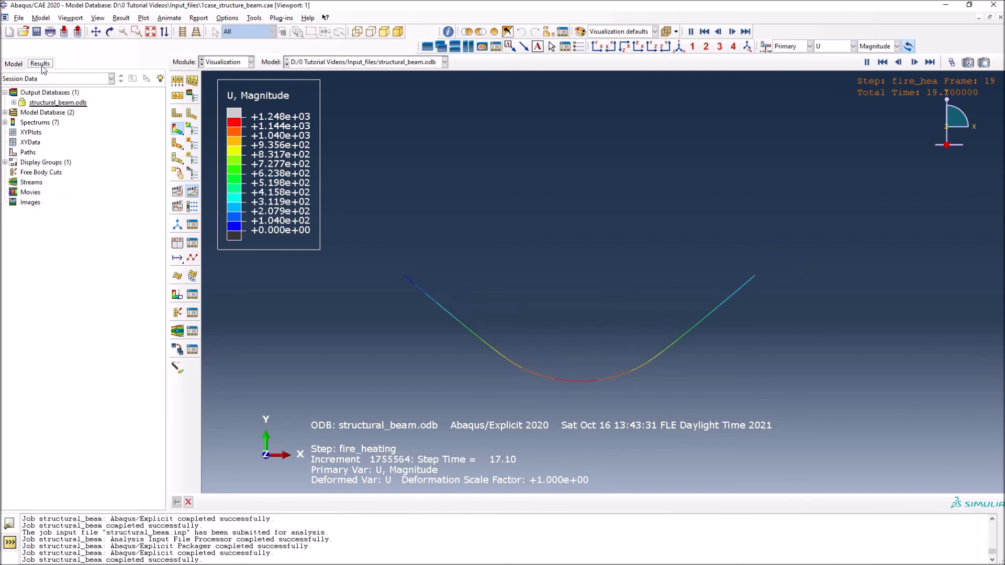
left_click(13, 64)
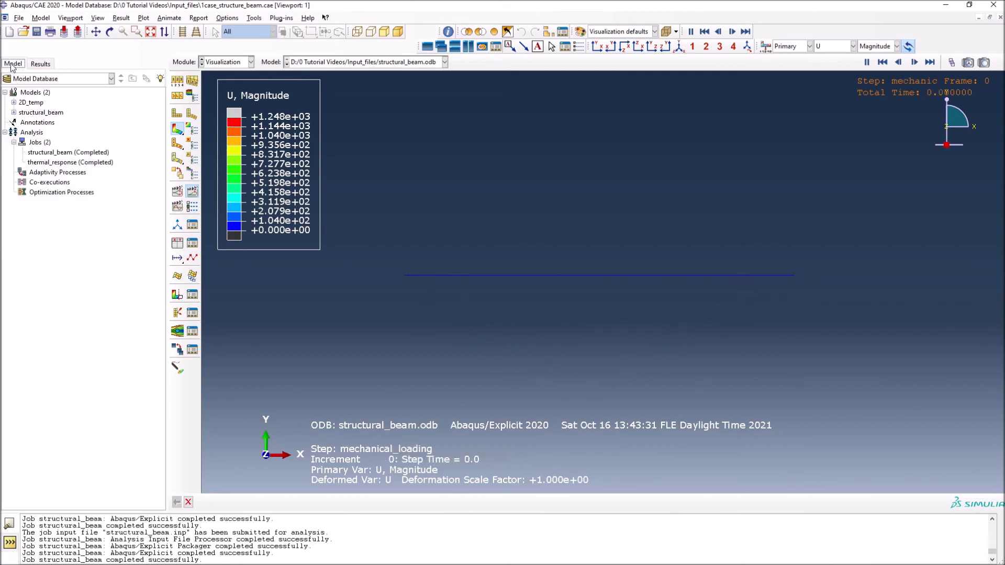
left_click(39, 152)
left_click(43, 162)
right_click(43, 162)
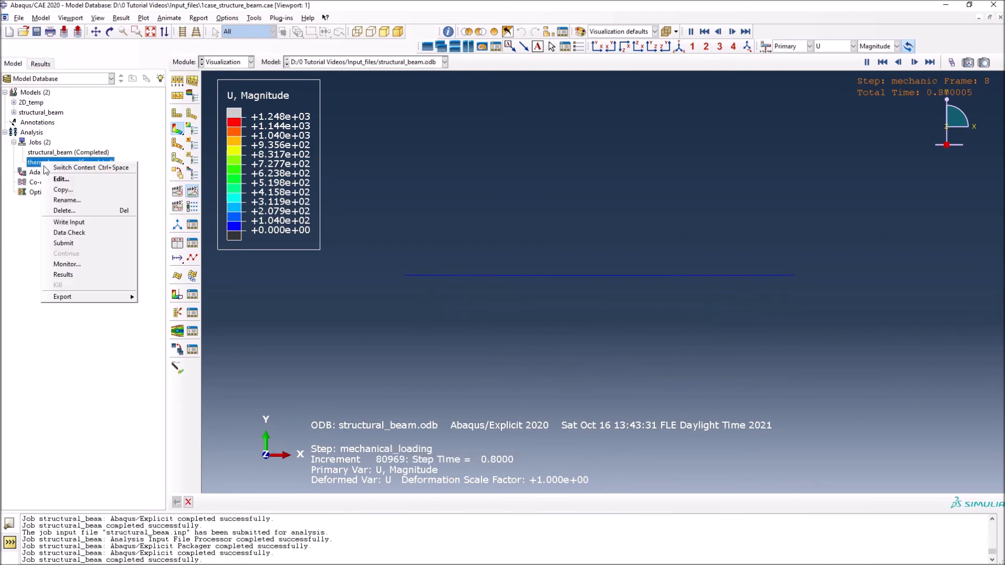
left_click(63, 274)
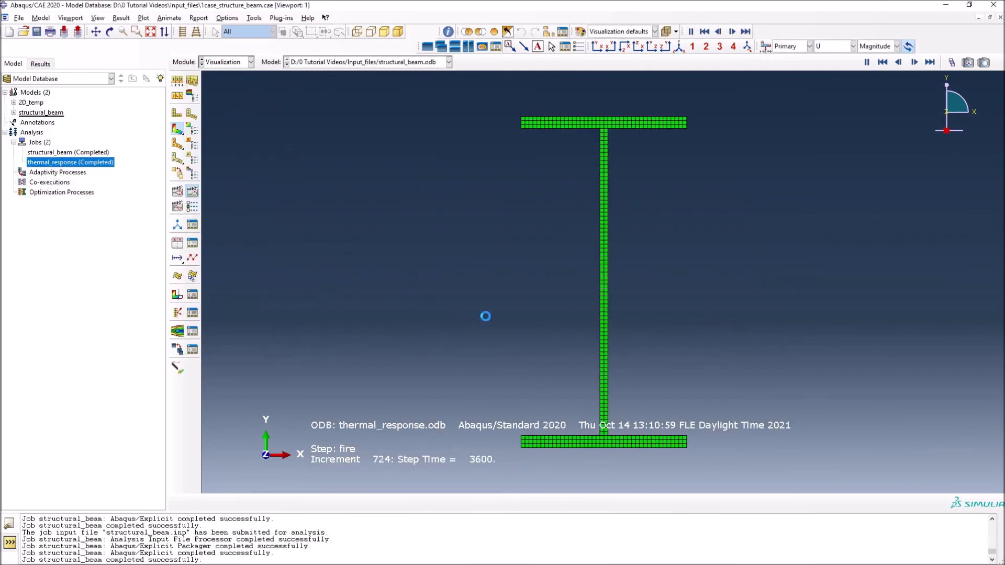
Plot contours on the I-section and show the nodal temperature NT11 as the primary variable.
left_click(177, 129)
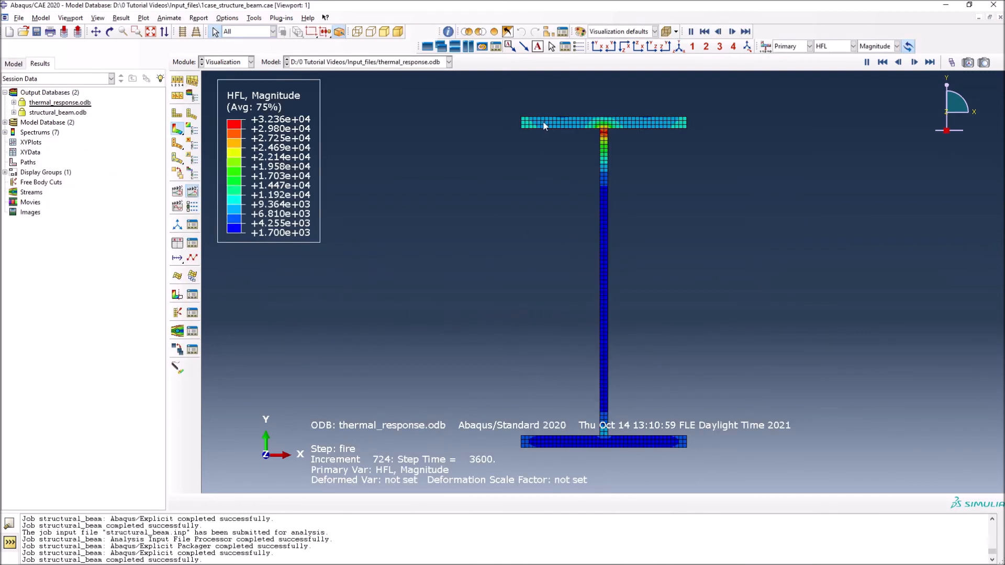
left_click(192, 192)
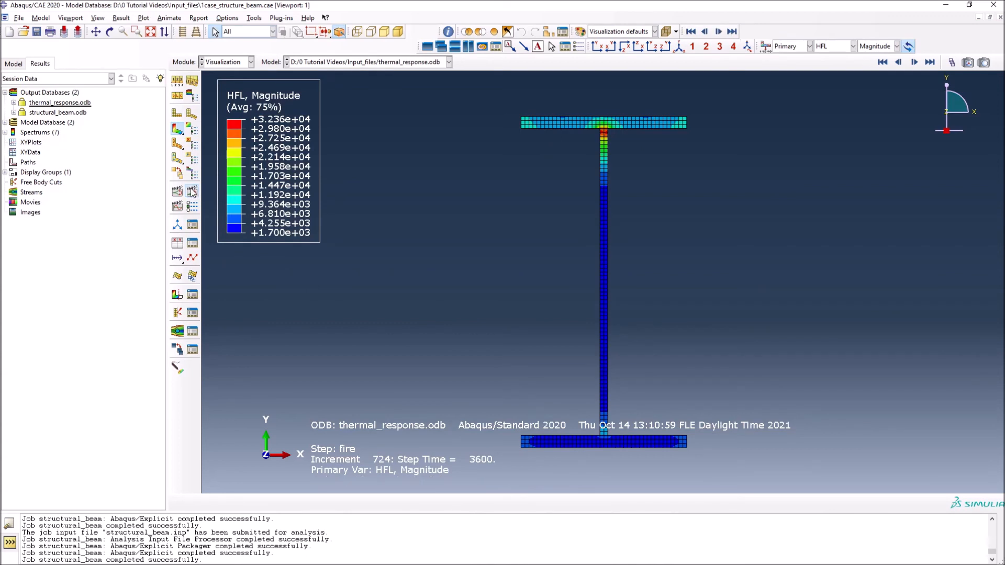
left_click(850, 49)
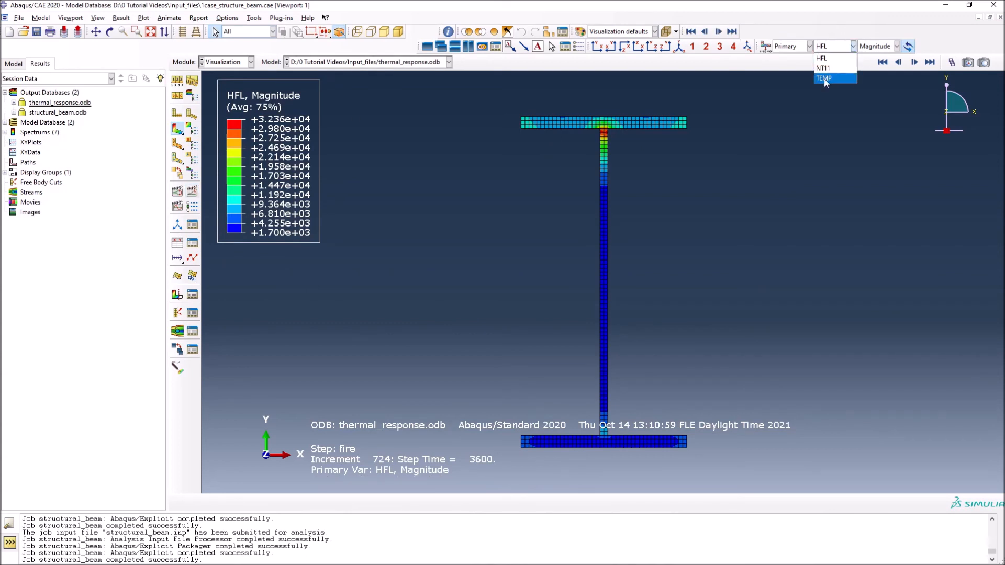
left_click(826, 70)
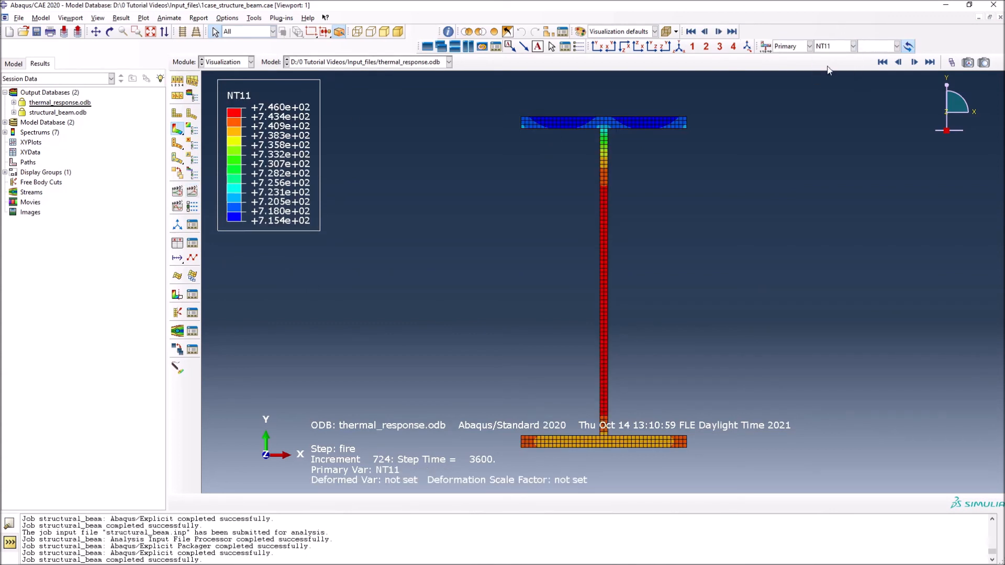
Animate the NT11 time history of the section with the frame rate raised to about four fifths of its range.
left_click(191, 192)
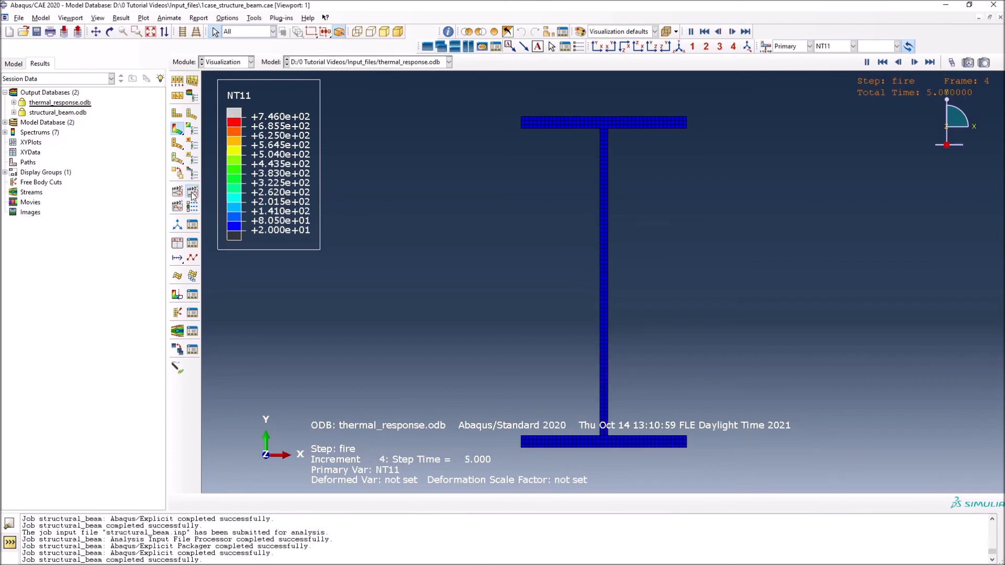
left_click(192, 205)
left_click_drag(173, 151, 256, 153)
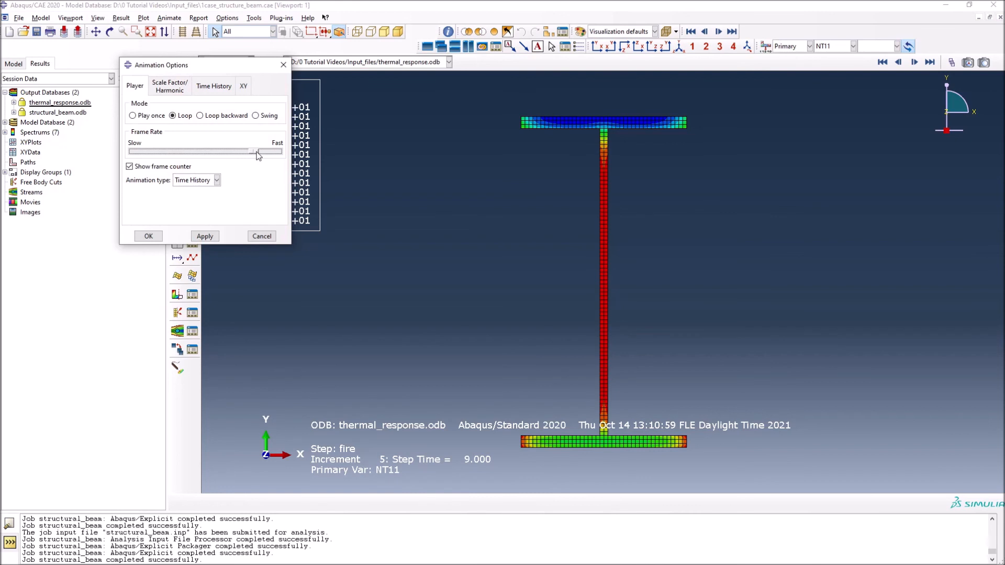
left_click(149, 236)
left_click(193, 193)
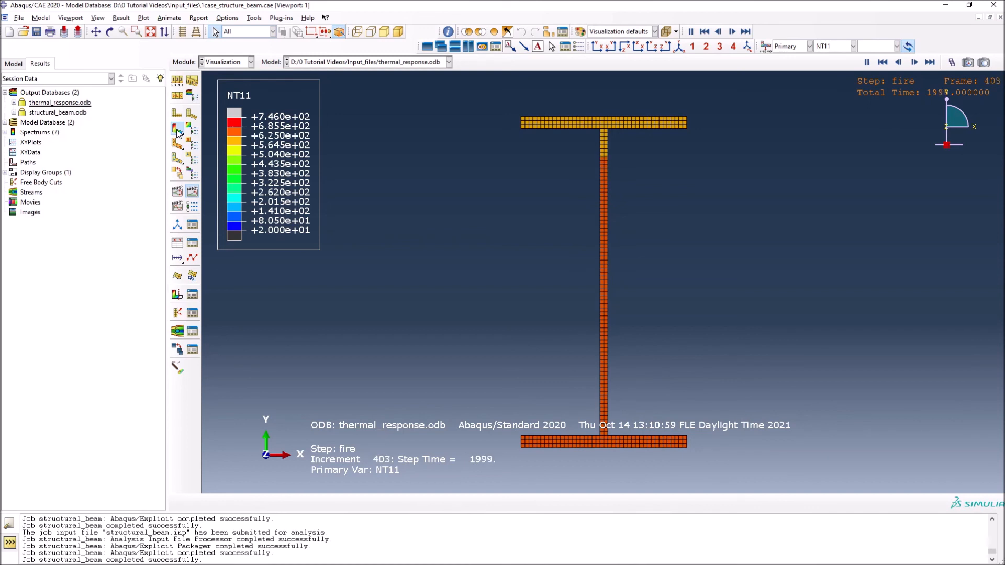
Display the structural_beam.odb results again and plot contours on the deformed beam.
double_click(78, 113)
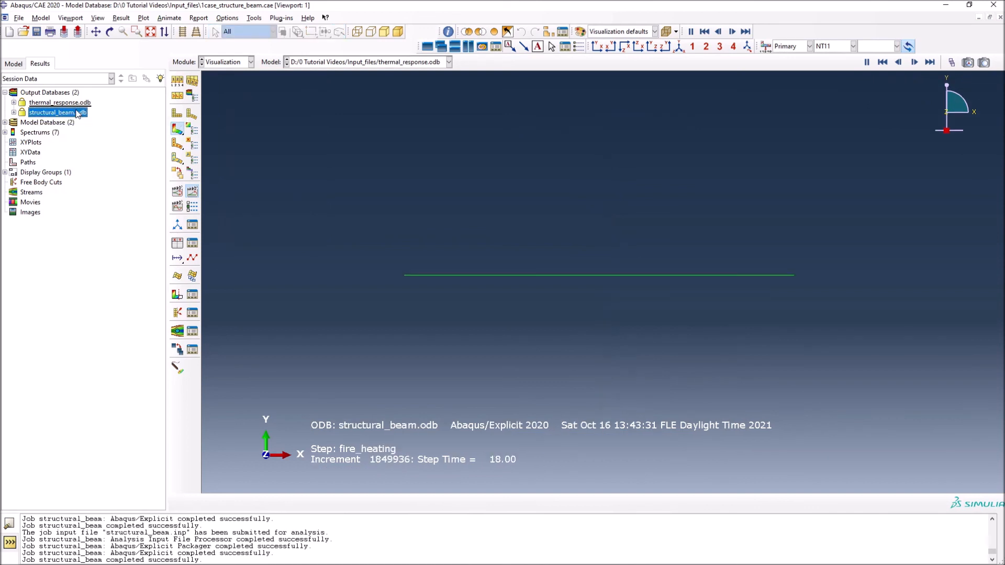
left_click(177, 128)
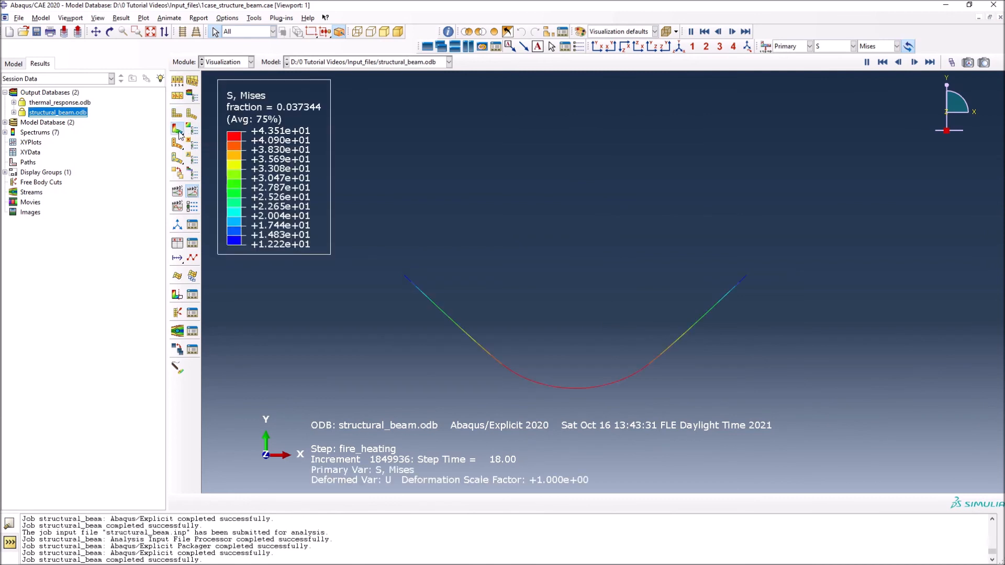